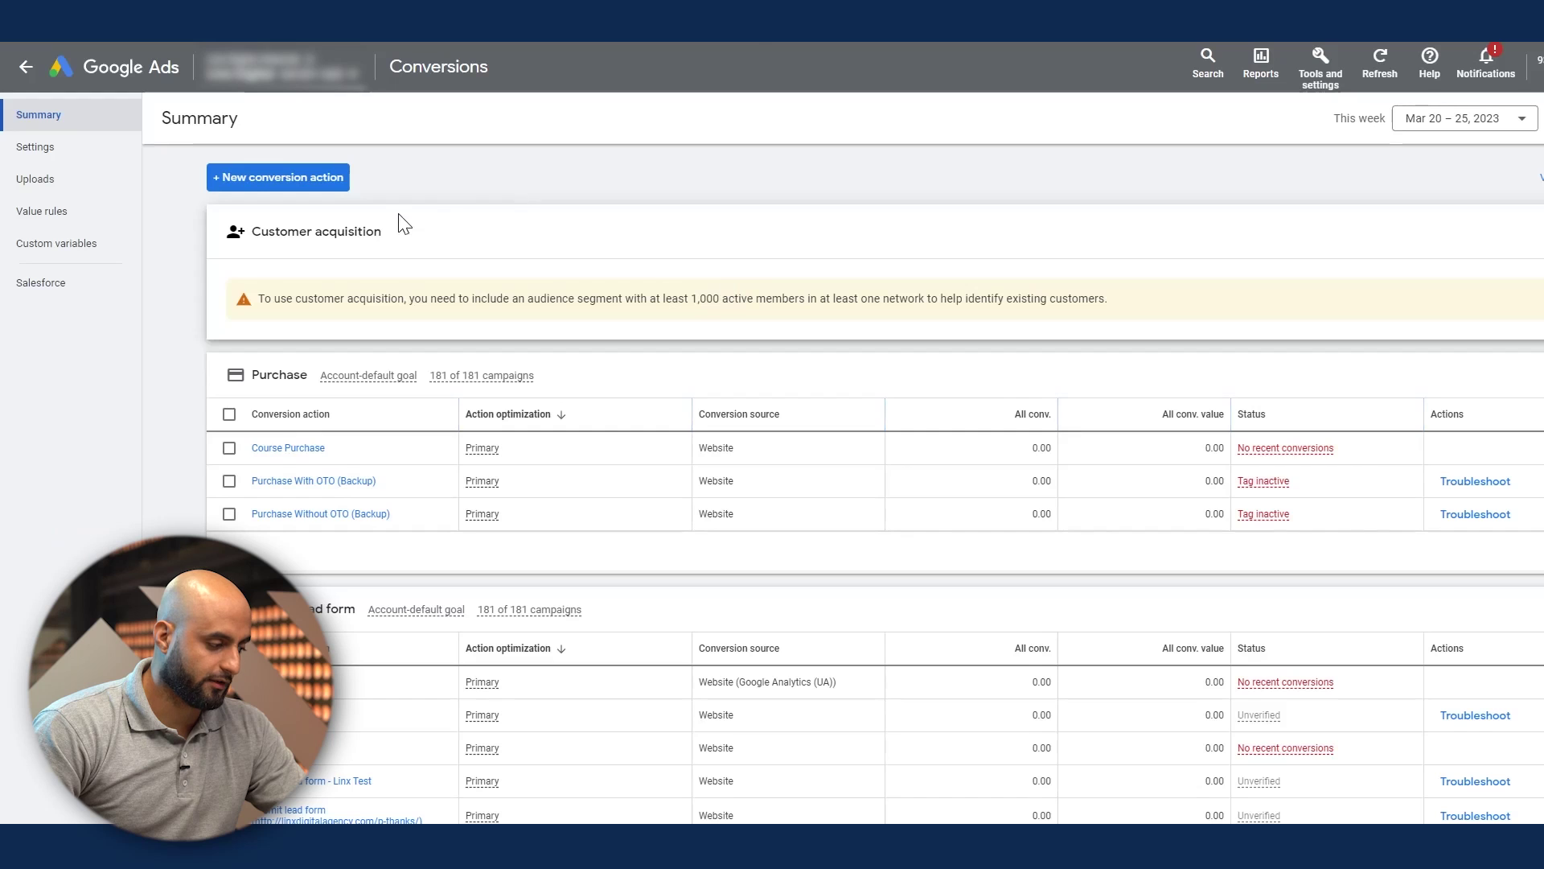
Step: Look over the Google Ads conversions summary and the Horizons landing page in Unbounce
scroll(724, 254, down, 3)
scroll(547, 298, up, 3)
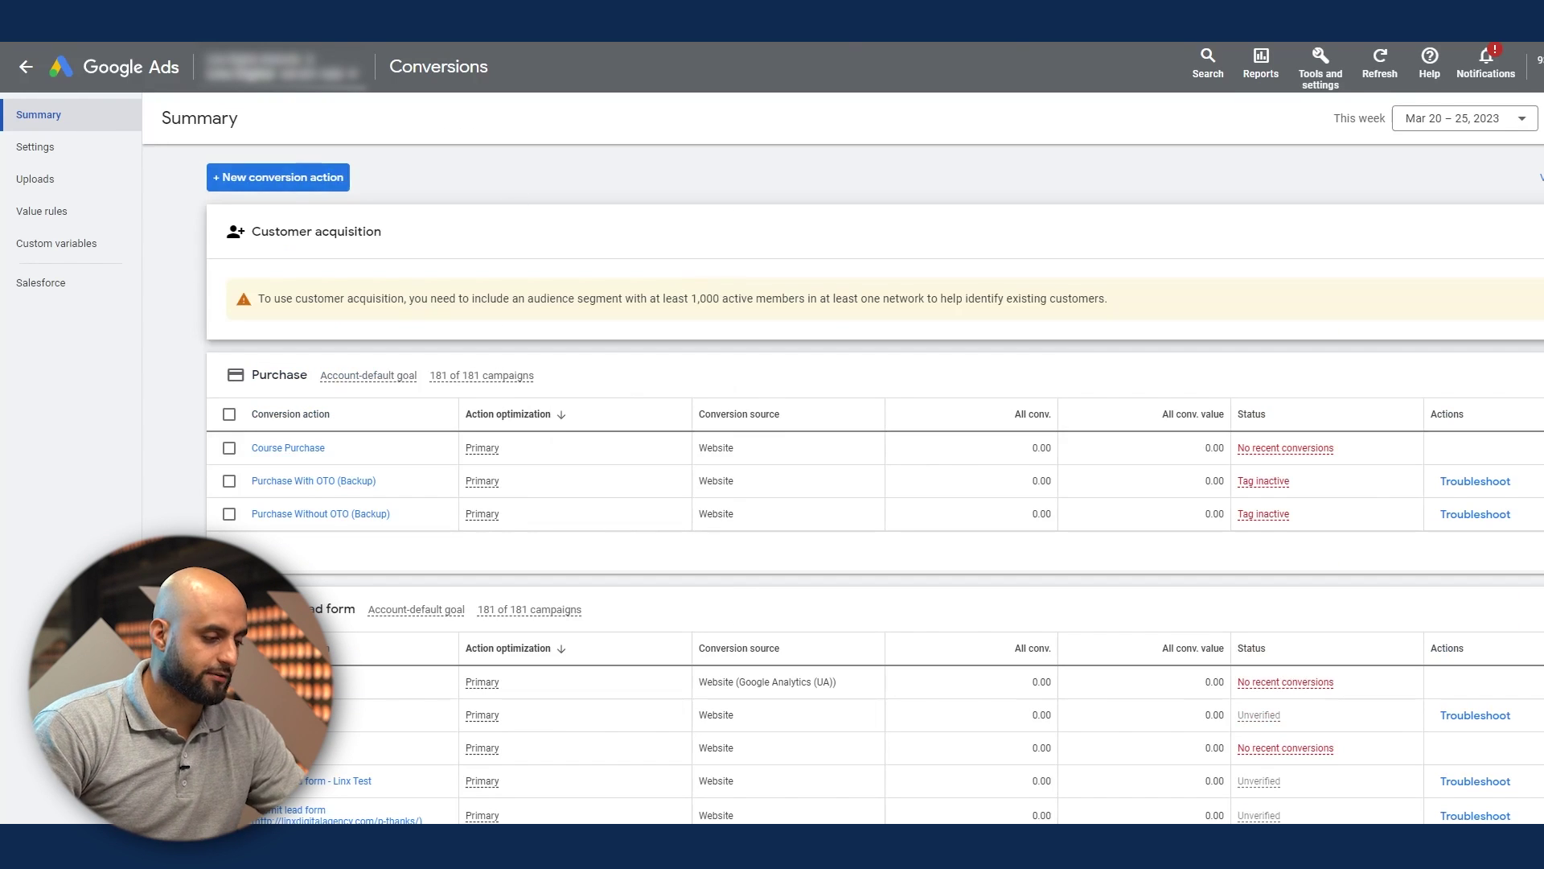
key(ctrl+shift+a)
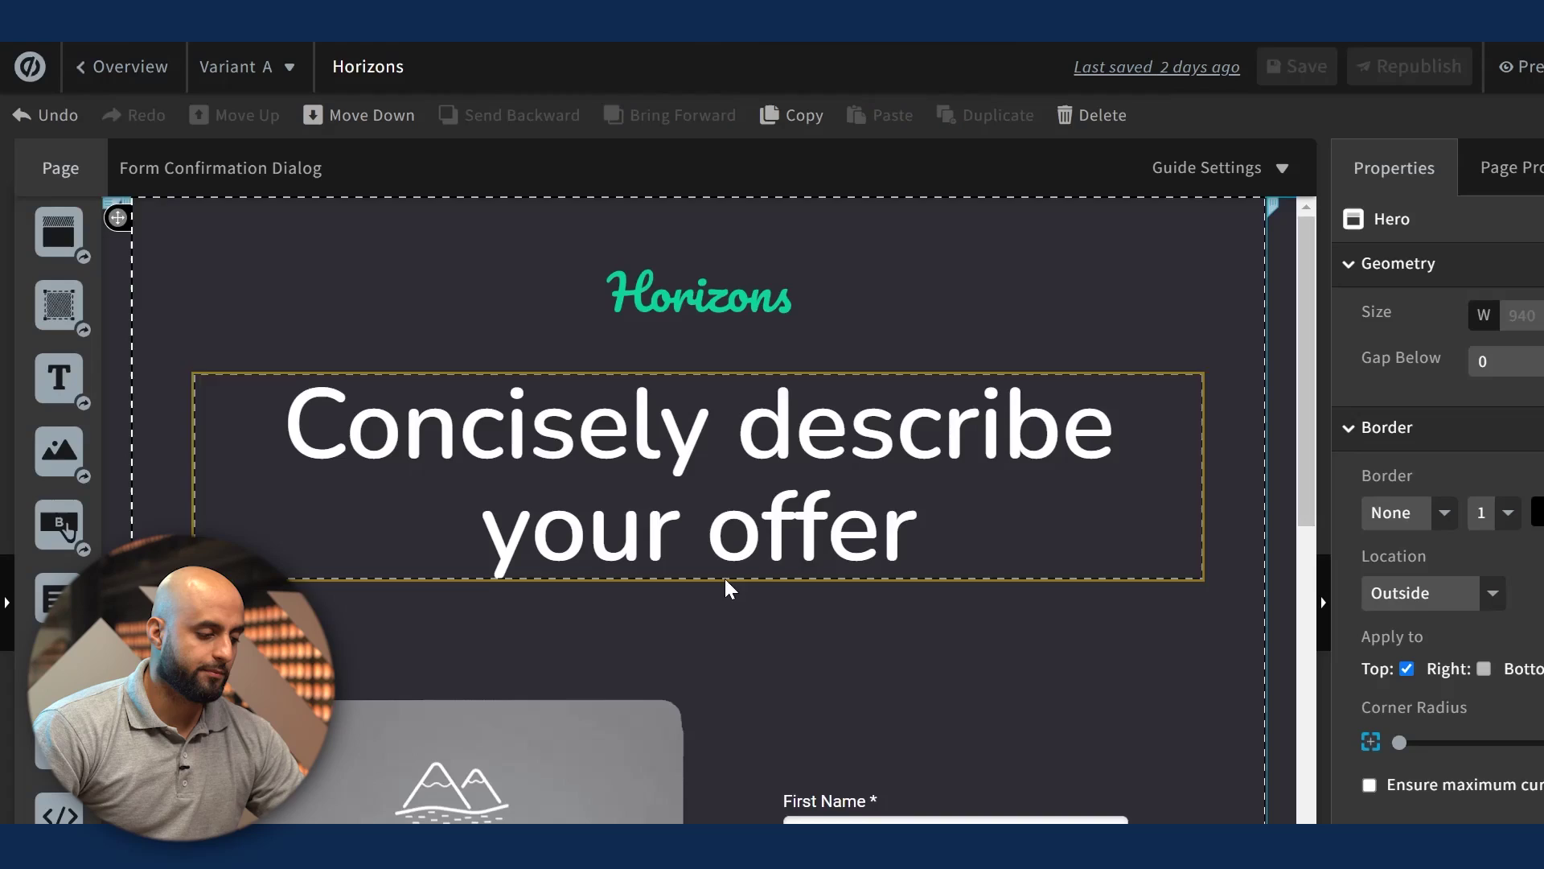
scroll(1041, 610, down, 5)
scroll(1049, 607, up, 5)
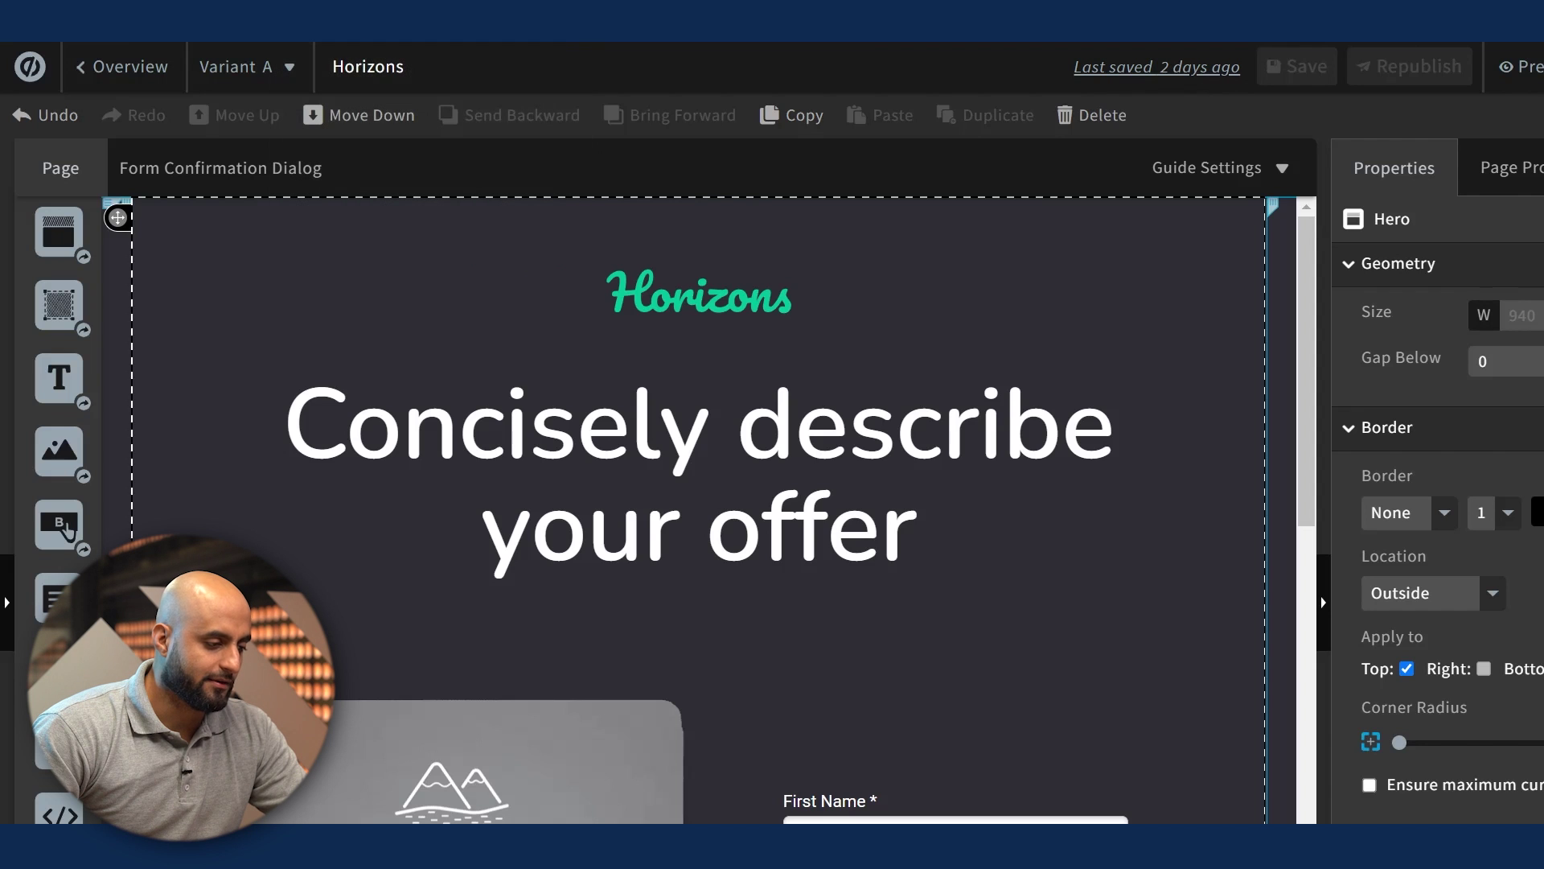
Step: Switch to the Google Tag Manager workspace of the test container
key(ctrl+shift+a)
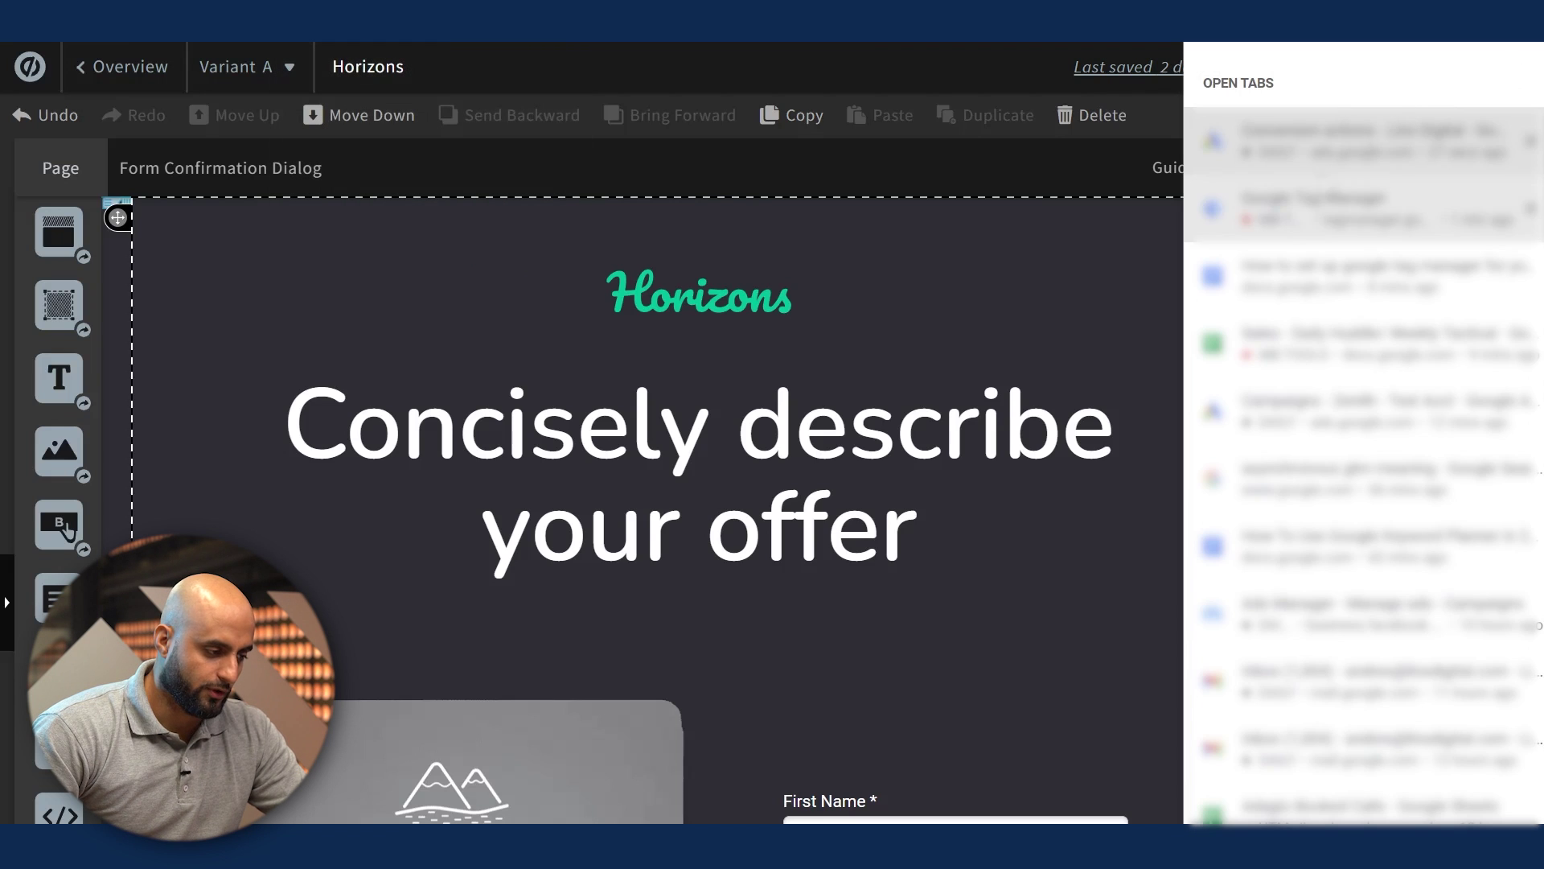
key(Down)
key(Return)
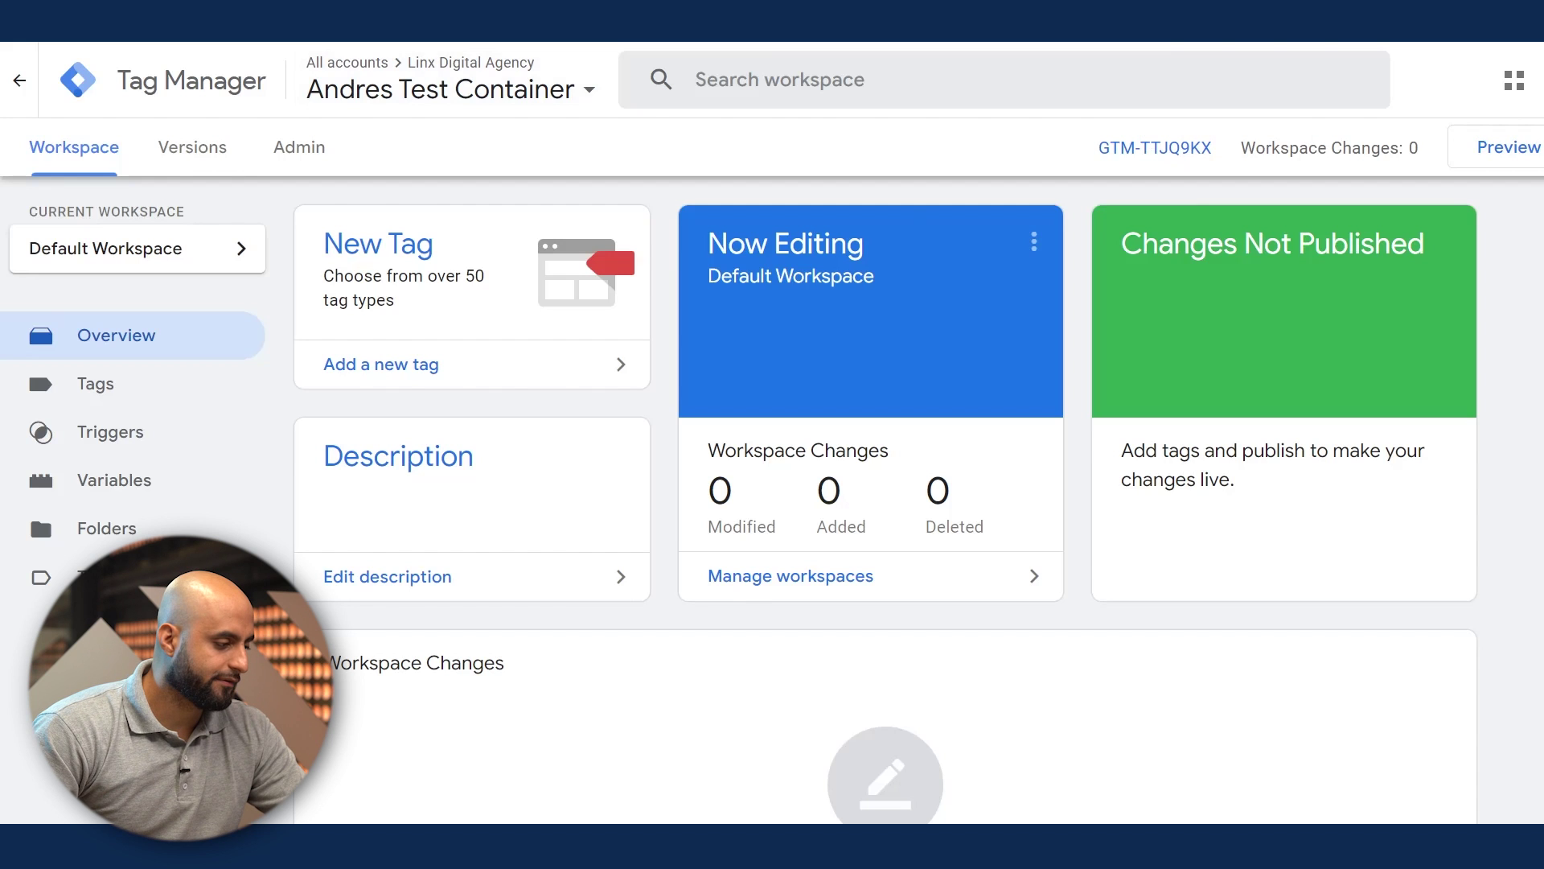
right_click(208, 4)
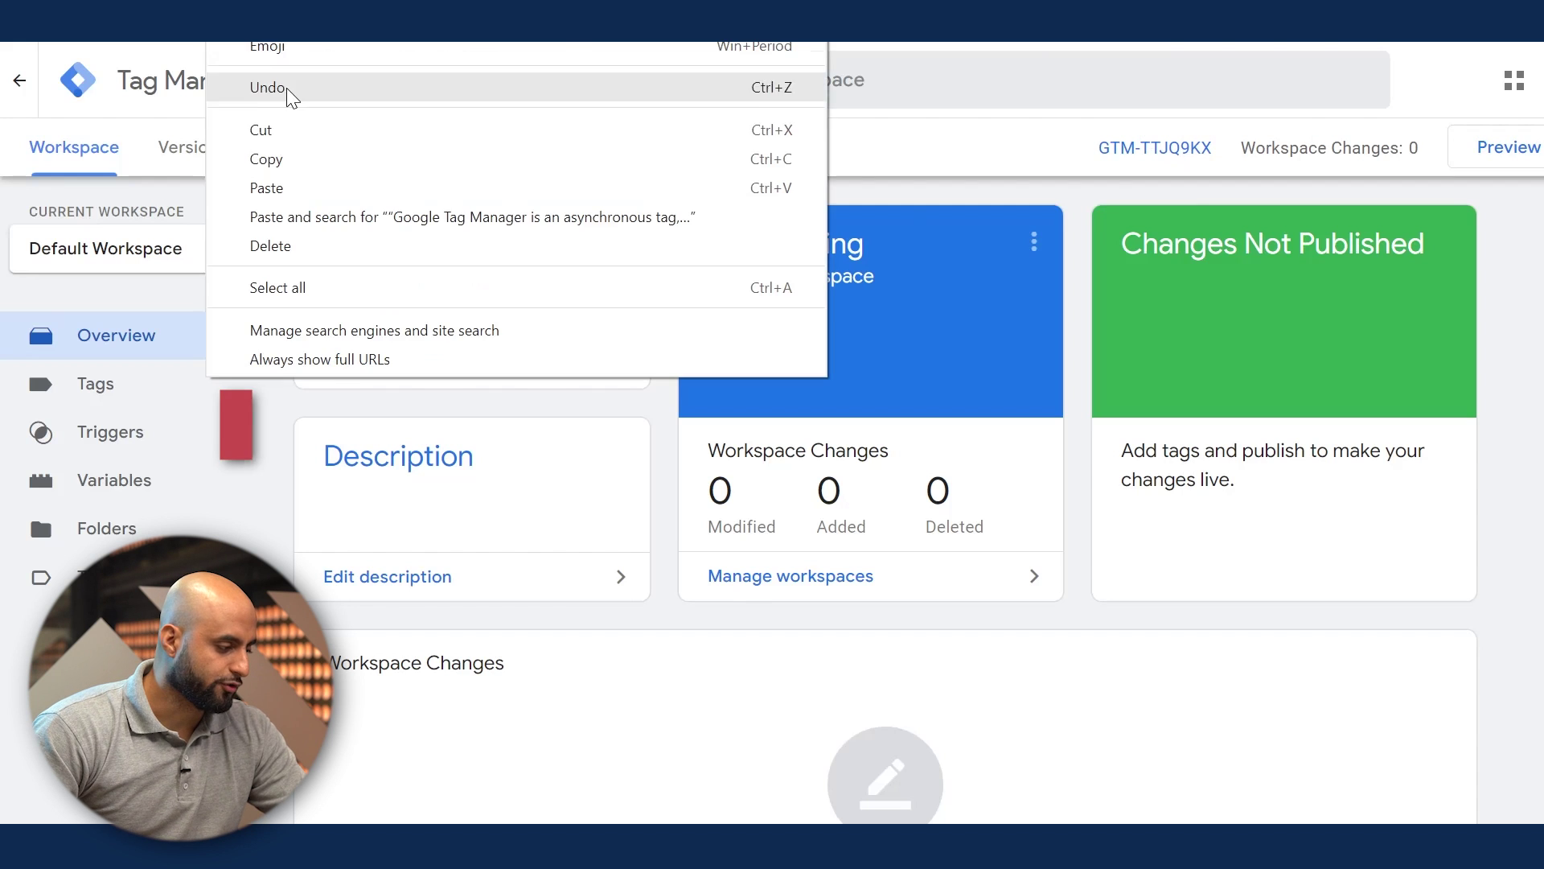
click(334, 157)
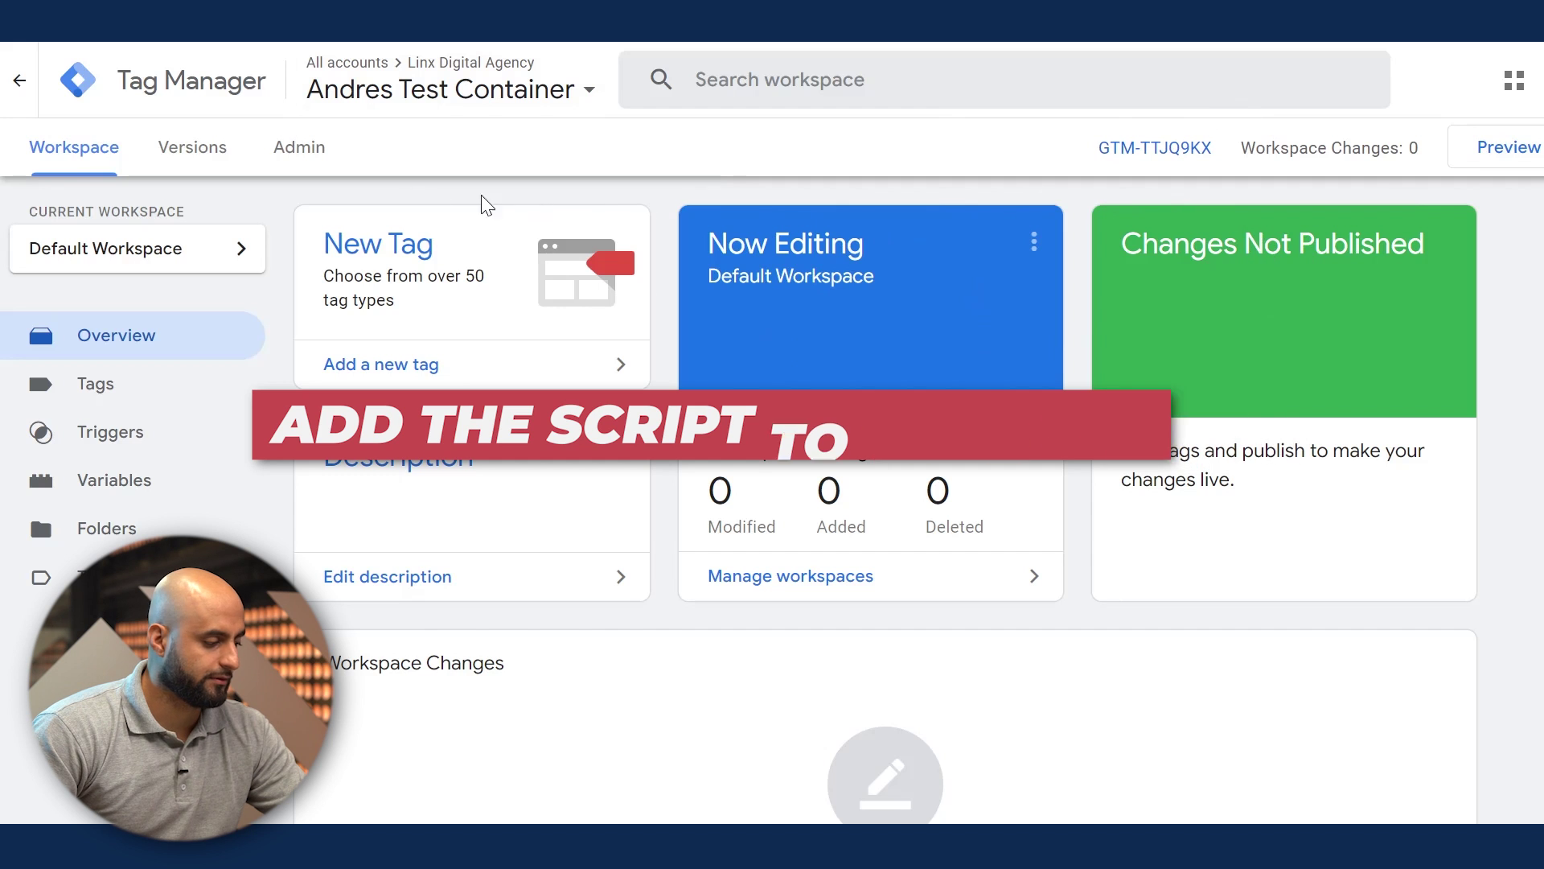
Step: Open the Install Google Tag Manager instructions from the container's admin settings and copy the head snippet
click(313, 153)
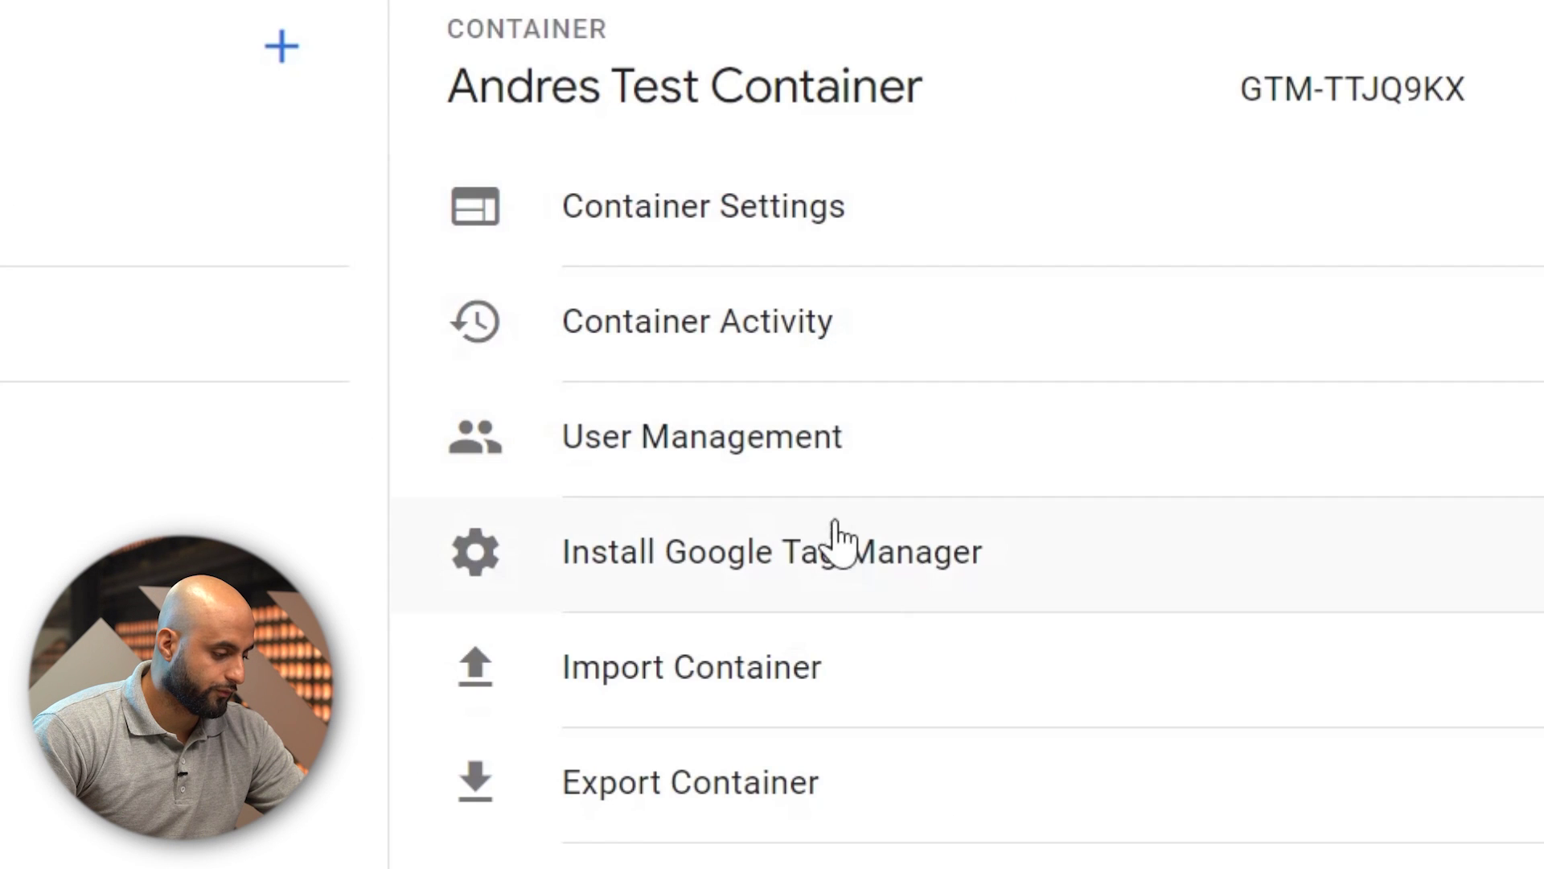
click(863, 582)
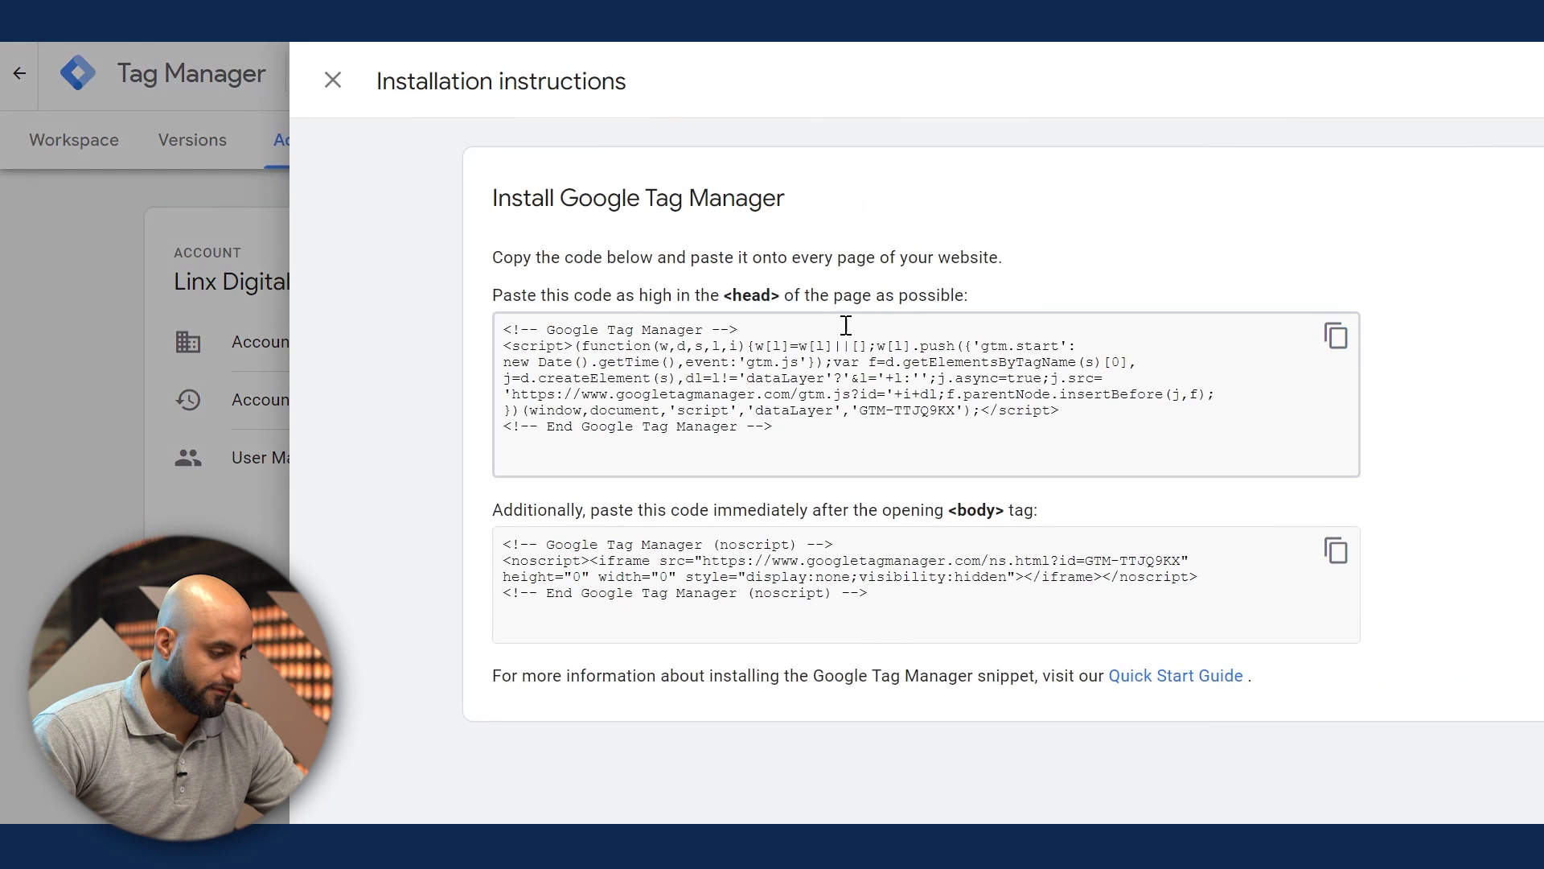
drag(846, 325, 765, 427)
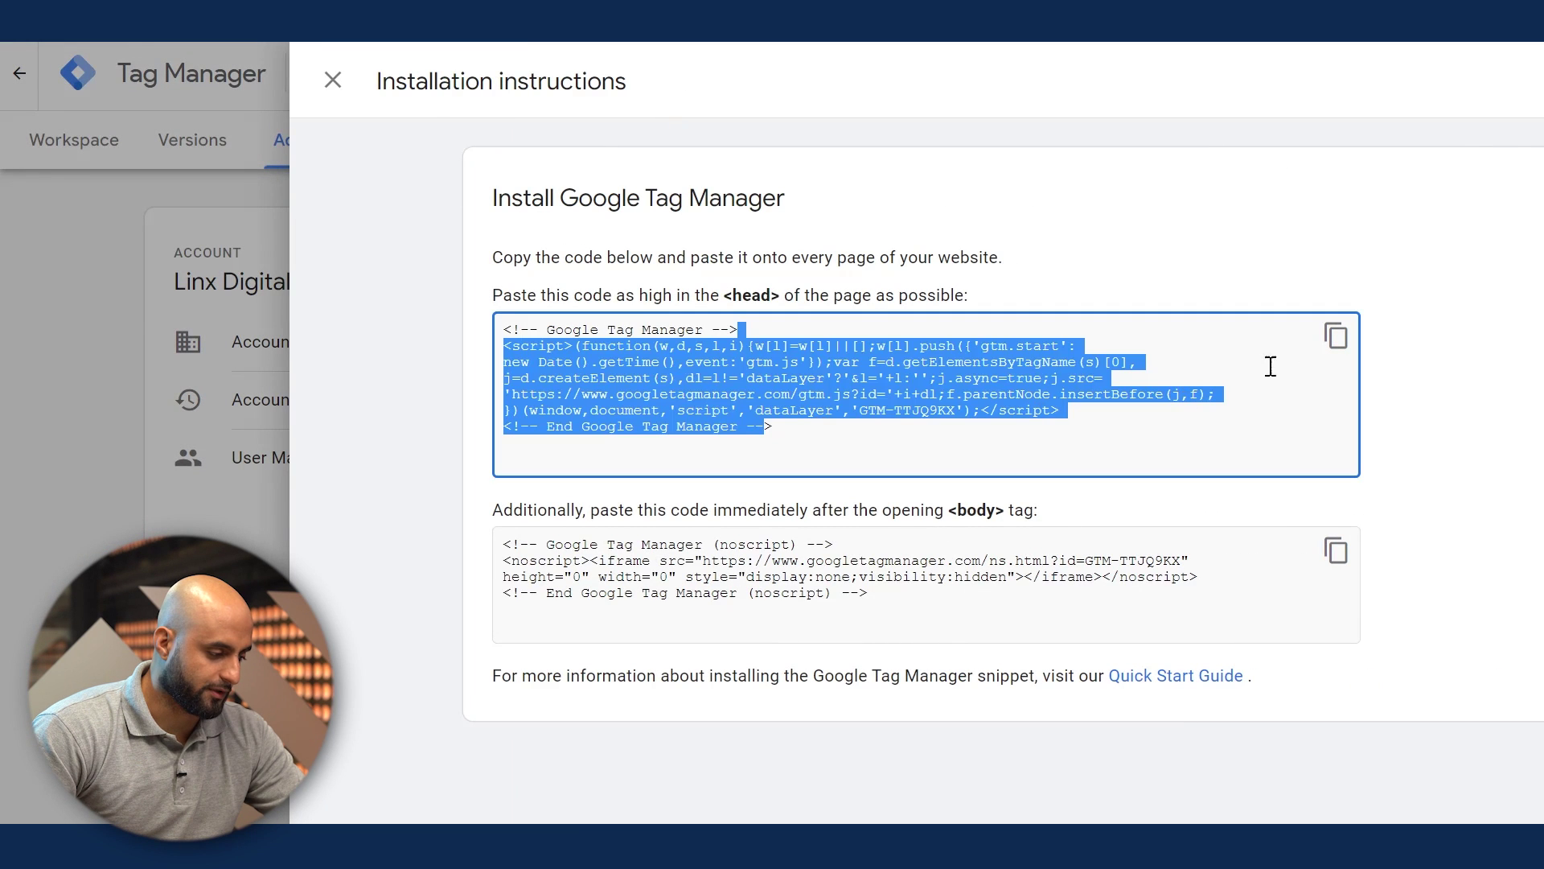
click(874, 371)
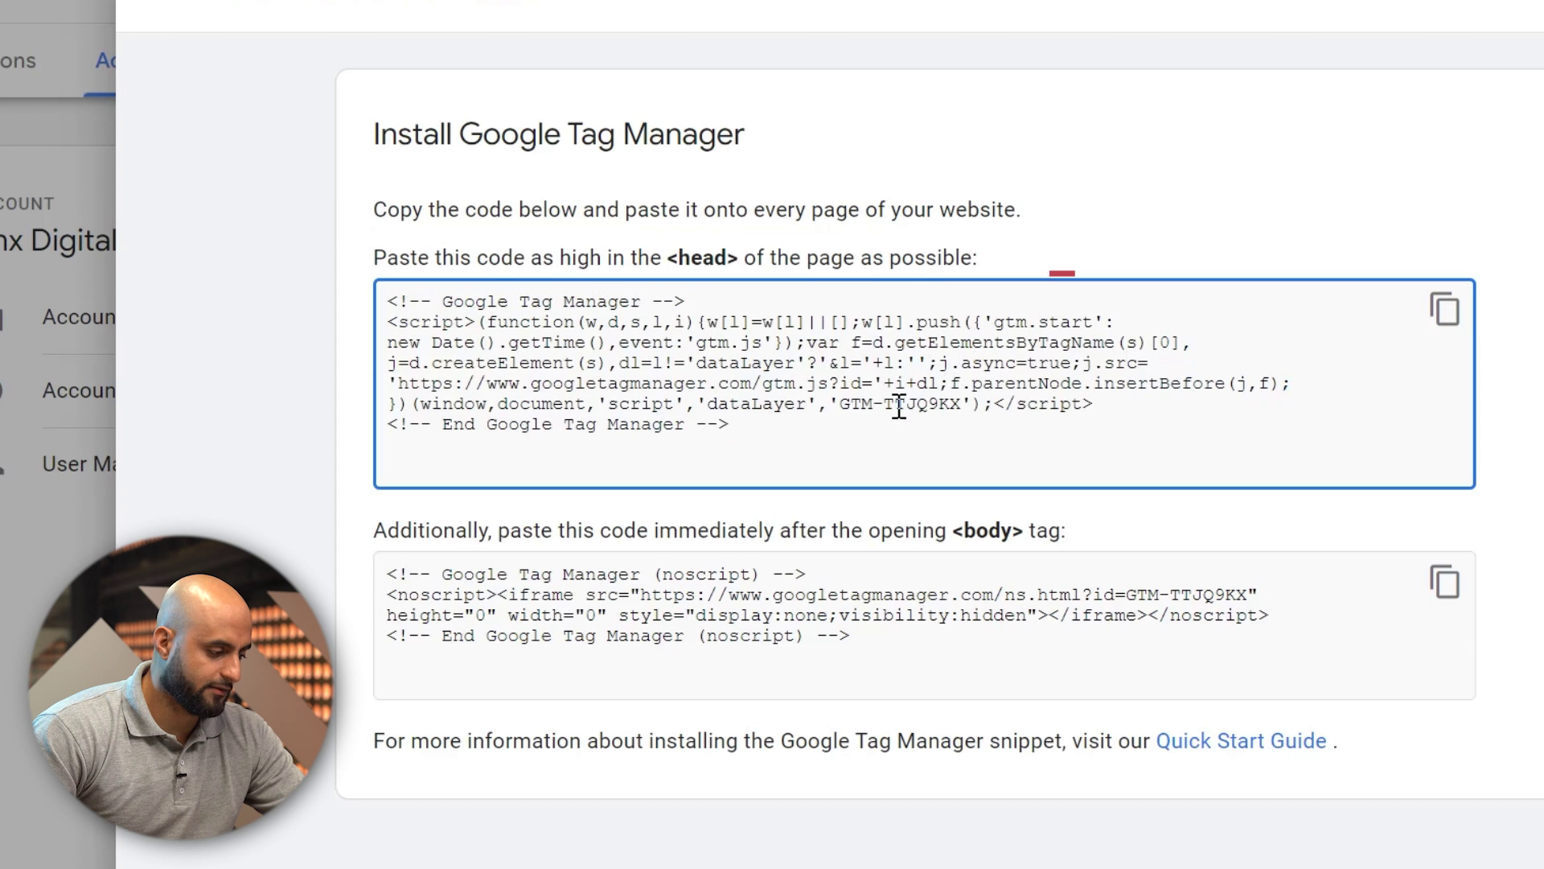
key(ctrl+a)
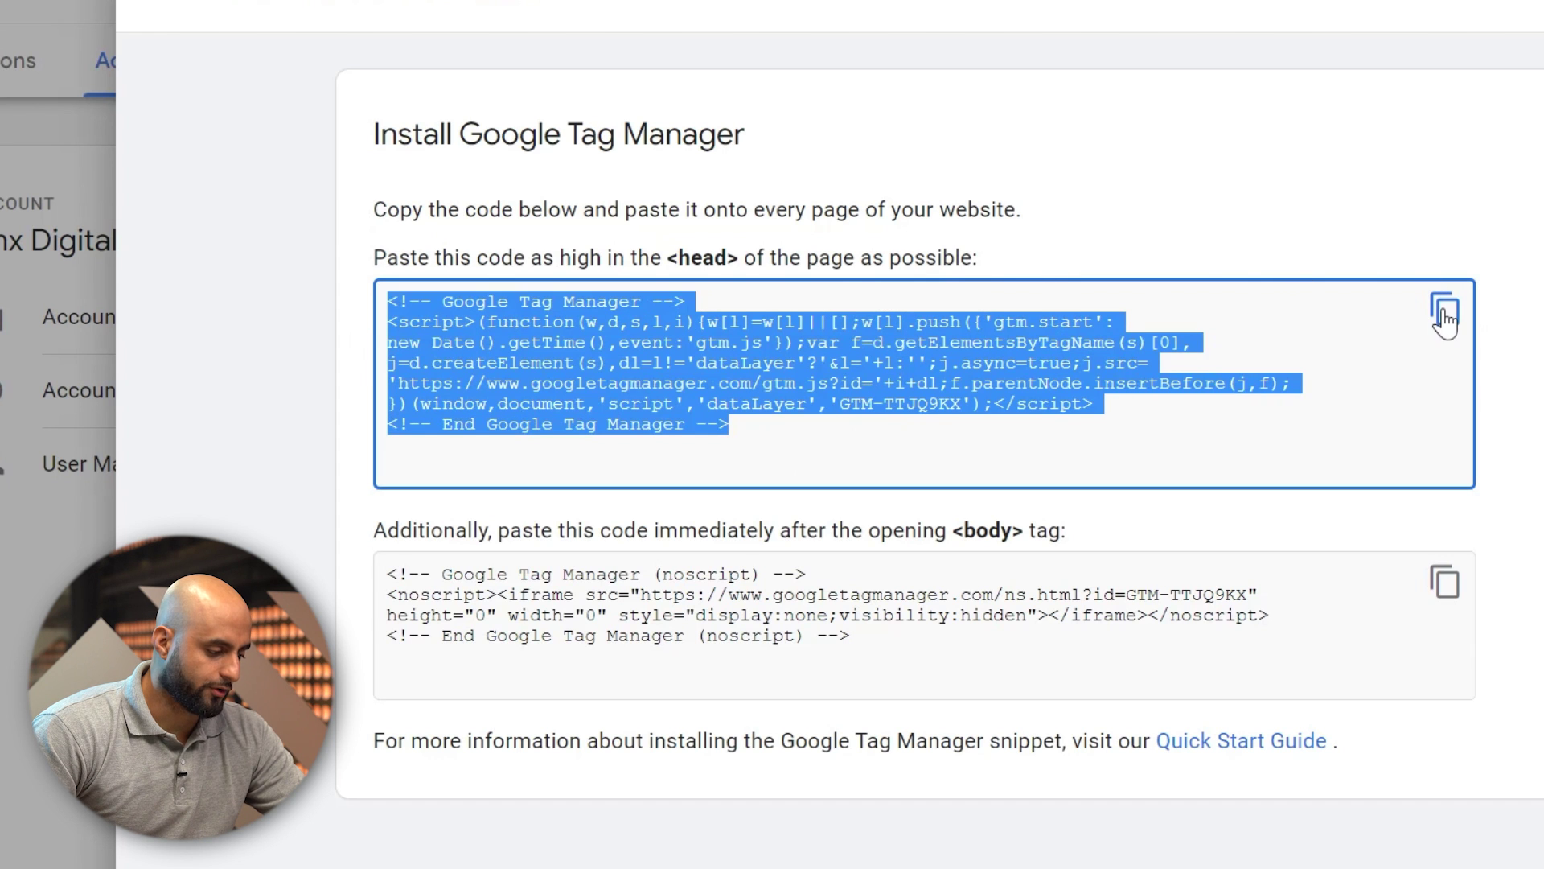
drag(510, 531, 599, 531)
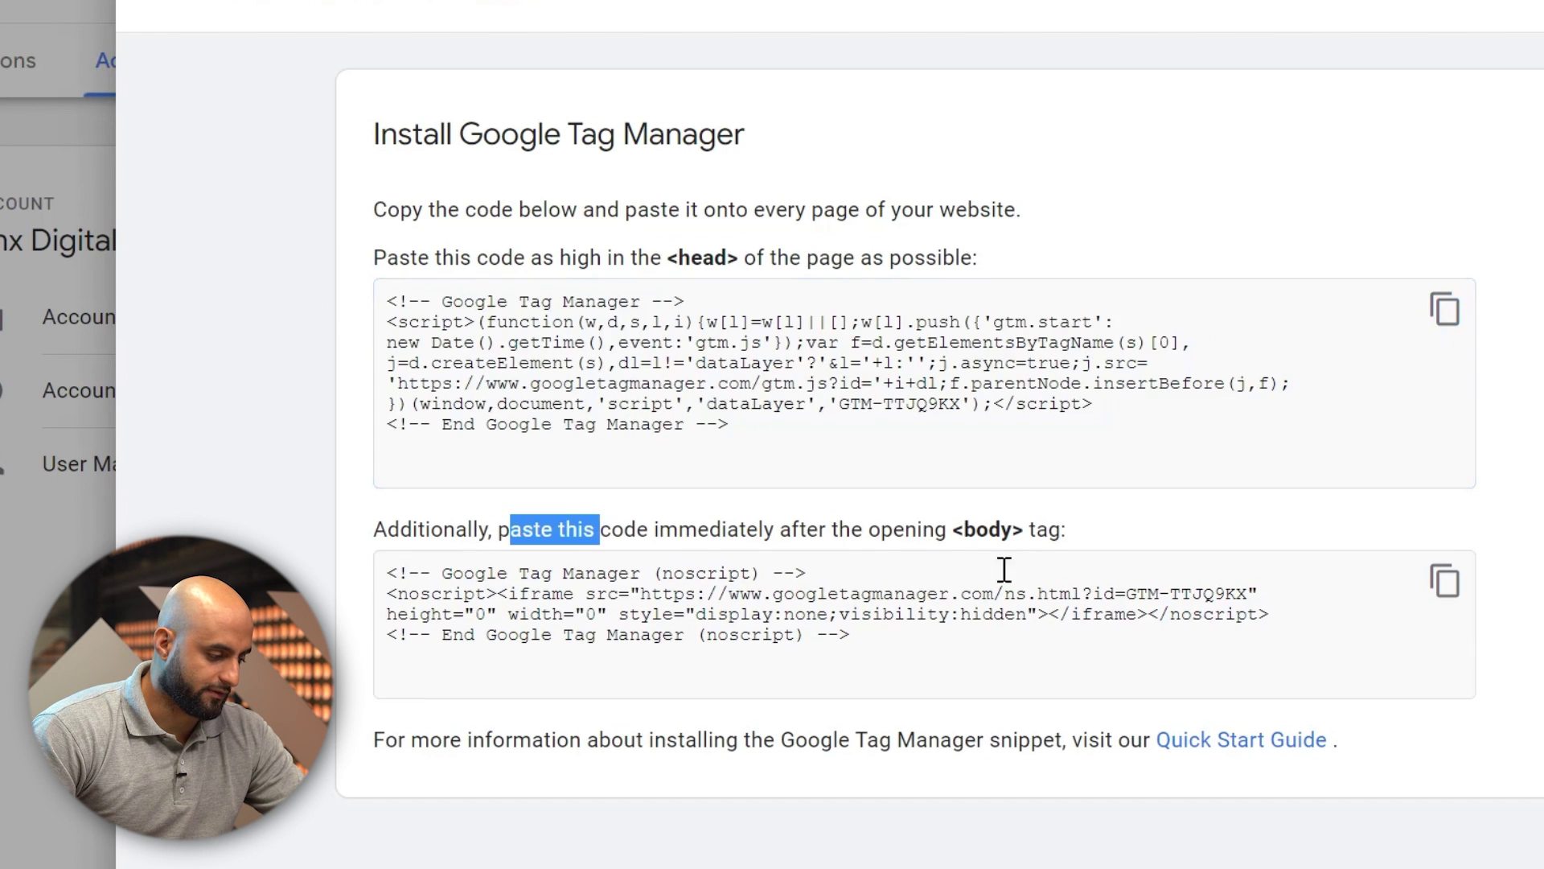
click(954, 557)
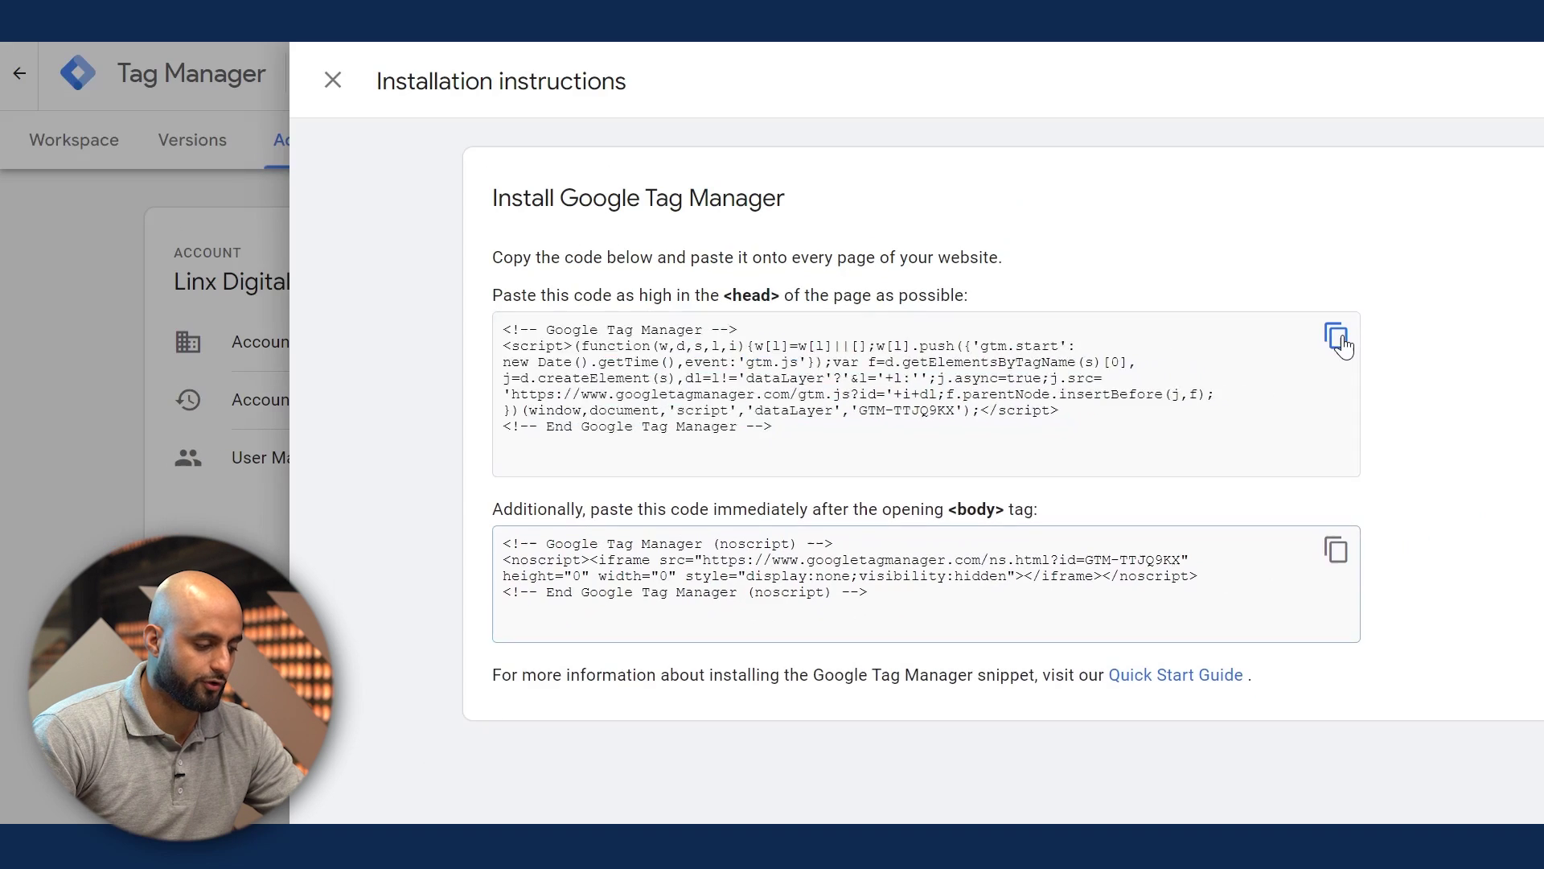
click(1445, 309)
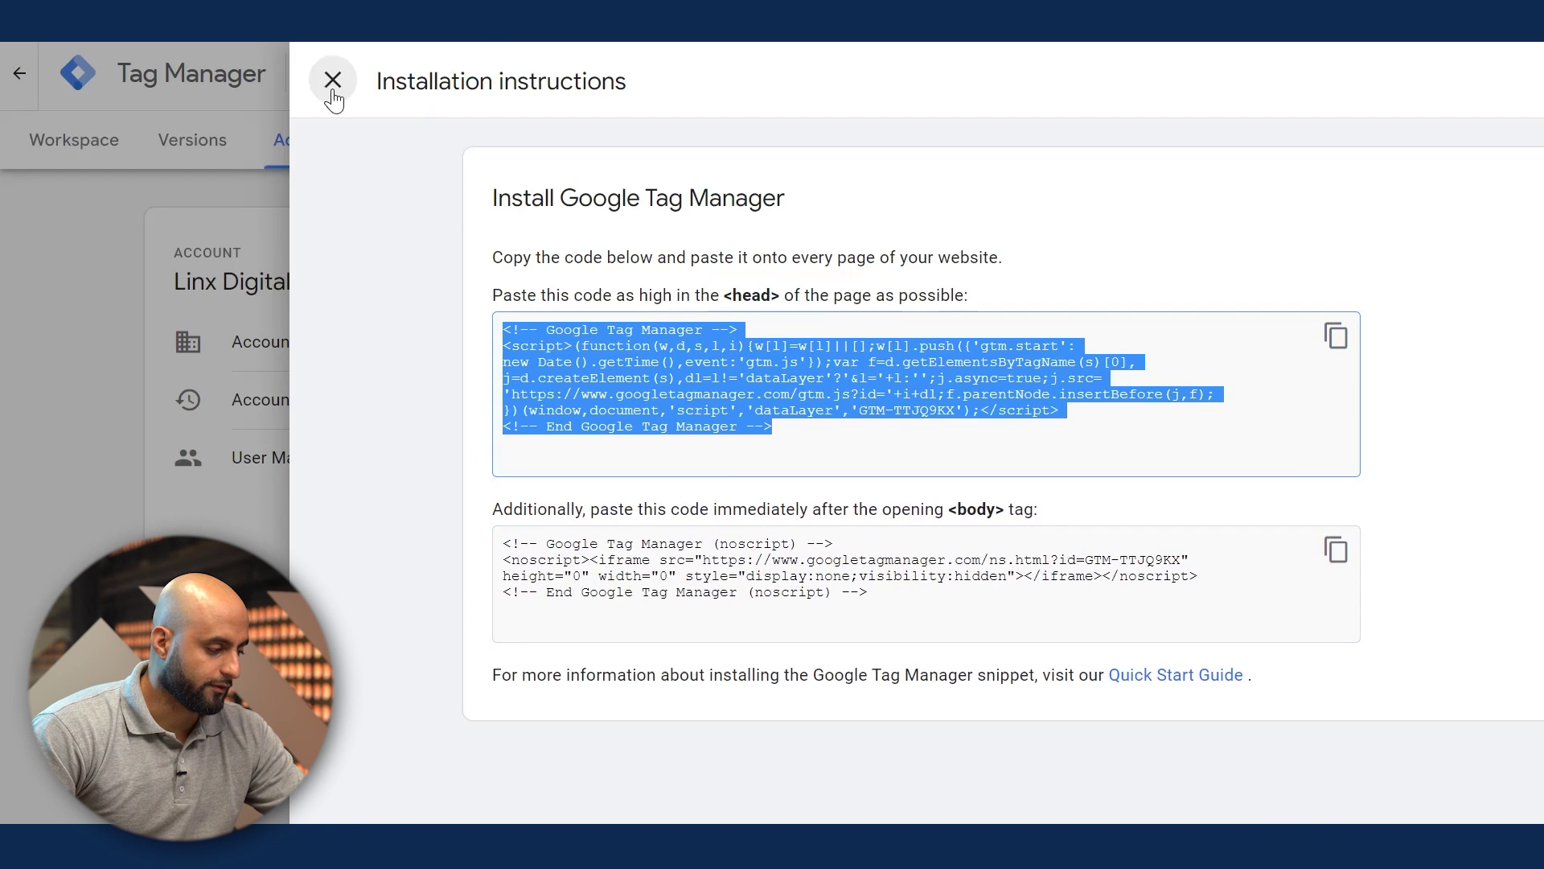
Step: Return to the workspace overview, open the install dialog through the container ID, and copy the head snippet
click(333, 81)
click(69, 149)
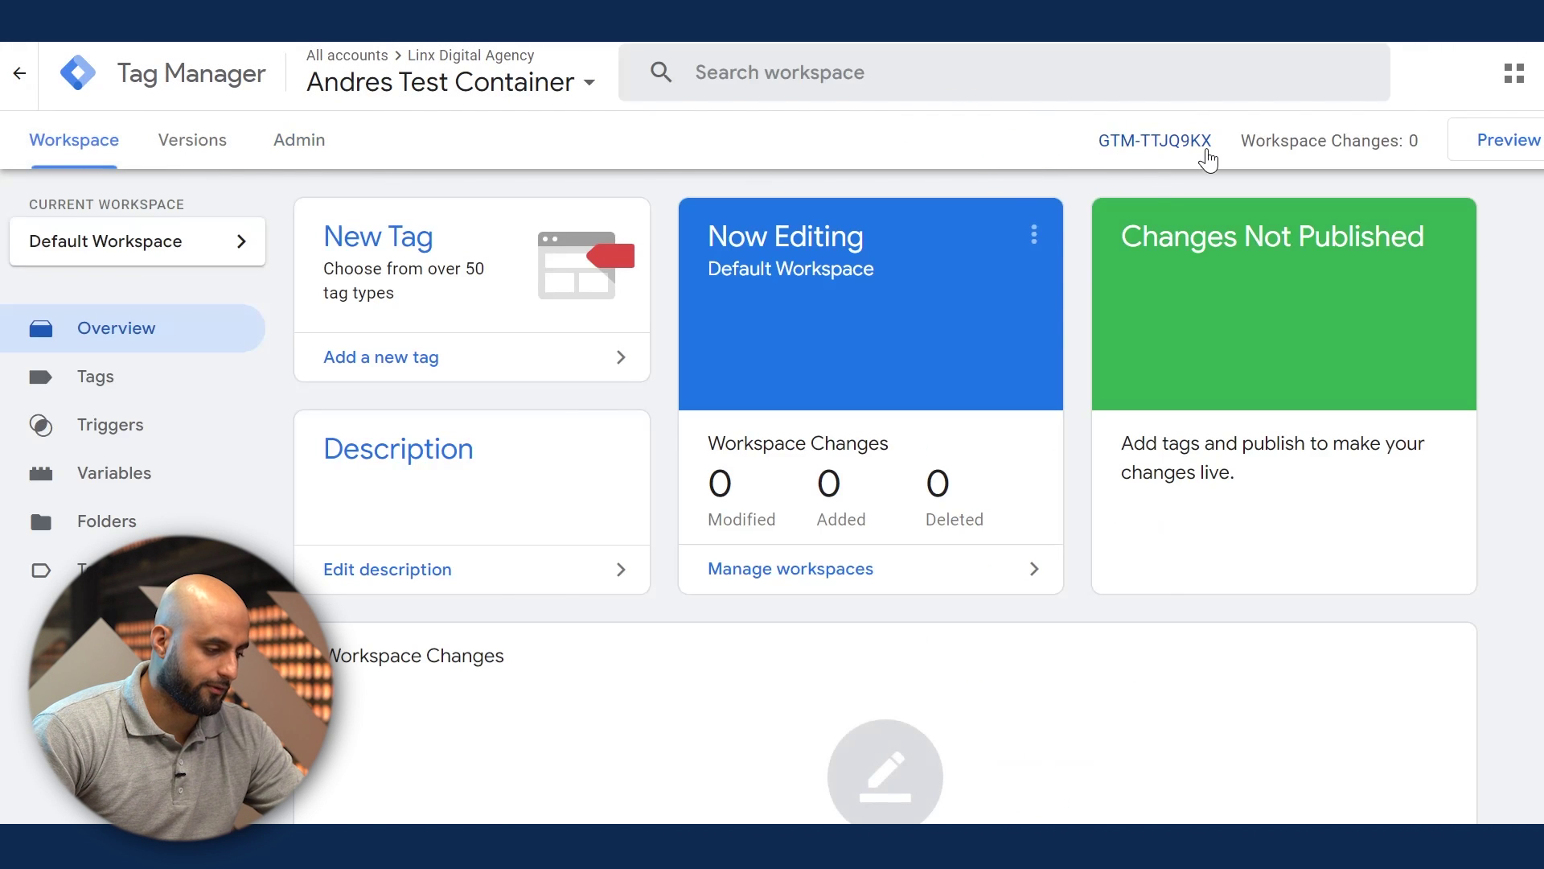
click(1203, 152)
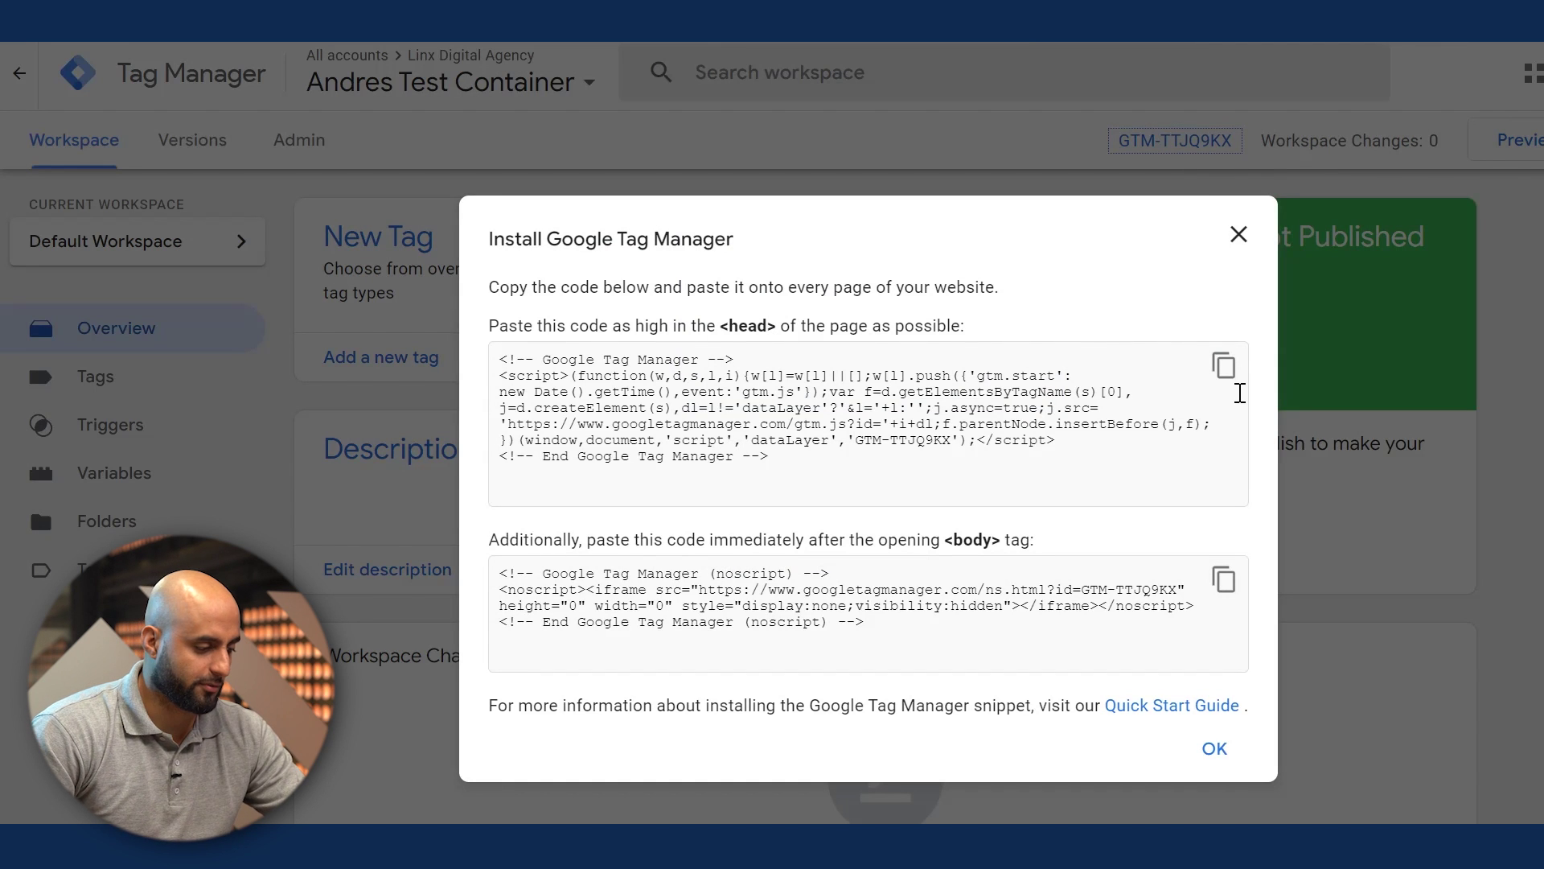
click(1204, 372)
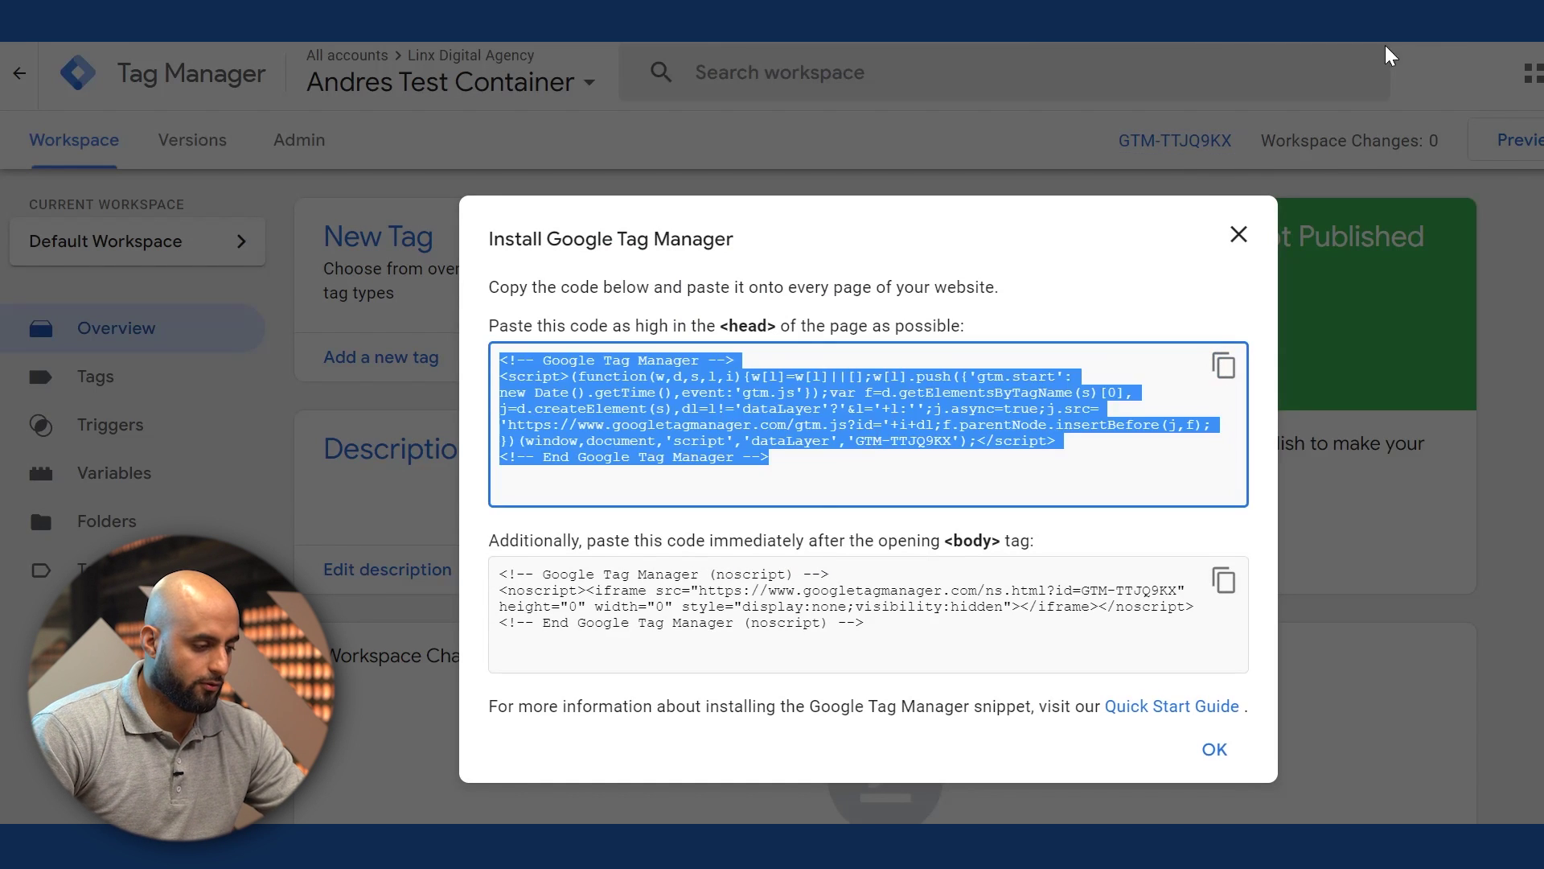
Step: Switch to the Horizons page in Unbounce and open Variant A's GTM script for editing
key(ctrl+shift+a)
click(1327, 120)
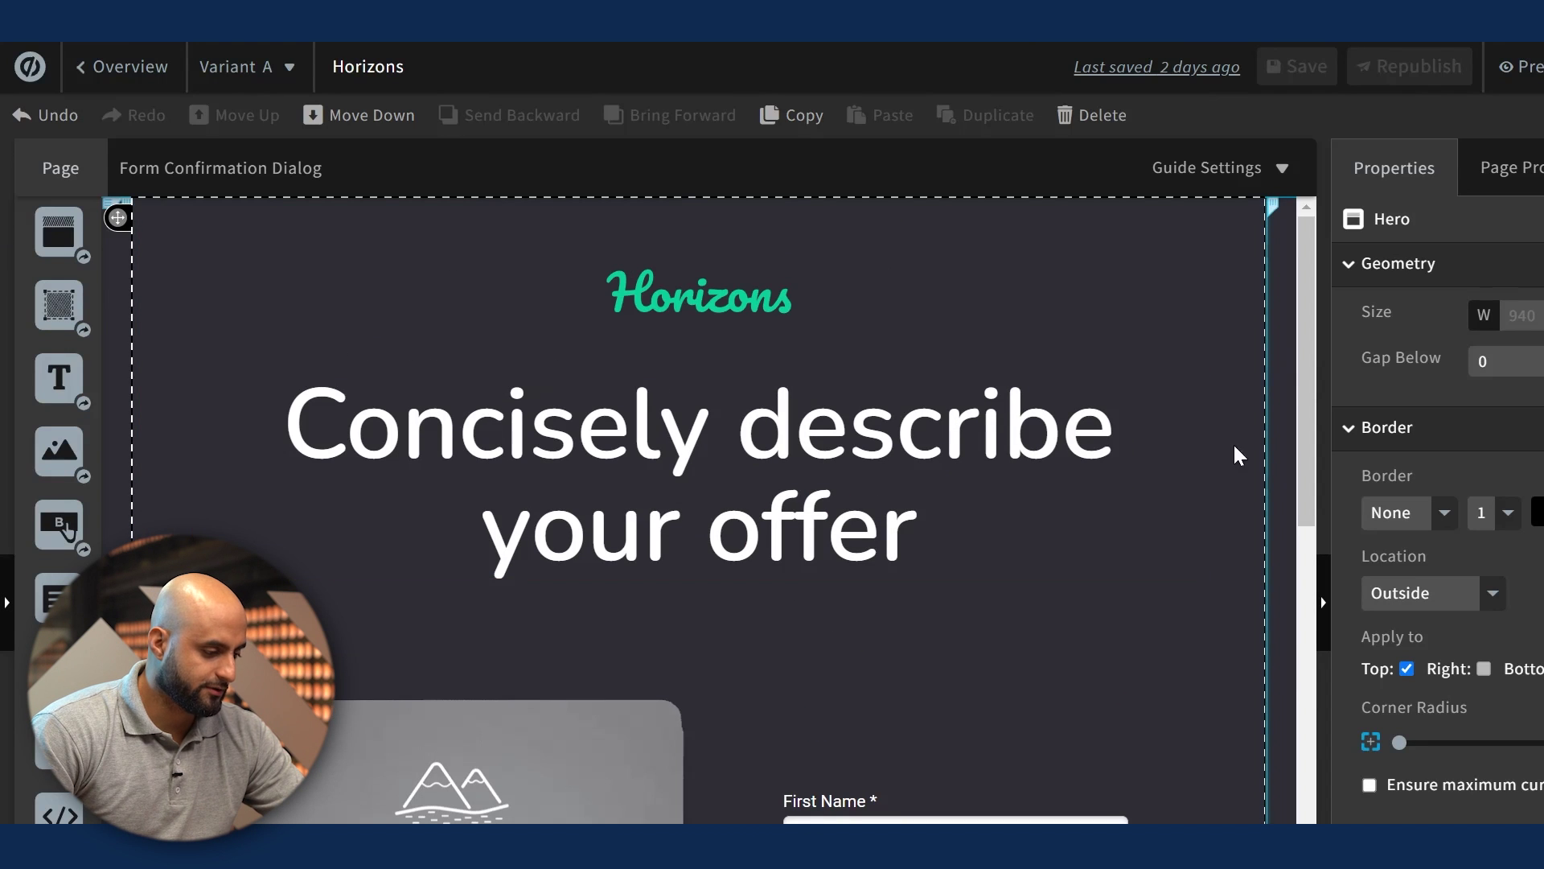
click(69, 117)
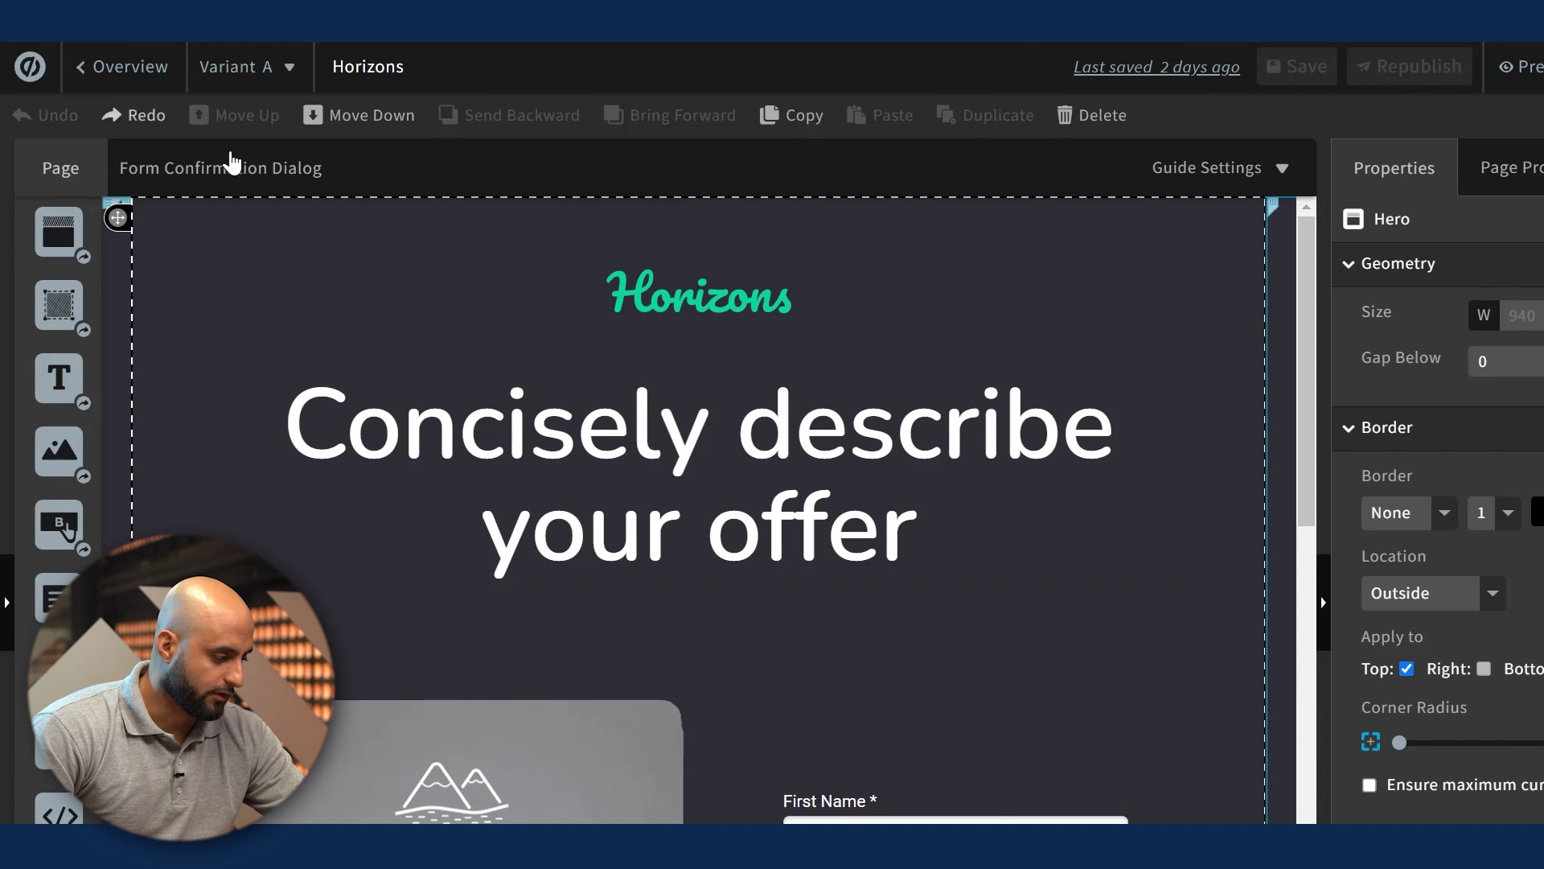
click(97, 66)
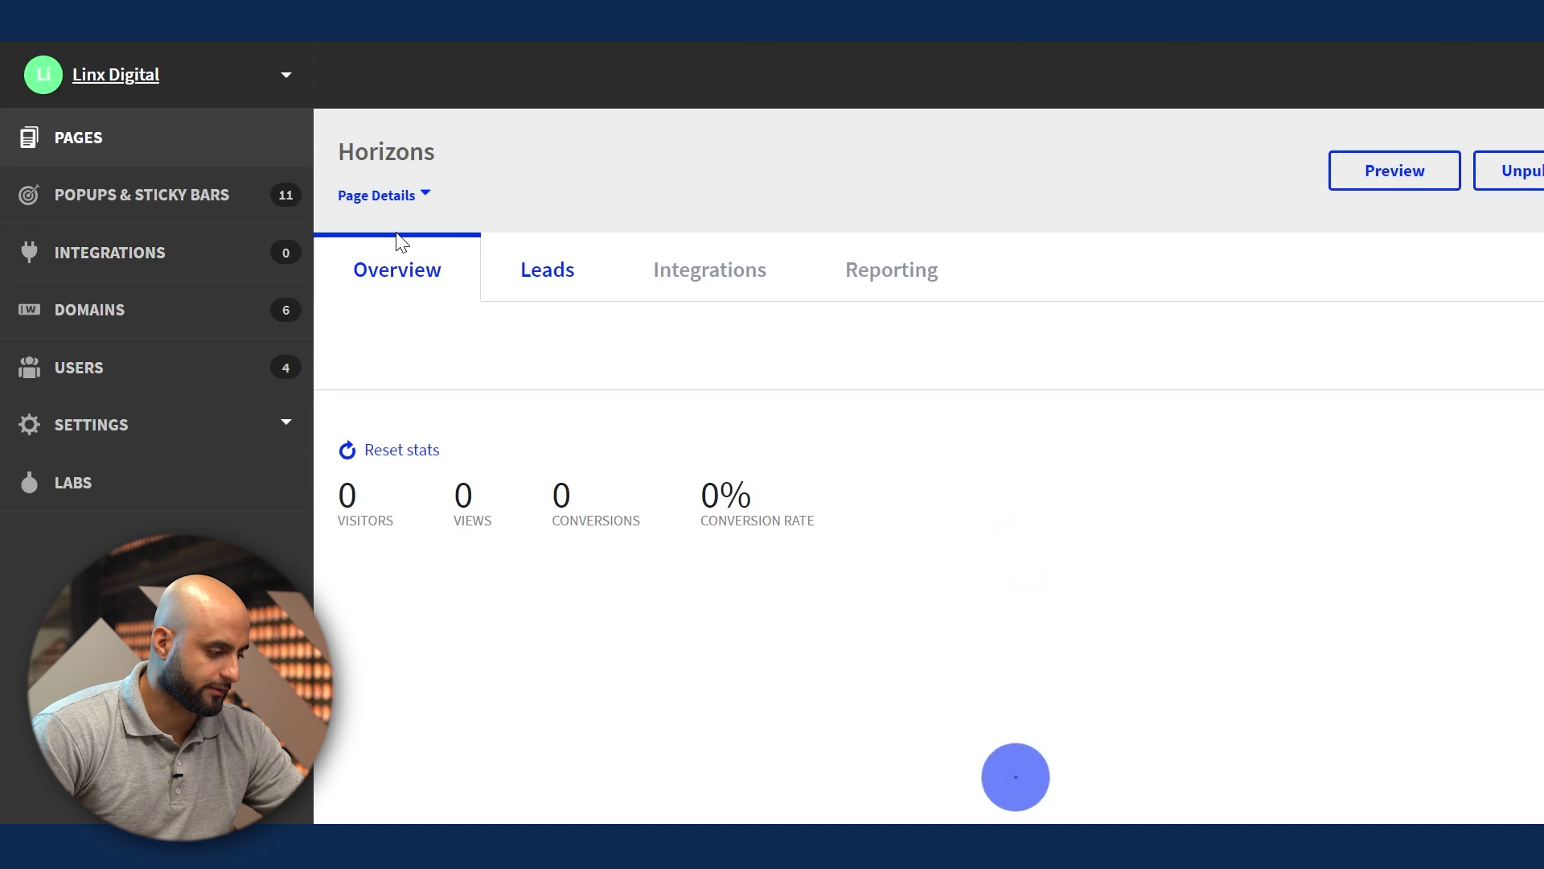
scroll(937, 507, down, 10)
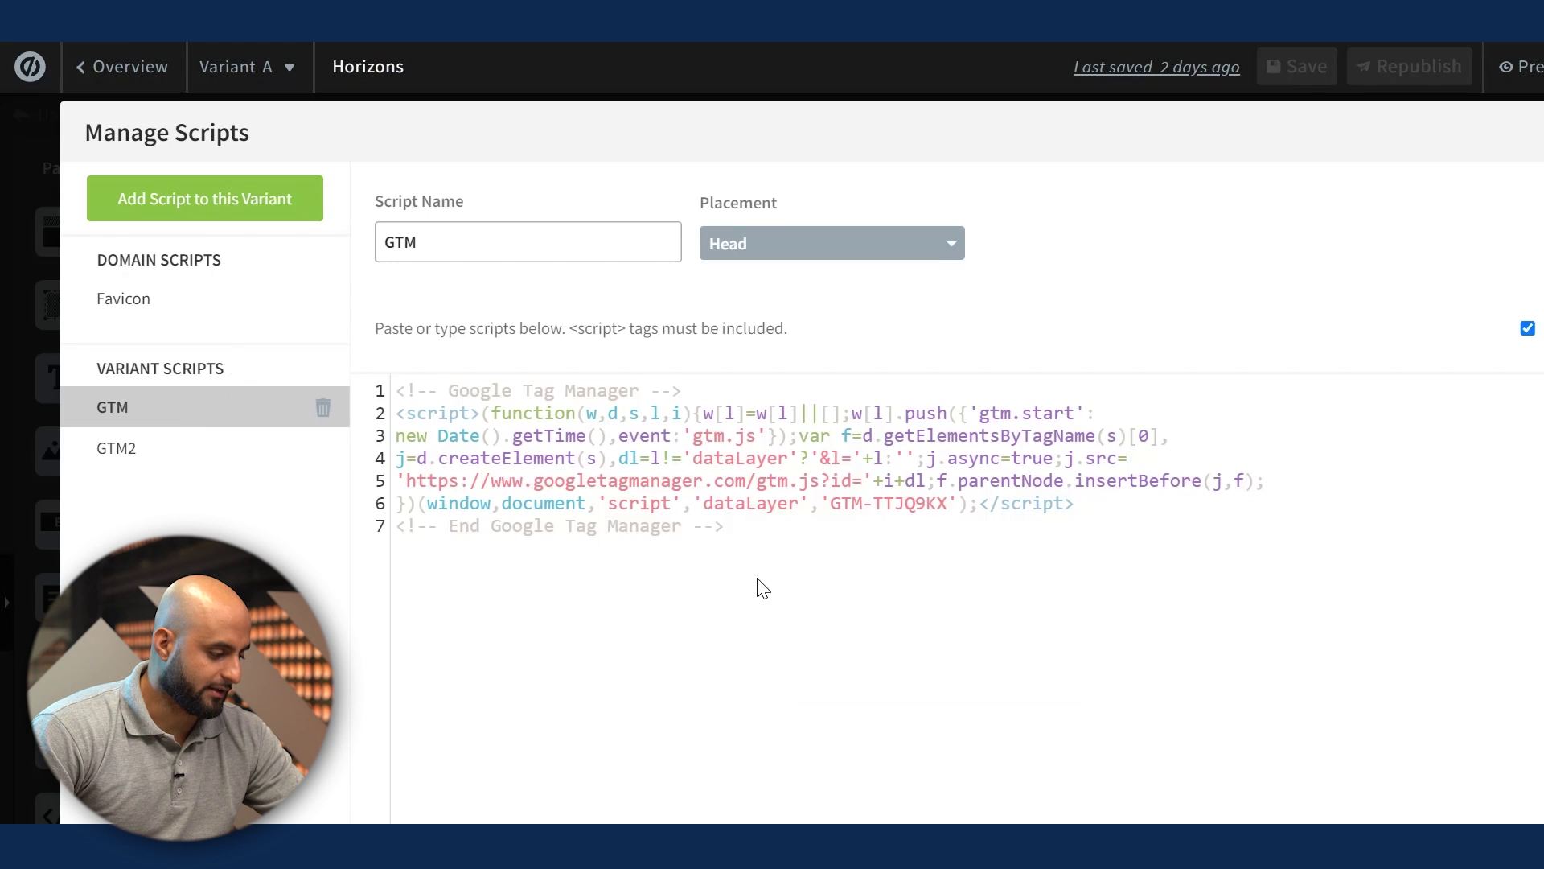
Step: Replace the code of the GTM script placed in the head with the Tag Manager head snippet
drag(761, 589, 376, 385)
key(ctrl+c)
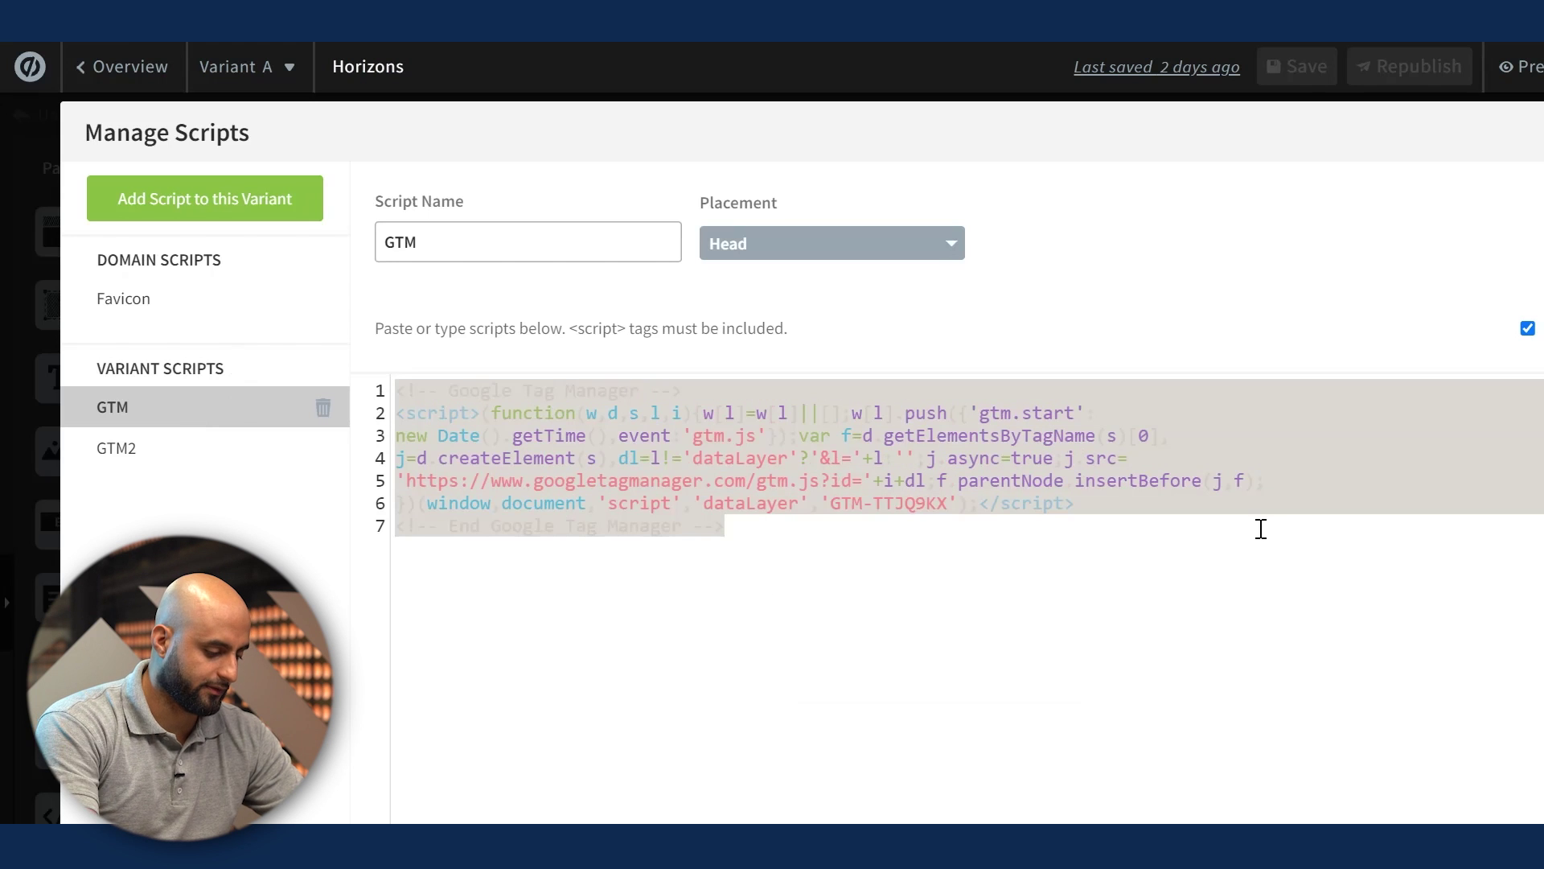
key(BackSpace)
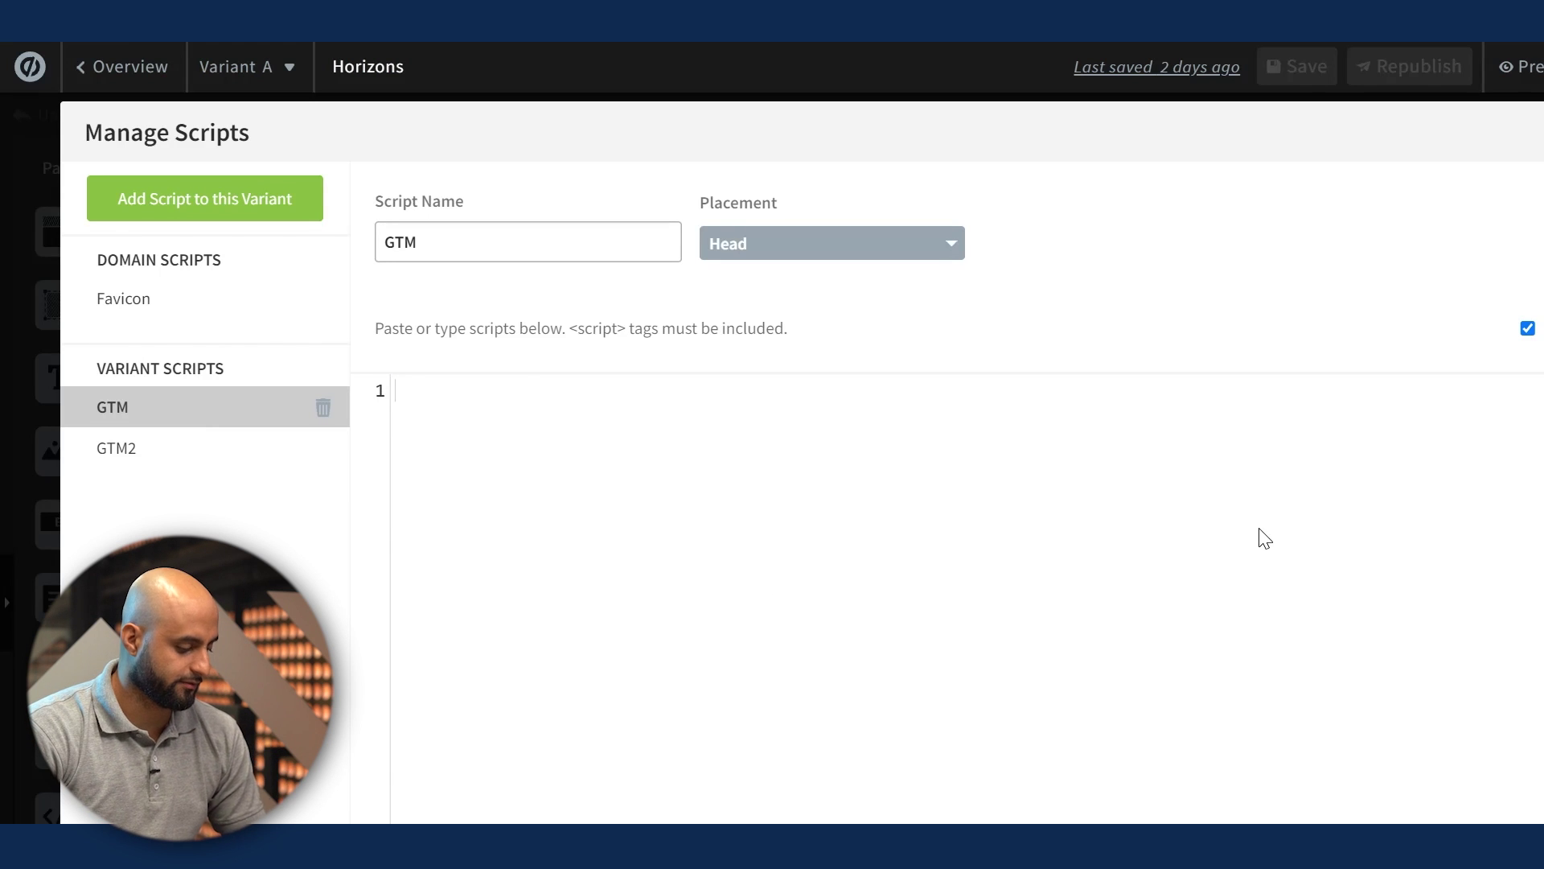
key(ctrl+v)
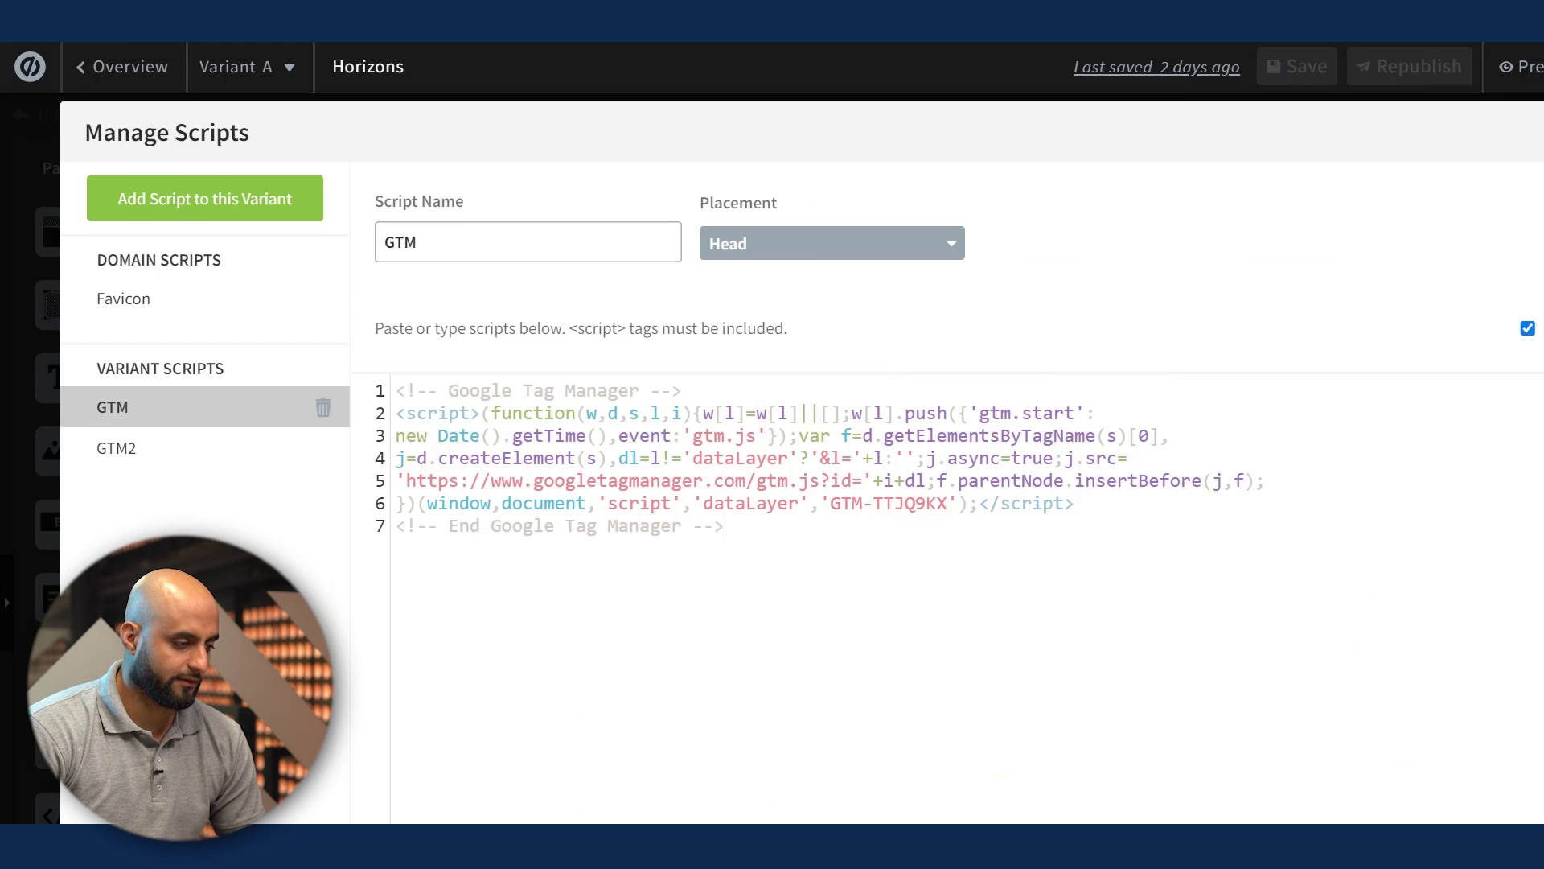
Step: Replace the GTM2 script's code with the noscript body snippet from Tag Manager and check its placement against the install instructions
key(ctrl+shift+a)
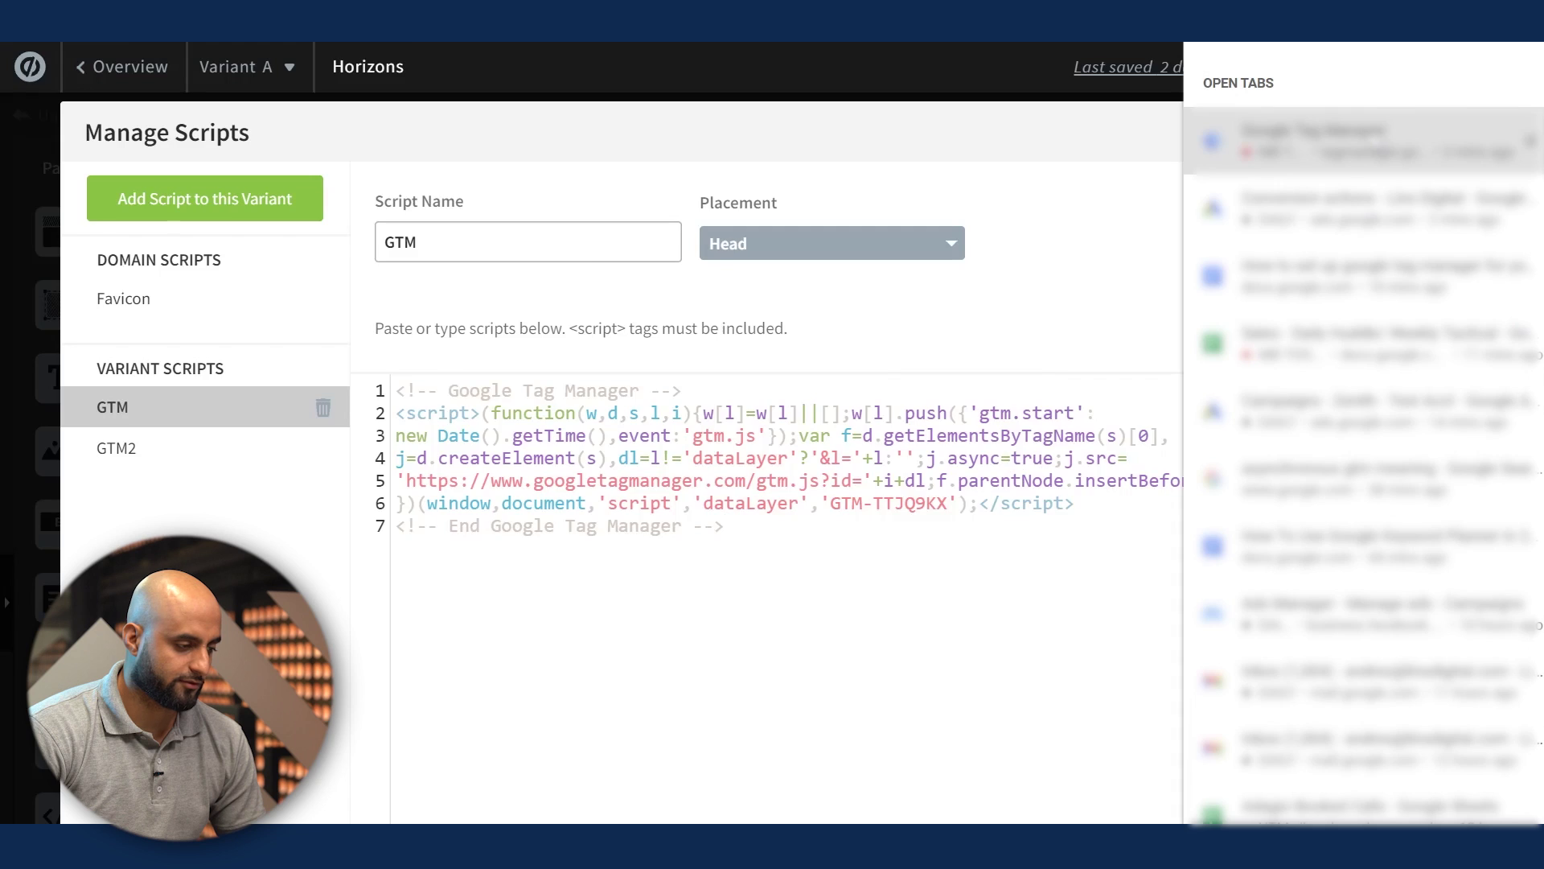
click(1259, 207)
click(1044, 605)
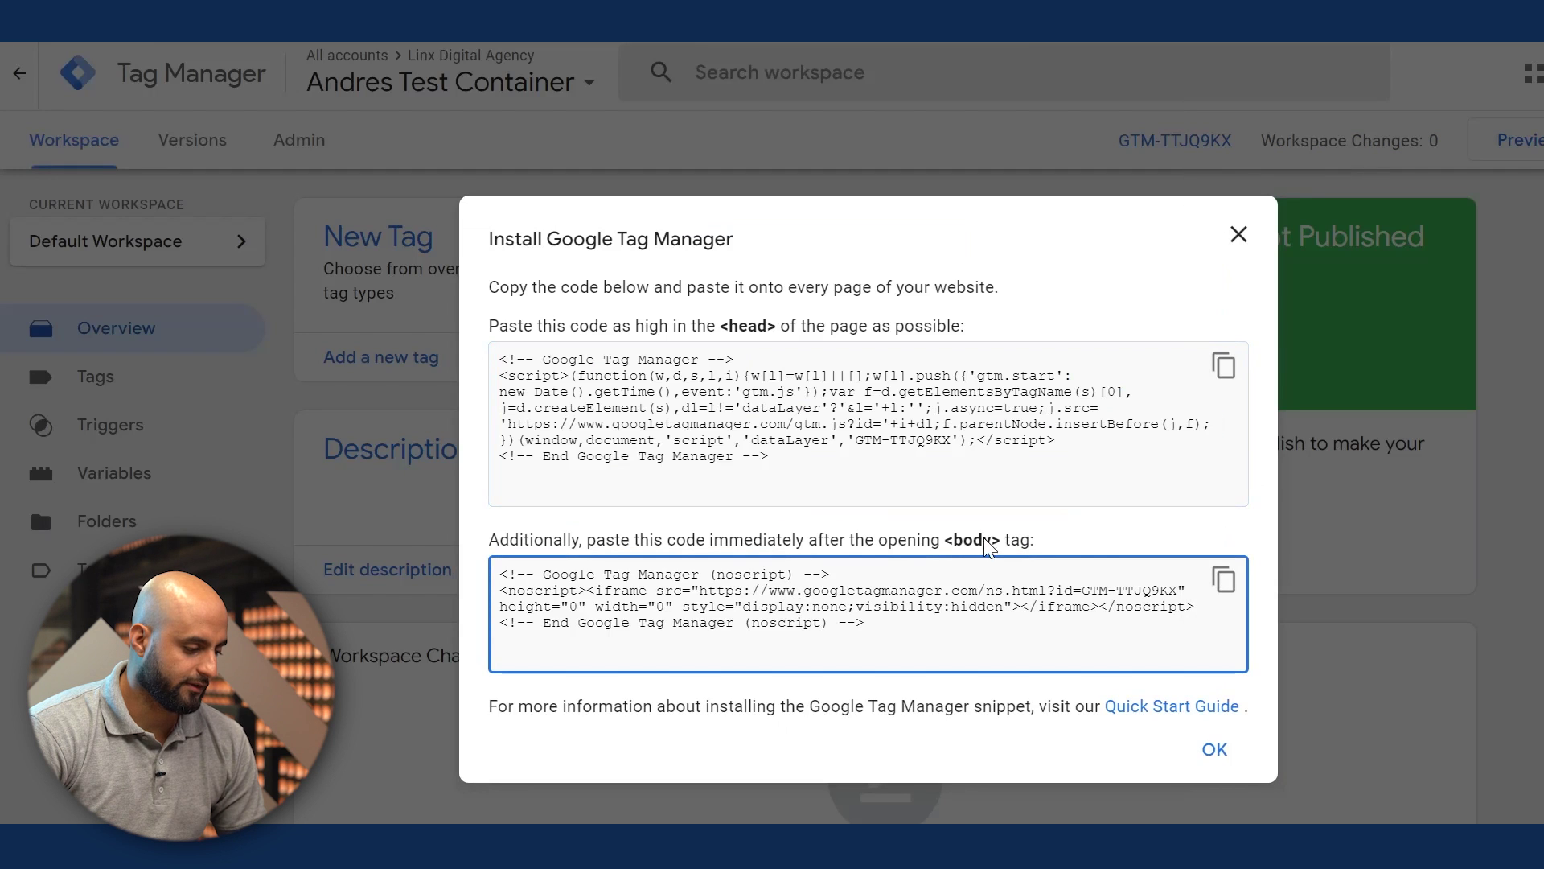
key(ctrl+Tab)
drag(841, 459, 246, 339)
text(<!-- Google Tag Manager (noscript) --> <noscript><iframe src="https://www.googletagmanager.com/ns.html?id=GTM-TTJQ9KX" height="0" width="0" style="display:none;visibility:hidden"></iframe></noscript> <!-- End Google Tag Manager (noscript) -->)
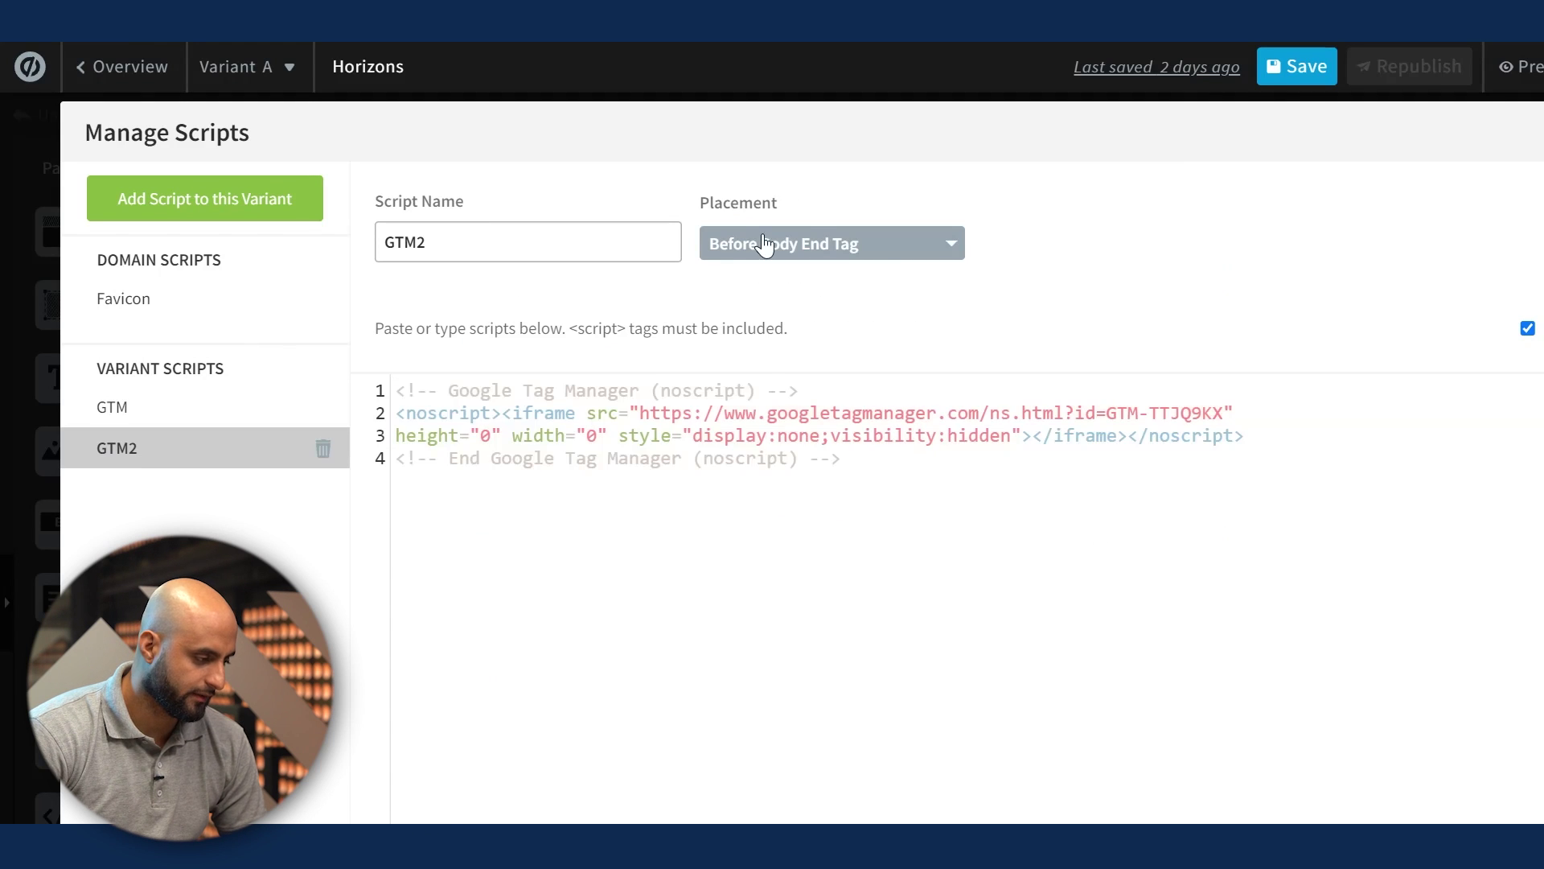
click(837, 248)
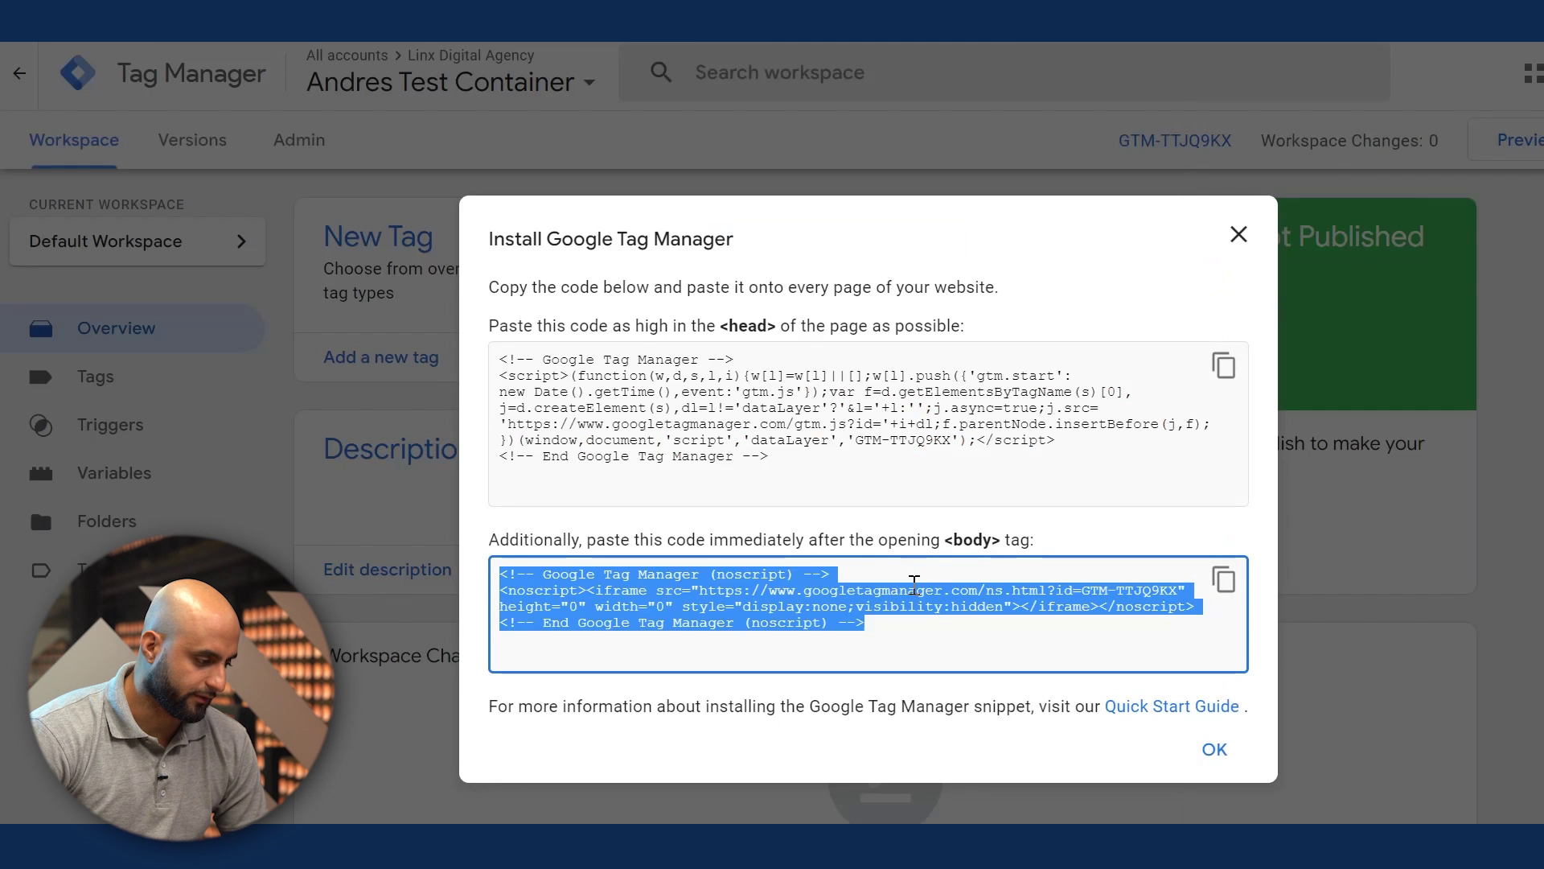
drag(807, 544, 1002, 543)
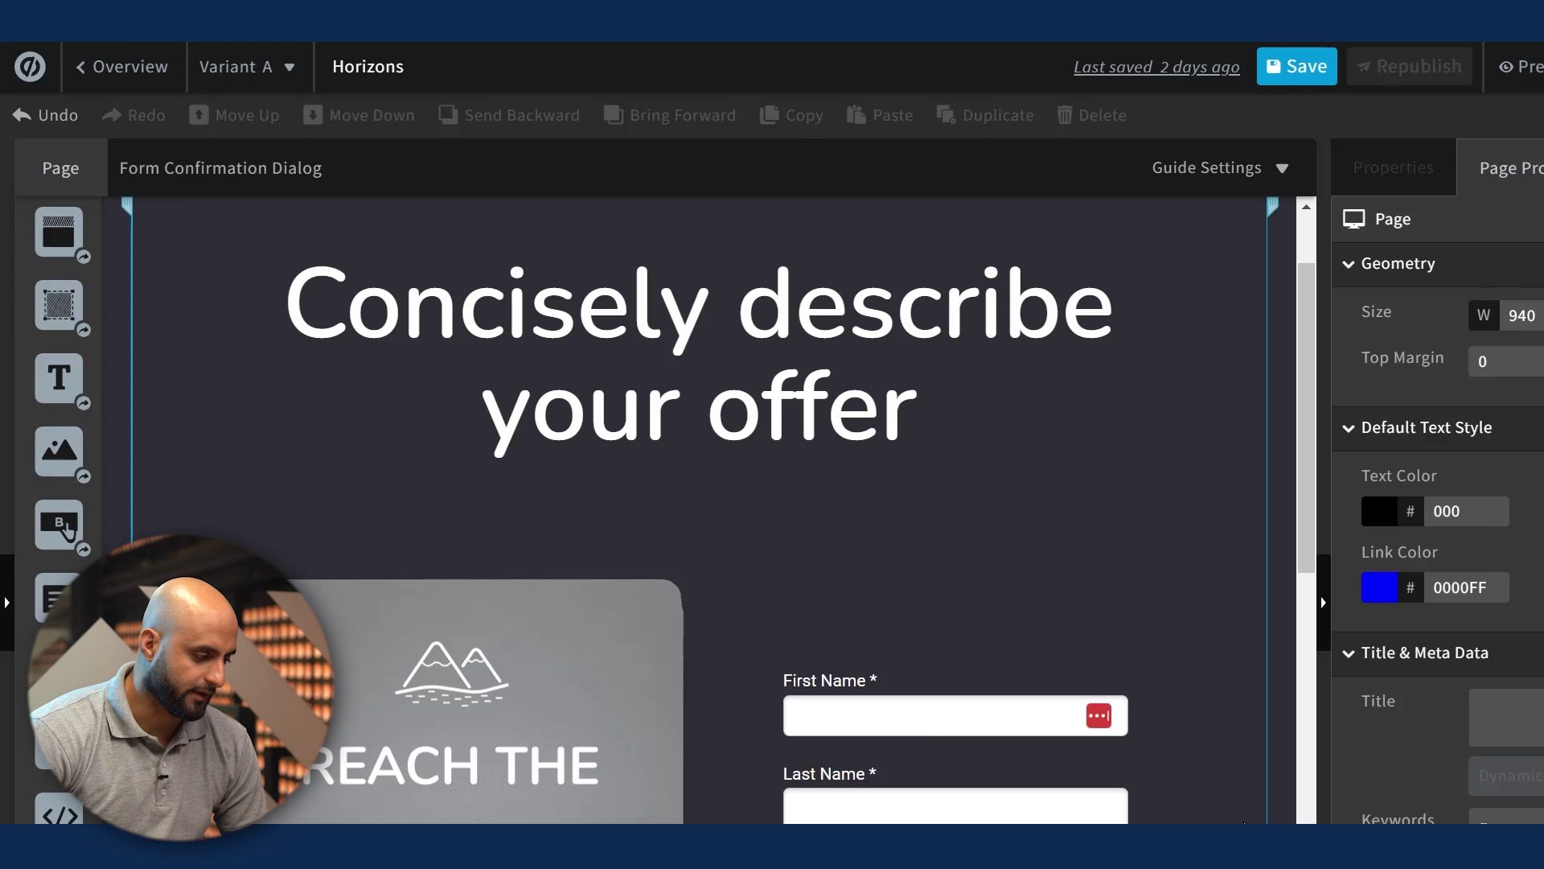
Step: Examine the Horizons landing page from the headline down to the lead form and its submit button
scroll(1248, 303, up, 1)
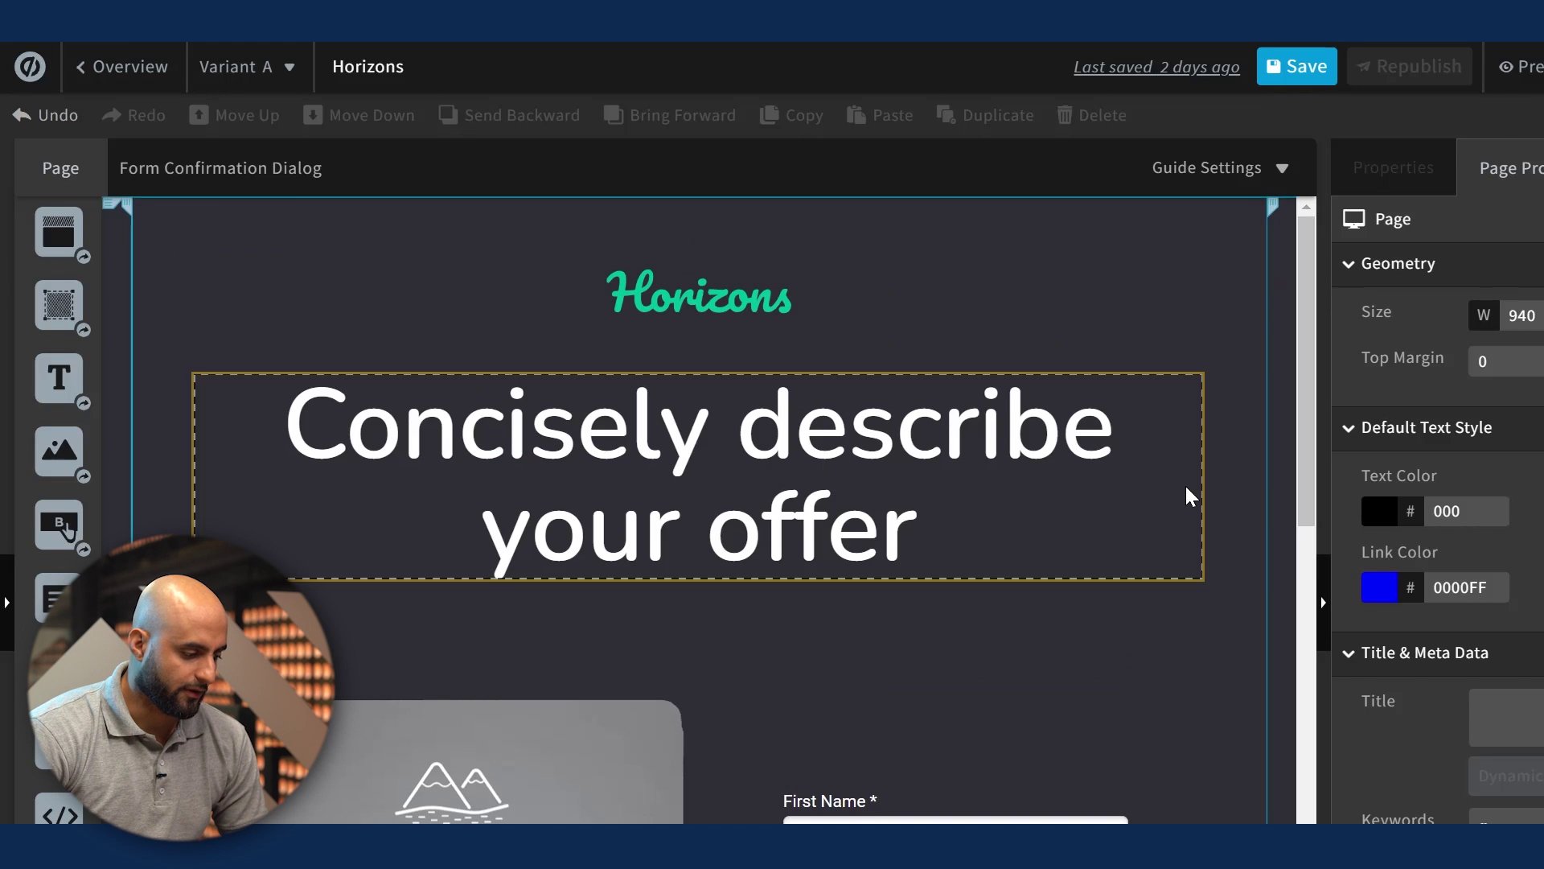
scroll(1190, 496, down, 4)
scroll(1174, 475, down, 3)
scroll(1165, 451, up, 6)
scroll(1166, 448, down, 3)
scroll(686, 410, up, 1)
scroll(707, 614, up, 4)
scroll(689, 551, down, 6)
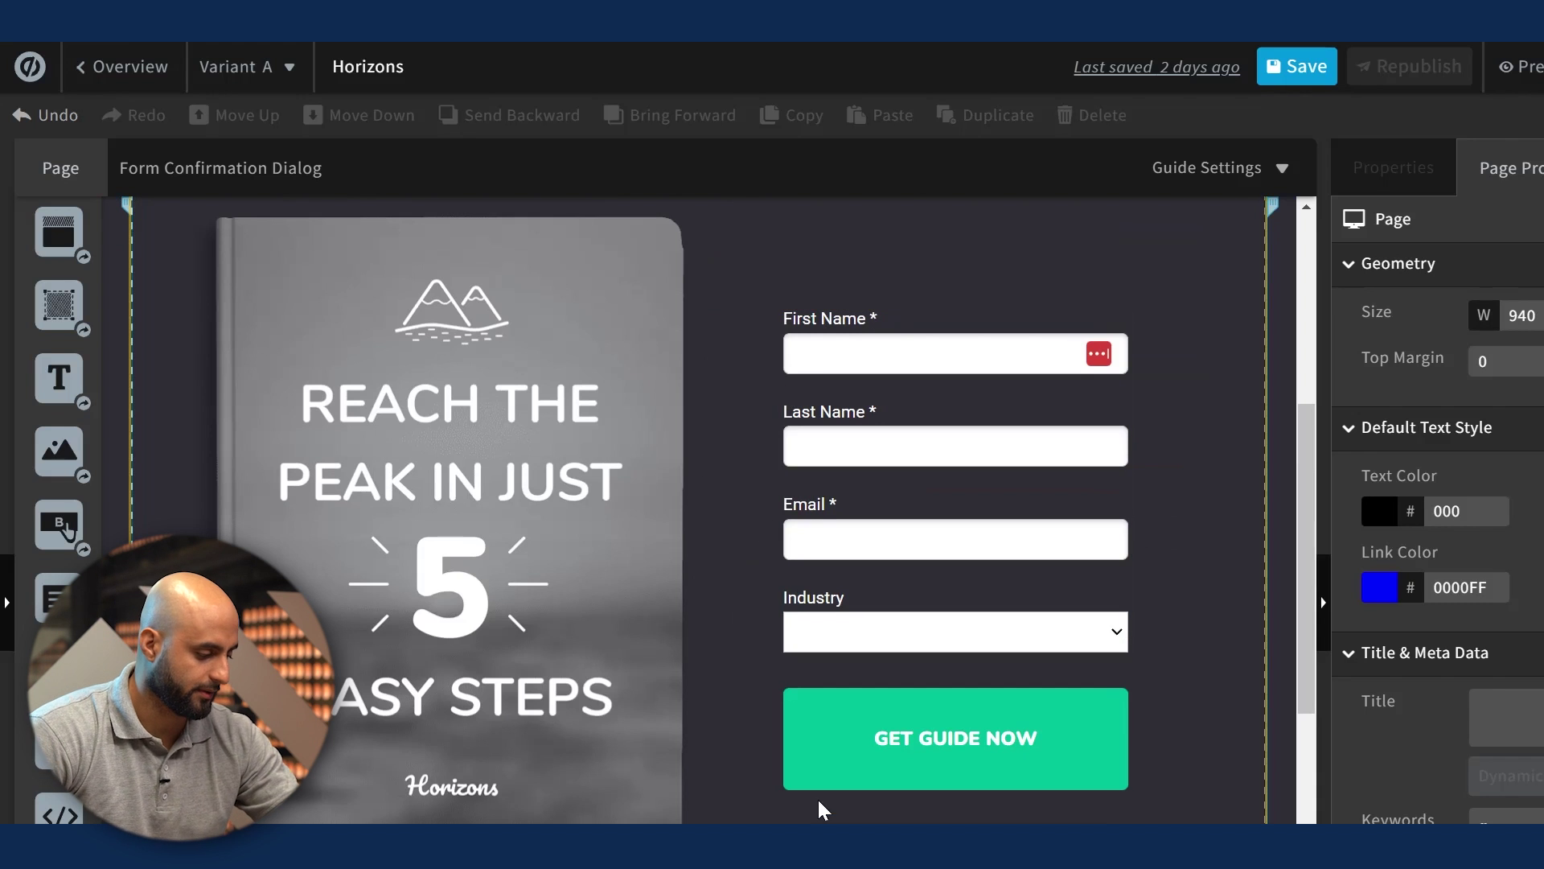
Step: Save and republish the Horizons page, and close the install dialog back in Google Tag Manager
click(1323, 70)
click(1408, 66)
click(1113, 734)
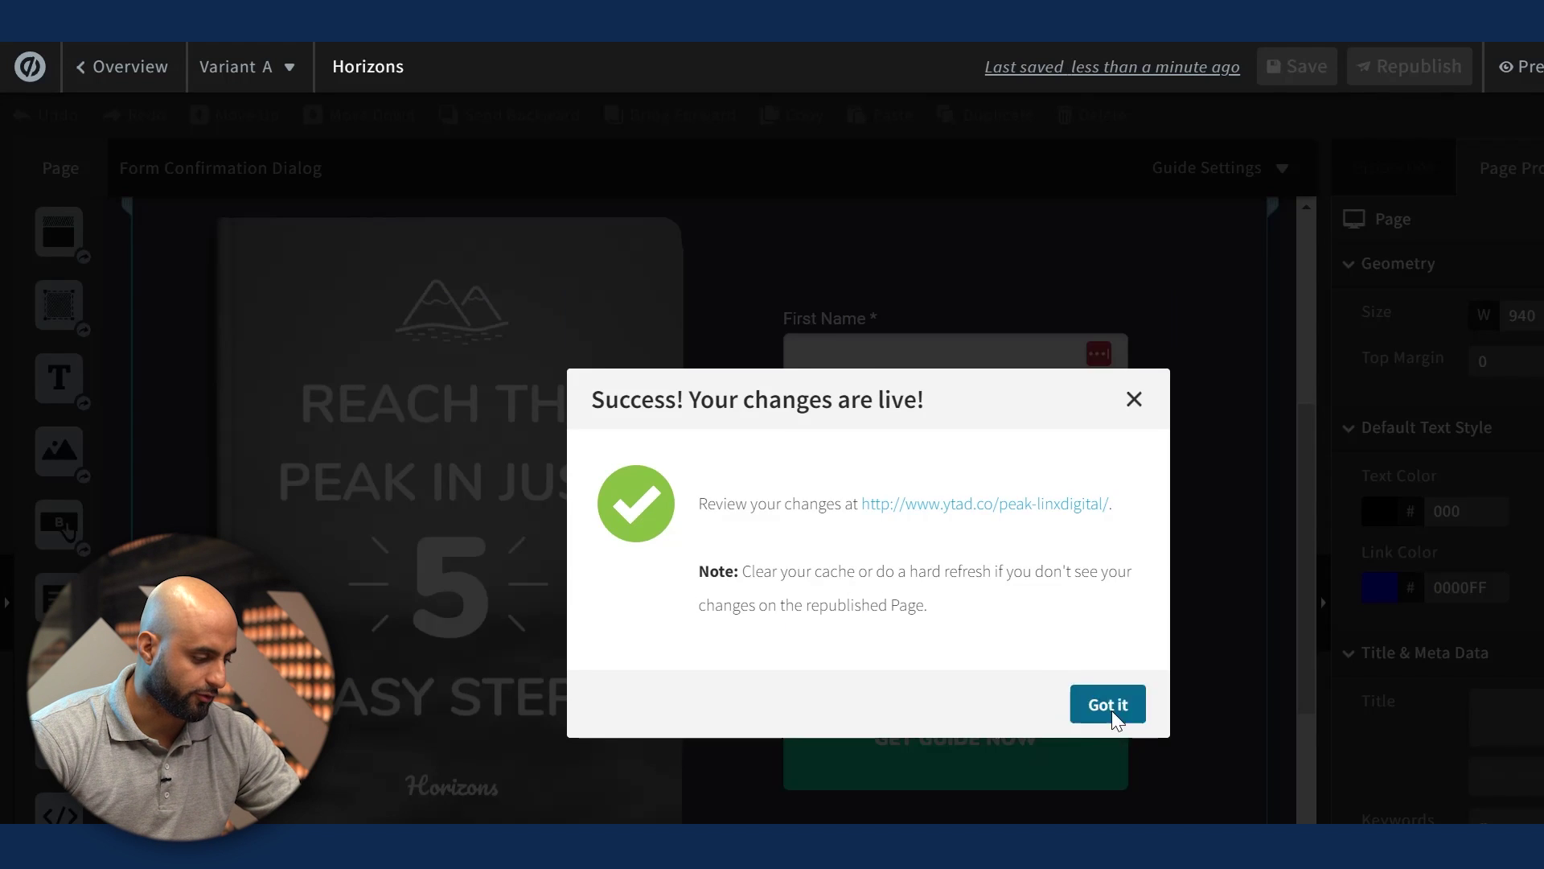
click(1113, 716)
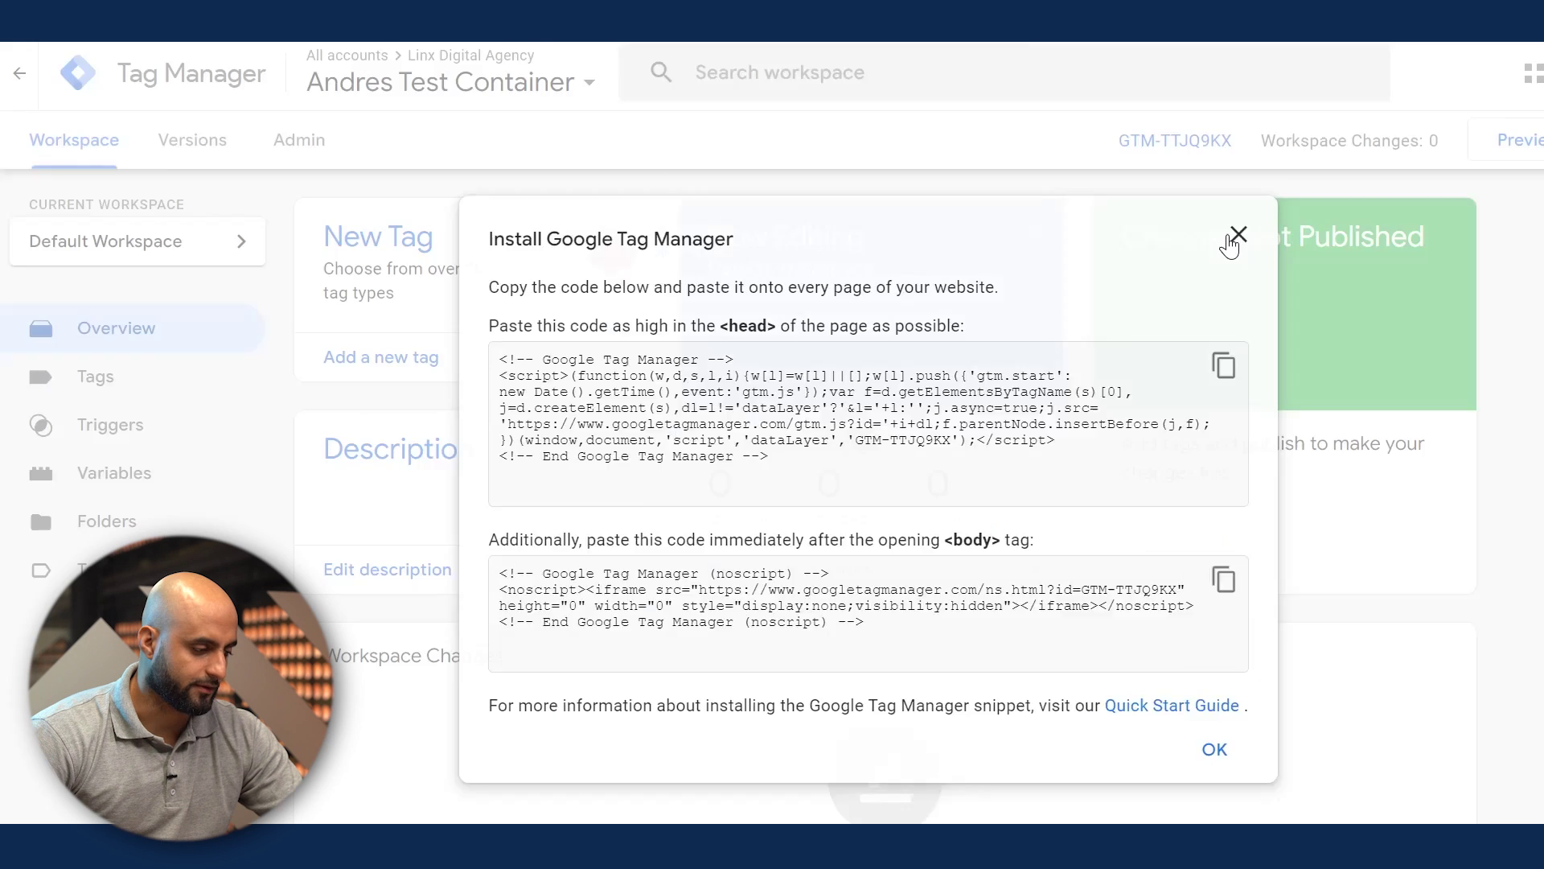
click(1235, 235)
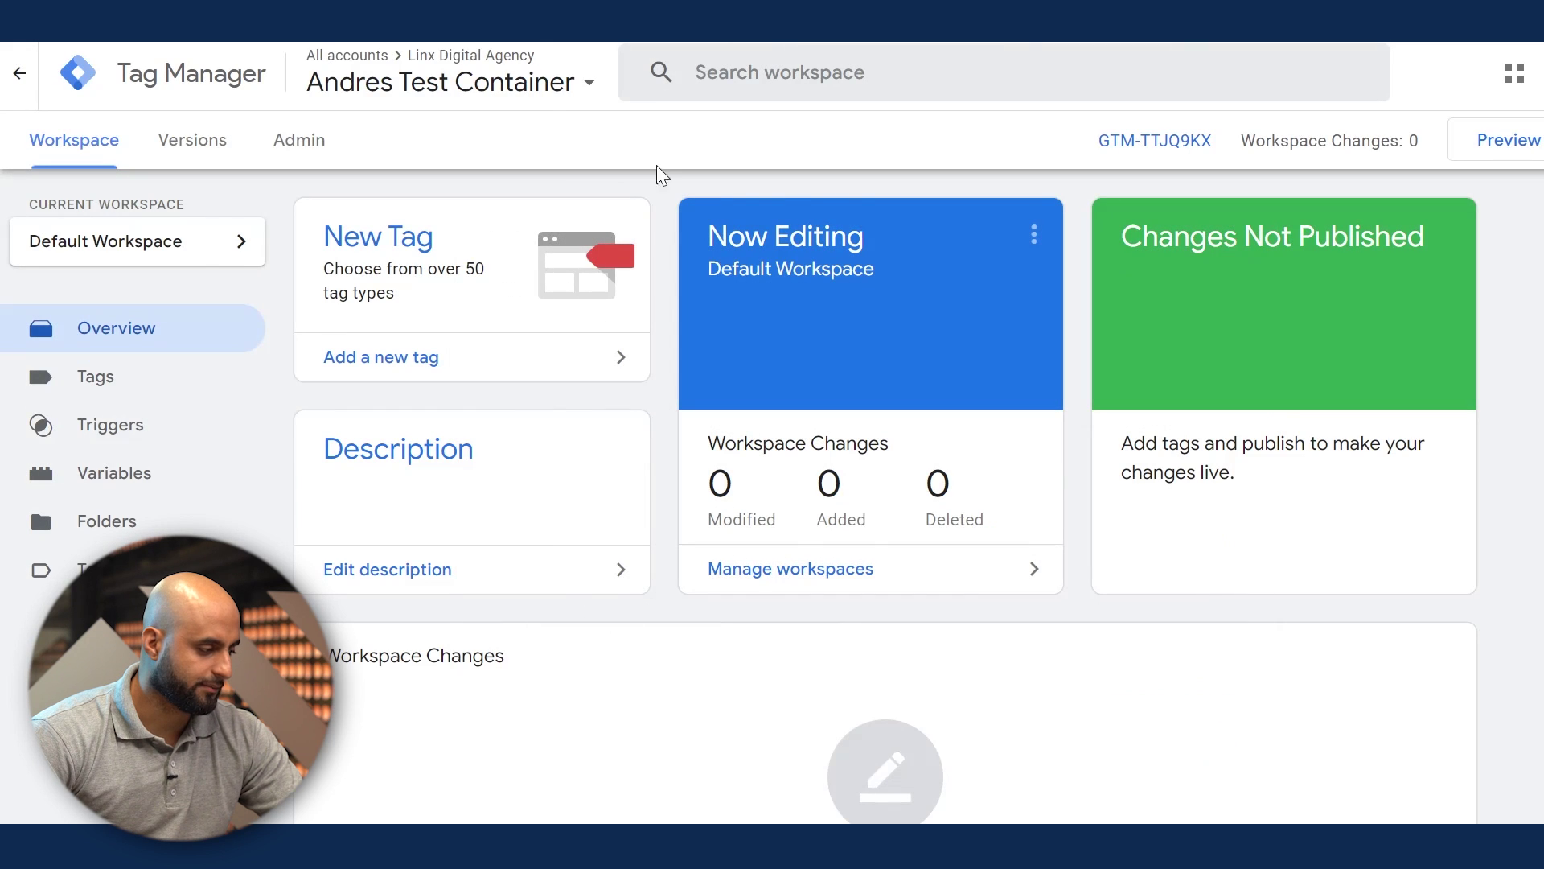
Step: Switch to Google Ads and examine the conversion actions listed under each goal in the Conversions summary, including their optimization type and status
click(346, 24)
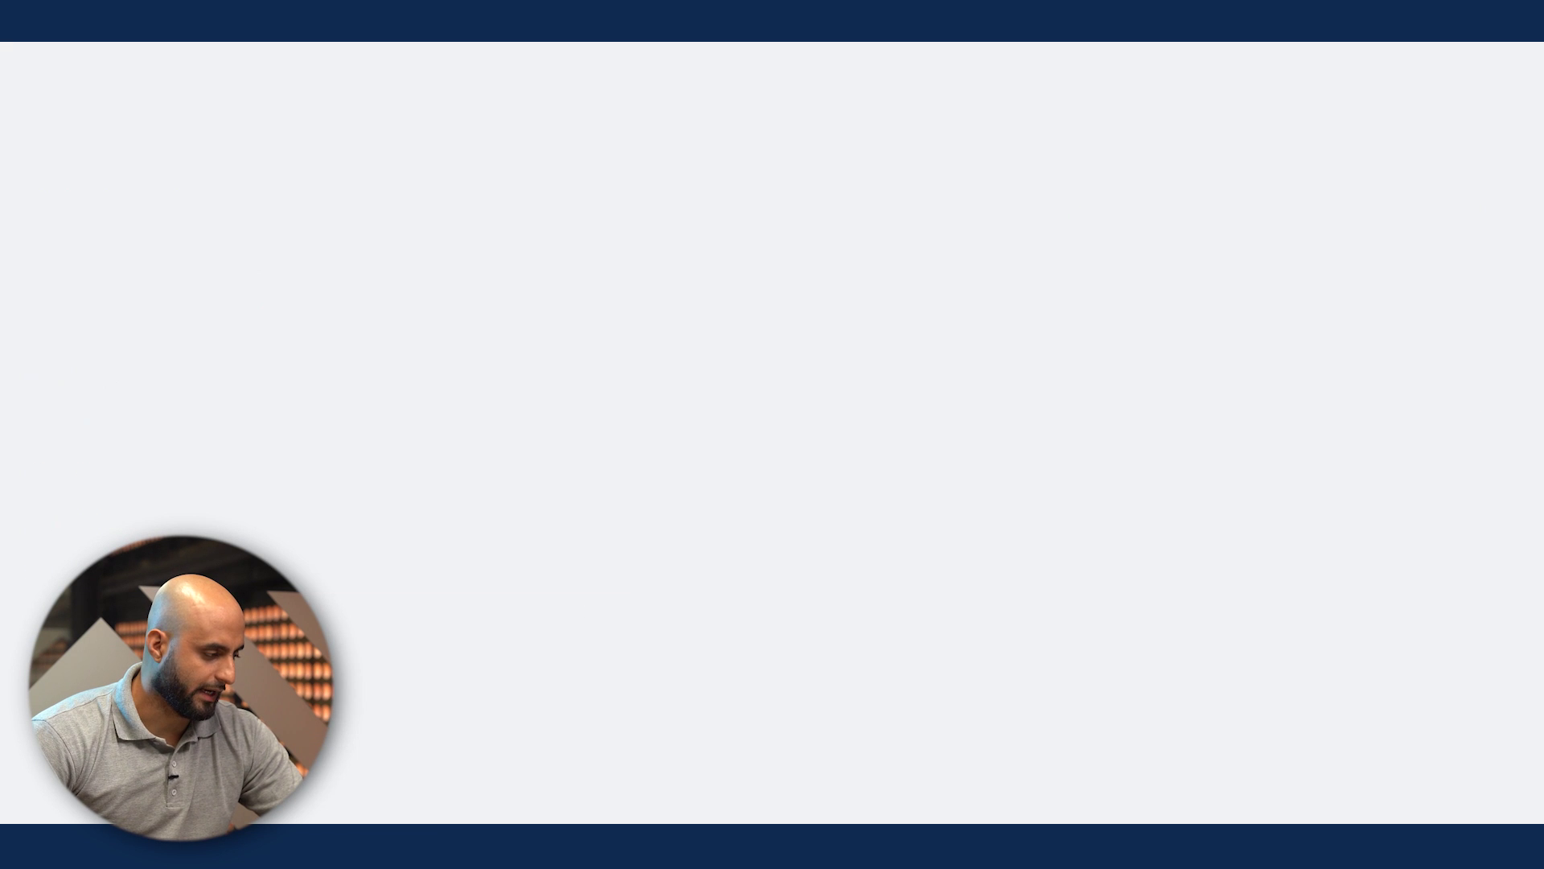
scroll(671, 789, up, 2)
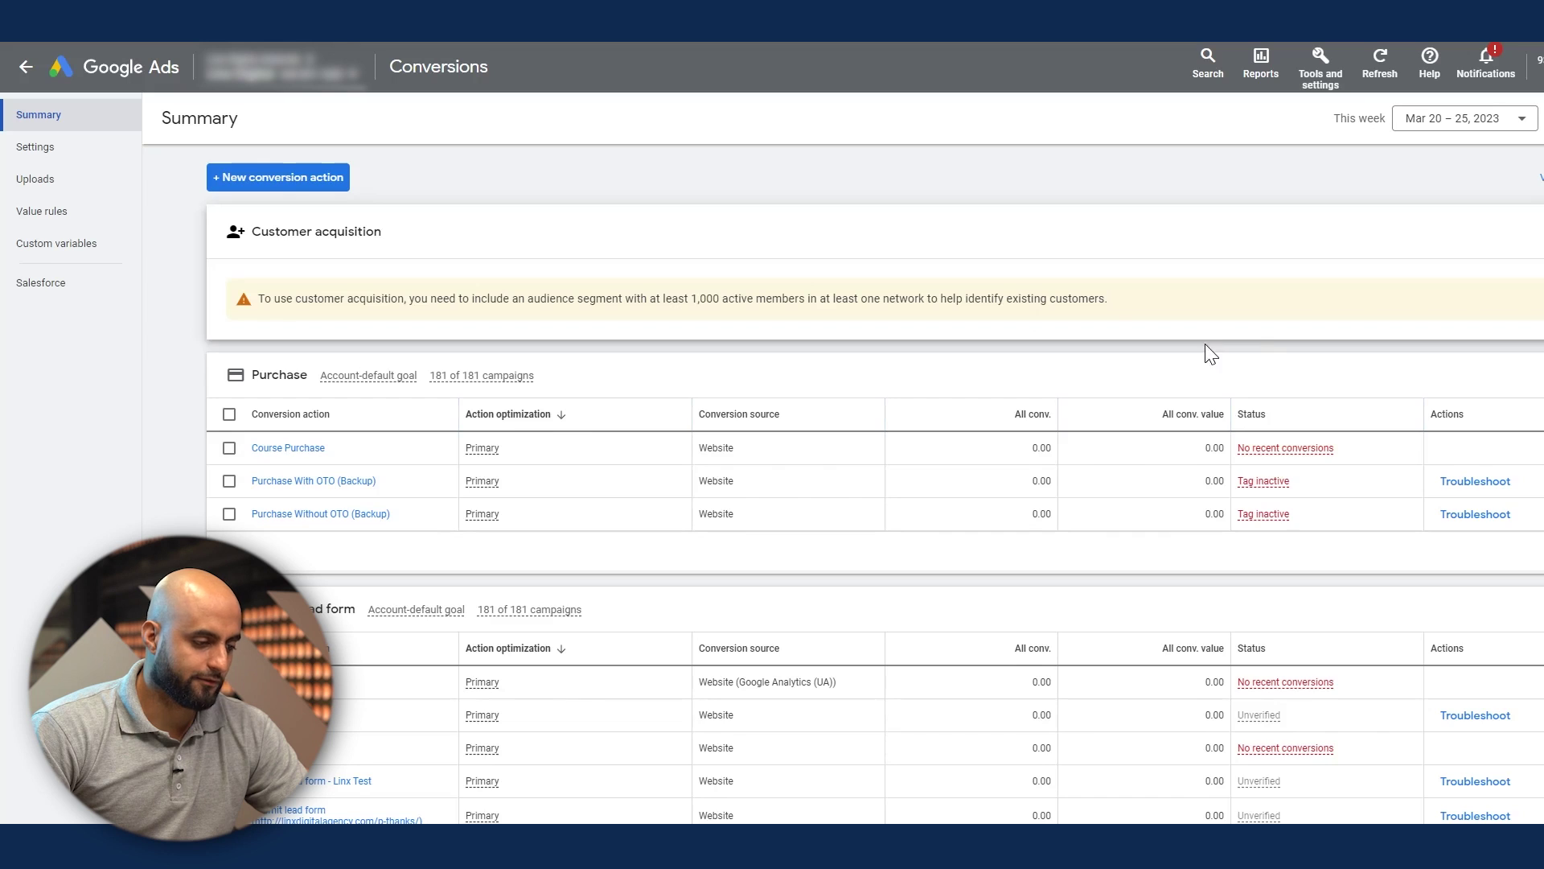
scroll(1262, 344, down, 2)
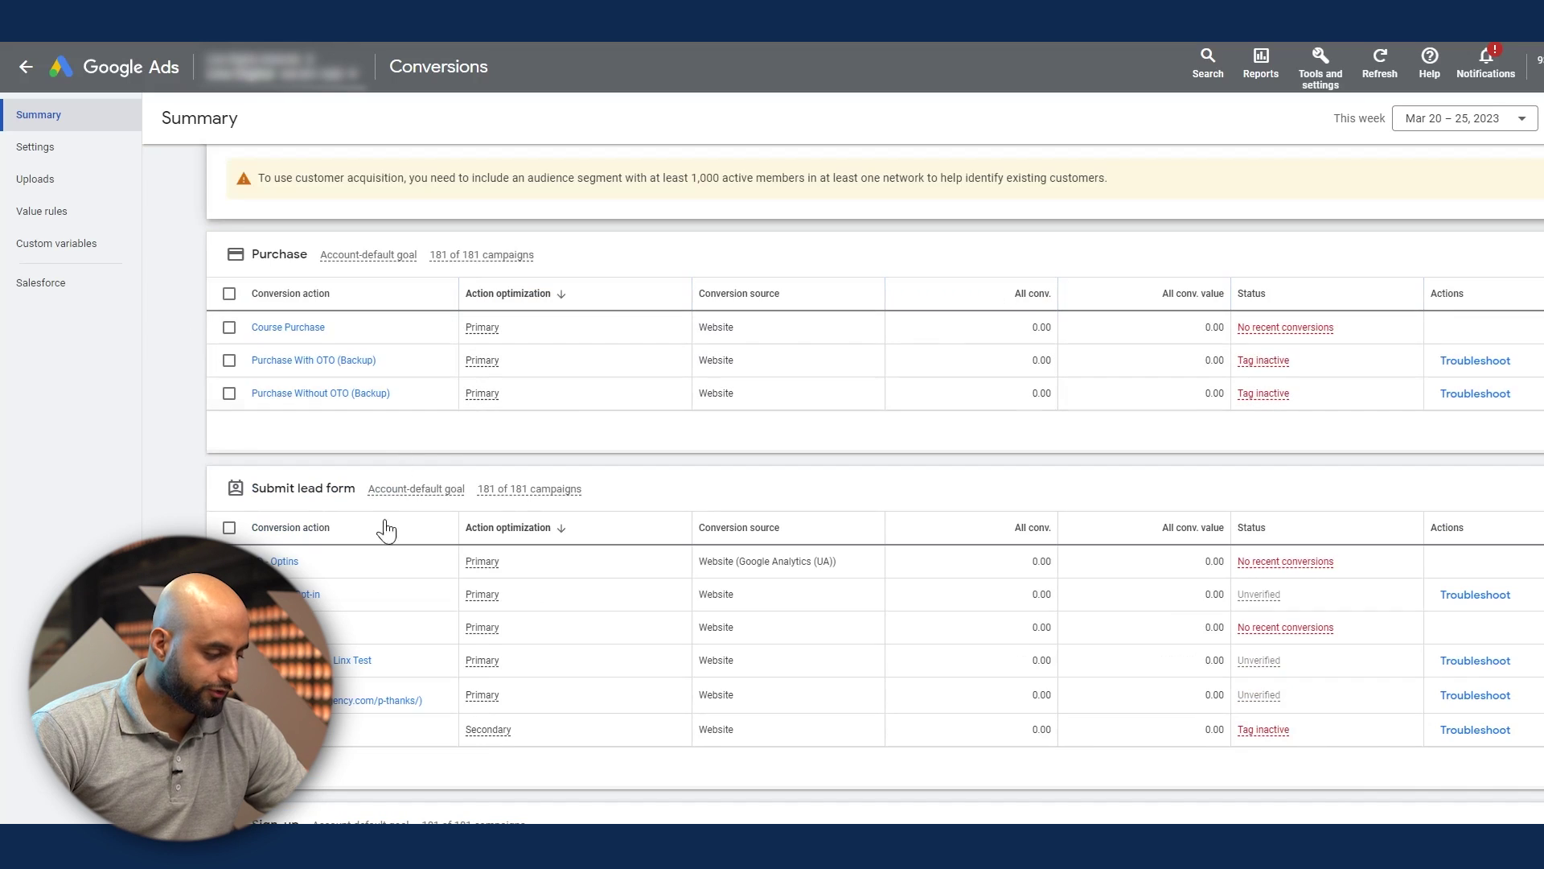
scroll(559, 382, down, 5)
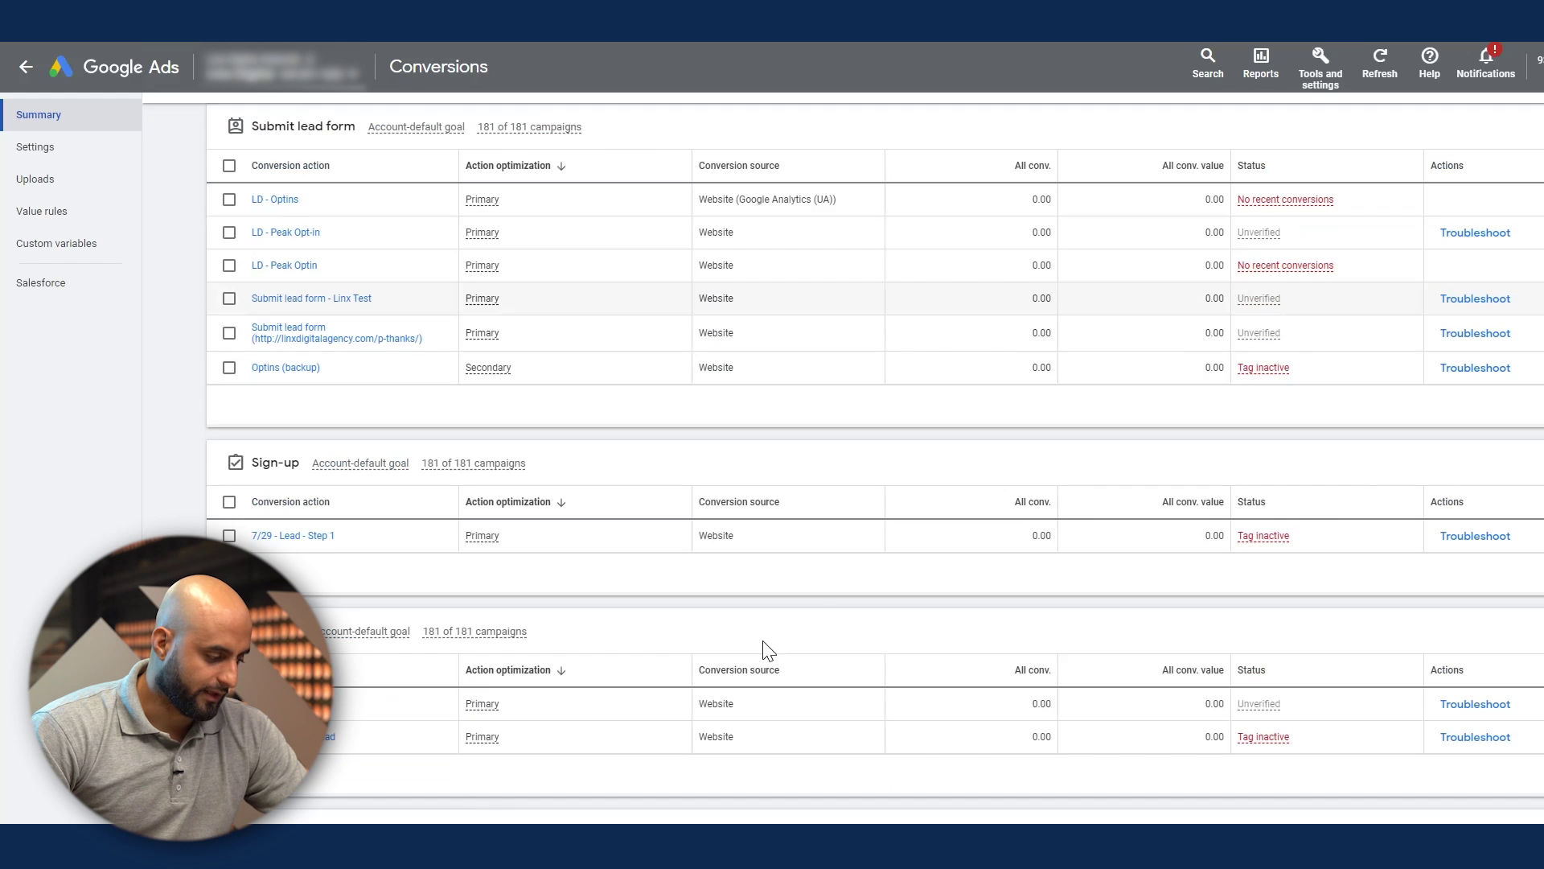
scroll(394, 721, down, 4)
scroll(772, 563, down, 4)
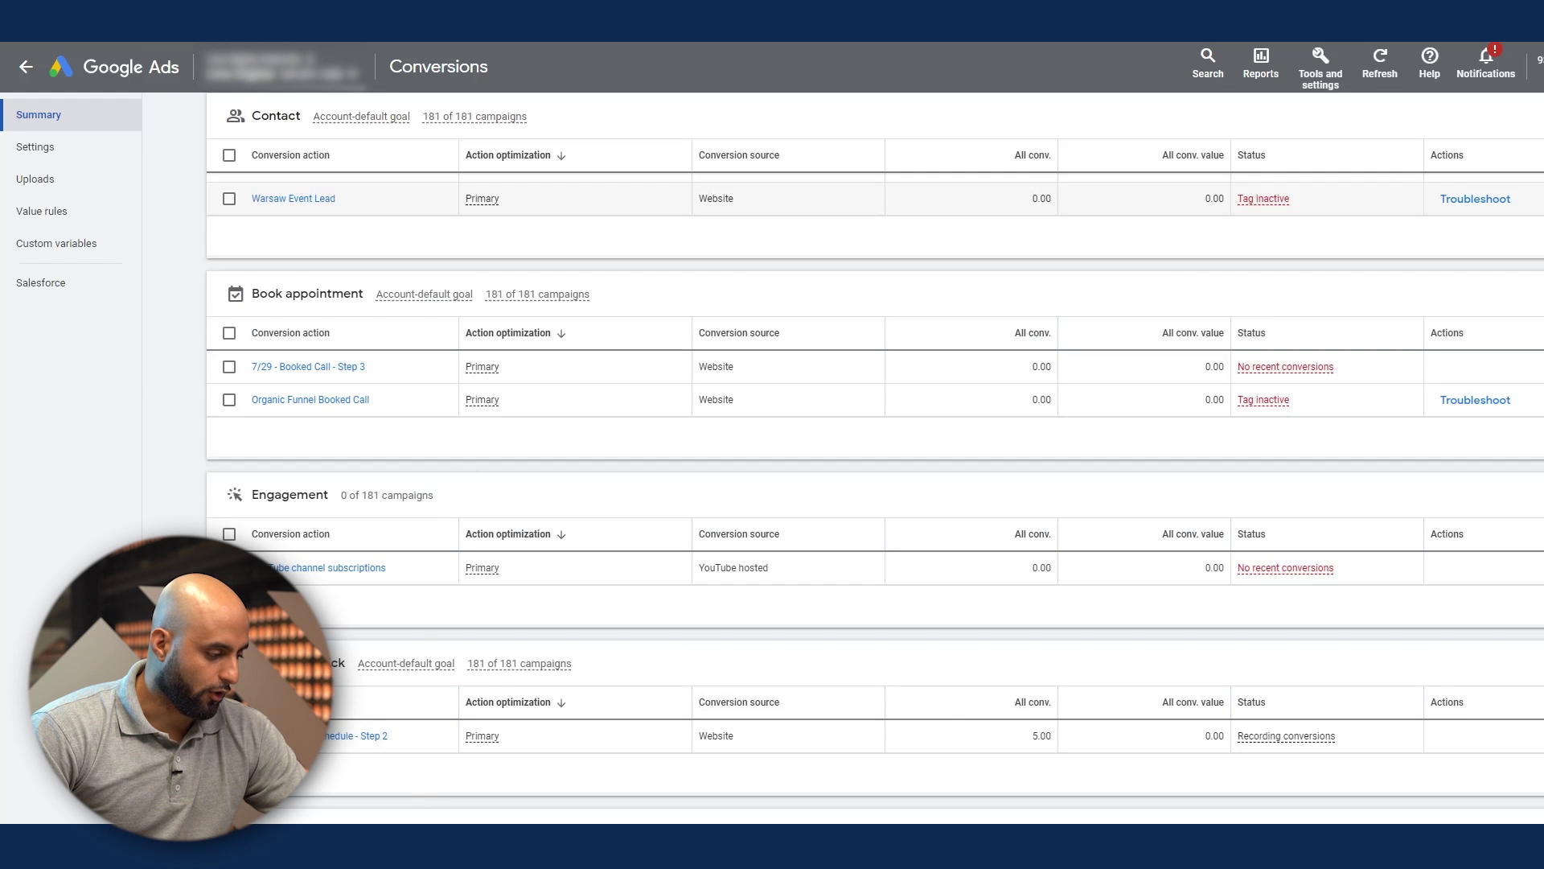
scroll(407, 286, up, 10)
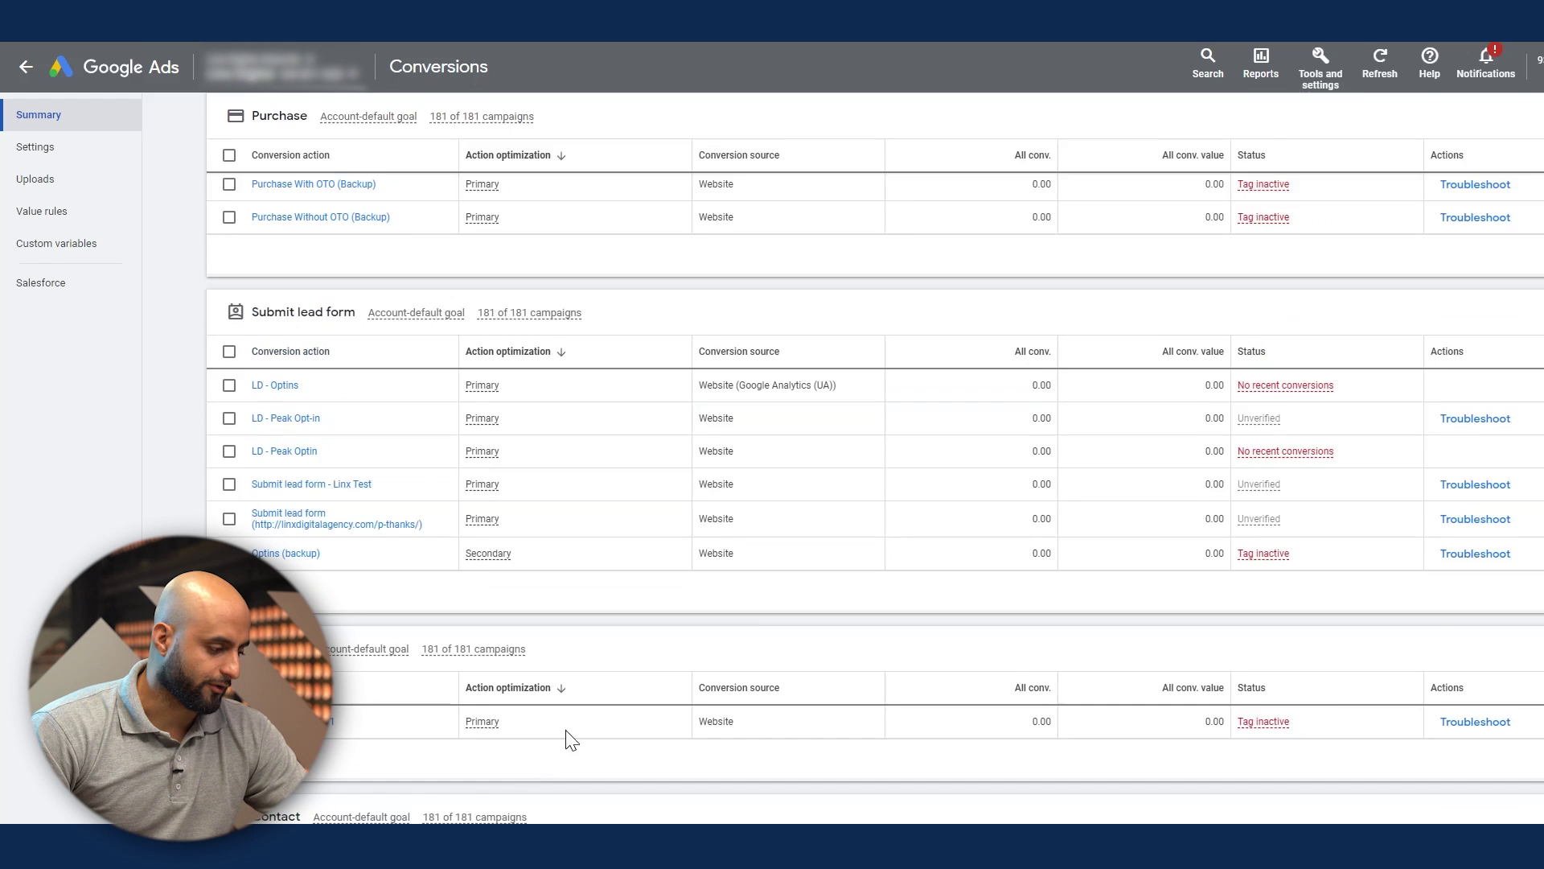
scroll(571, 738, up, 3)
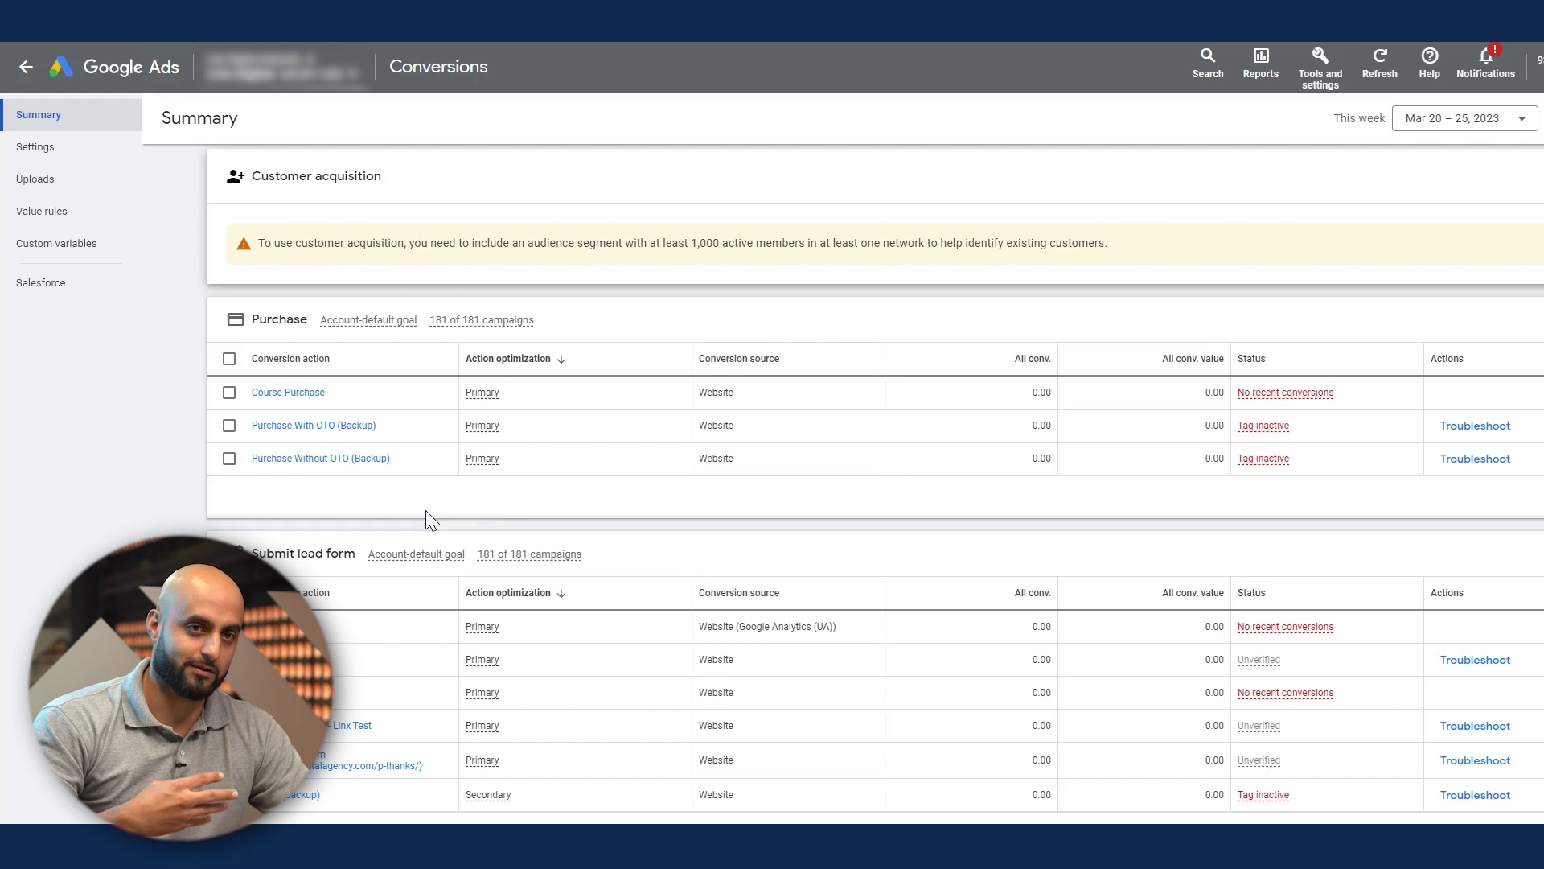
scroll(484, 370, down, 2)
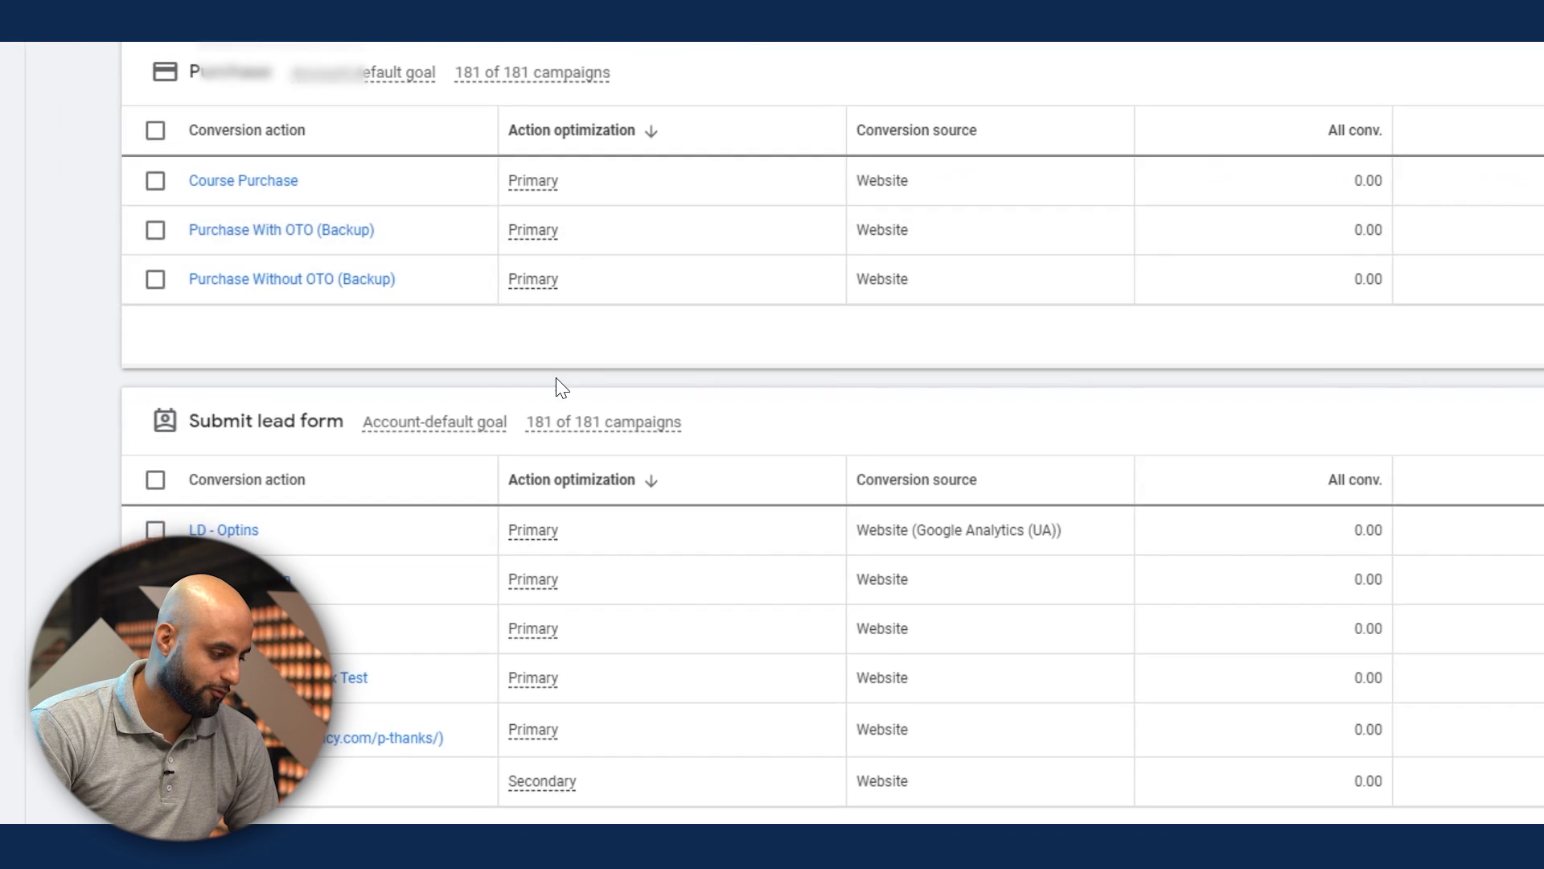
scroll(557, 378, down, 4)
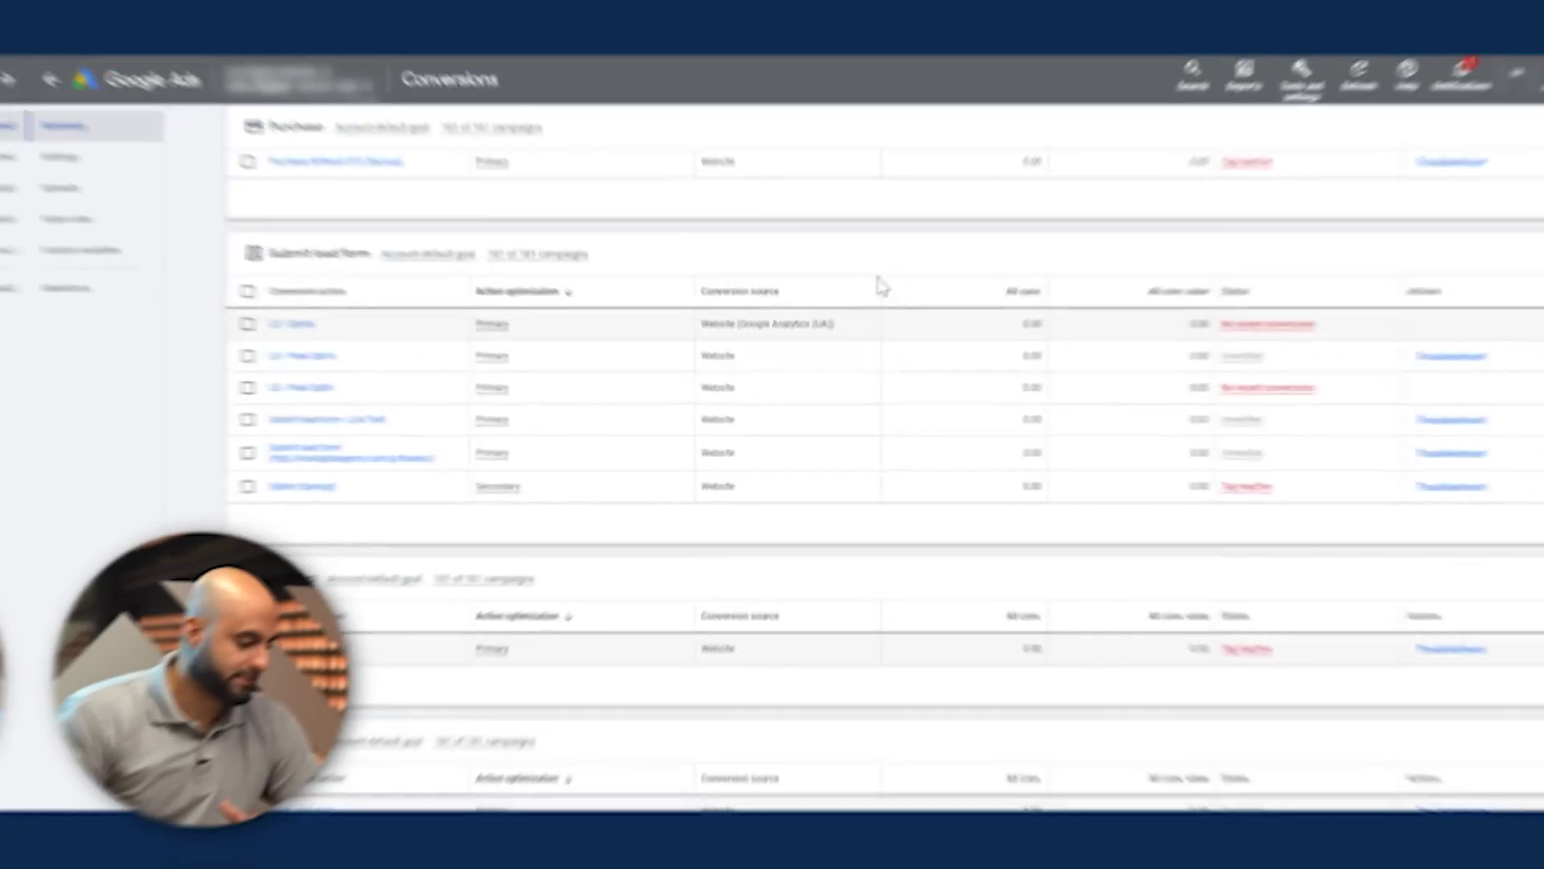
scroll(1124, 551, down, 3)
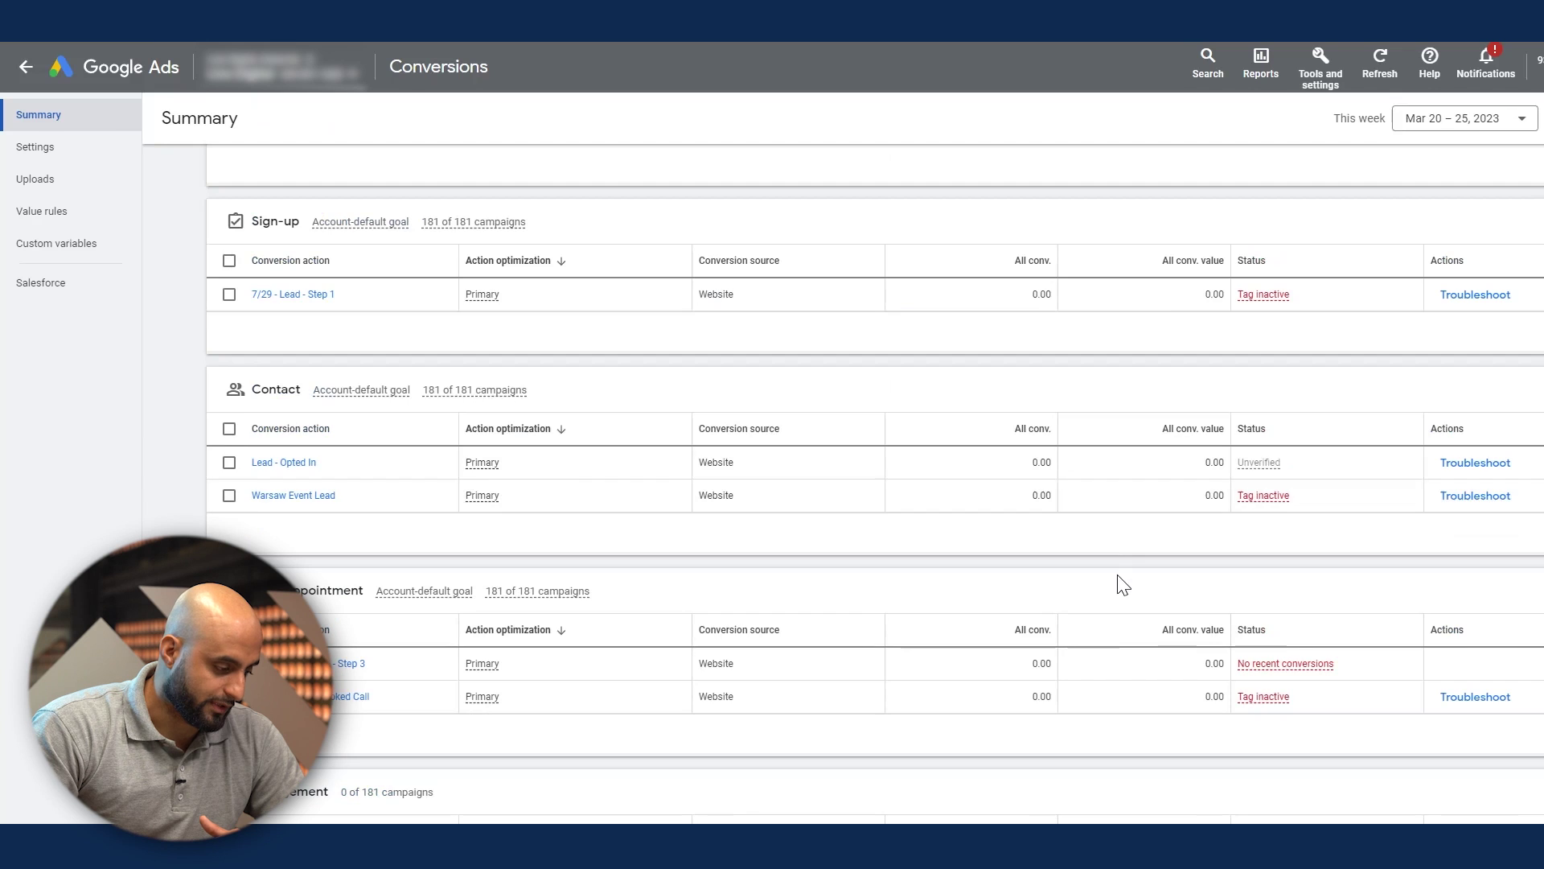
scroll(1123, 585, down, 3)
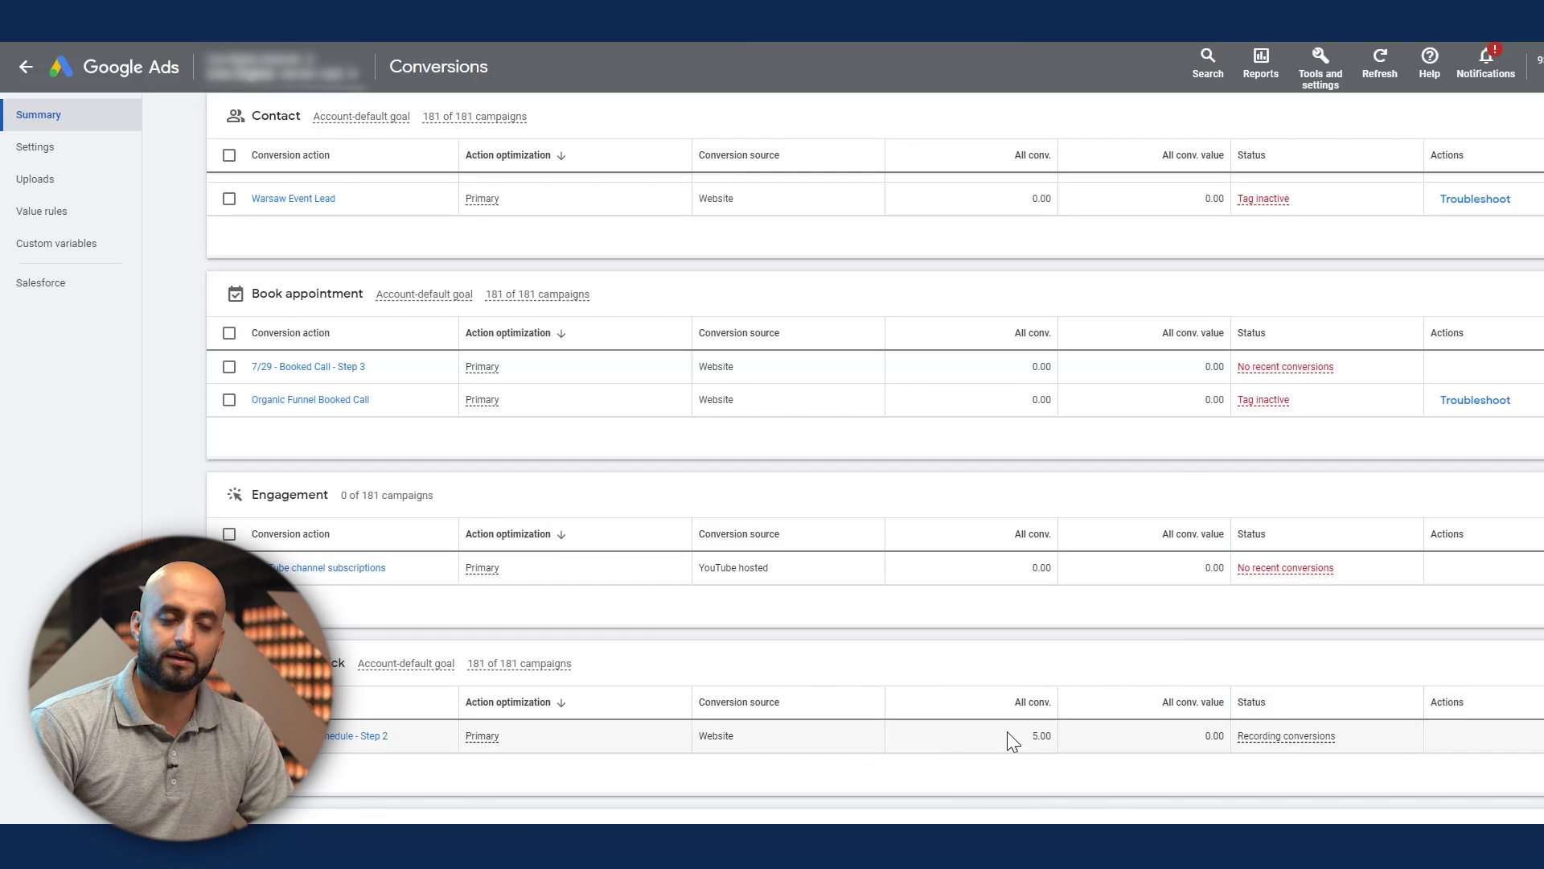
scroll(1011, 692, up, 8)
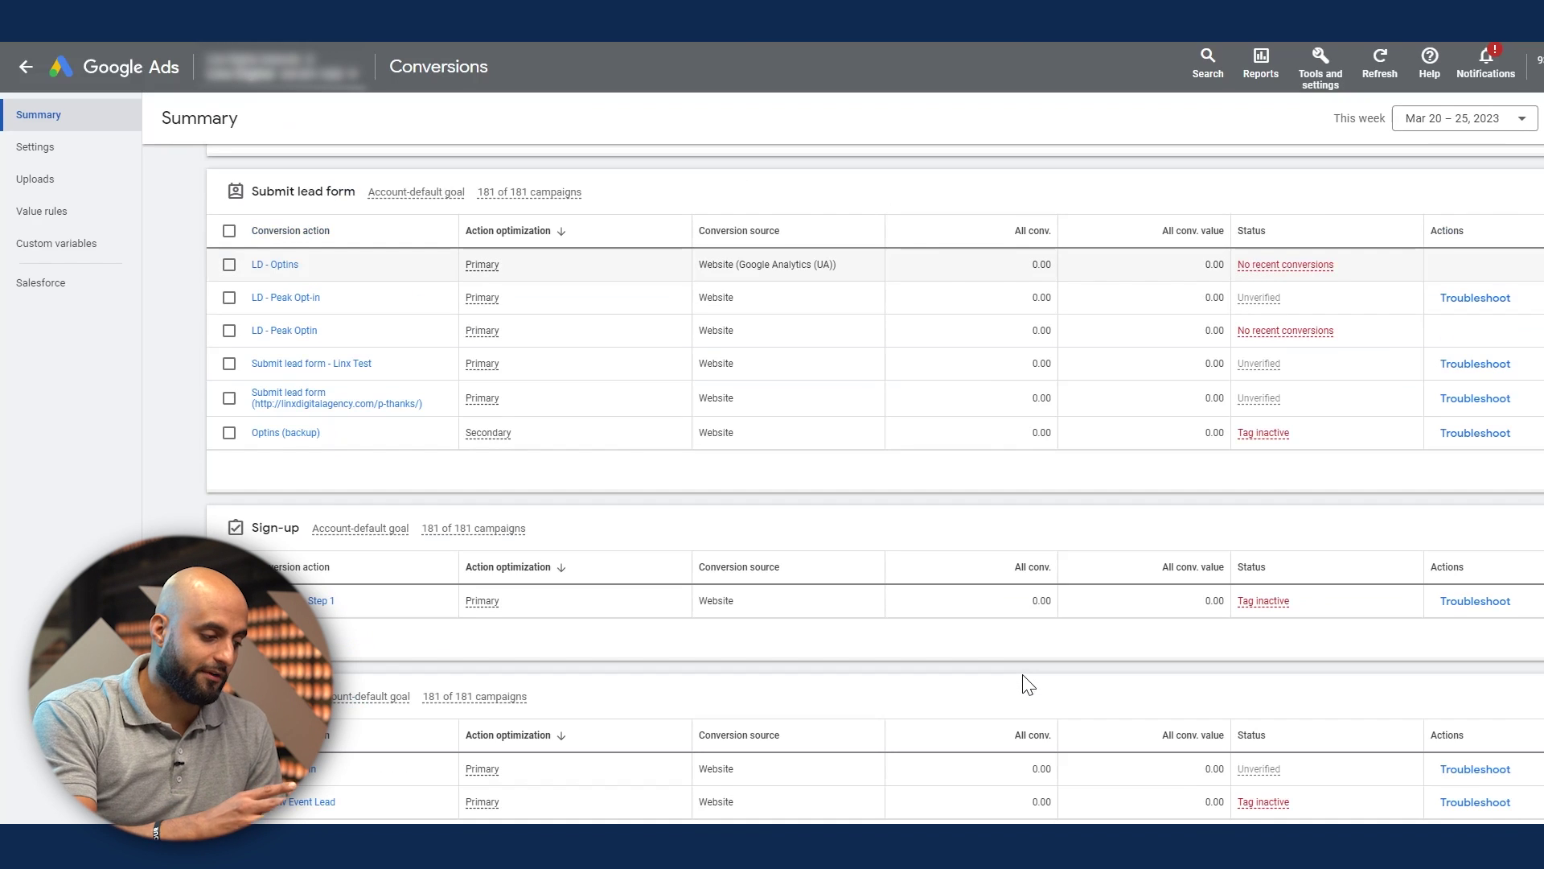
scroll(1028, 685, down, 8)
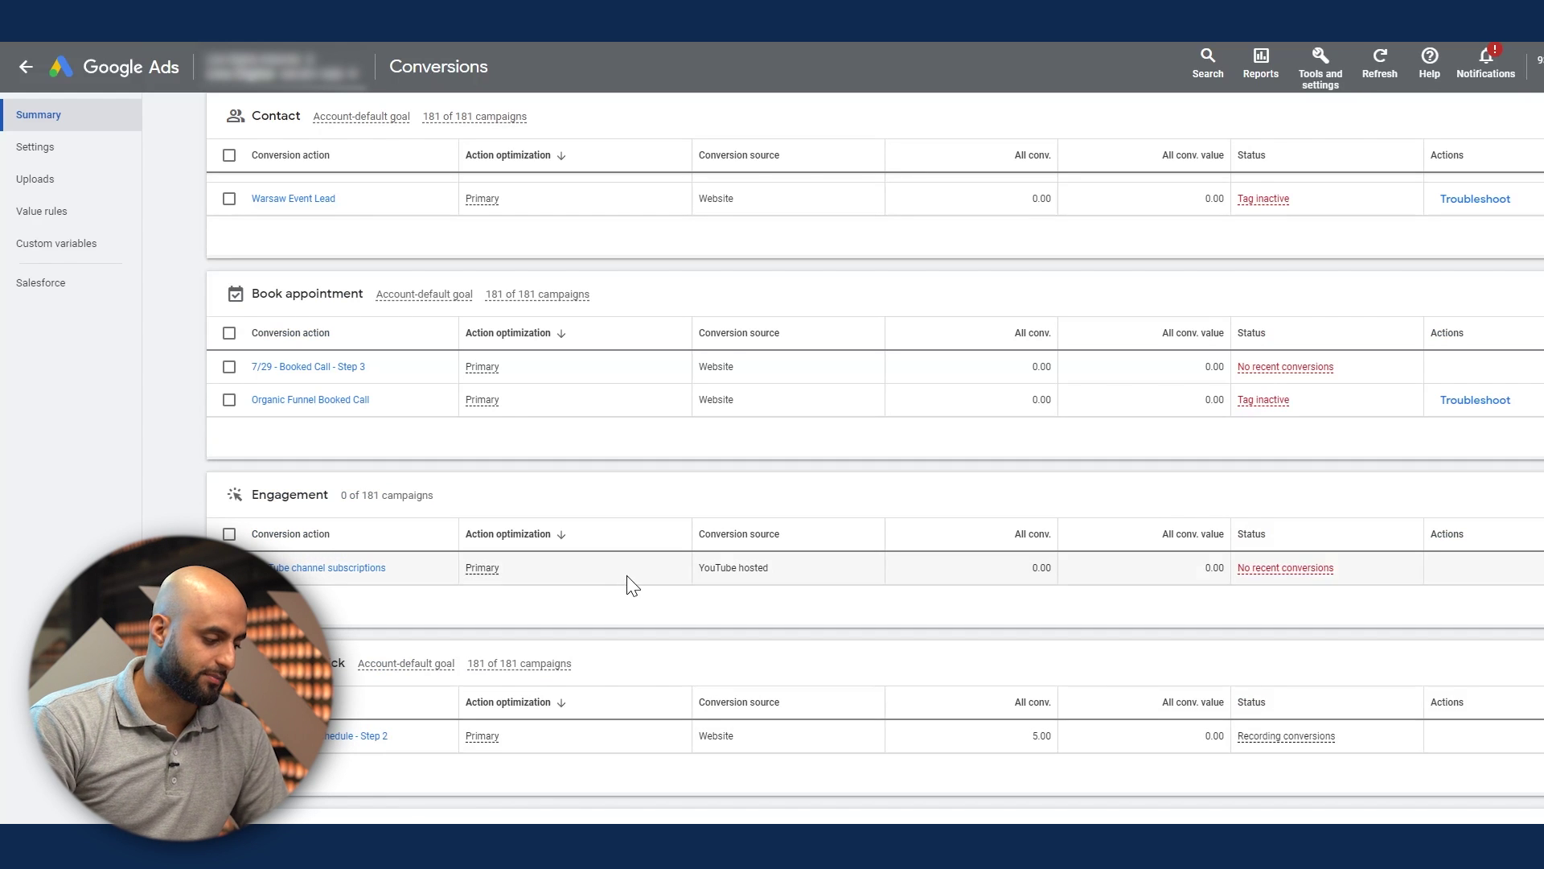
scroll(890, 655, up, 8)
scroll(885, 595, up, 5)
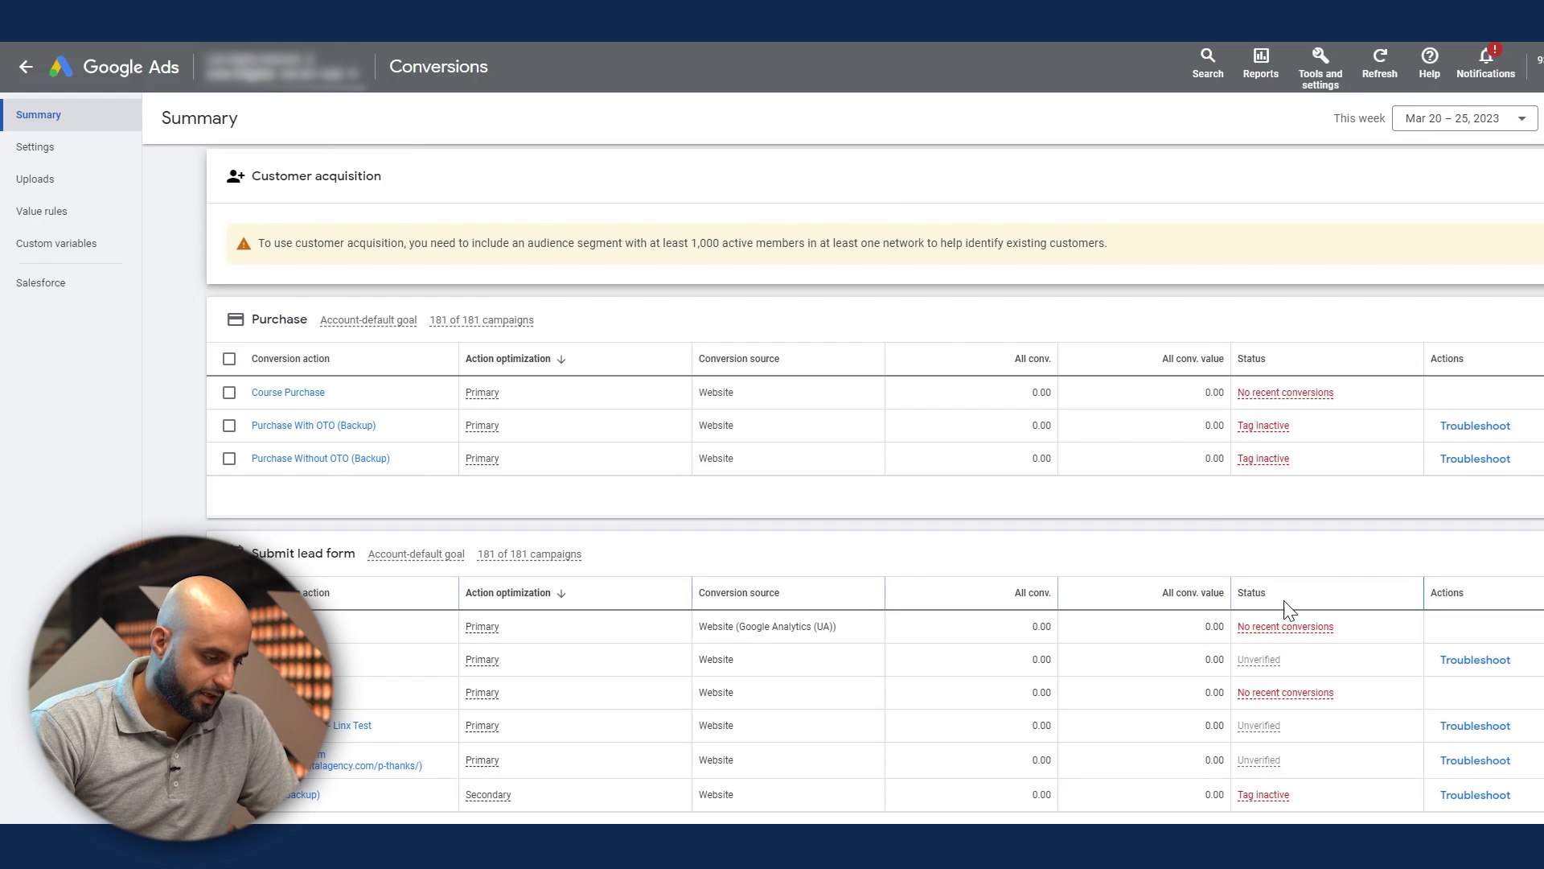
scroll(452, 680, up, 1)
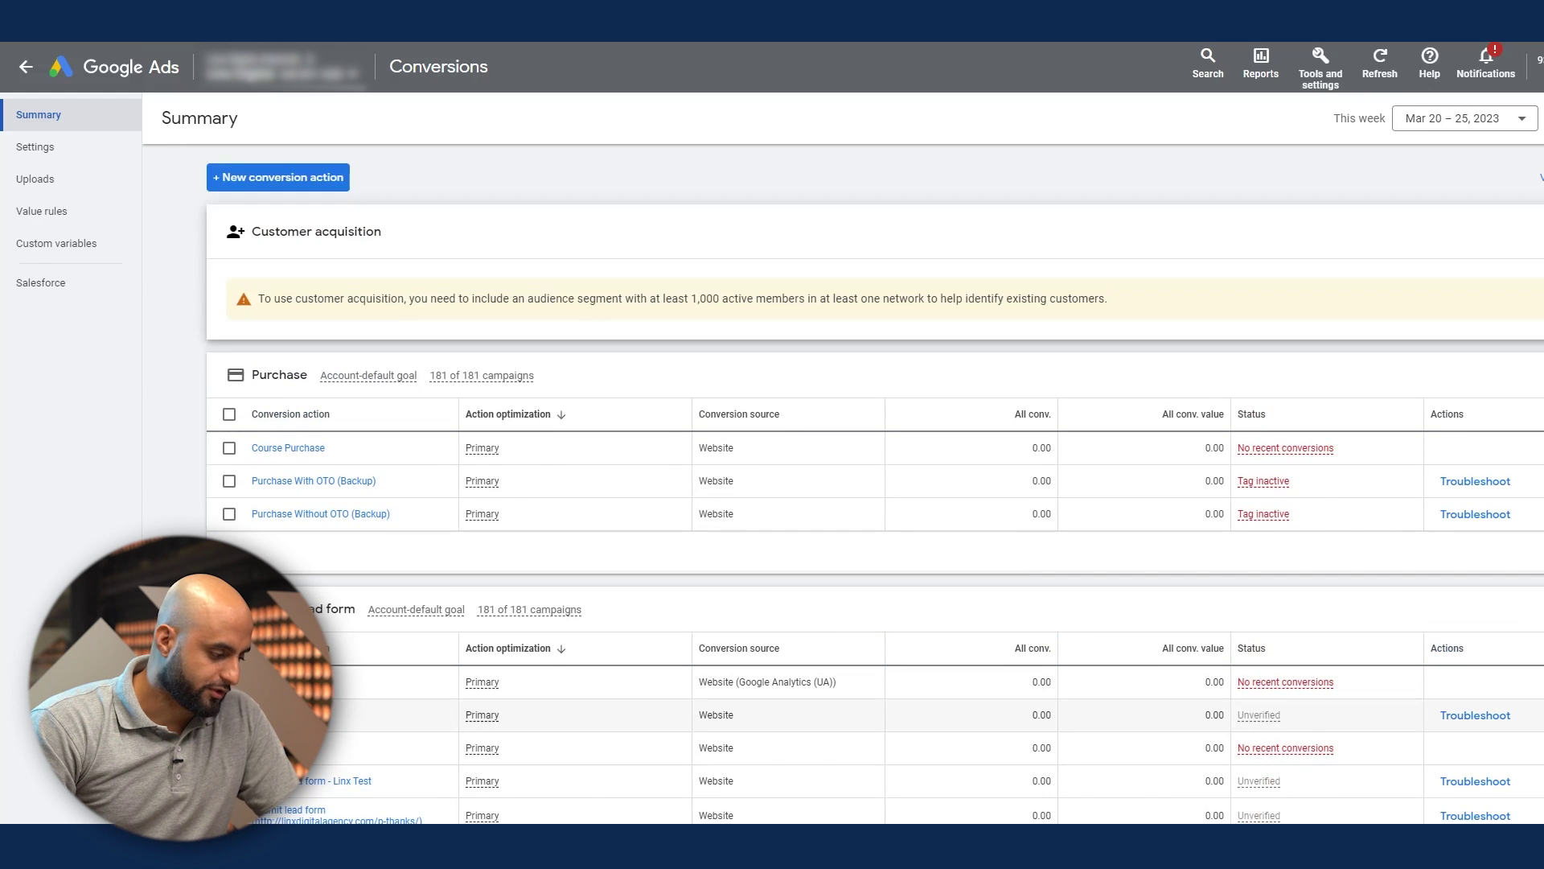
Step: Try setting the LD - Peak Opt-in conversion action to a secondary action not used for bidding optimization
click(281, 714)
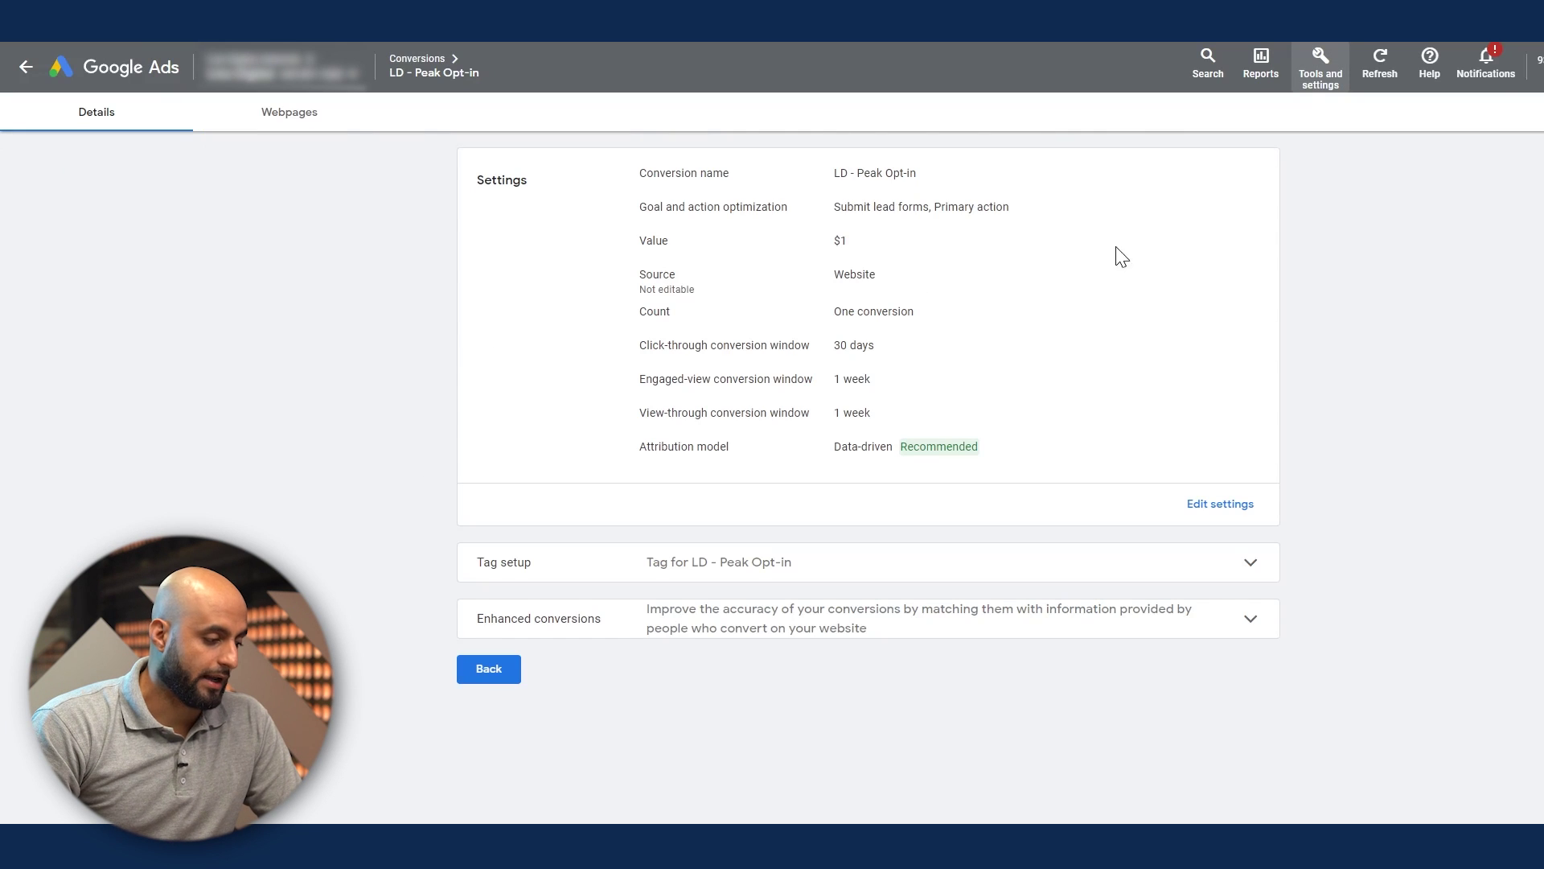
click(1227, 519)
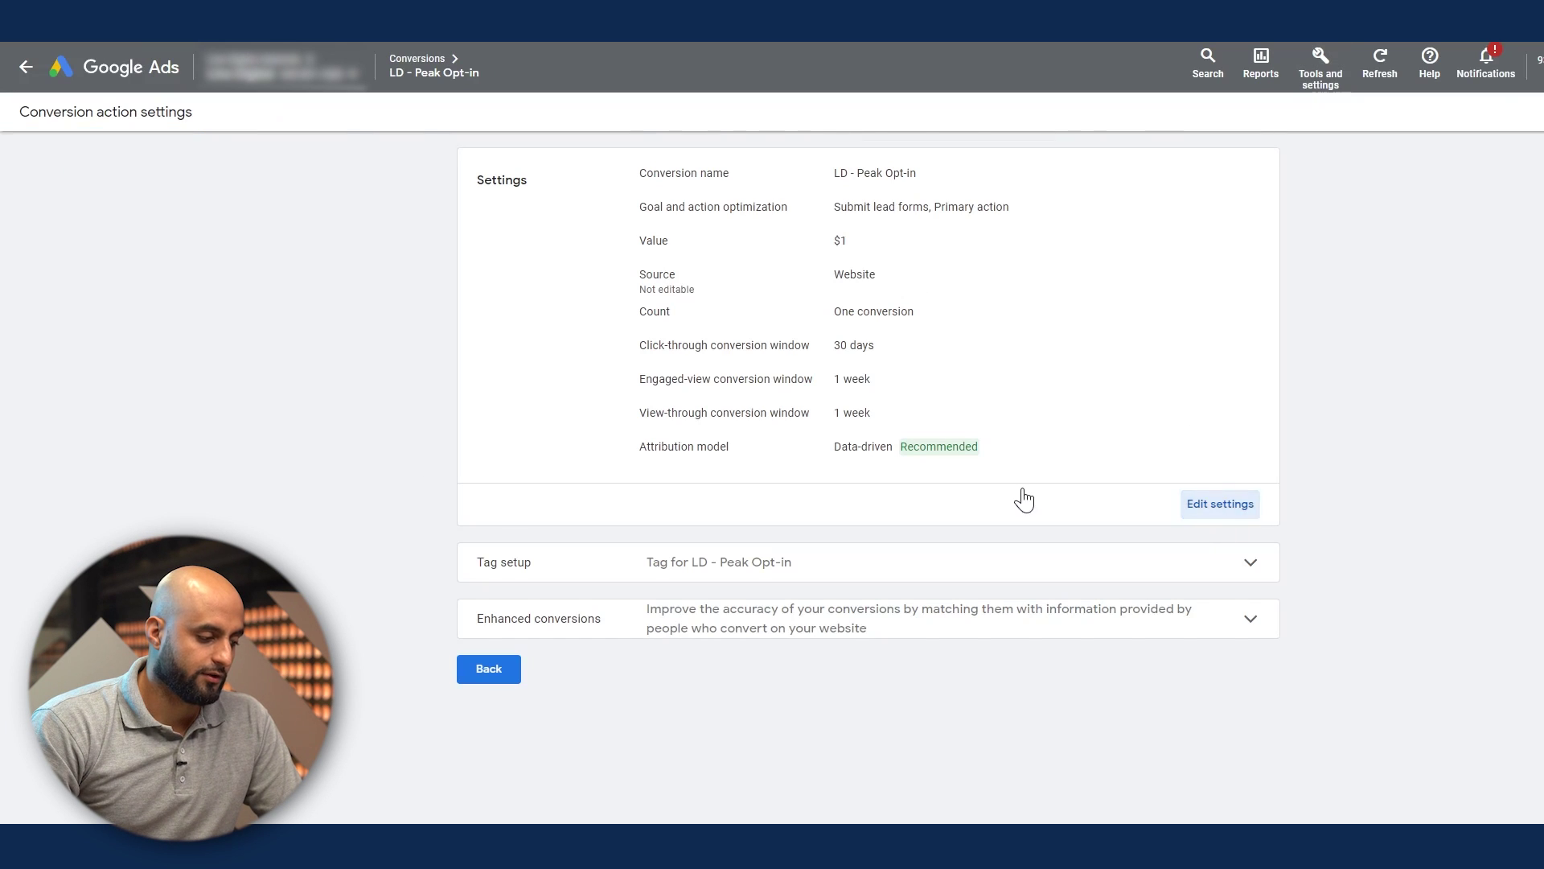
click(1246, 215)
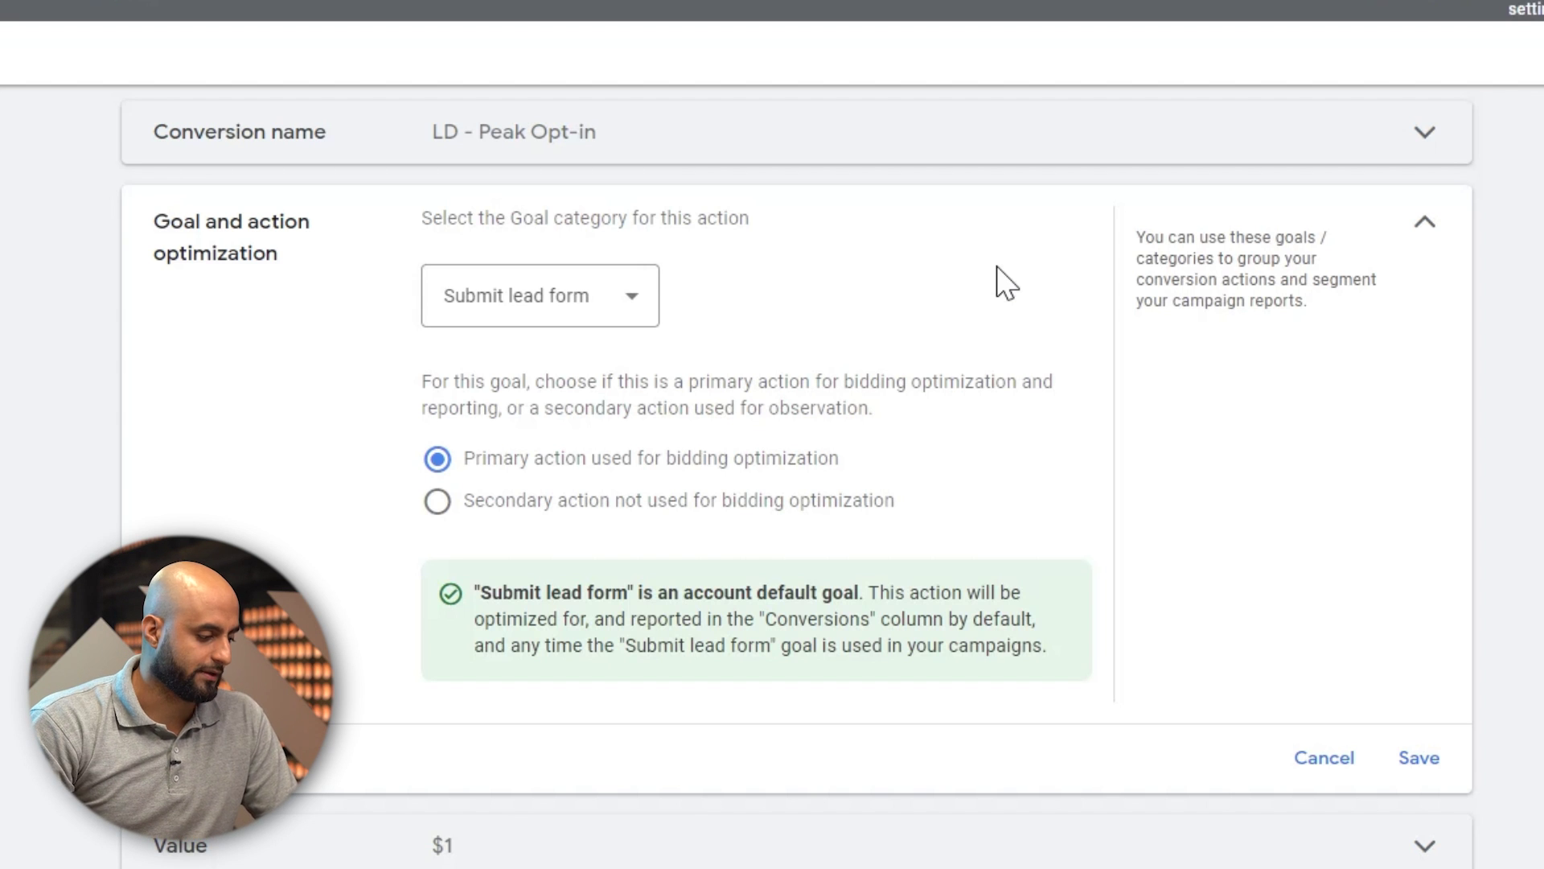
click(439, 501)
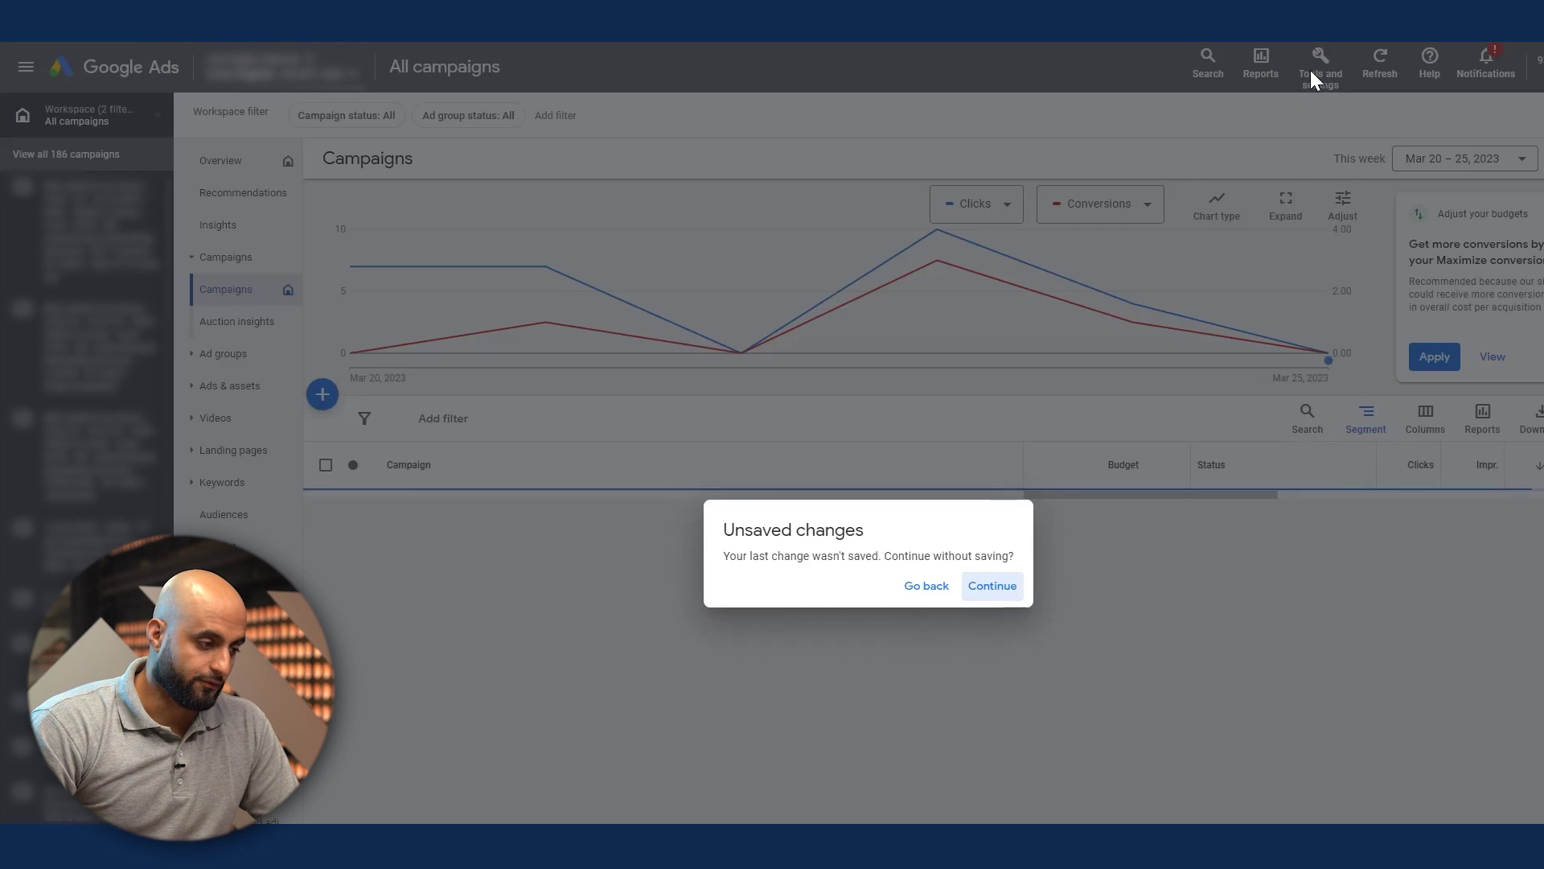
click(927, 587)
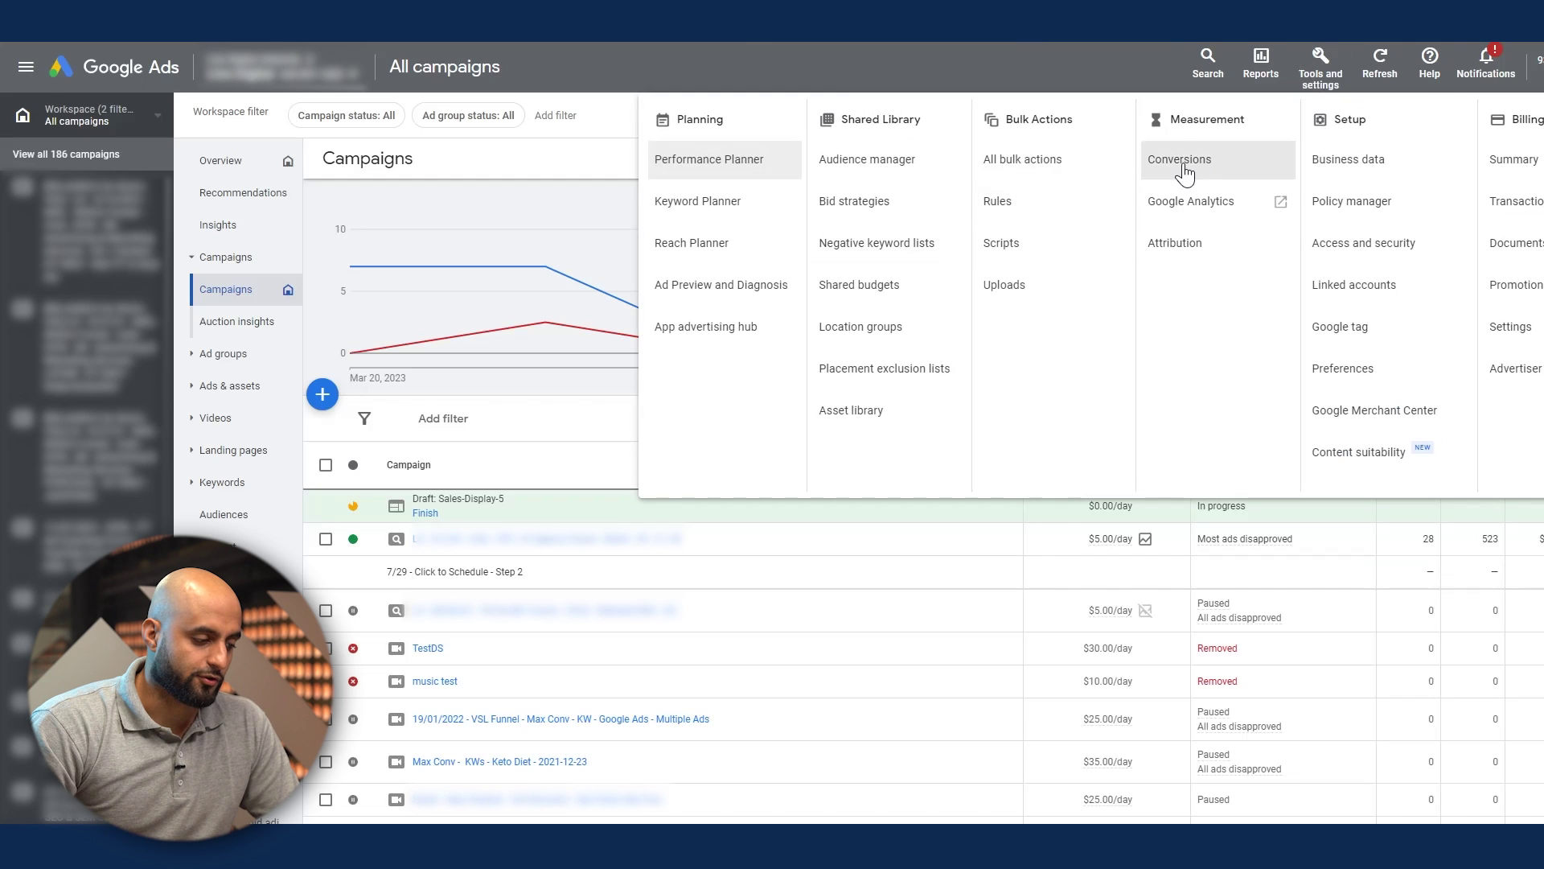
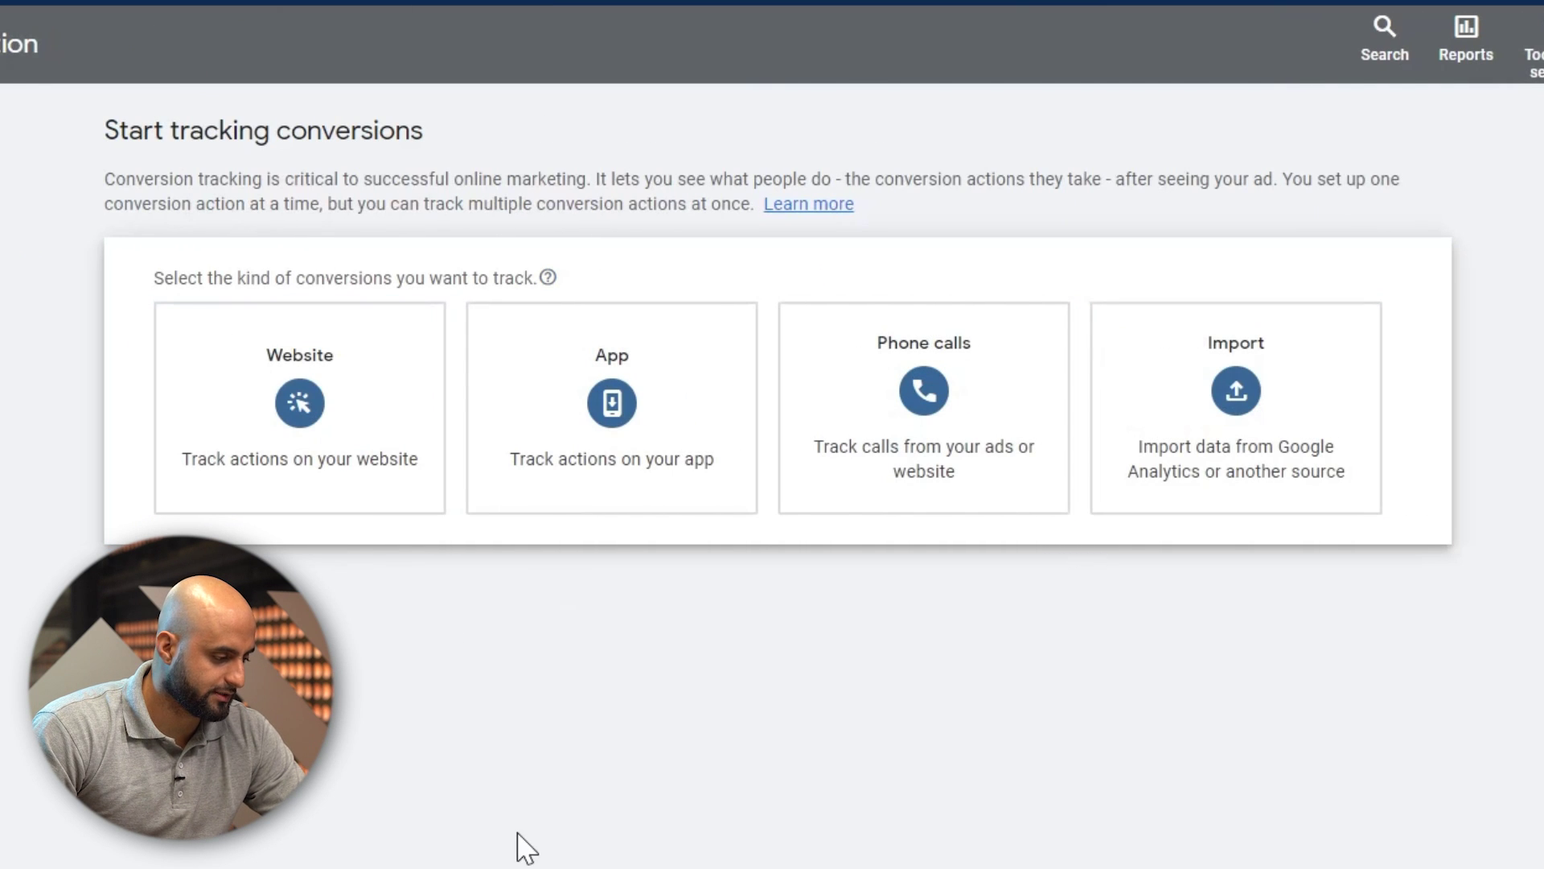
mouse_move(331, 359)
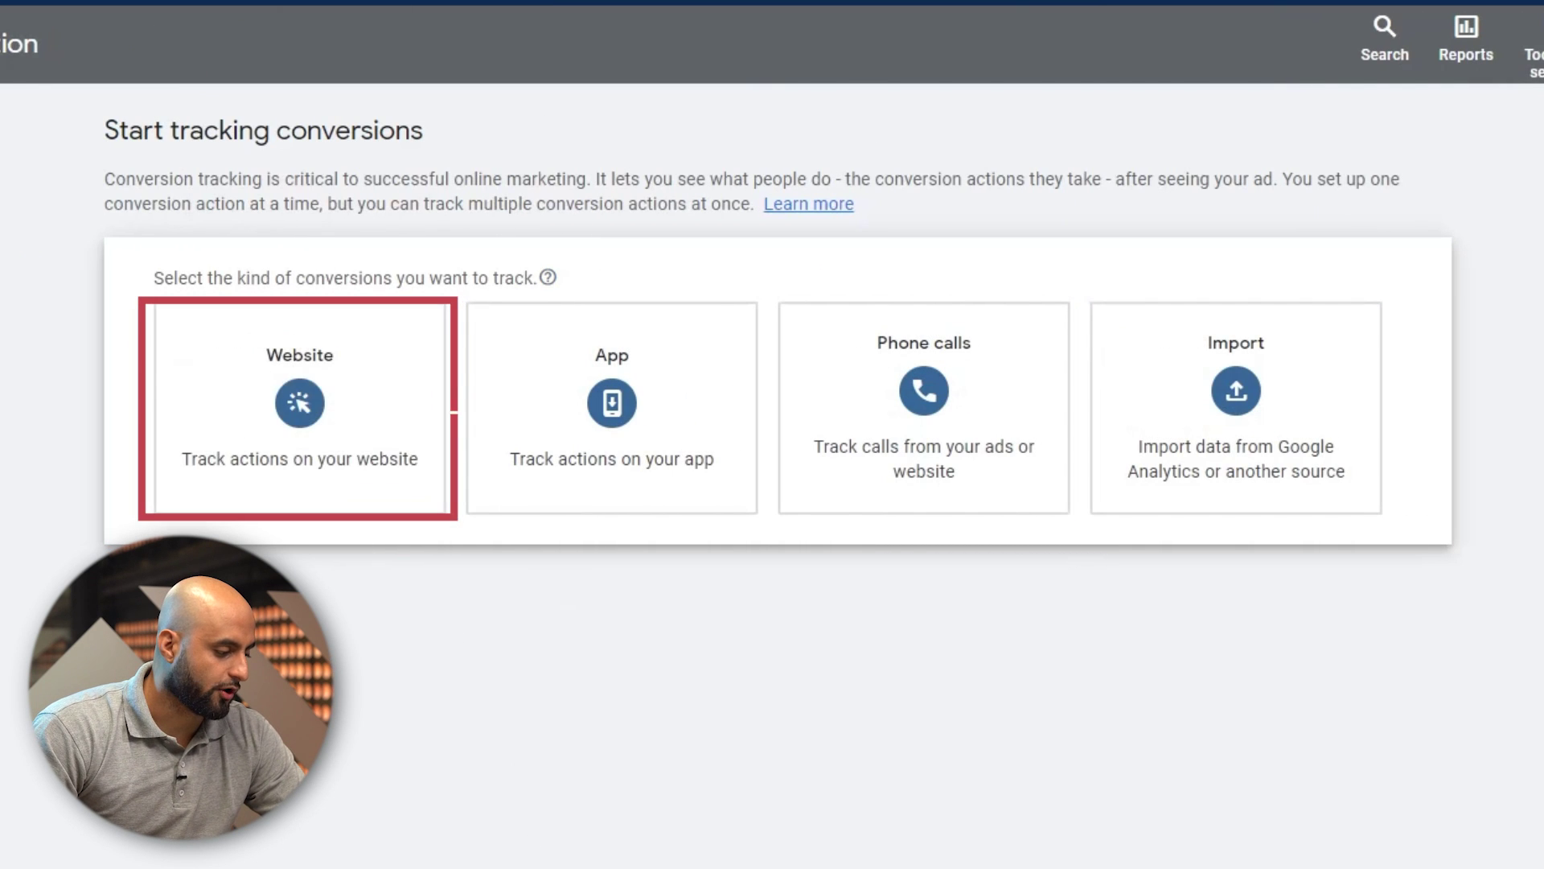
click(372, 336)
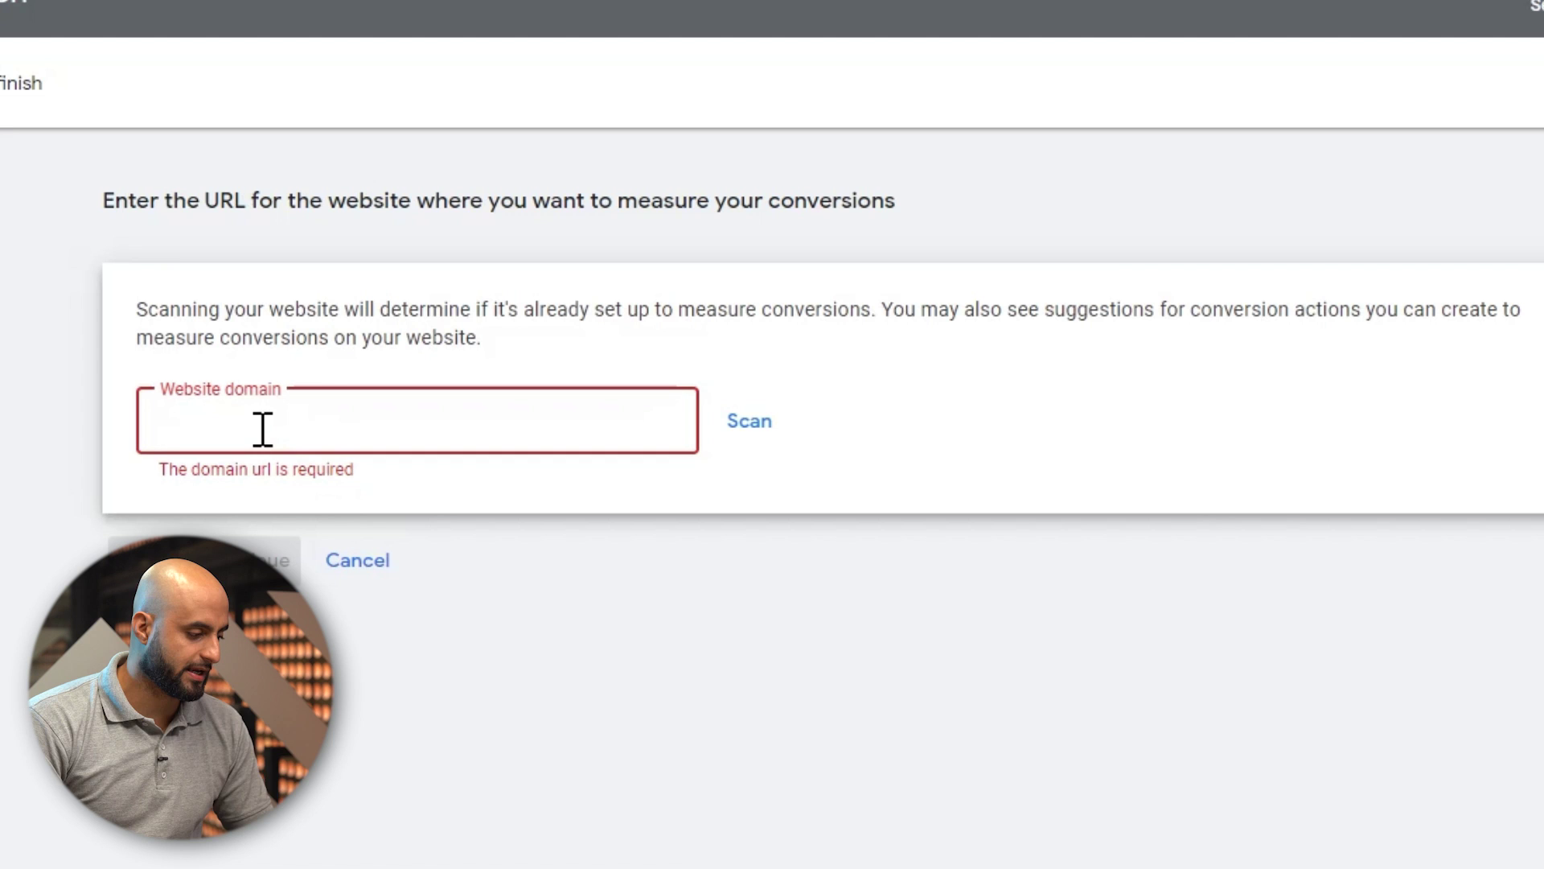
text(https://www.ytad.co/peak-linxdigital/)
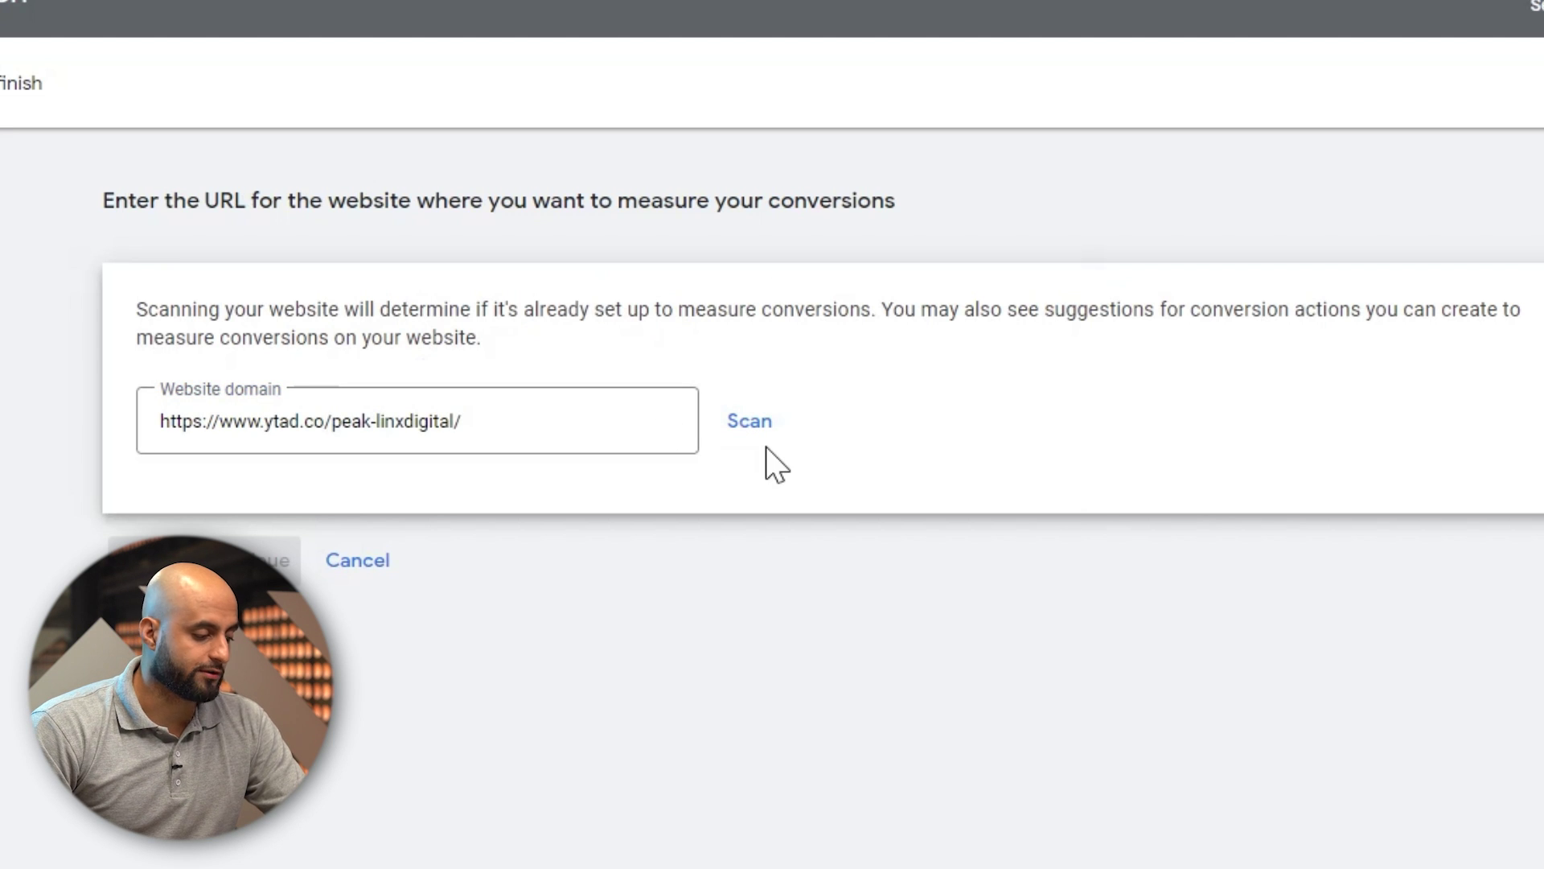
click(750, 424)
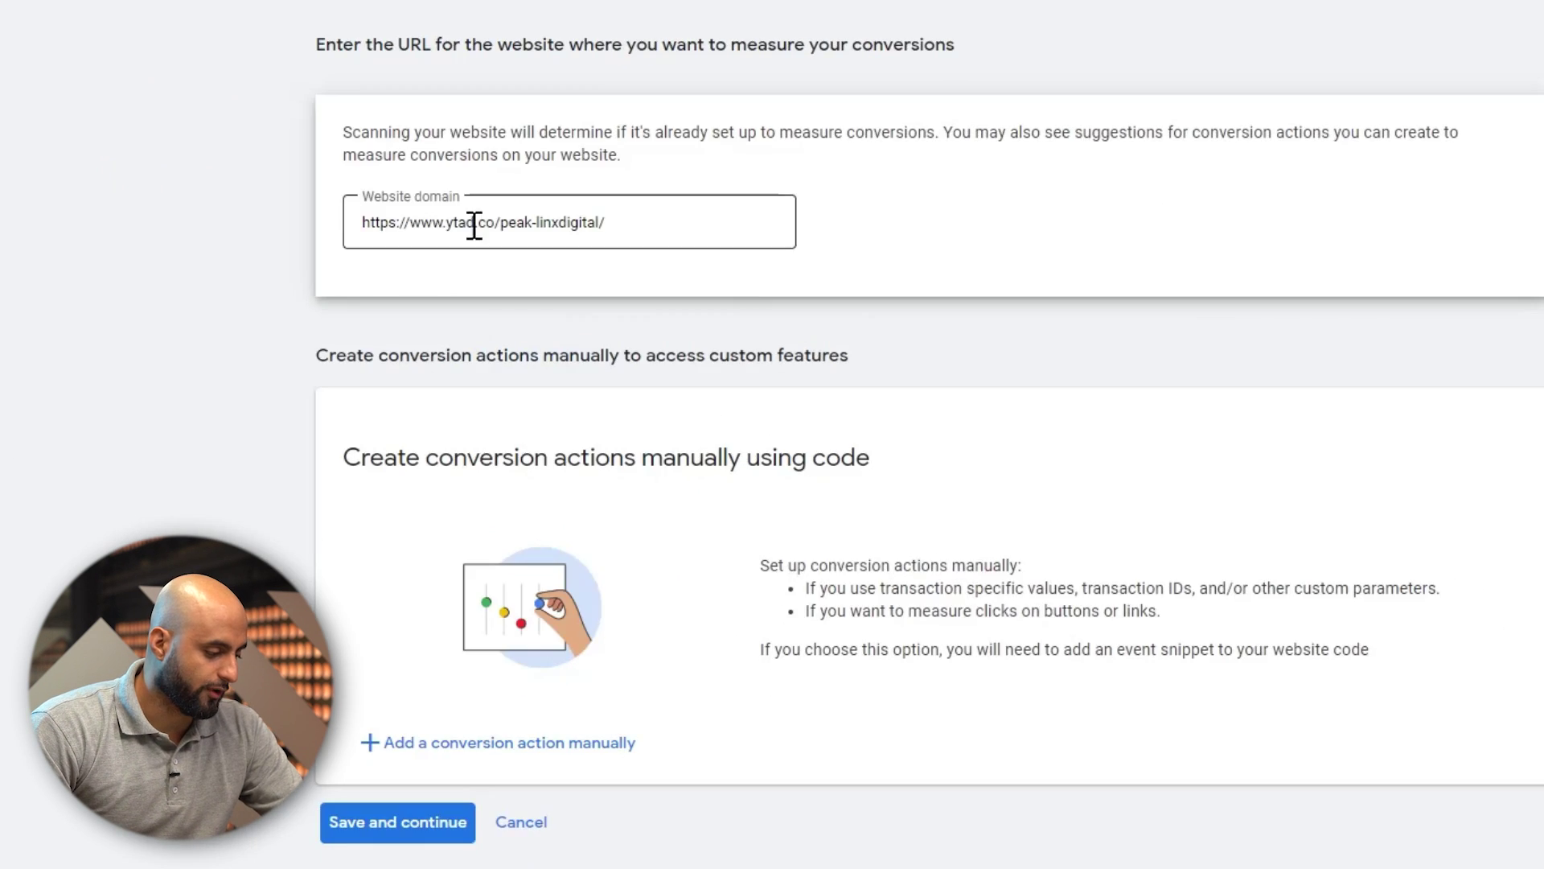
Step: Add a conversion action manually and set its goal category to Submit lead form
click(589, 421)
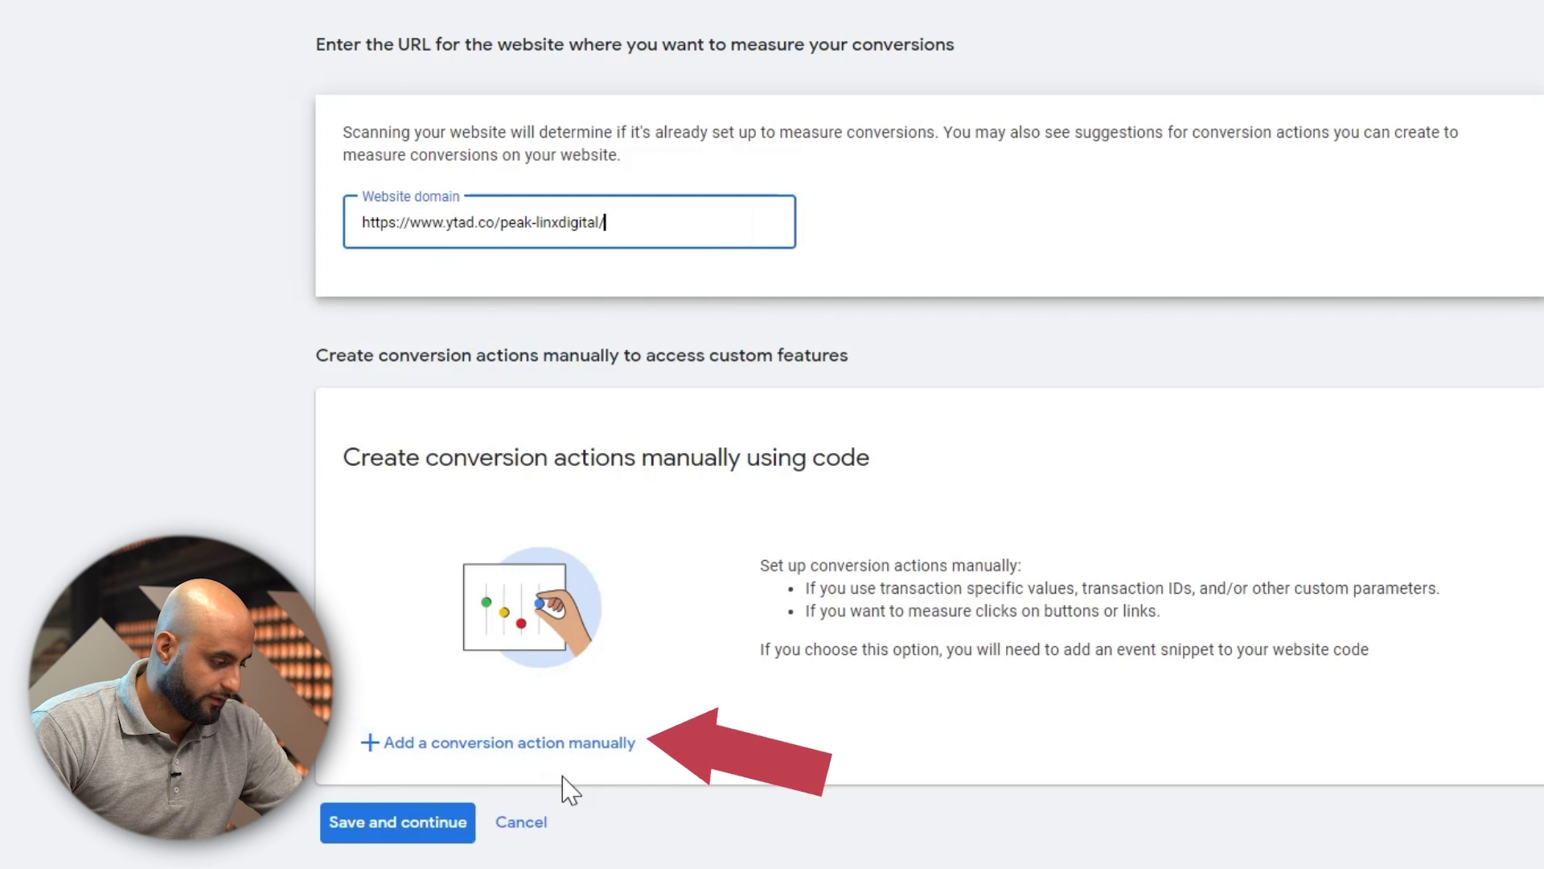
click(576, 744)
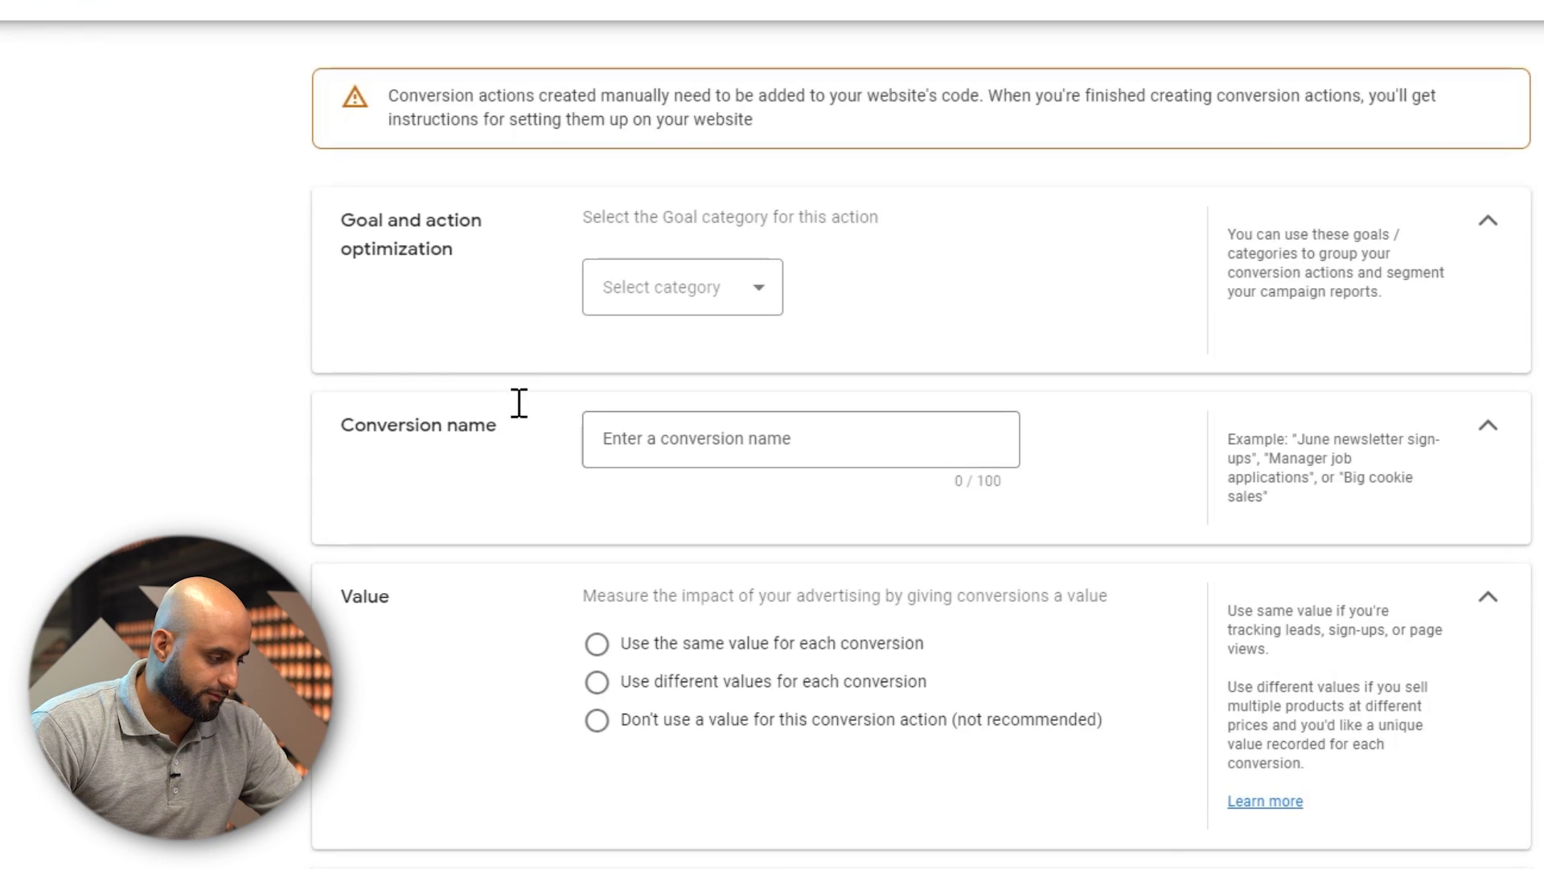
click(748, 291)
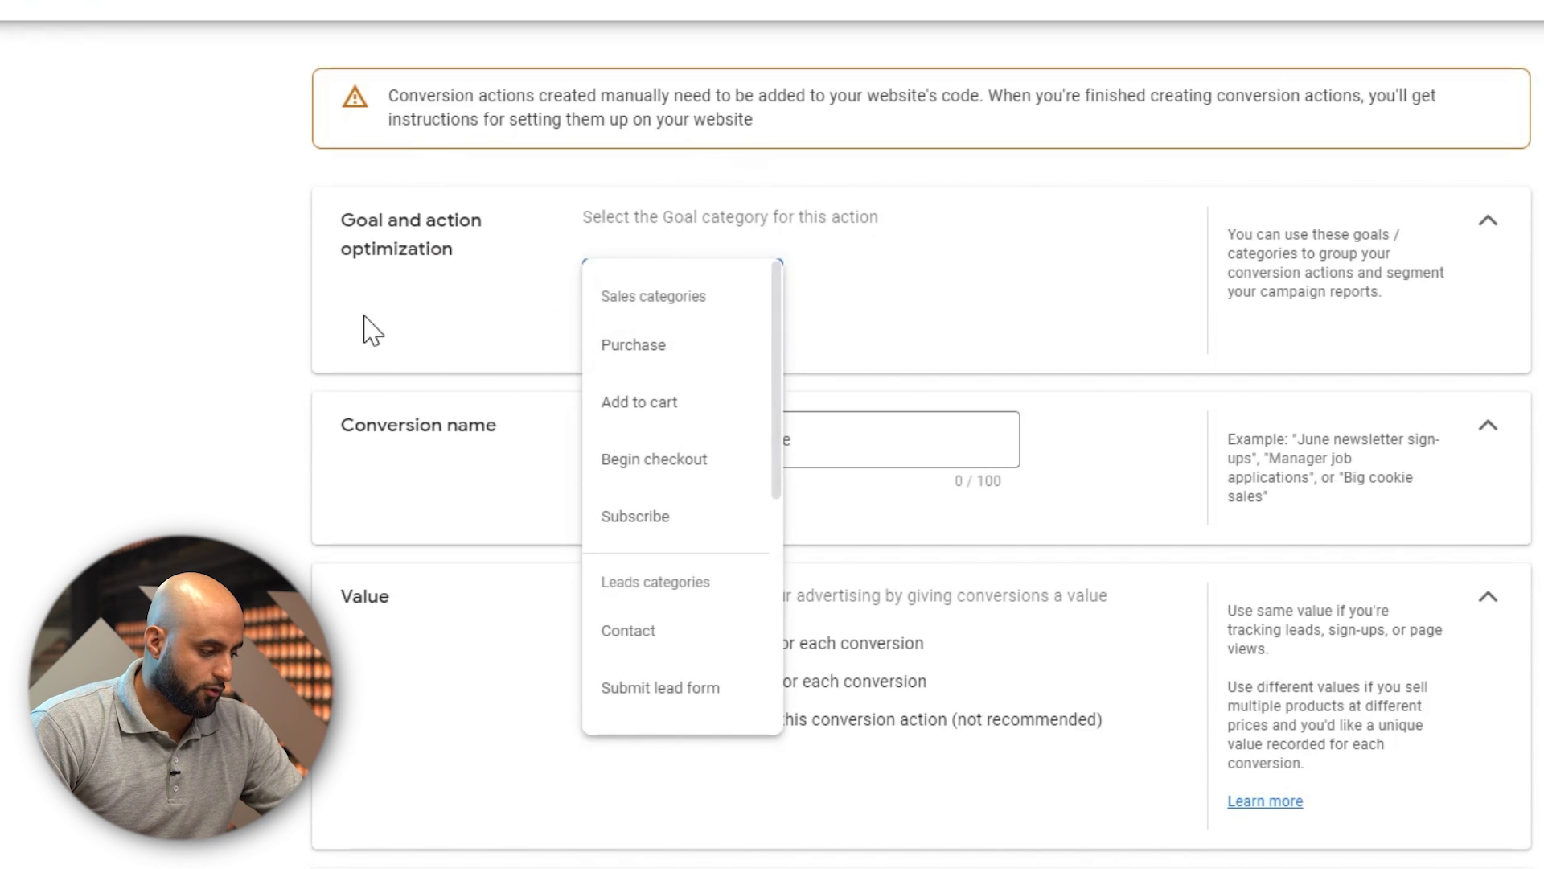
scroll(700, 475, down, 5)
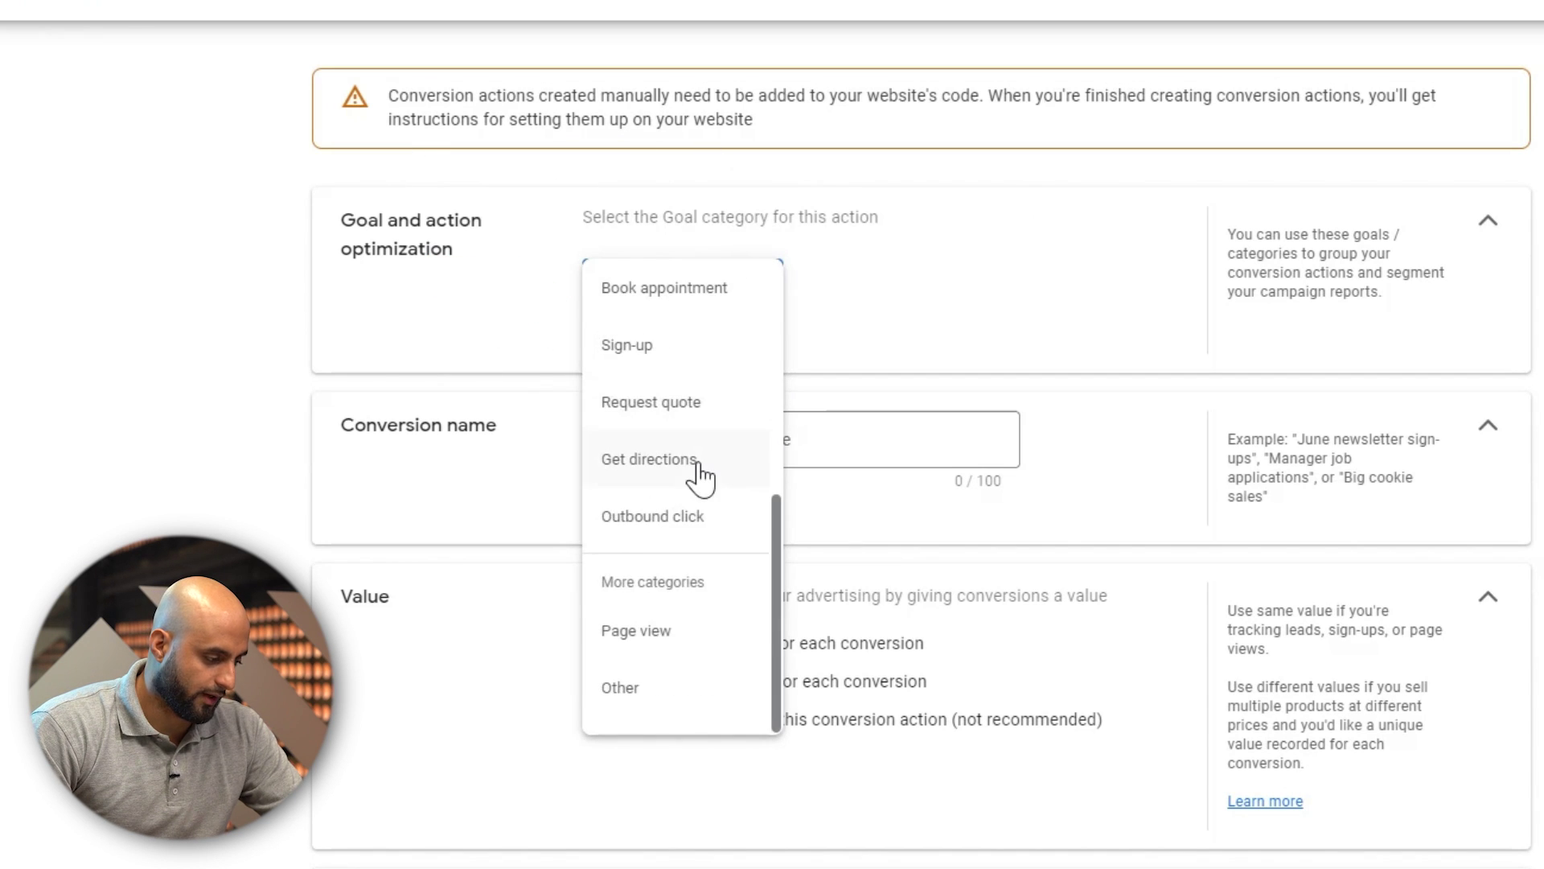
scroll(689, 506, up, 2)
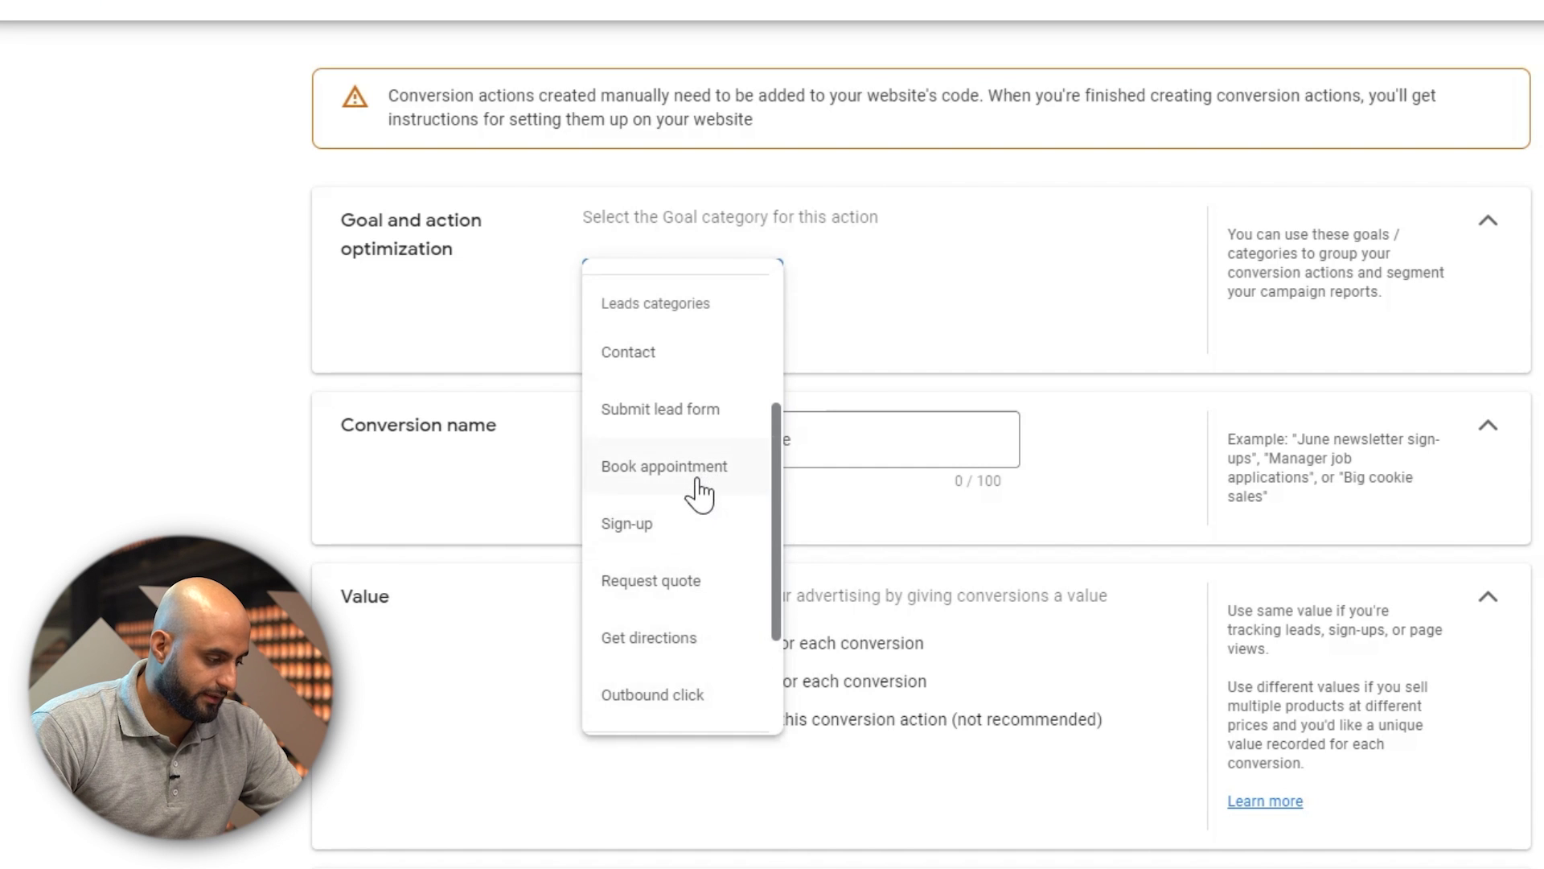
scroll(698, 379, down, 3)
scroll(692, 480, up, 5)
click(709, 591)
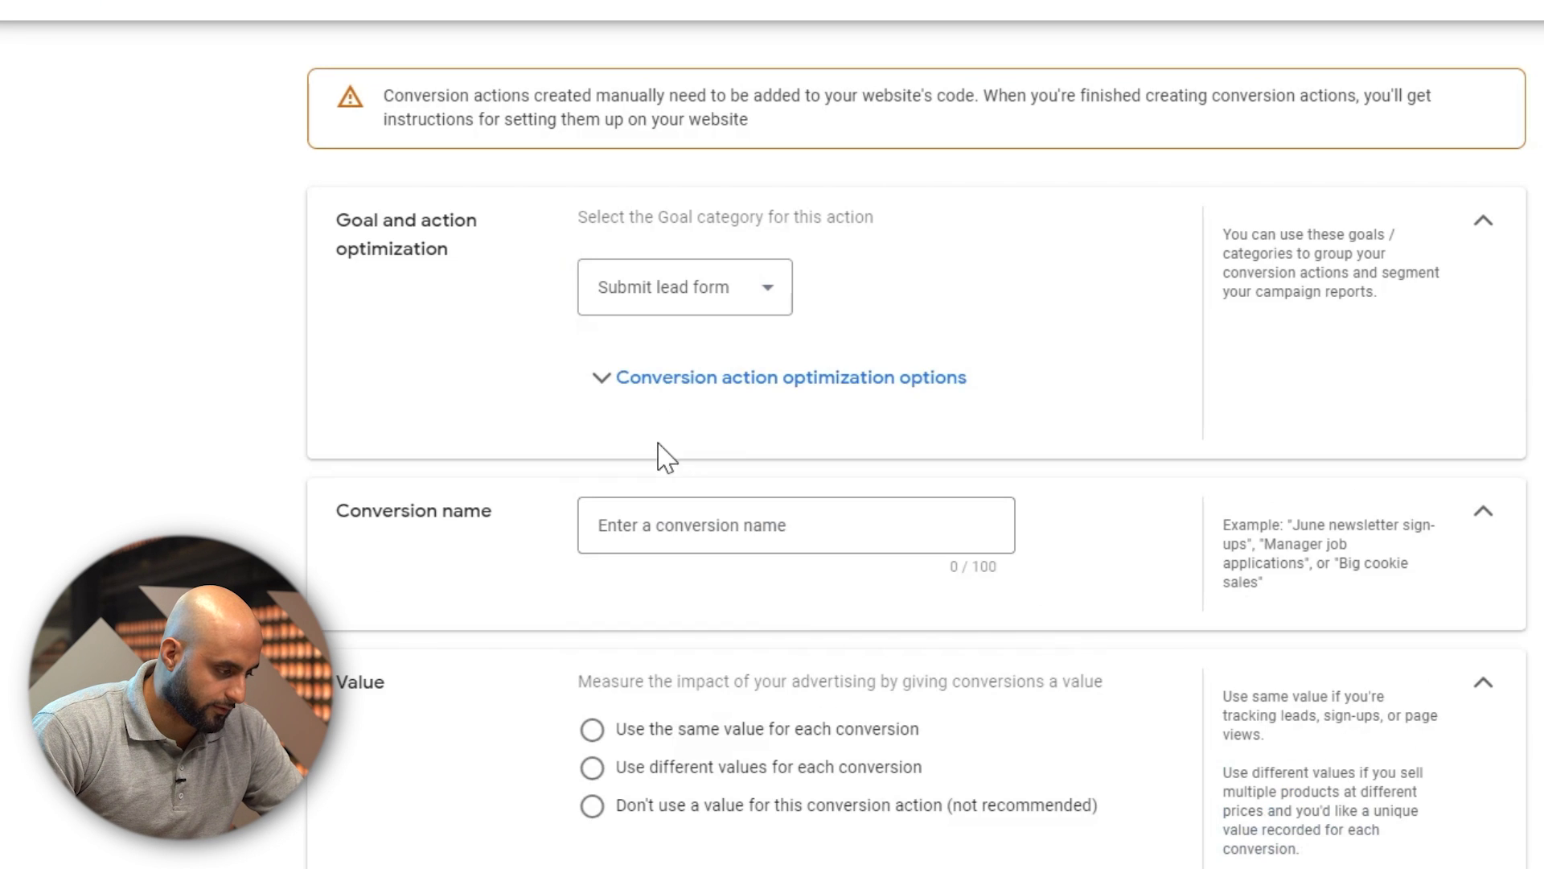
Step: Review the available goal categories for the conversion action, keeping Submit lead form selected
click(707, 303)
scroll(689, 418, up, 2)
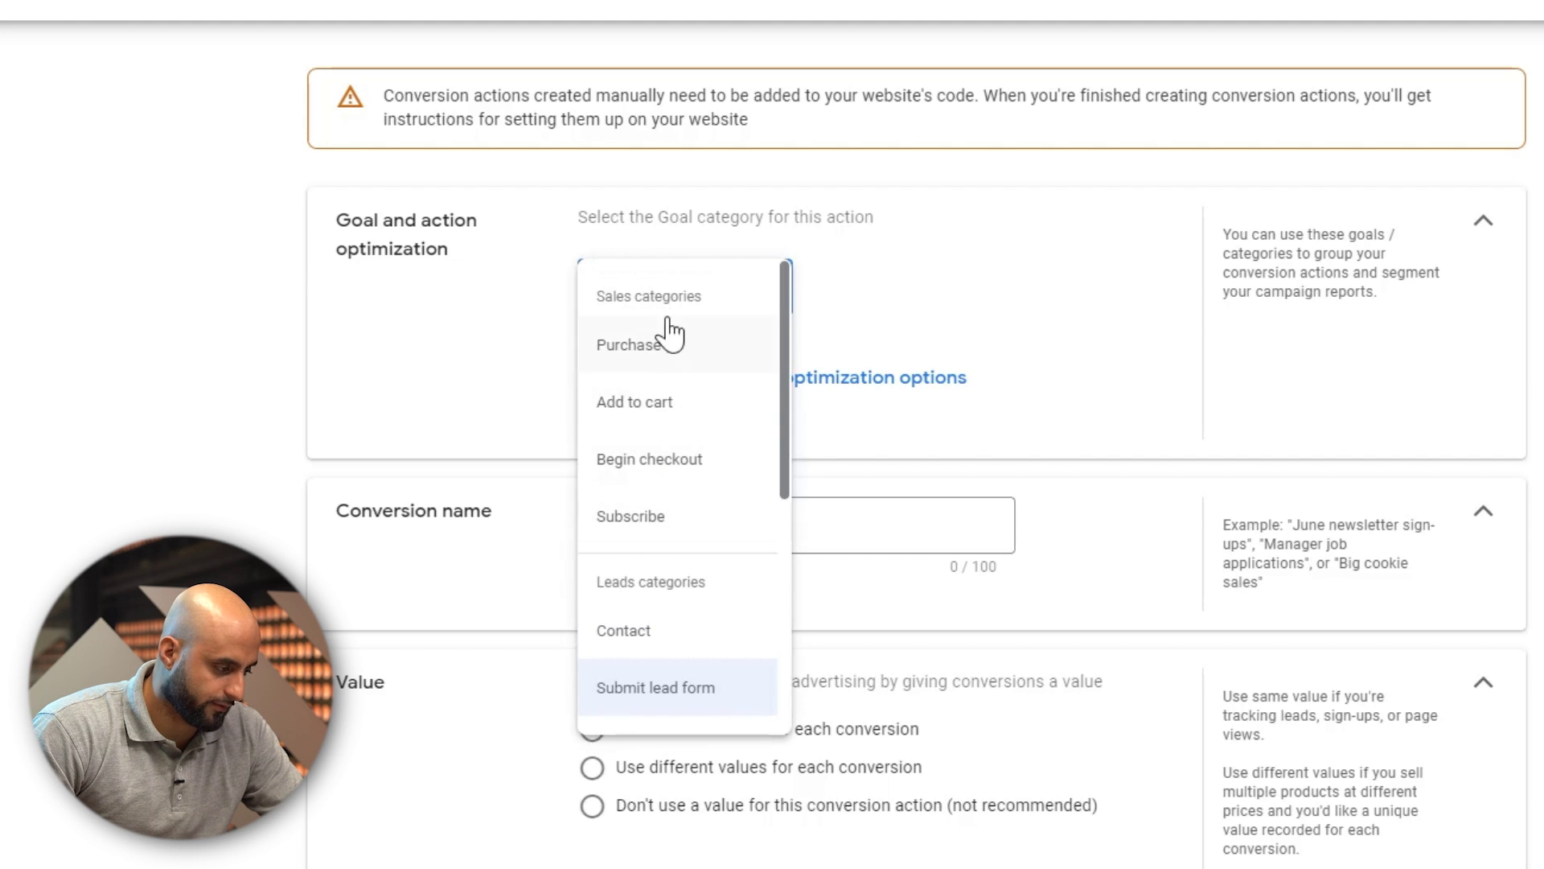
scroll(684, 386, down, 2)
scroll(685, 424, down, 2)
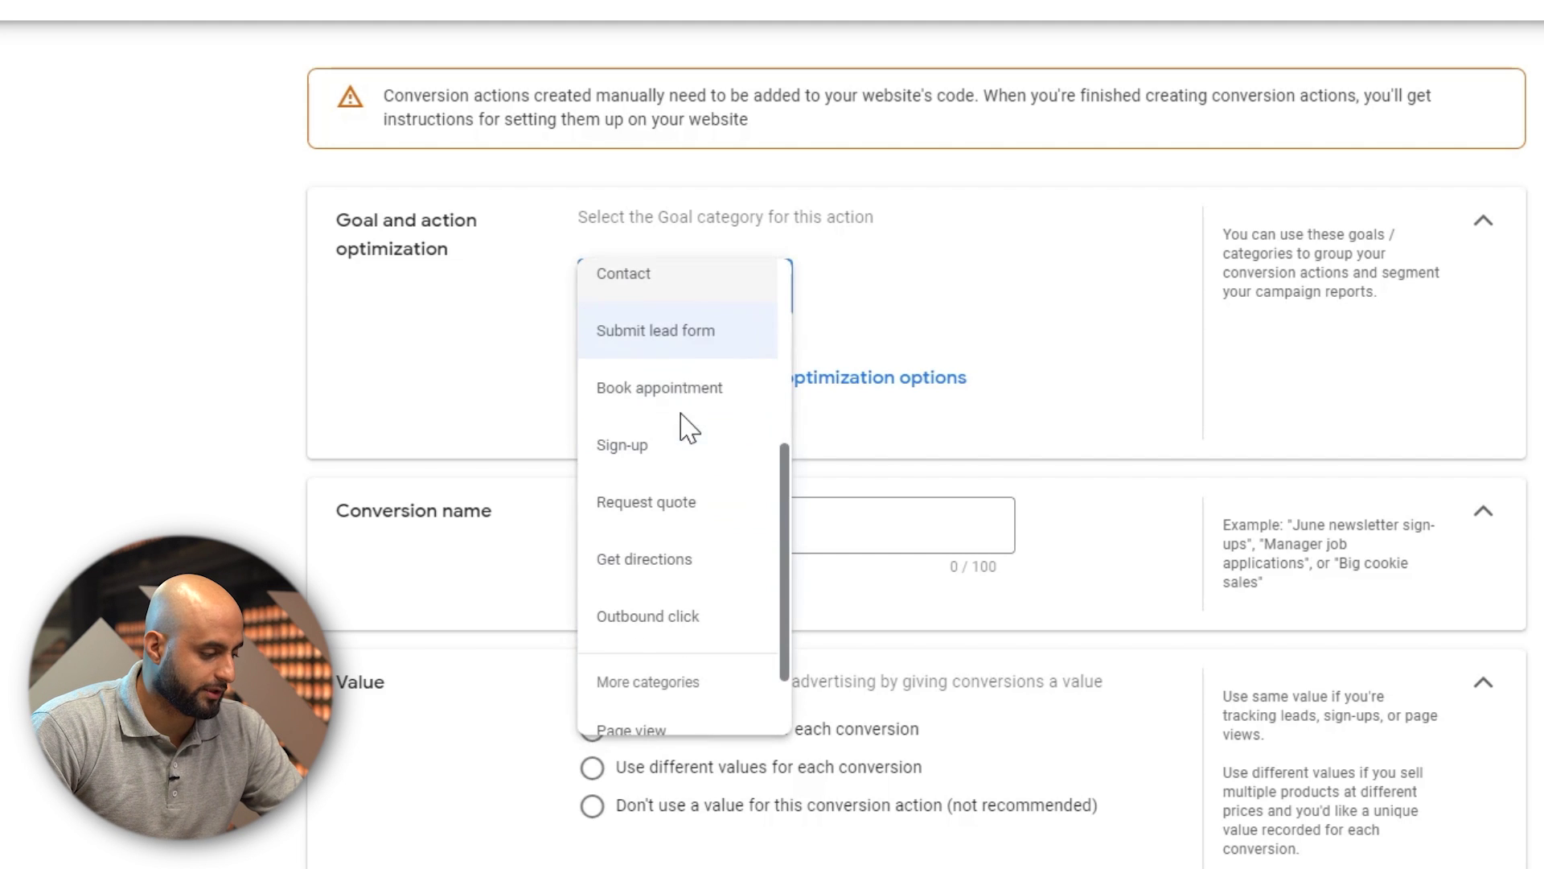
scroll(683, 547, down, 1)
scroll(682, 580, up, 2)
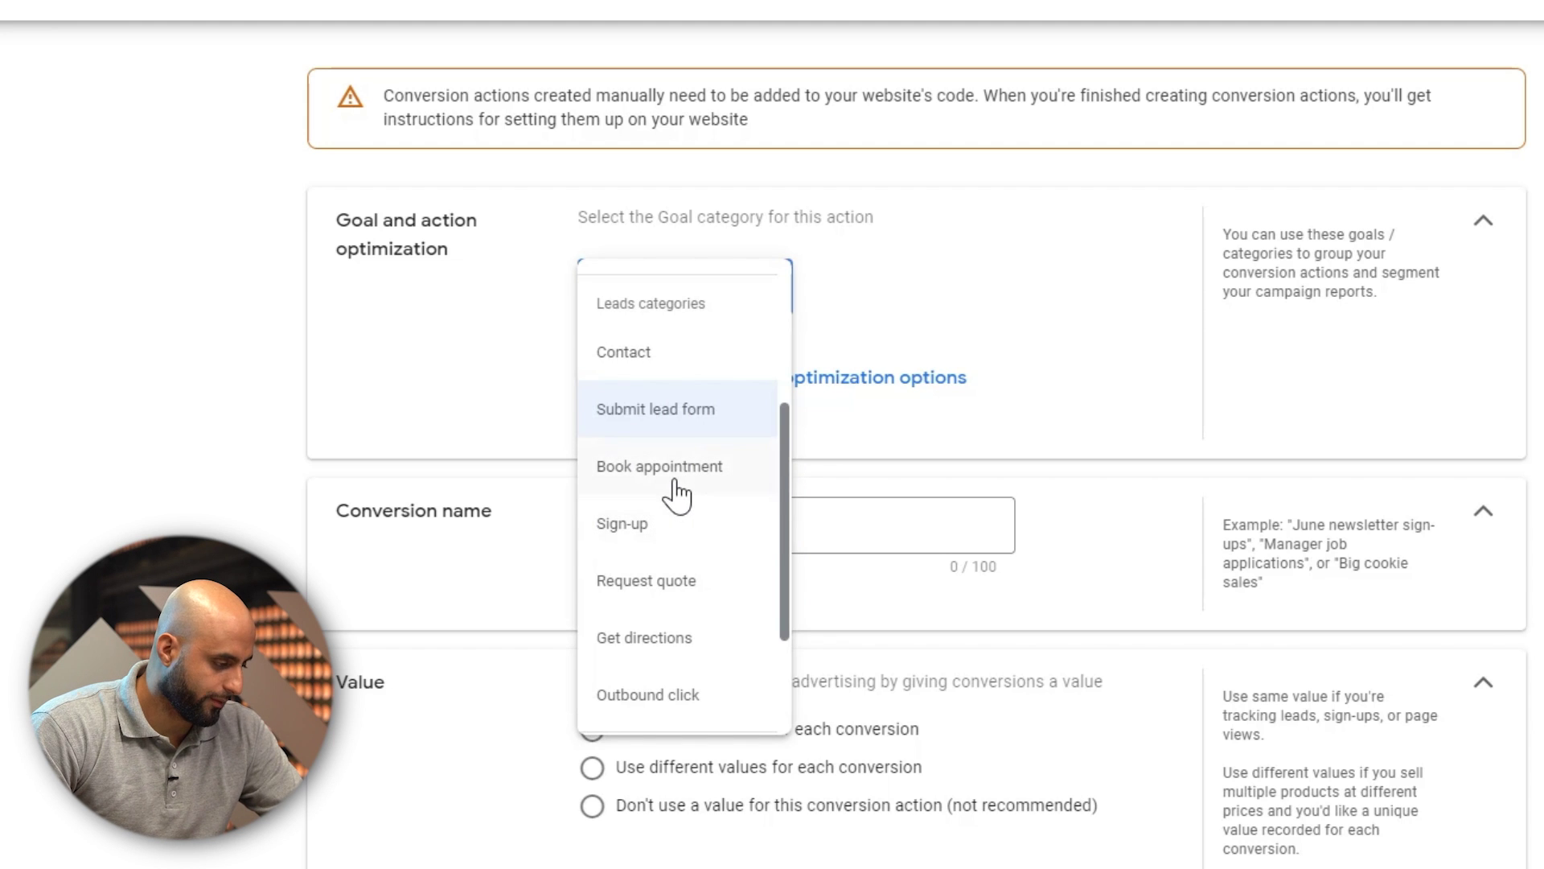
scroll(708, 611, down, 2)
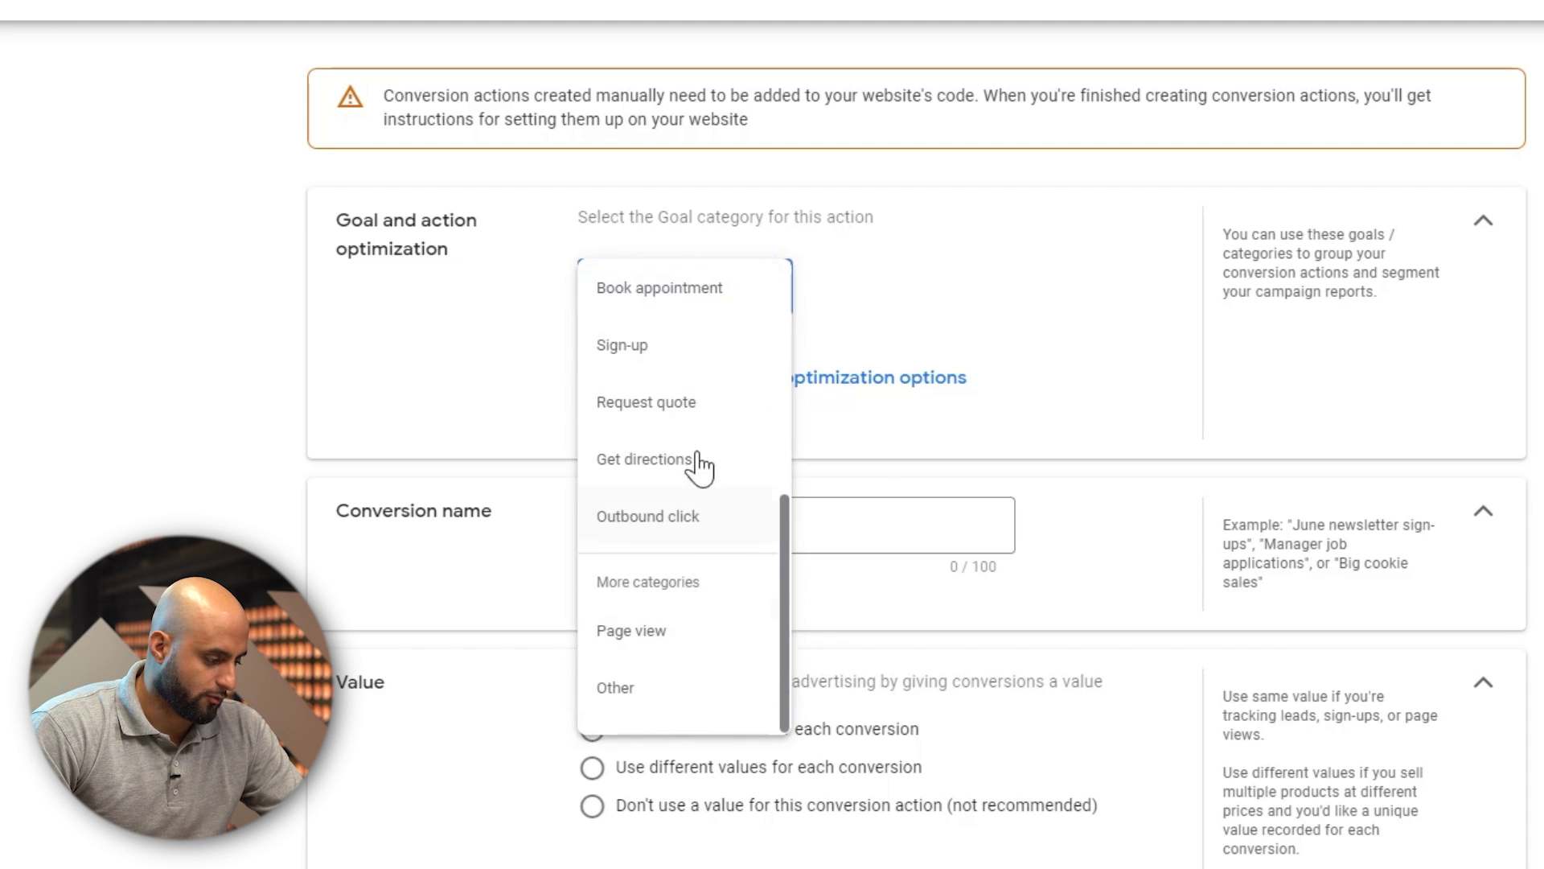
scroll(684, 522, up, 3)
click(707, 413)
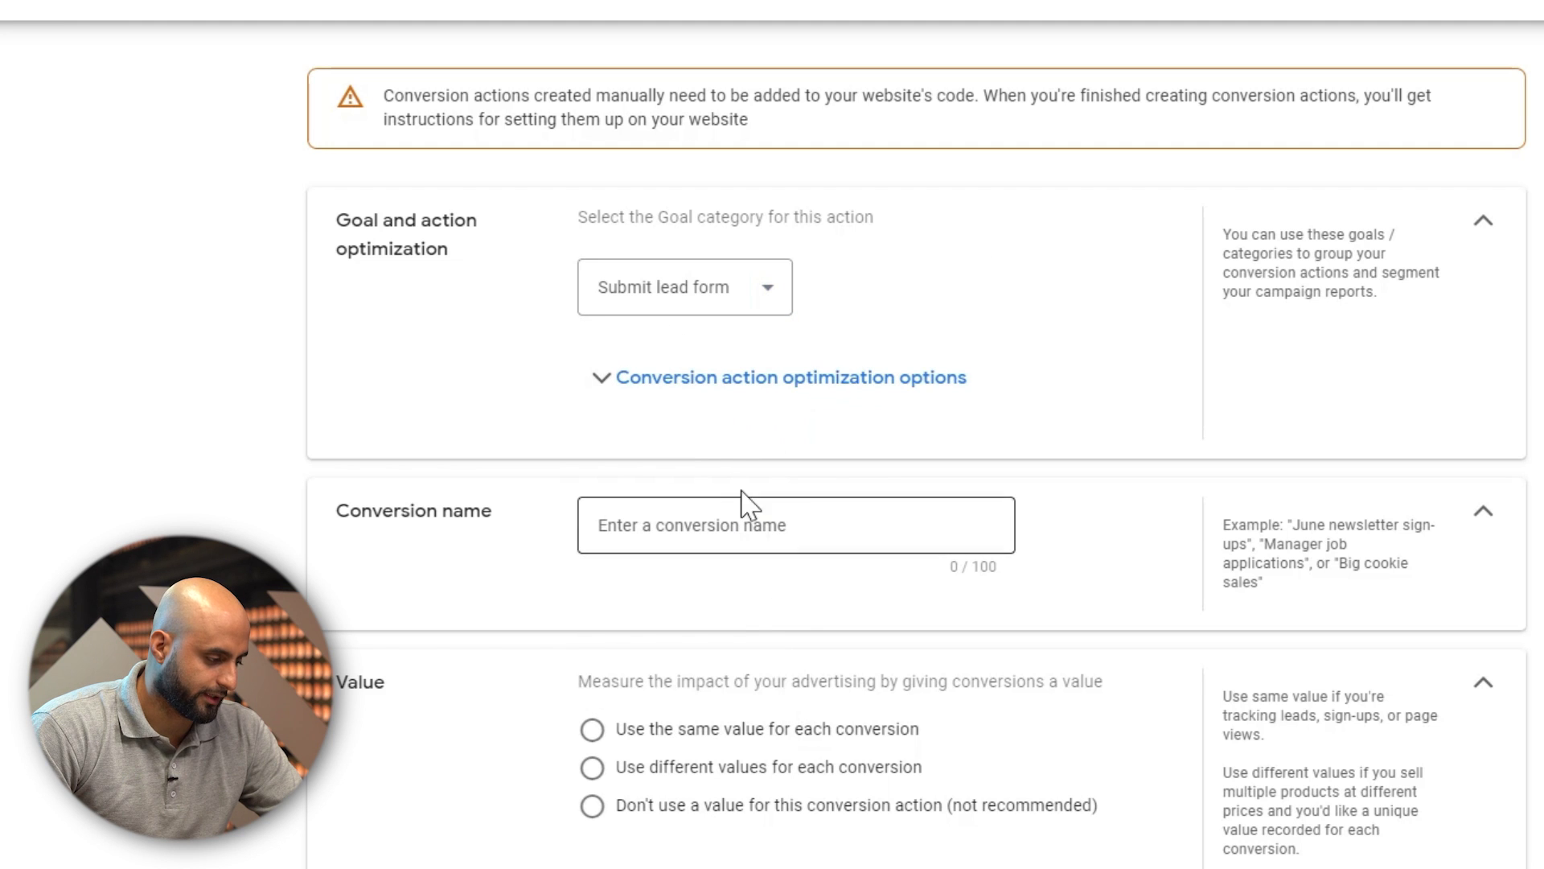
Step: Expand the conversion action optimization options and name the conversion LD - Free Guide Lead
click(596, 394)
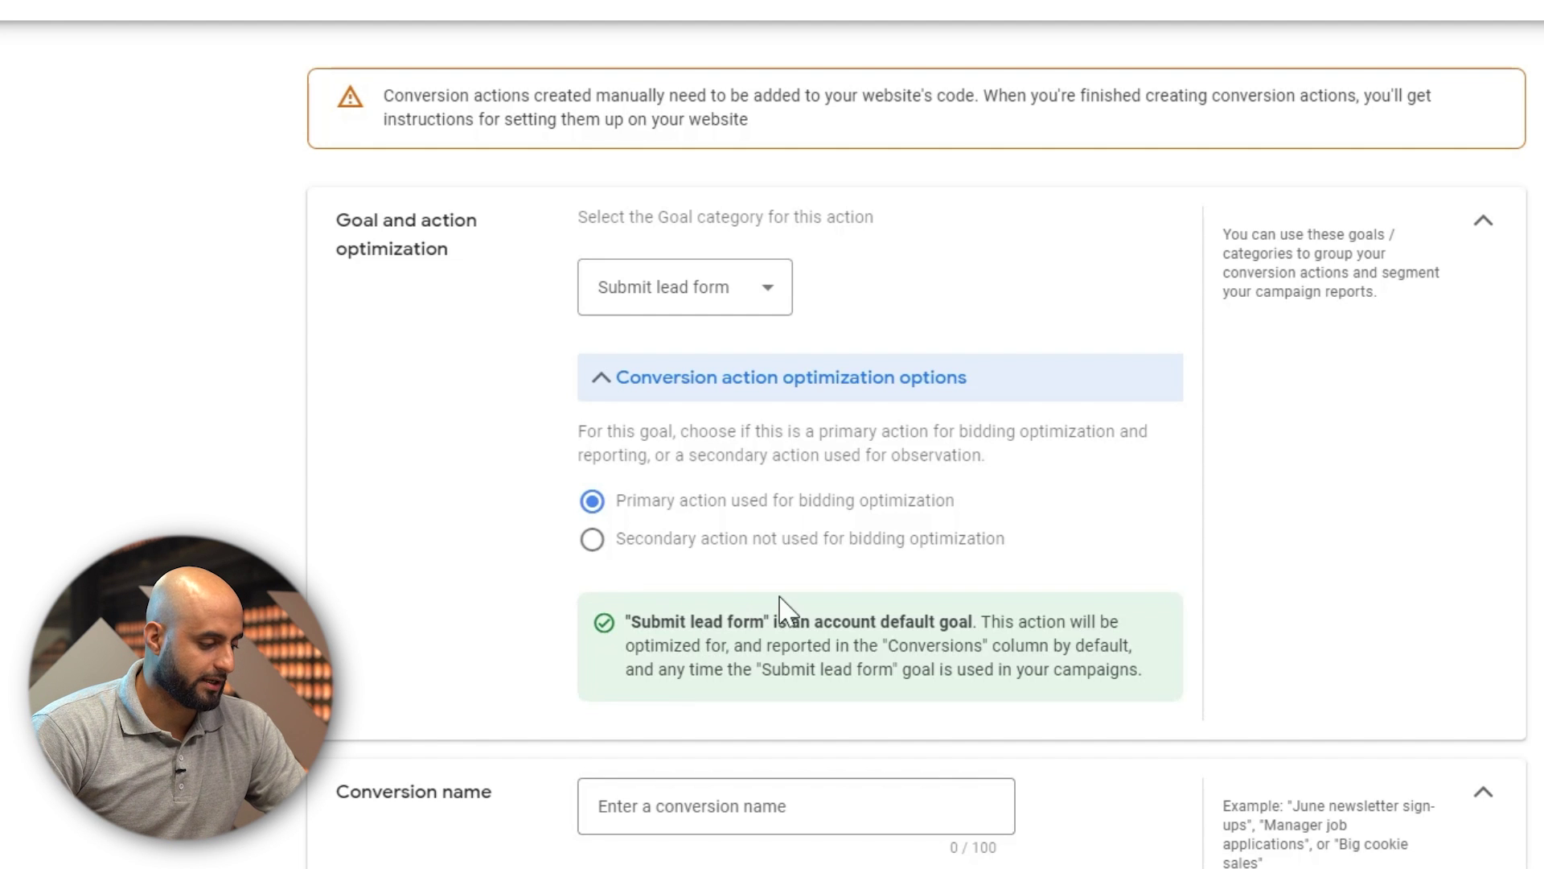
scroll(812, 632, down, 1)
scroll(816, 637, down, 2)
click(752, 469)
scroll(806, 510, up, 3)
text(LD - )
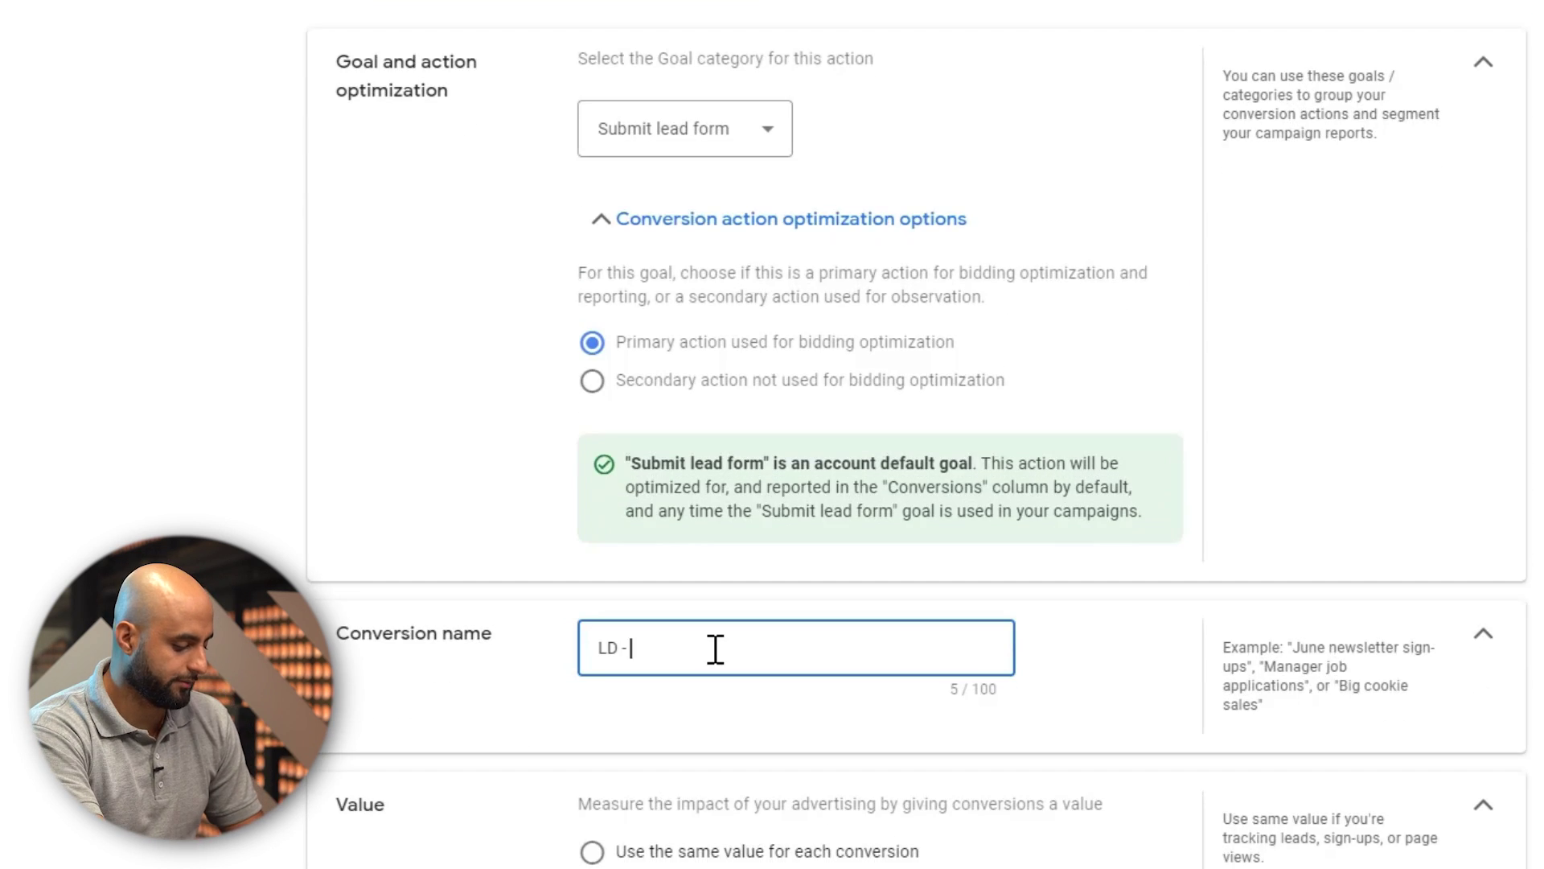
text(Free Guide Lead)
click(293, 414)
Step: Use different values for each conversion with a default value of 1 US Dollar, and recheck the goal category list
scroll(292, 414, down, 3)
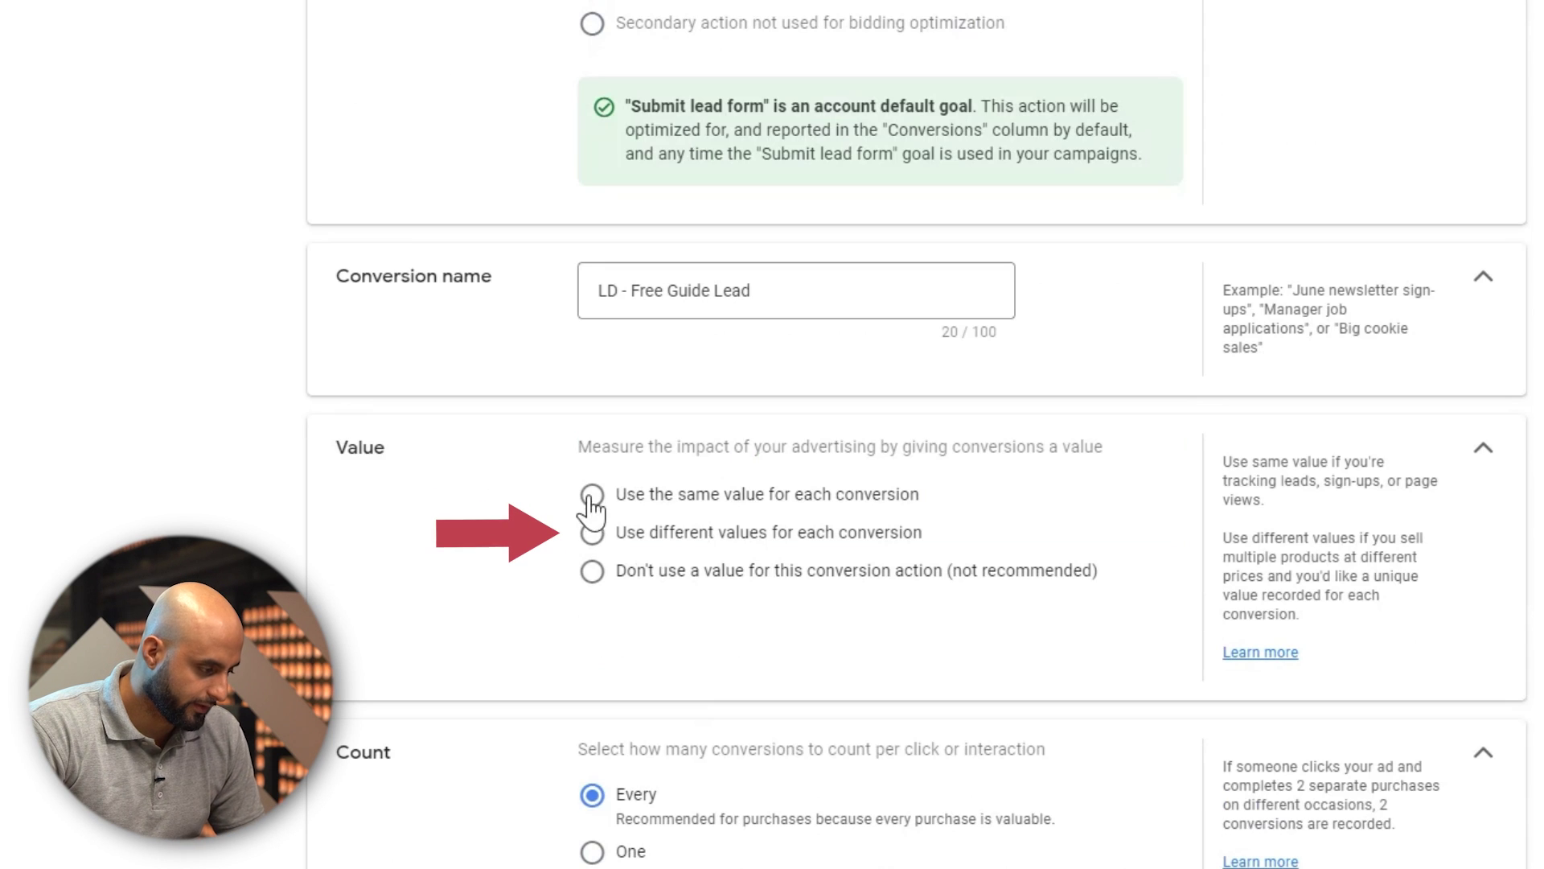
click(592, 532)
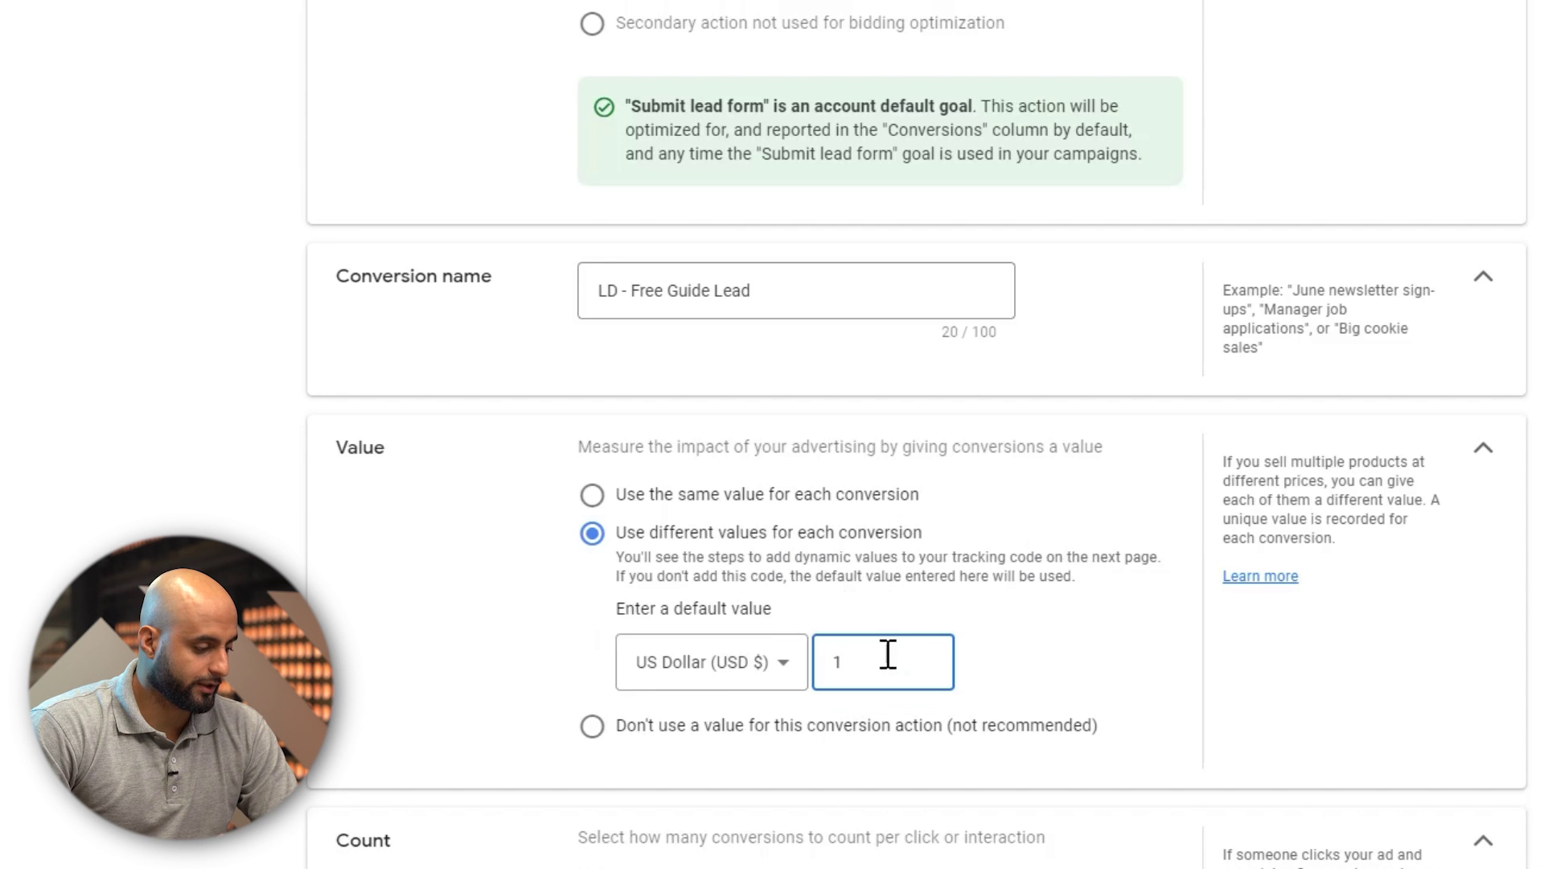
scroll(889, 421, up, 4)
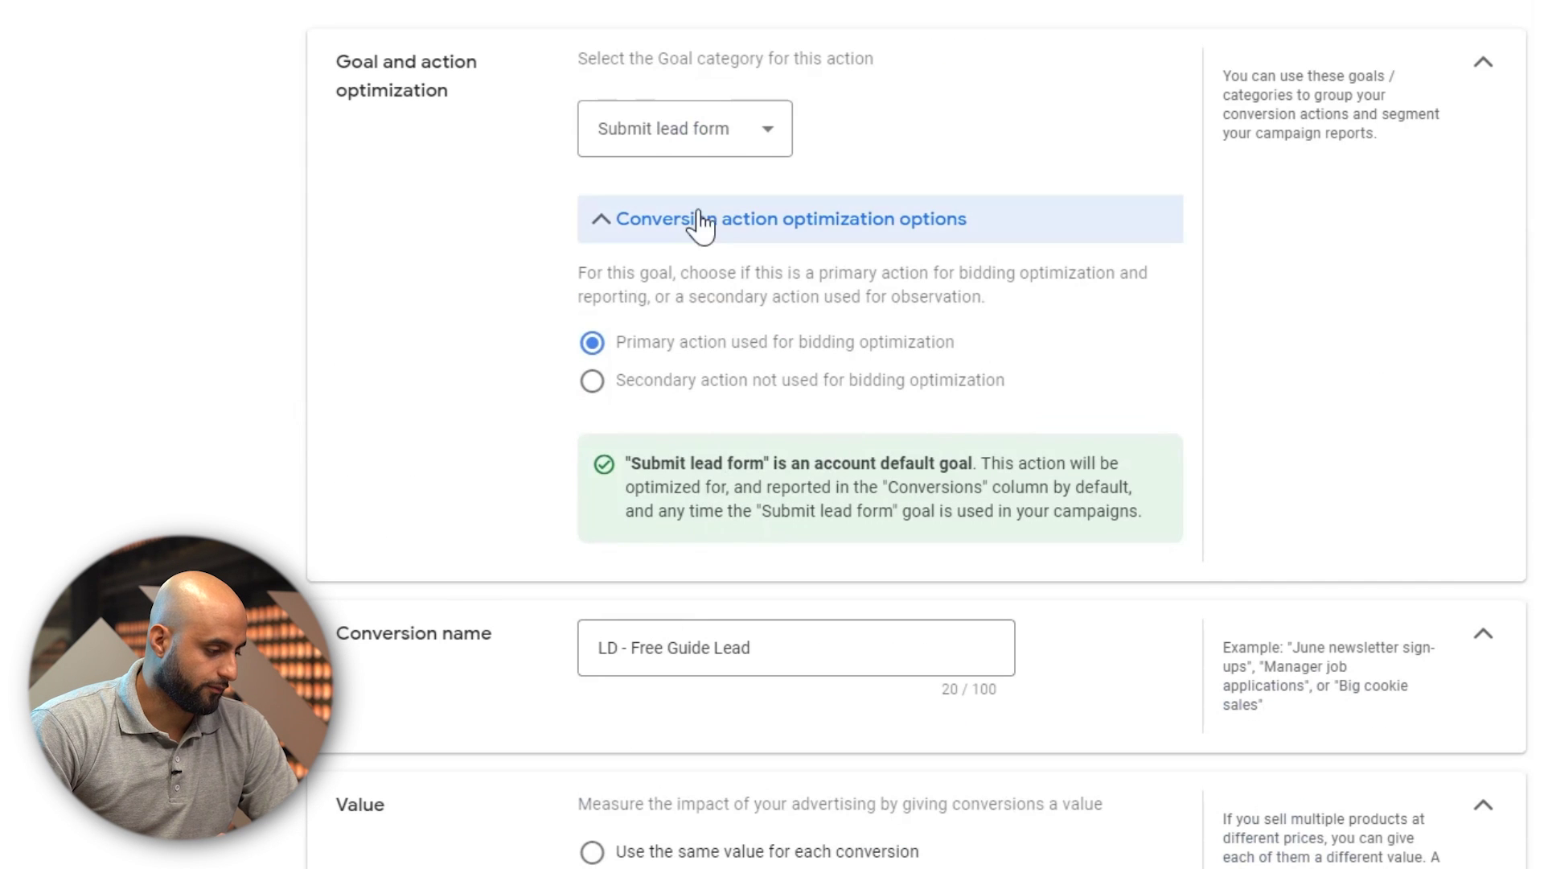
click(774, 146)
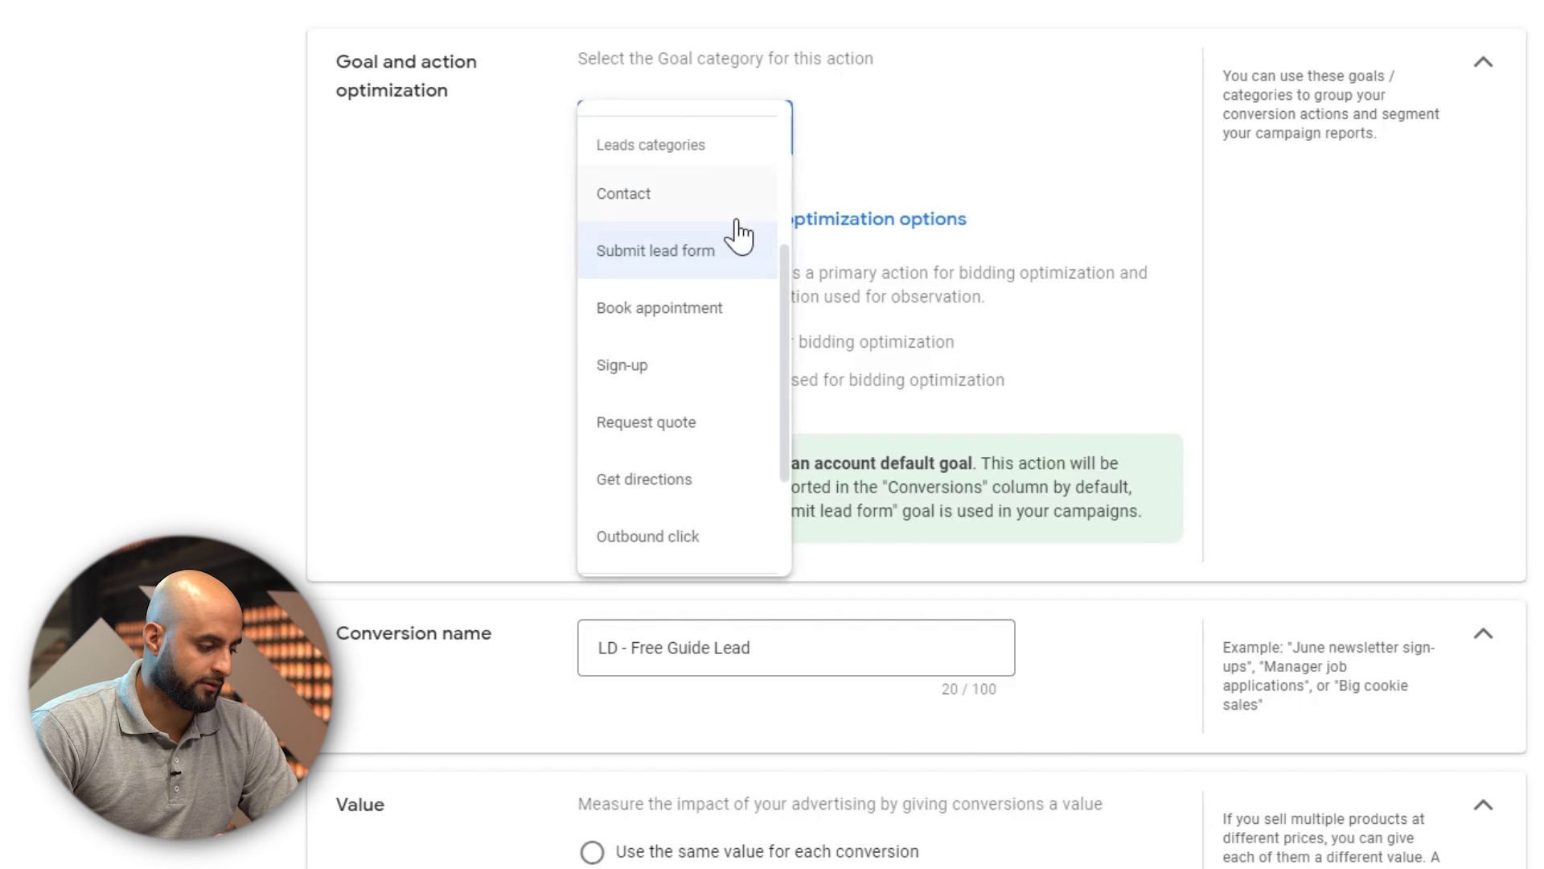
click(1081, 76)
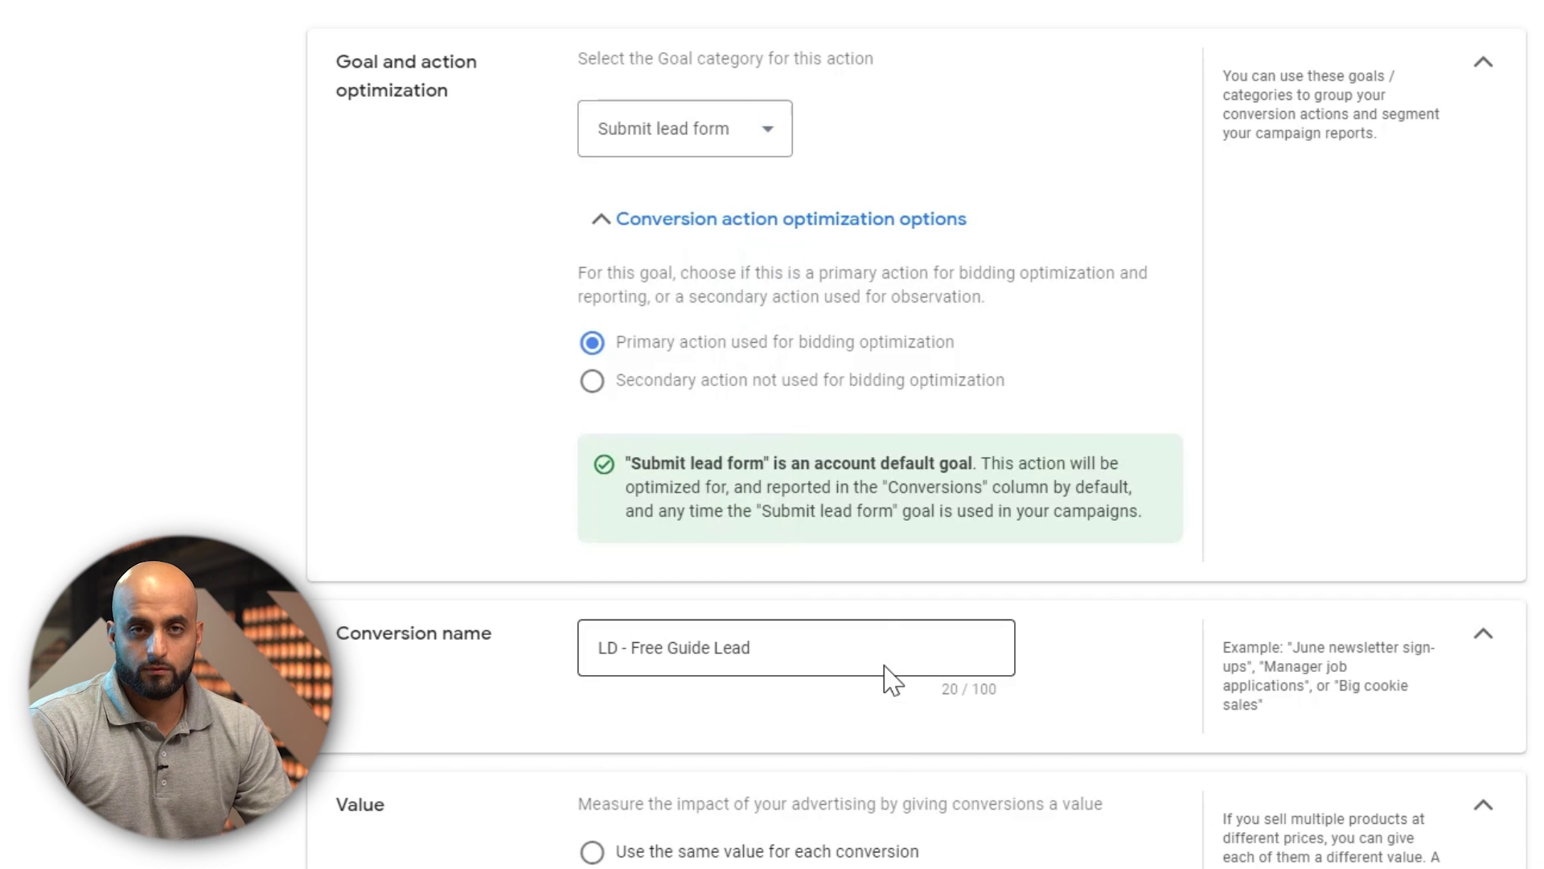
Step: Count only one conversion per click or interaction, save the conversion action and continue to the tag instructions
scroll(884, 636, down, 5)
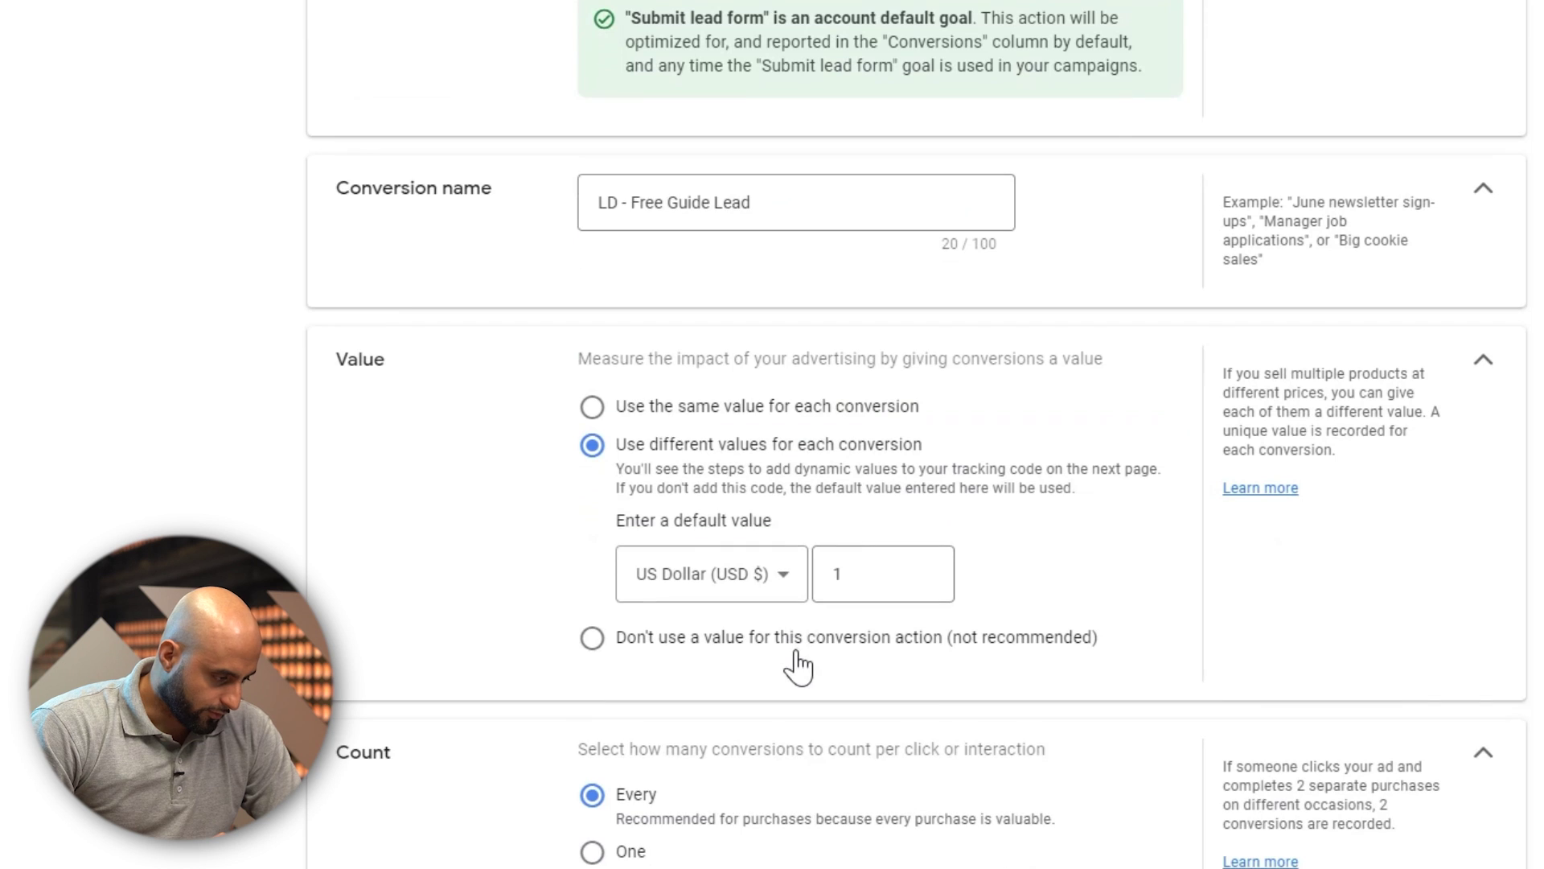
scroll(798, 666, down, 1)
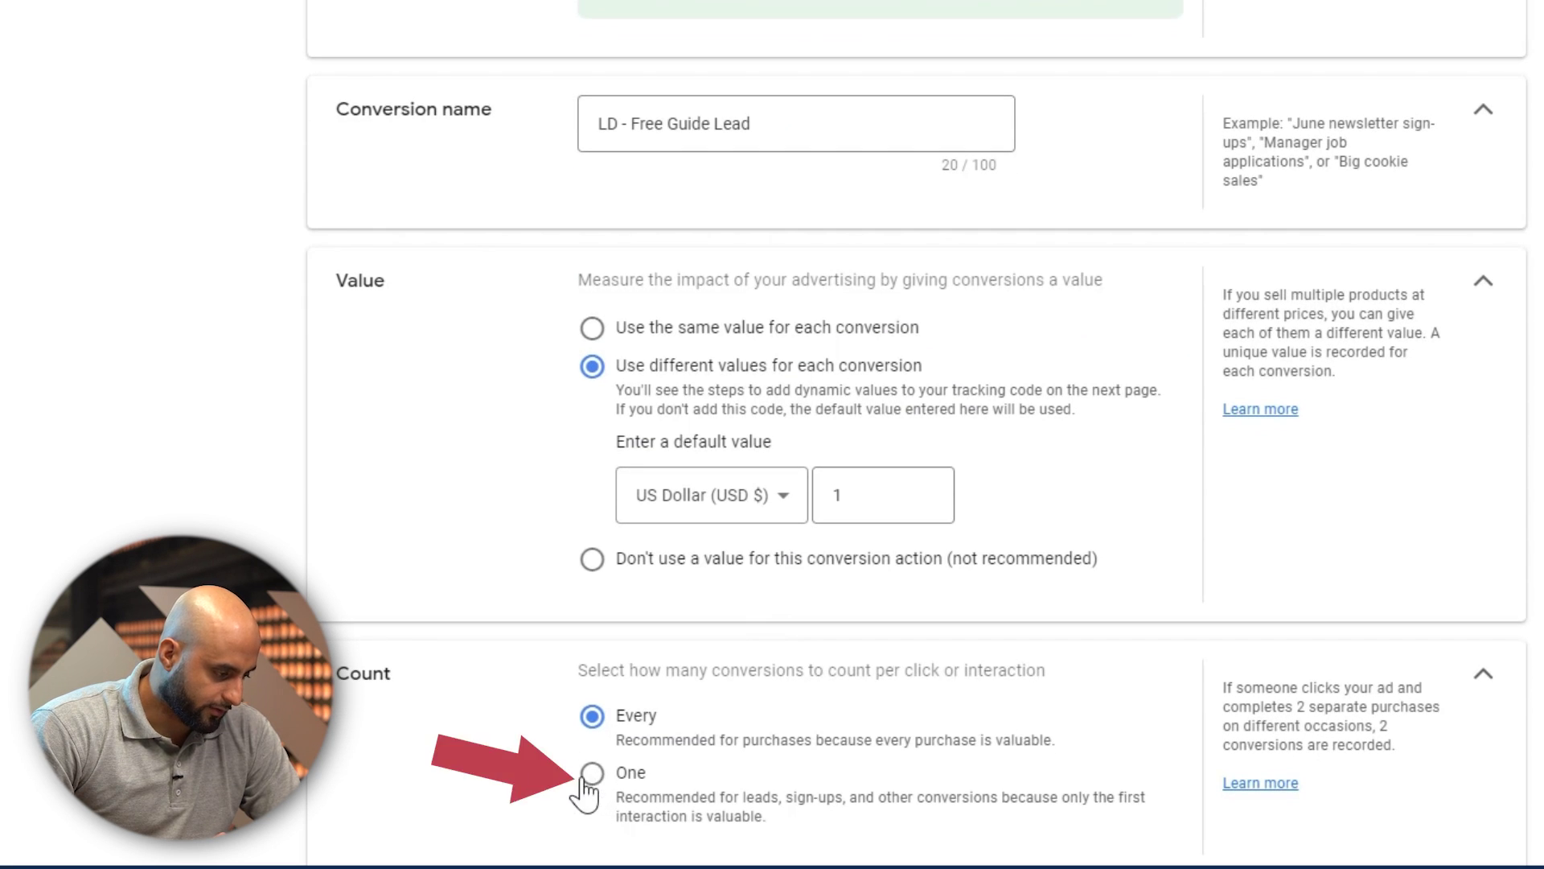
click(587, 777)
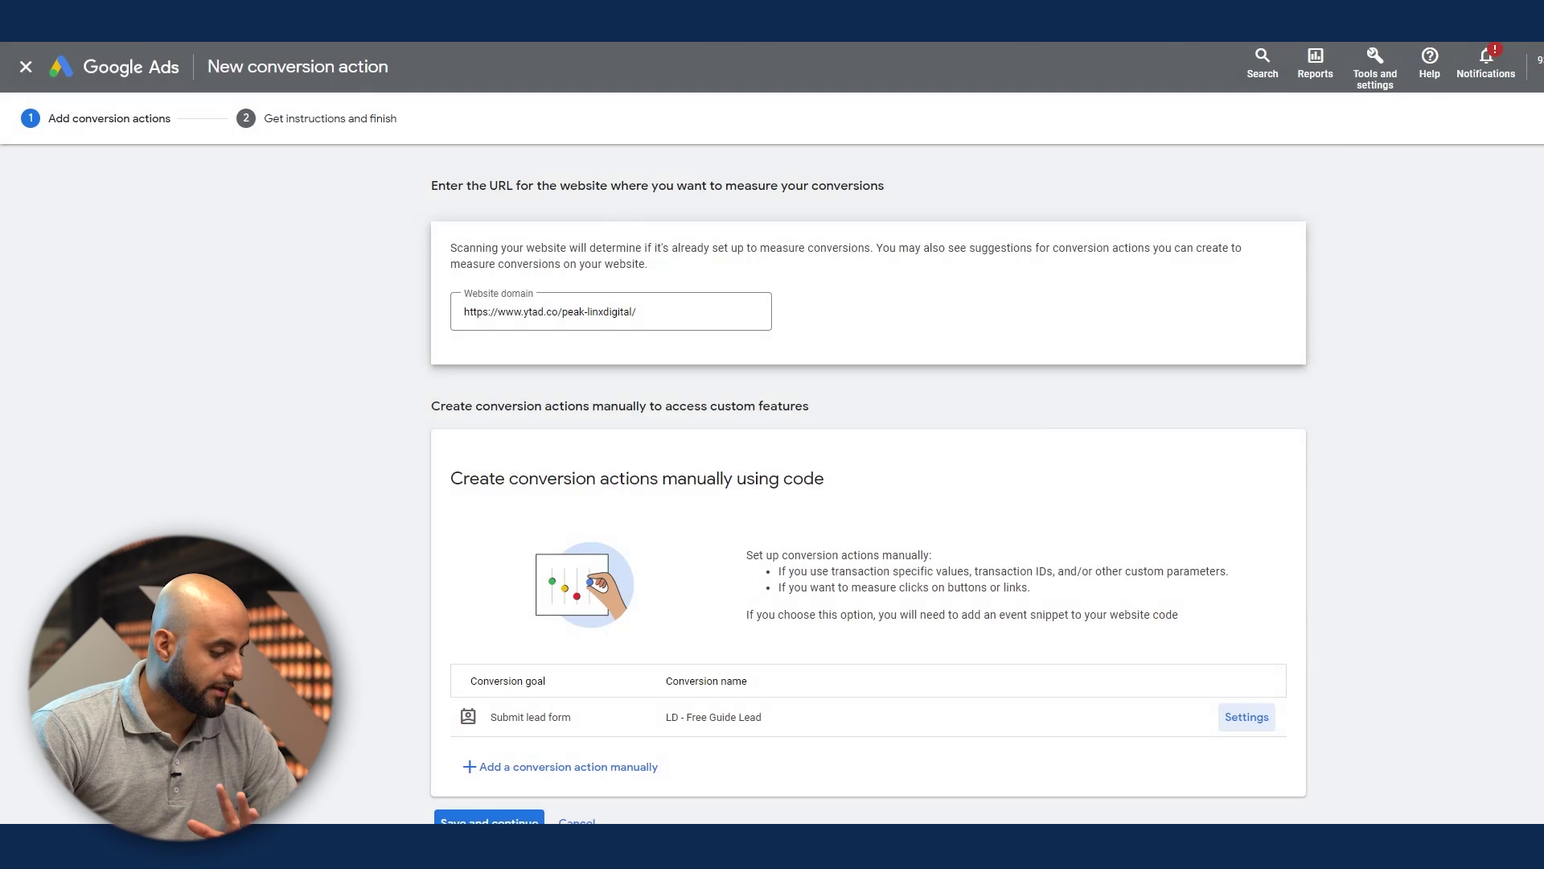
click(489, 819)
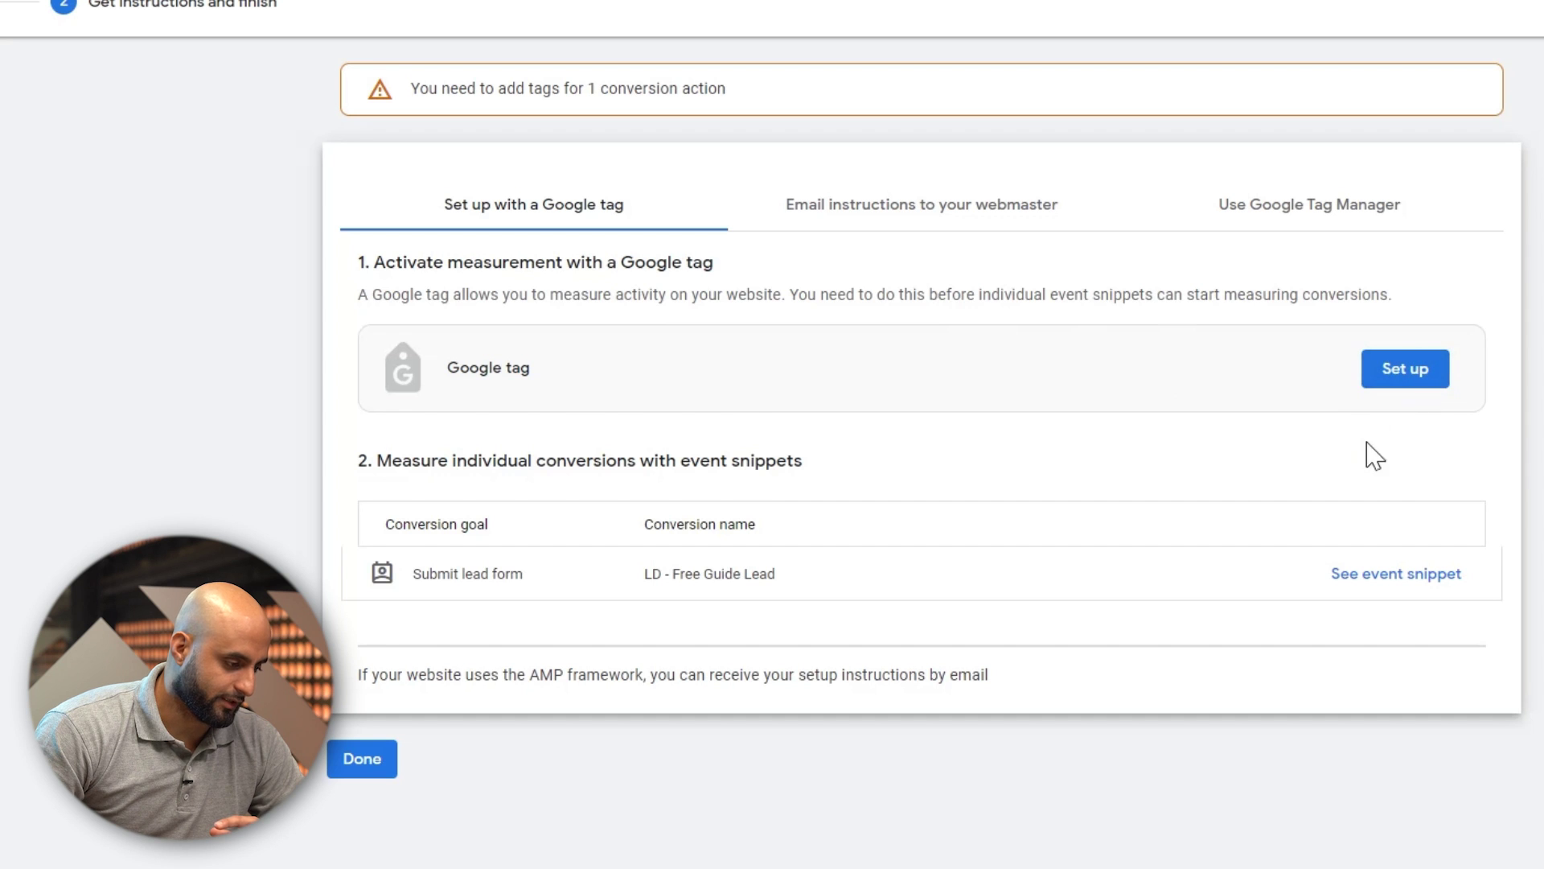
Step: Examine the Google tag setup choices for reusing an existing tag or installing one, and close the setup without choosing a tag
click(1386, 366)
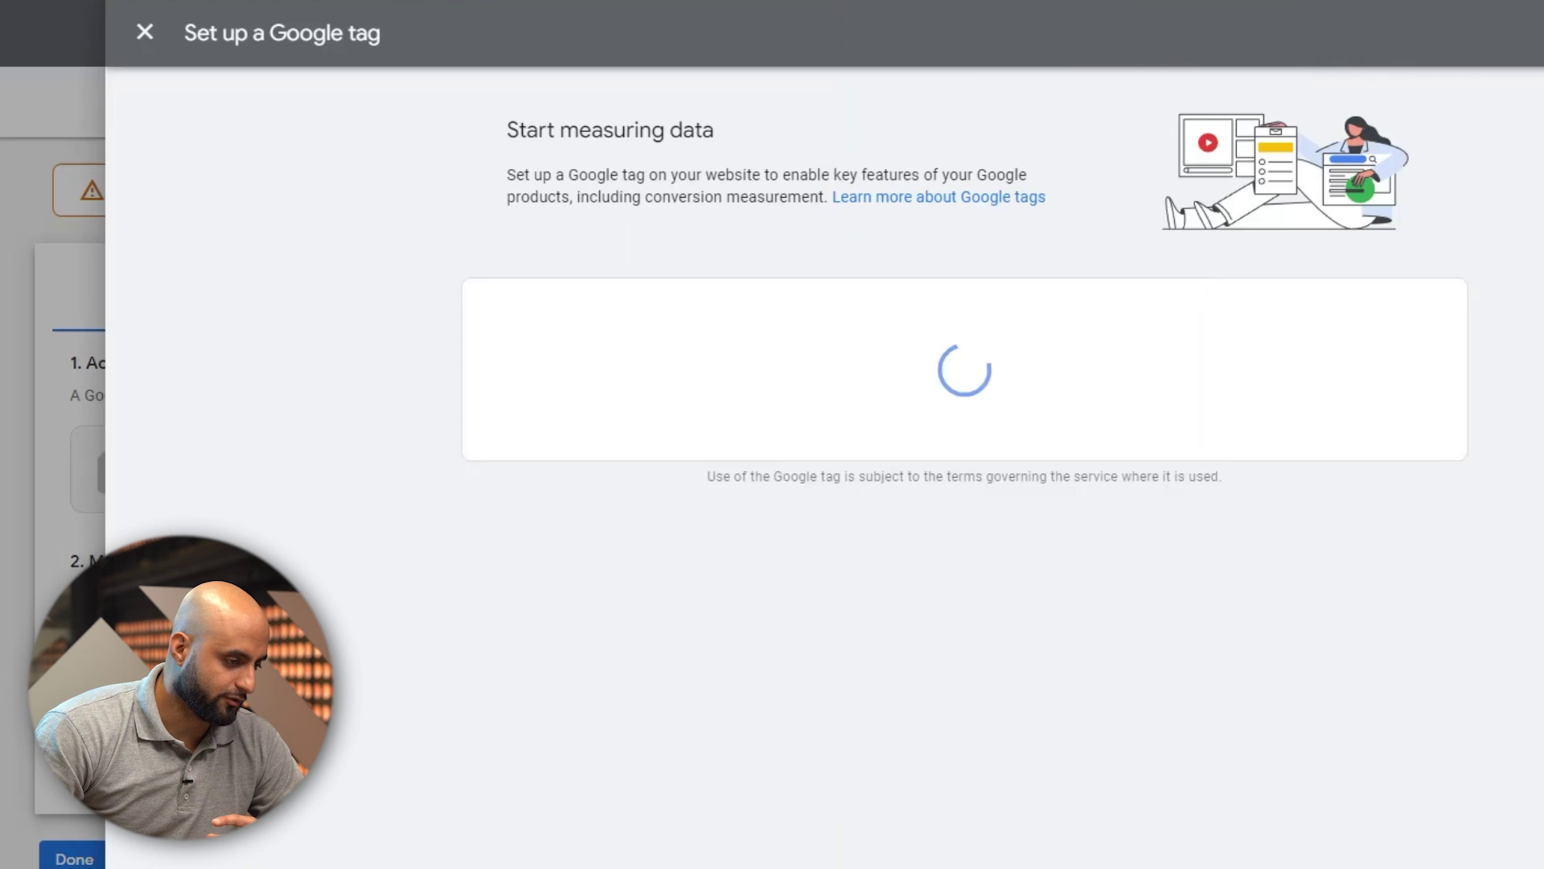
click(501, 532)
click(501, 351)
click(501, 532)
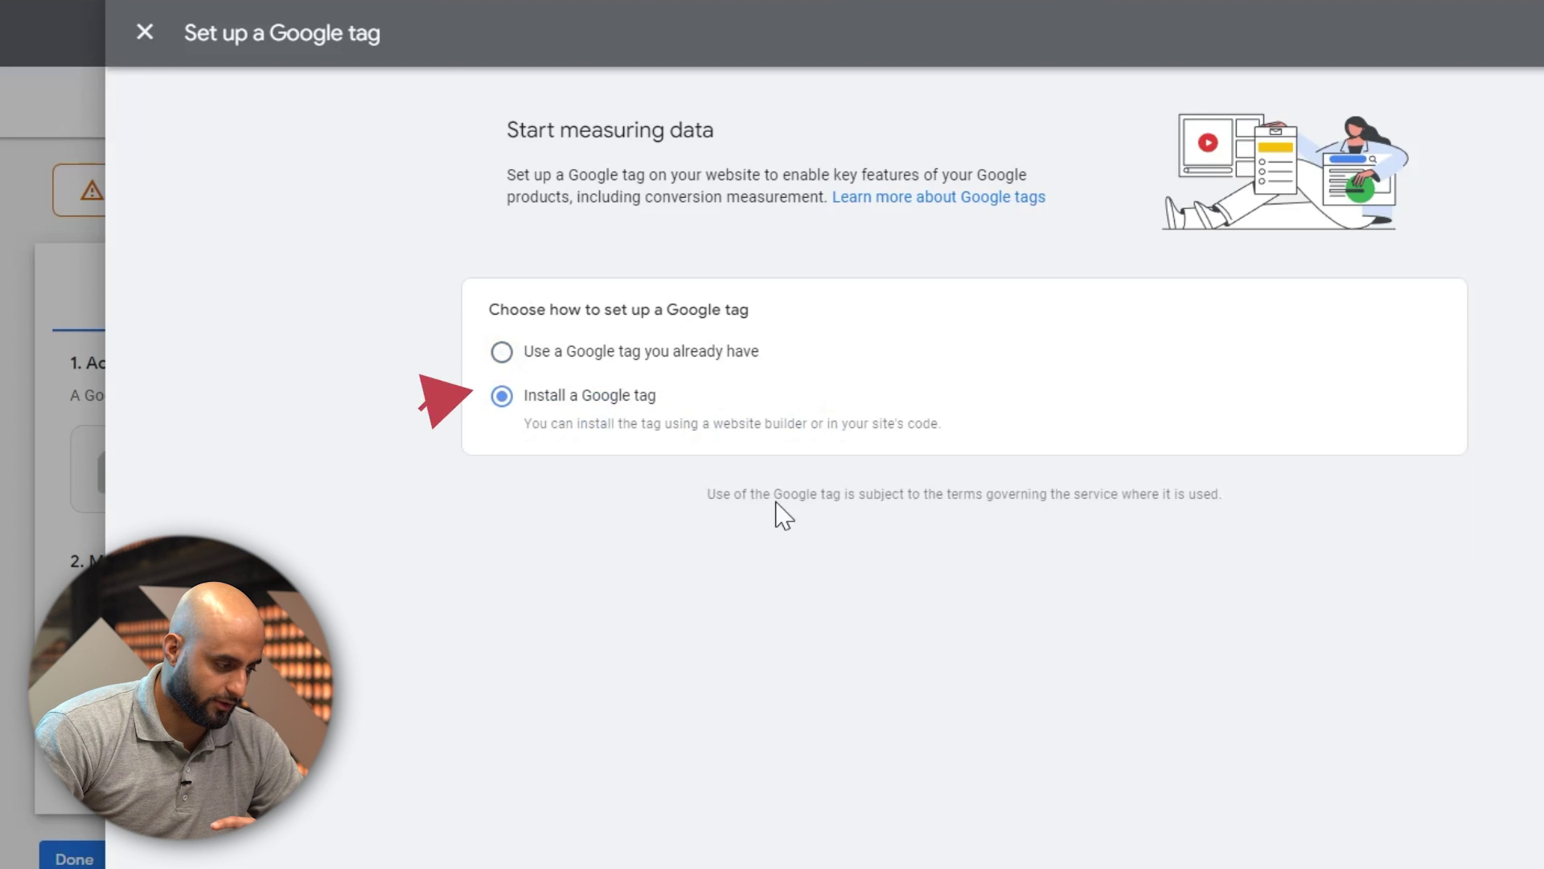
click(502, 359)
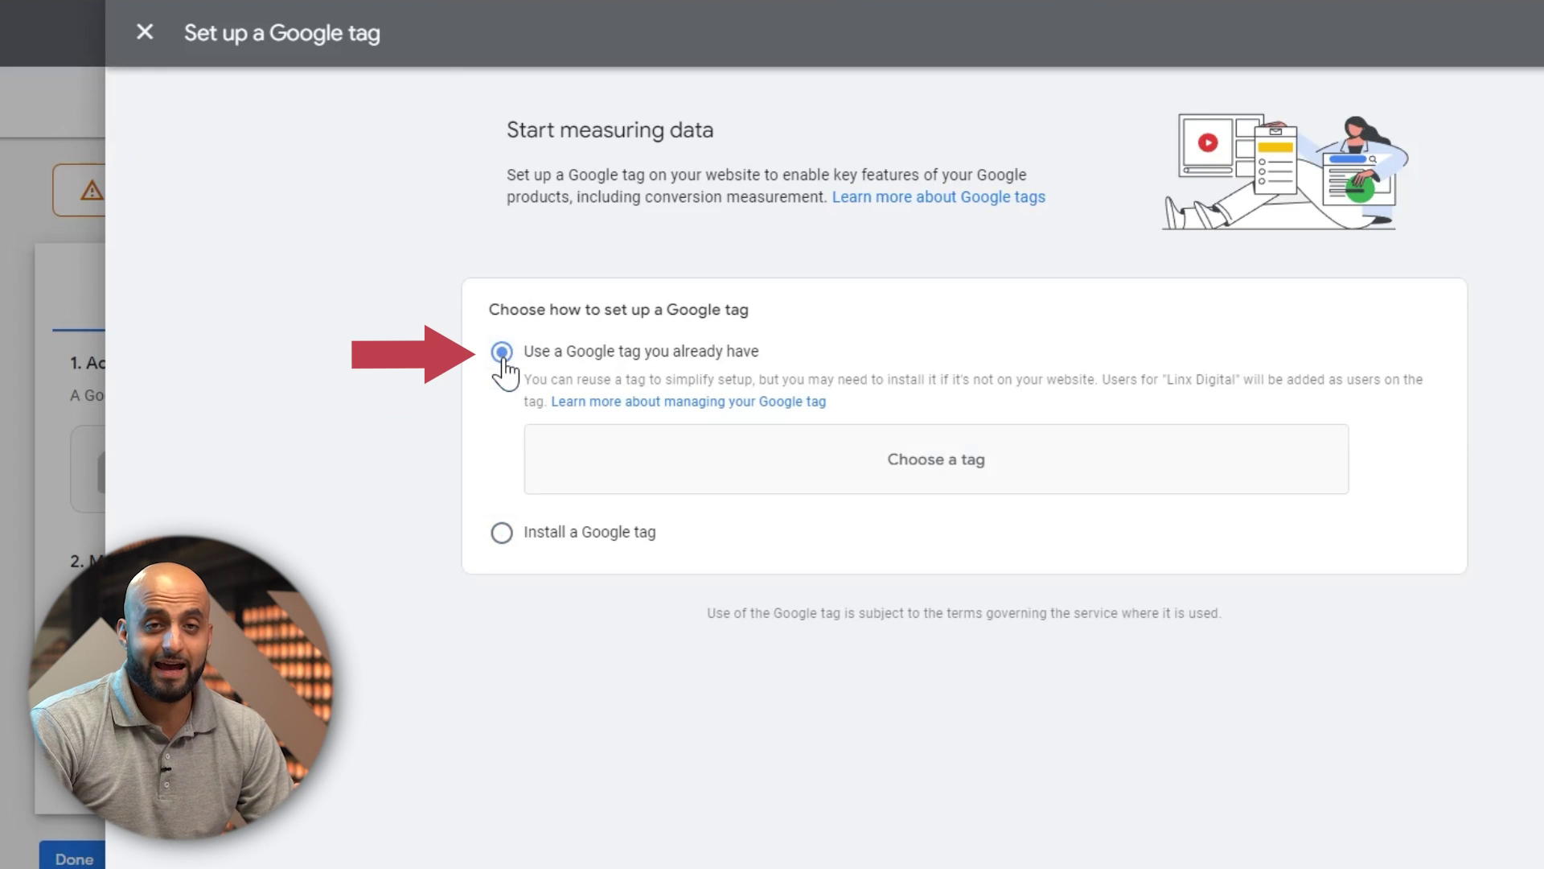
click(145, 33)
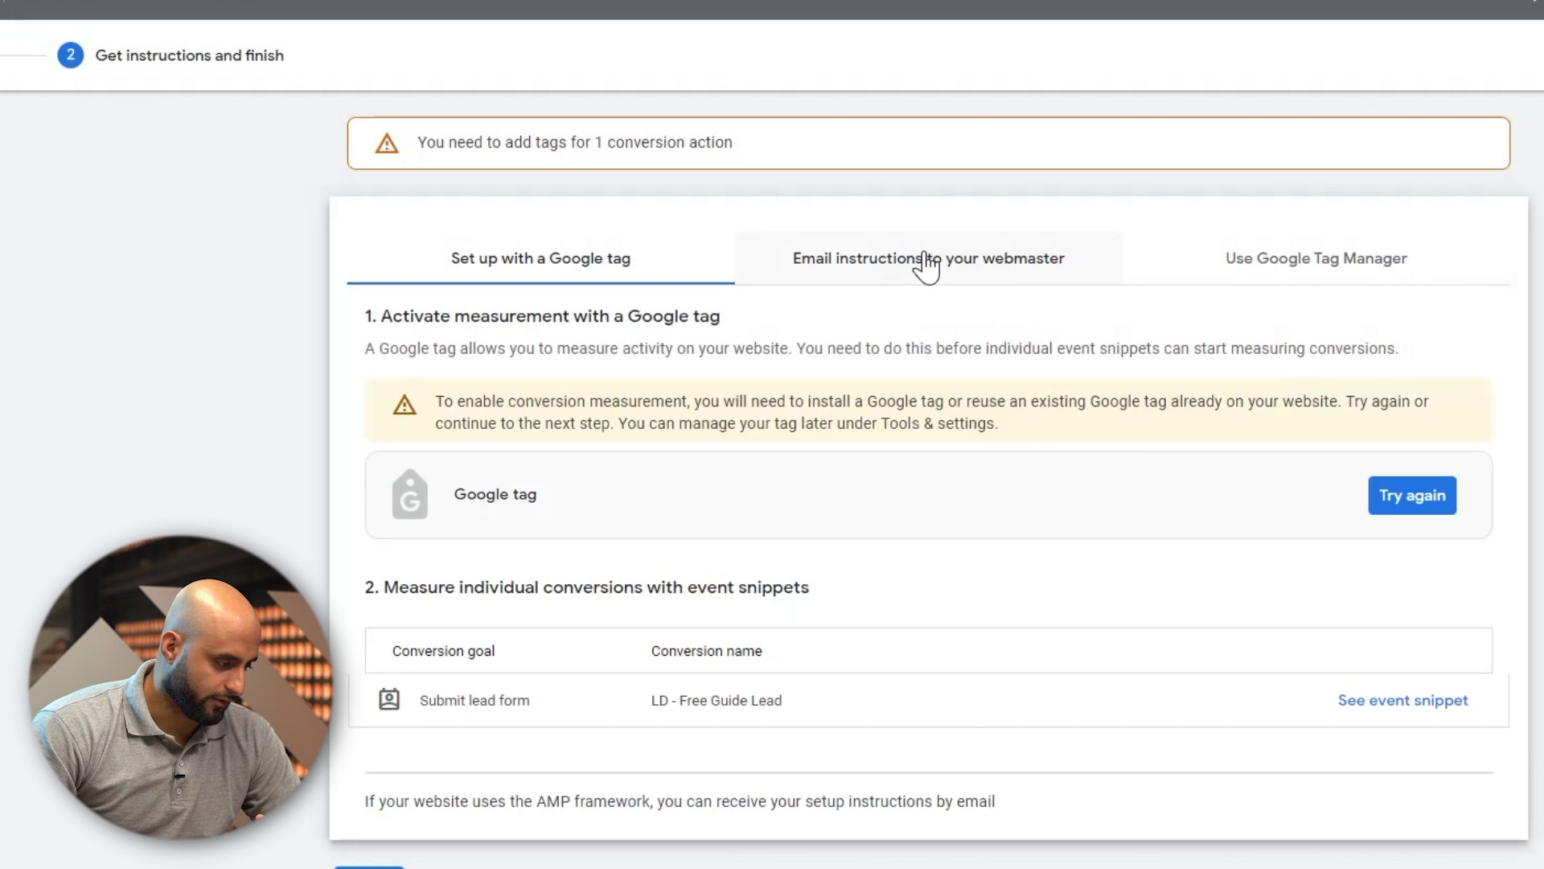
Step: Examine the webmaster email instructions and the Google Tag Manager instructions with the conversion ID and the label for LD - Free Guide Lead
click(843, 277)
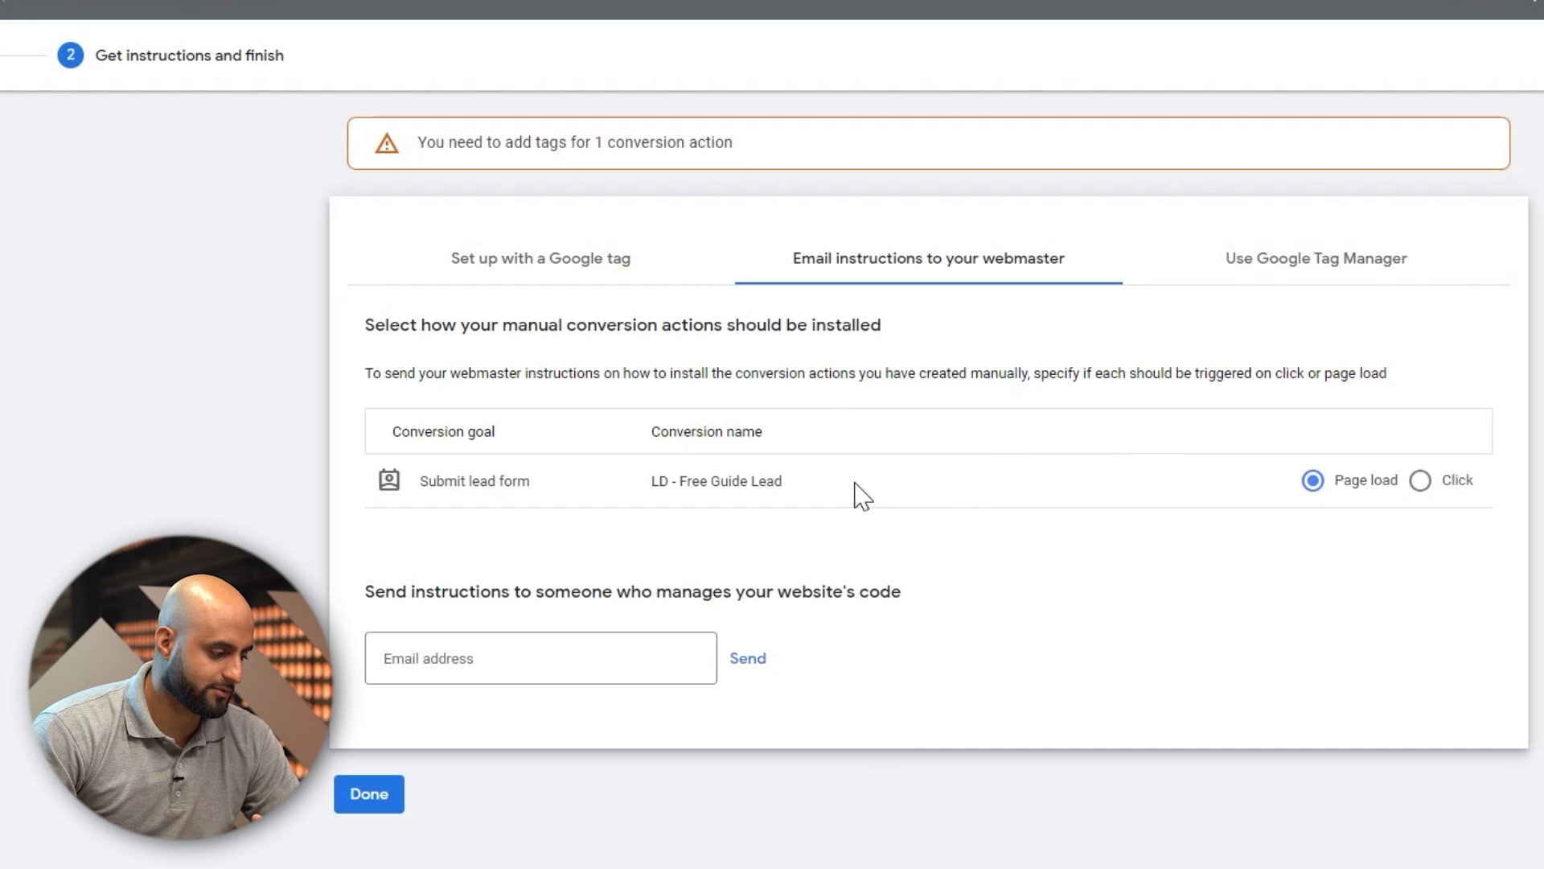
click(1323, 272)
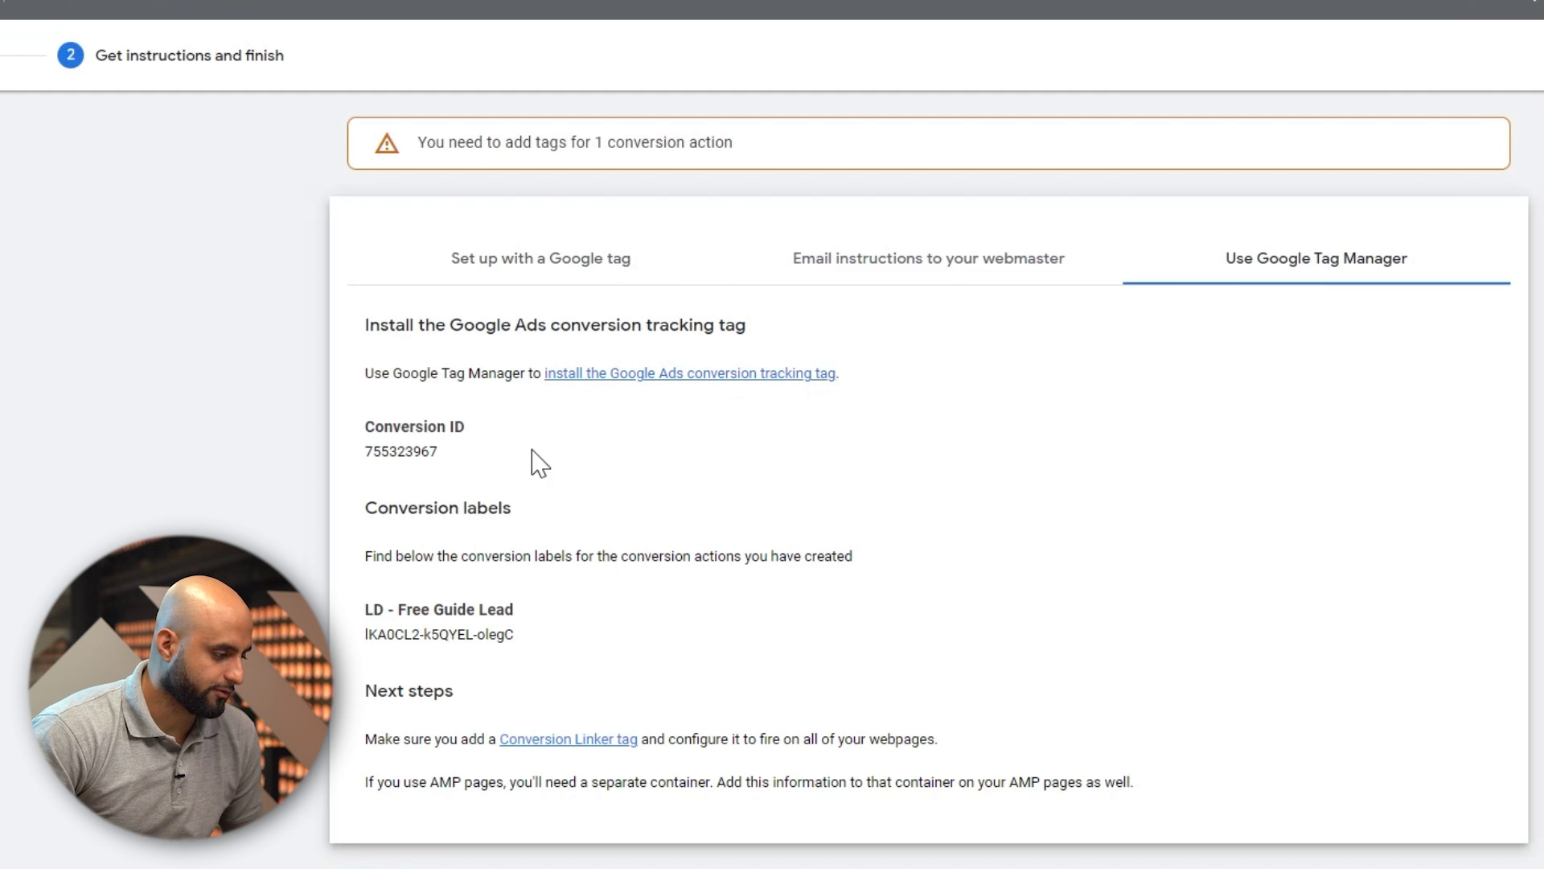
drag(370, 427, 544, 438)
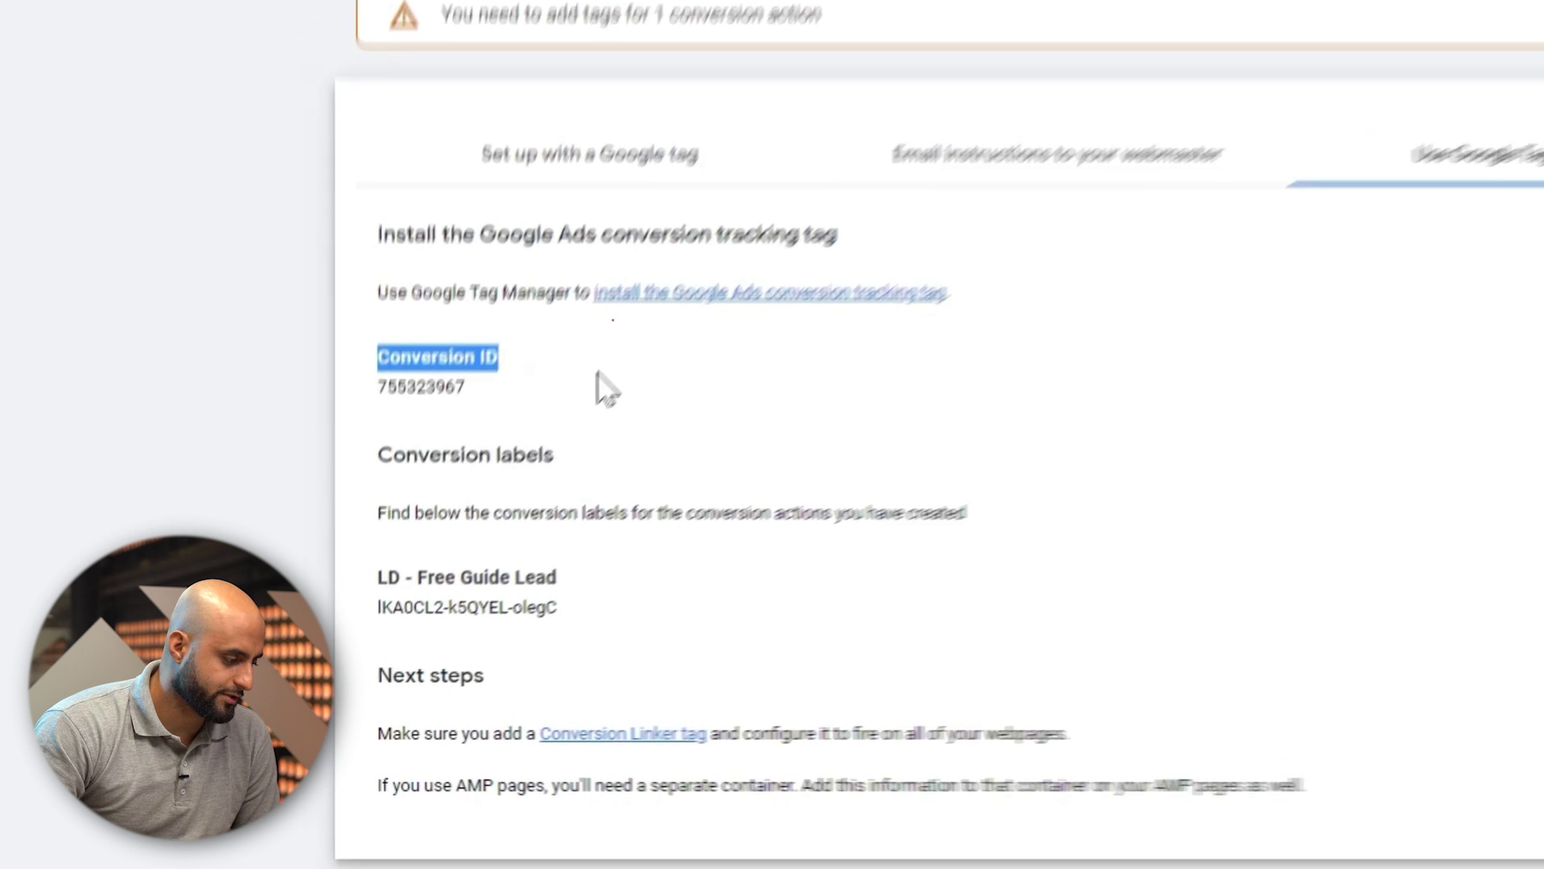
click(541, 407)
drag(431, 428, 745, 534)
click(653, 619)
mouse_move(579, 561)
mouse_down()
mouse_move(403, 558)
mouse_move(379, 575)
mouse_up()
click(645, 595)
mouse_move(645, 595)
mouse_down()
mouse_move(534, 614)
mouse_move(354, 600)
mouse_up()
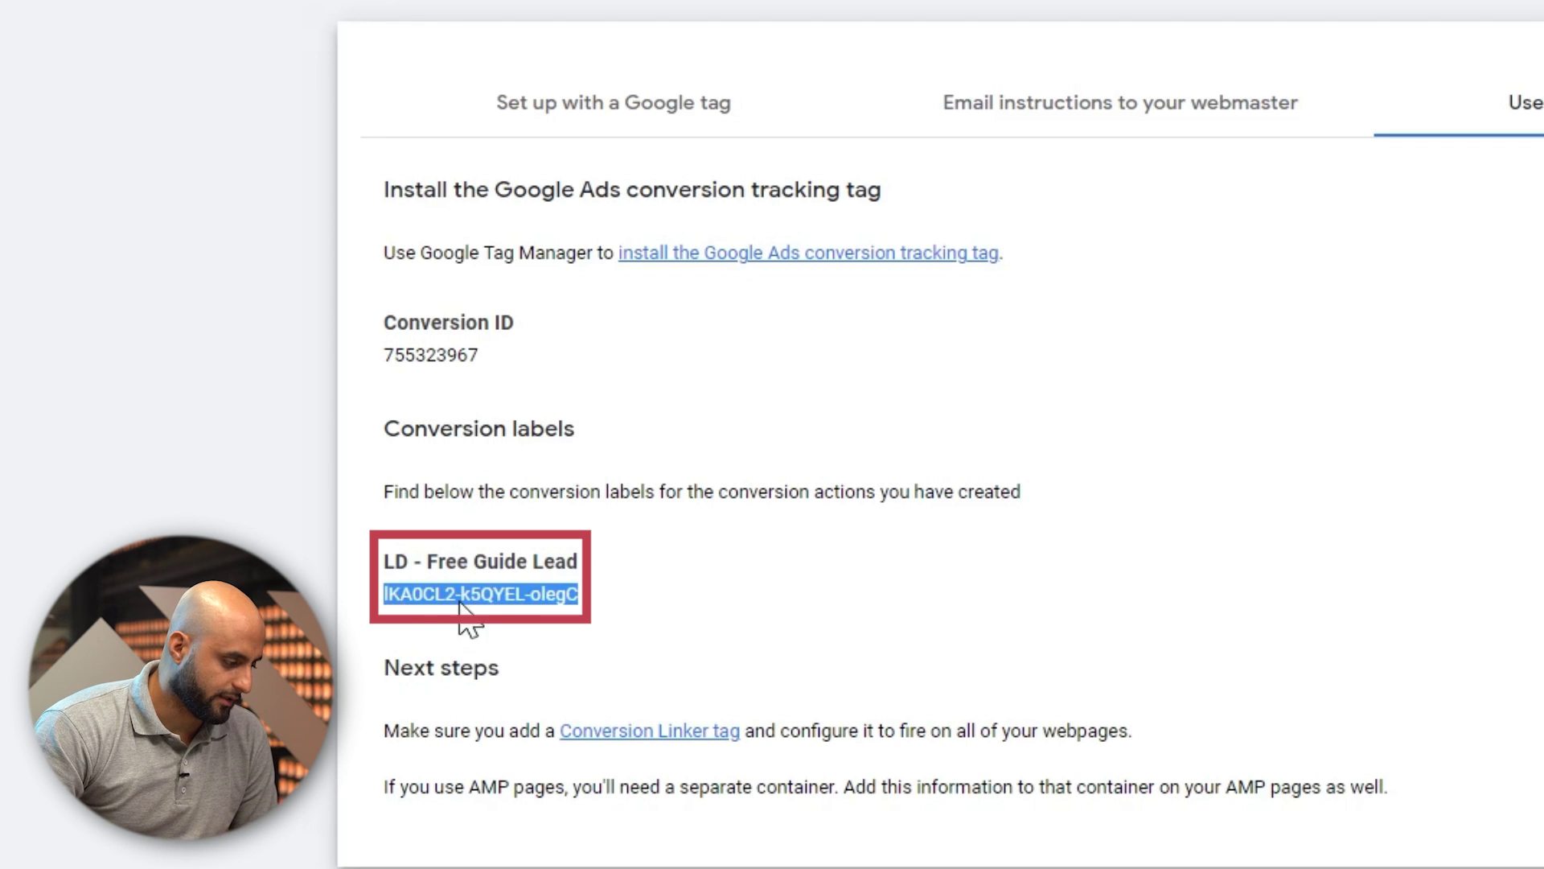
mouse_move(592, 621)
mouse_down()
mouse_move(386, 637)
mouse_move(369, 611)
mouse_up()
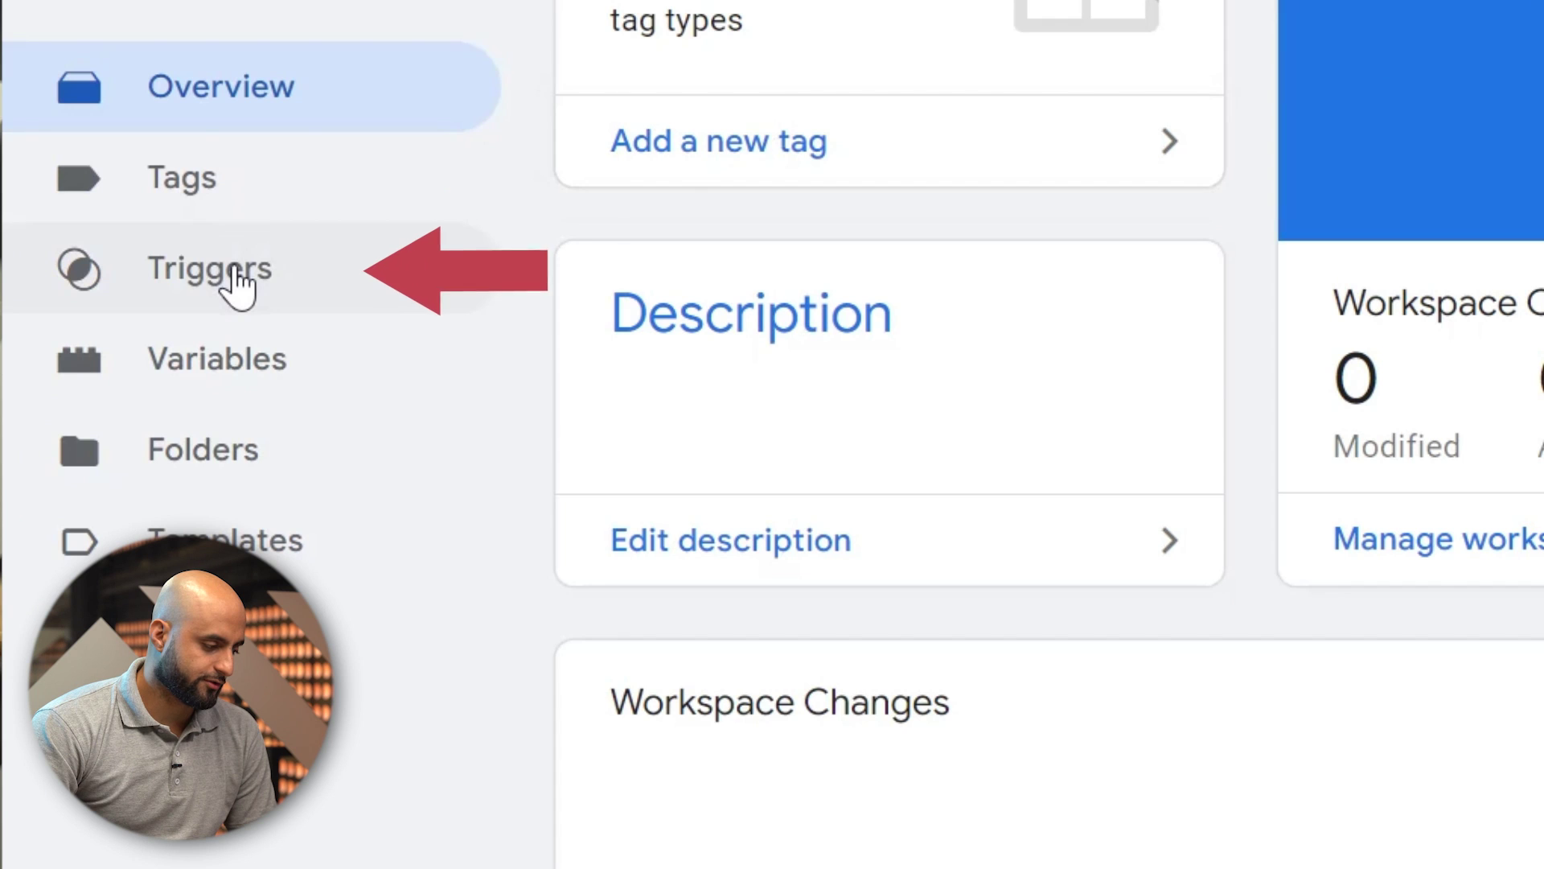
Step: Switch to Google Tag Manager, review the container's triggers, variables and tags, and start a new tag
click(201, 407)
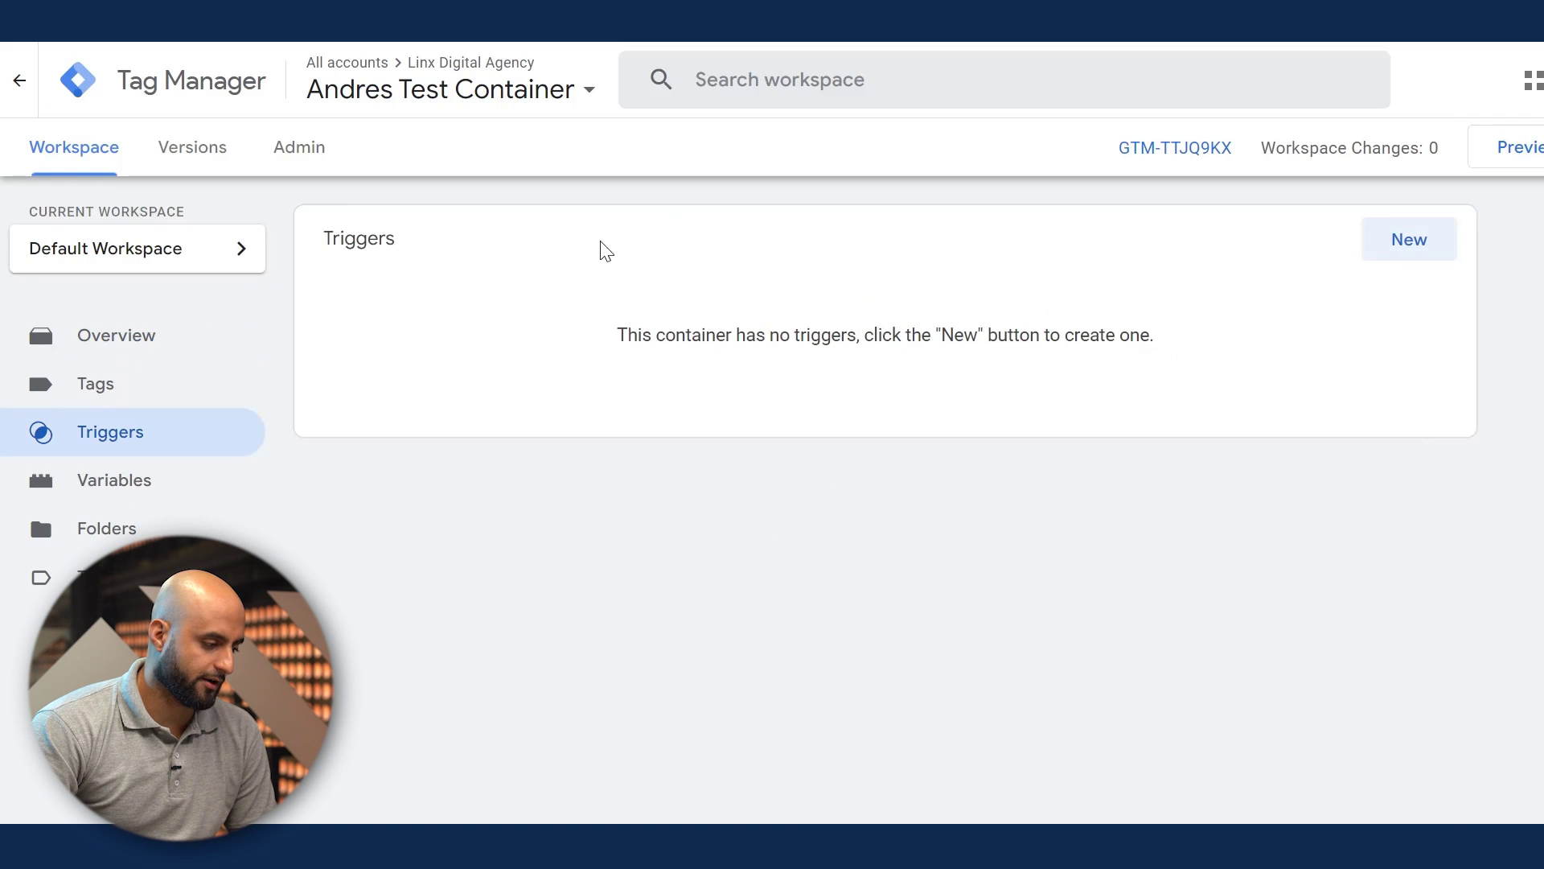
drag(977, 334, 544, 355)
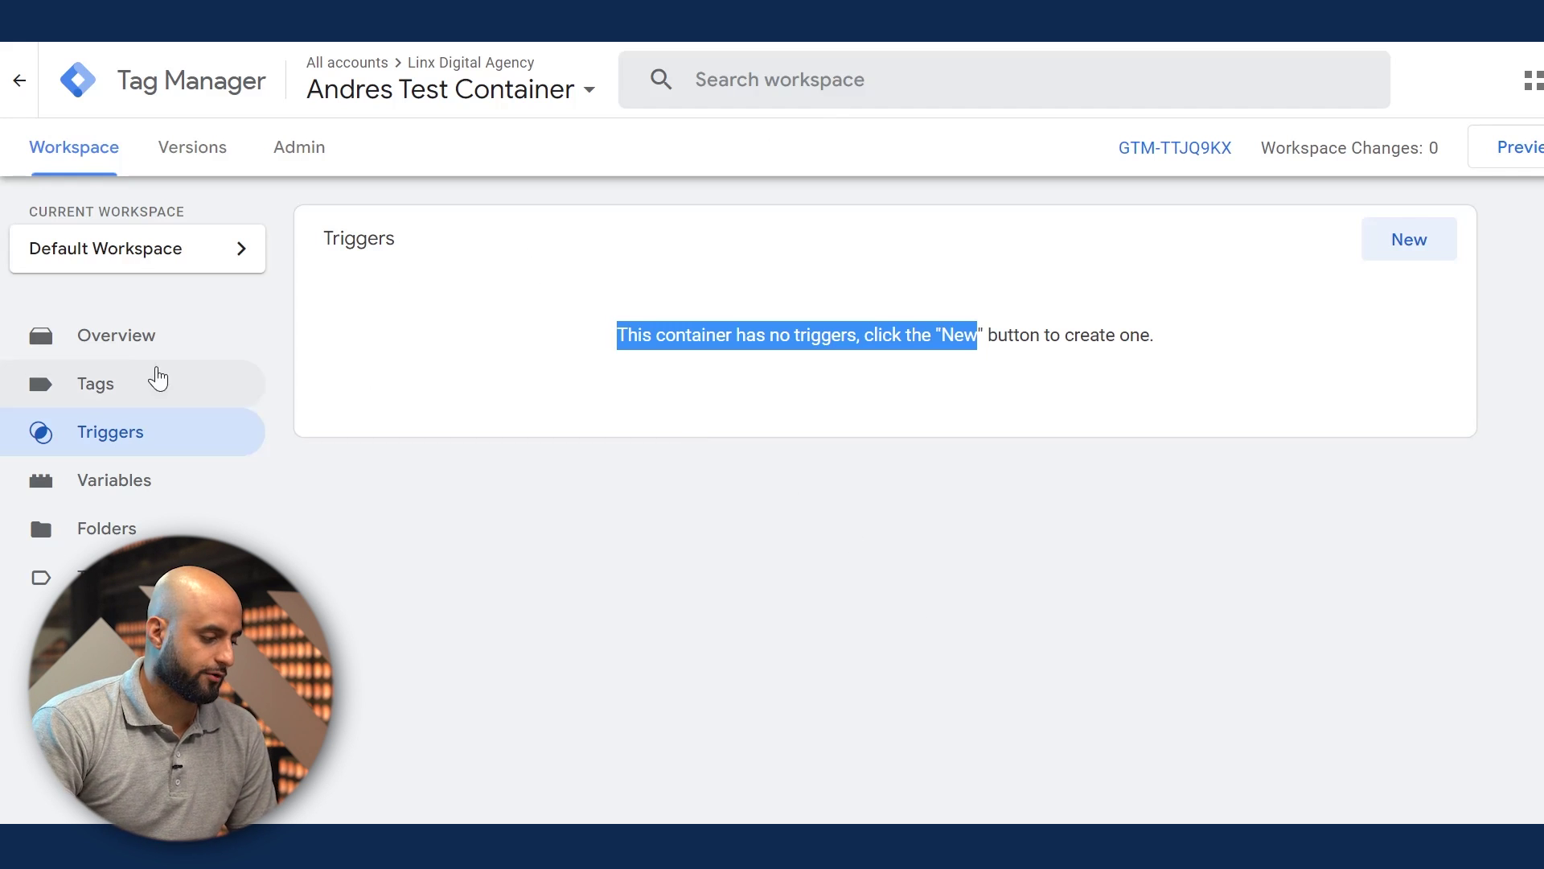
click(134, 485)
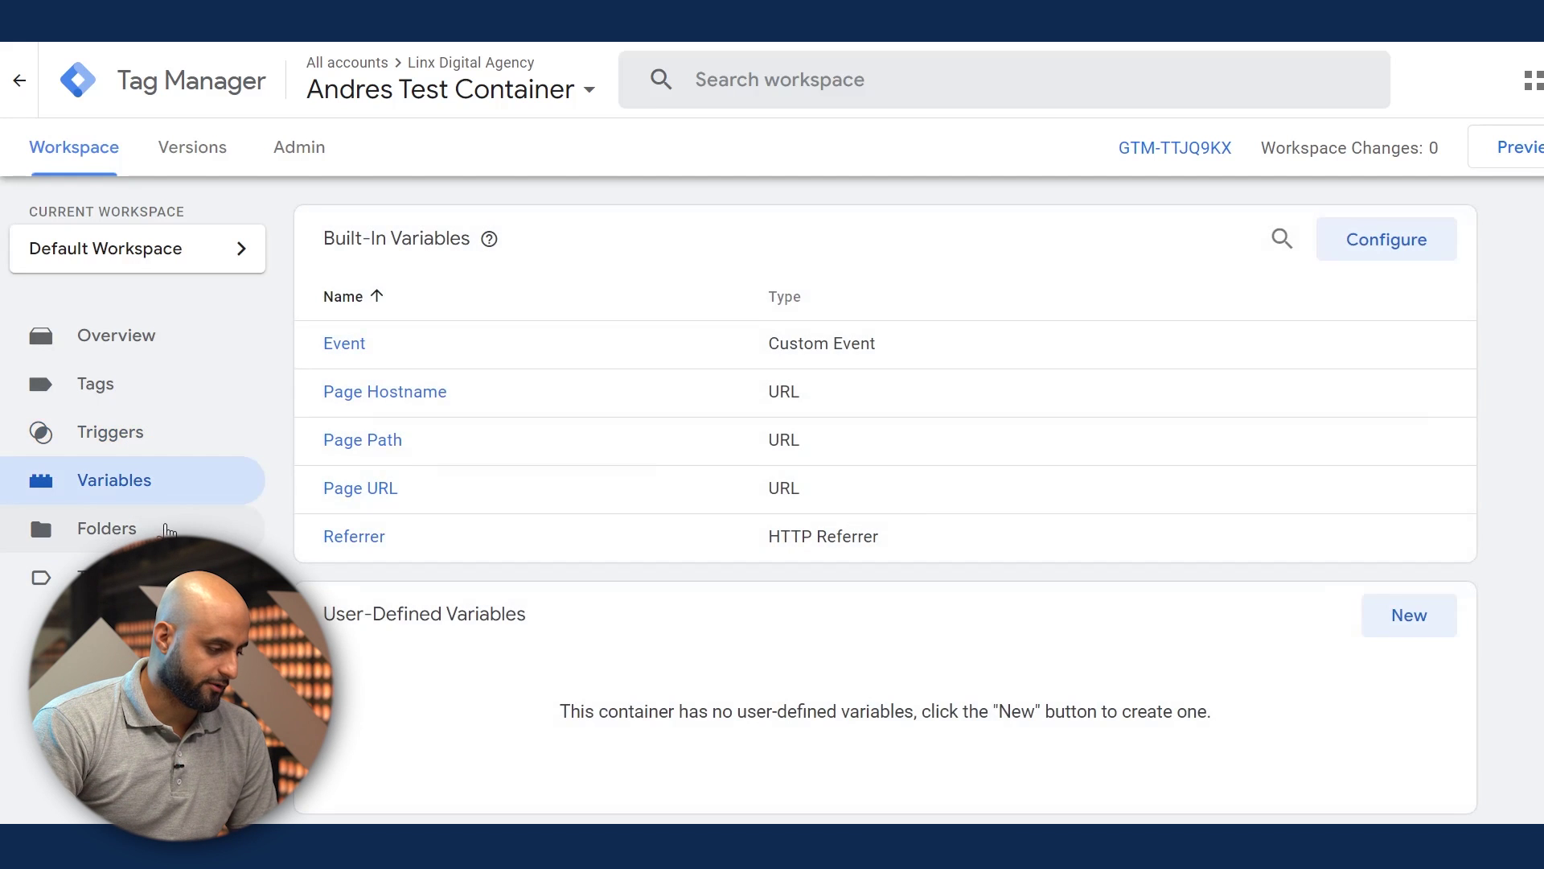
click(128, 393)
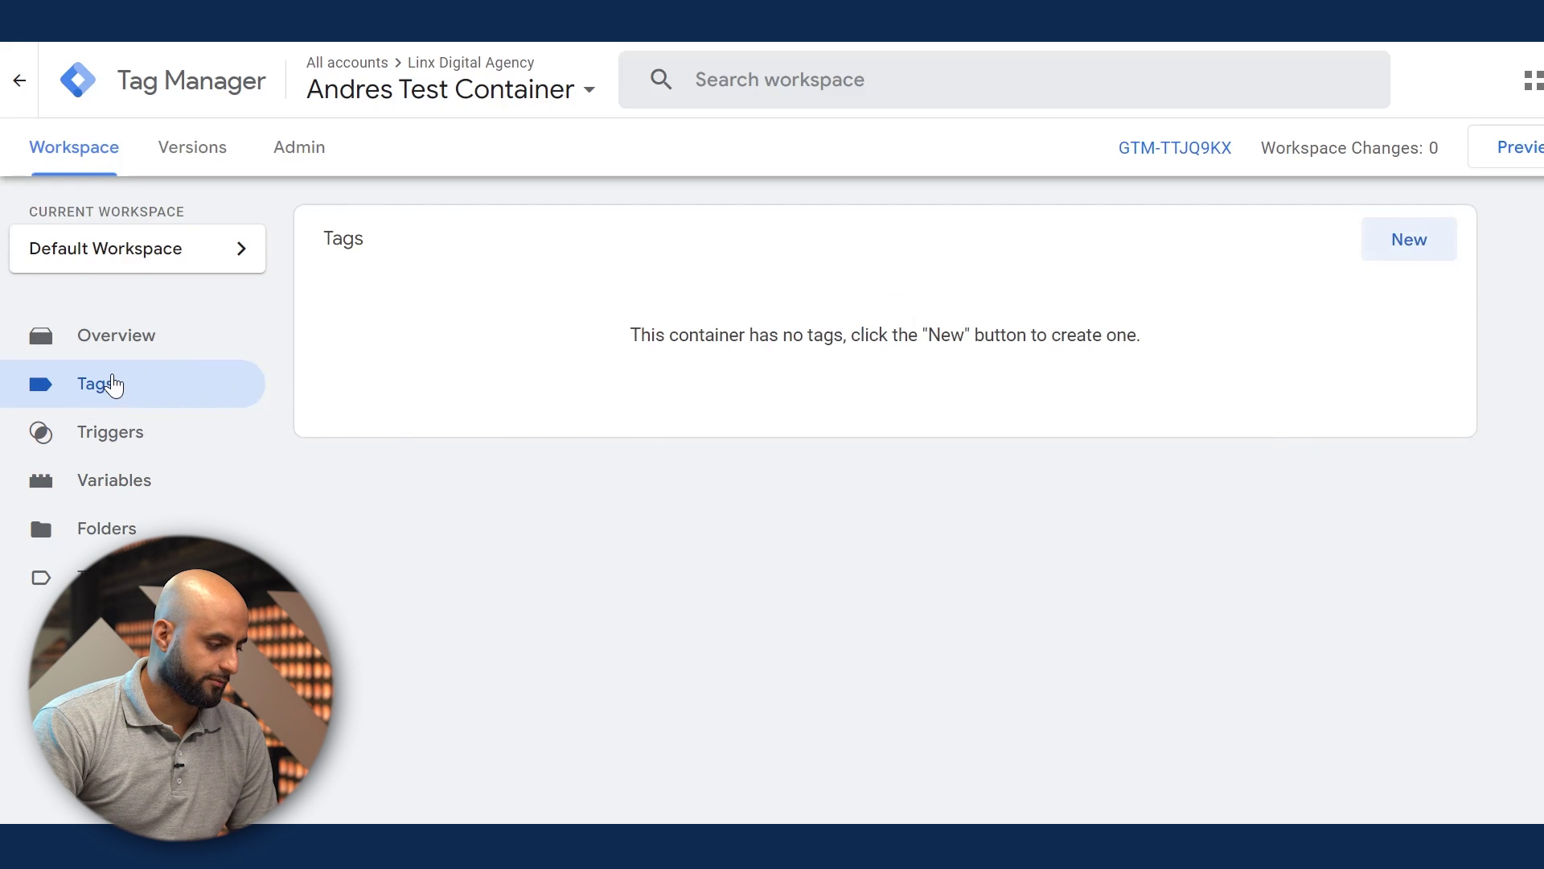
click(133, 337)
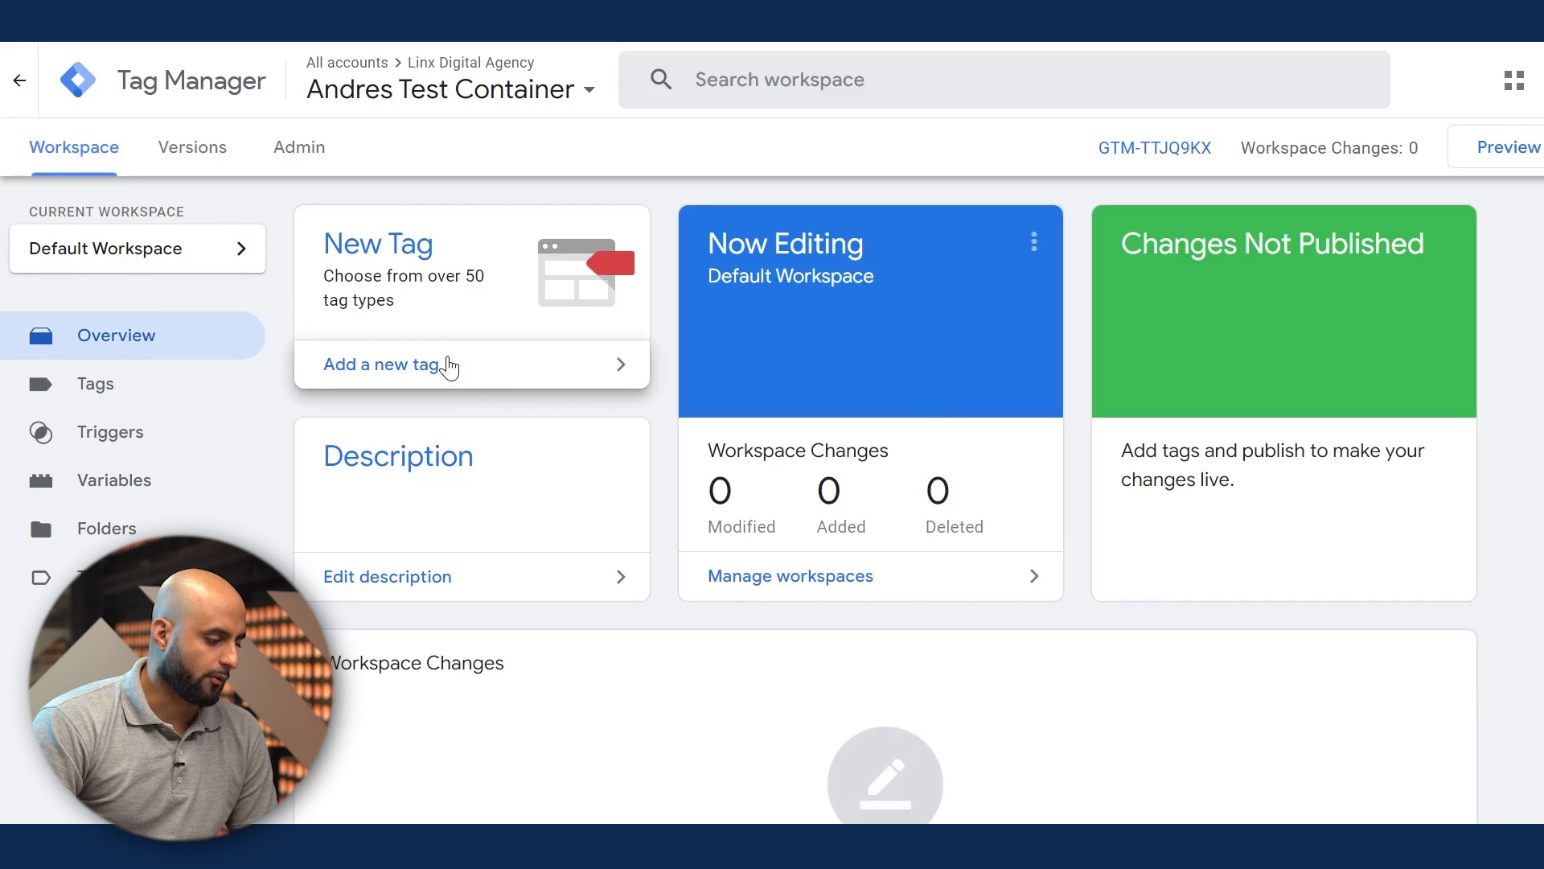
click(649, 367)
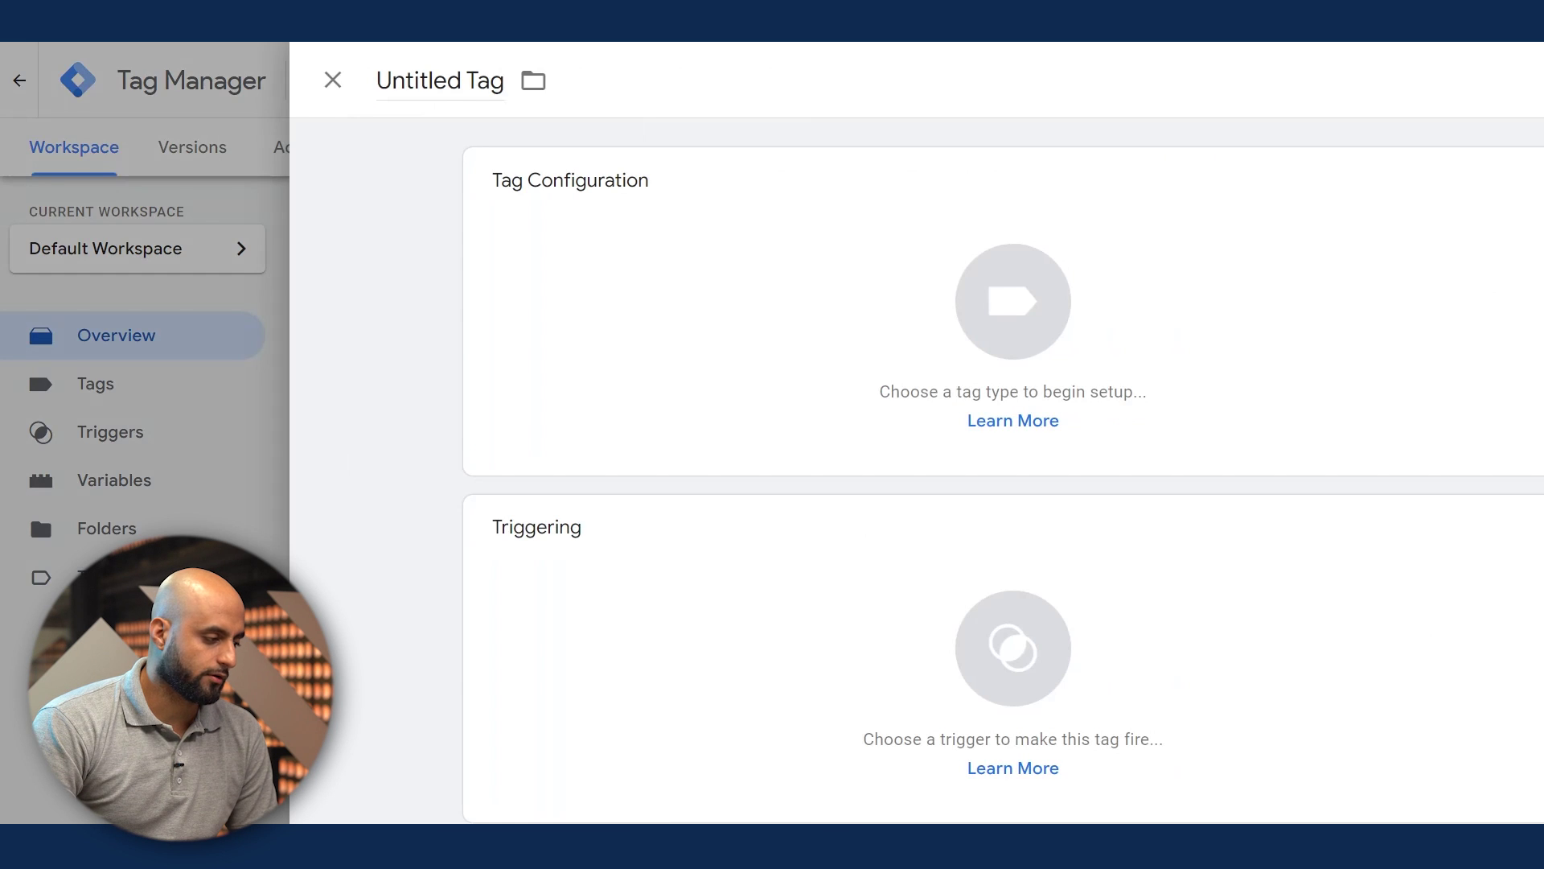
Step: Switch back to Google Ads and read the next-steps instruction on adding a Conversion Linker tag for all webpages
click(426, 42)
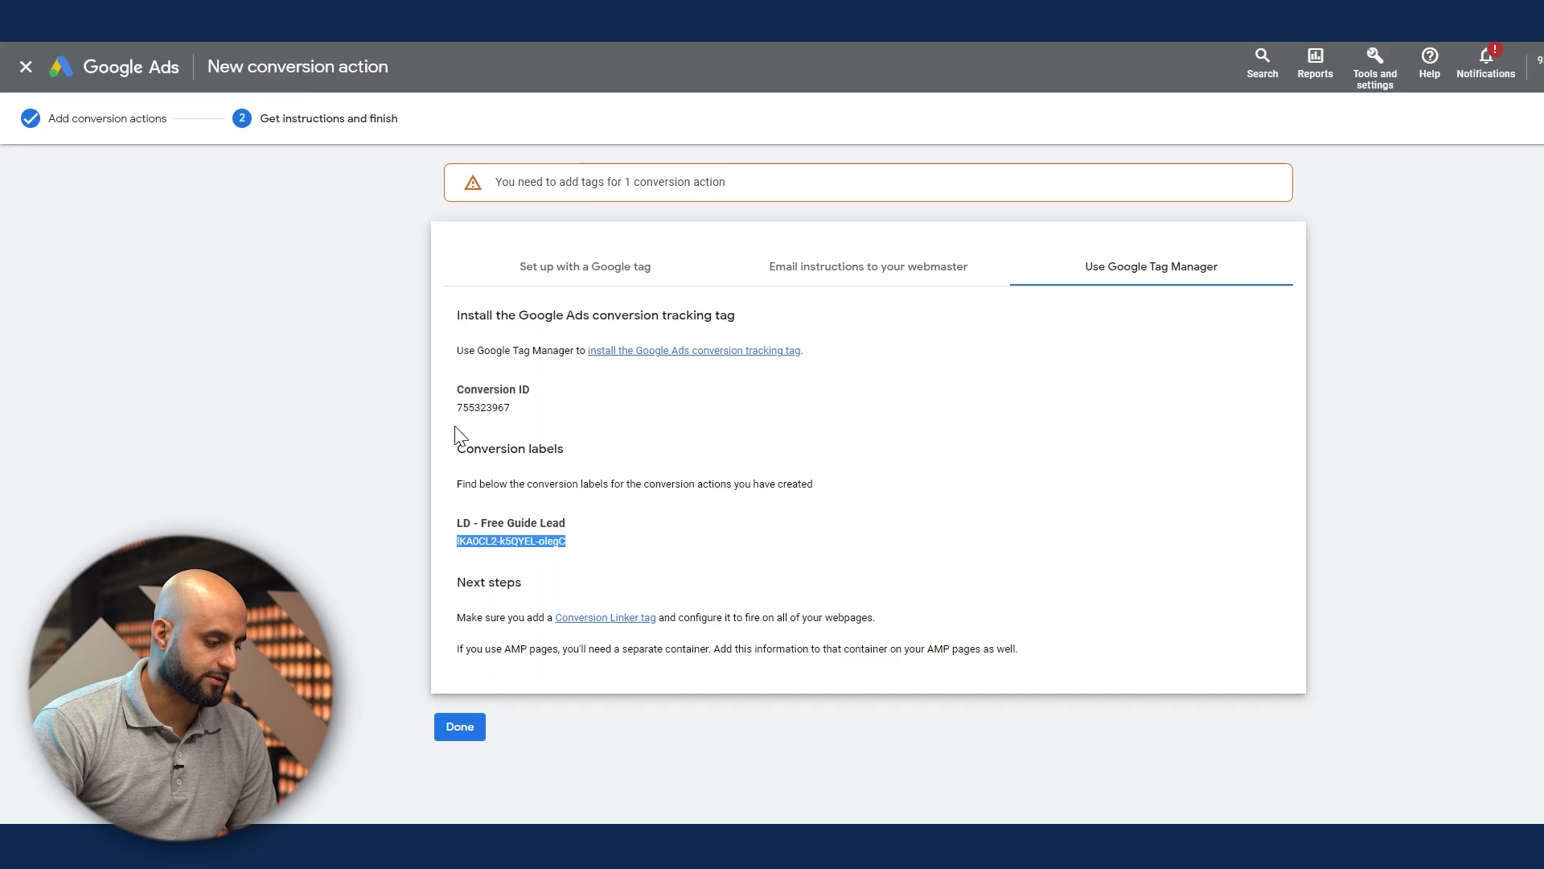
click(760, 515)
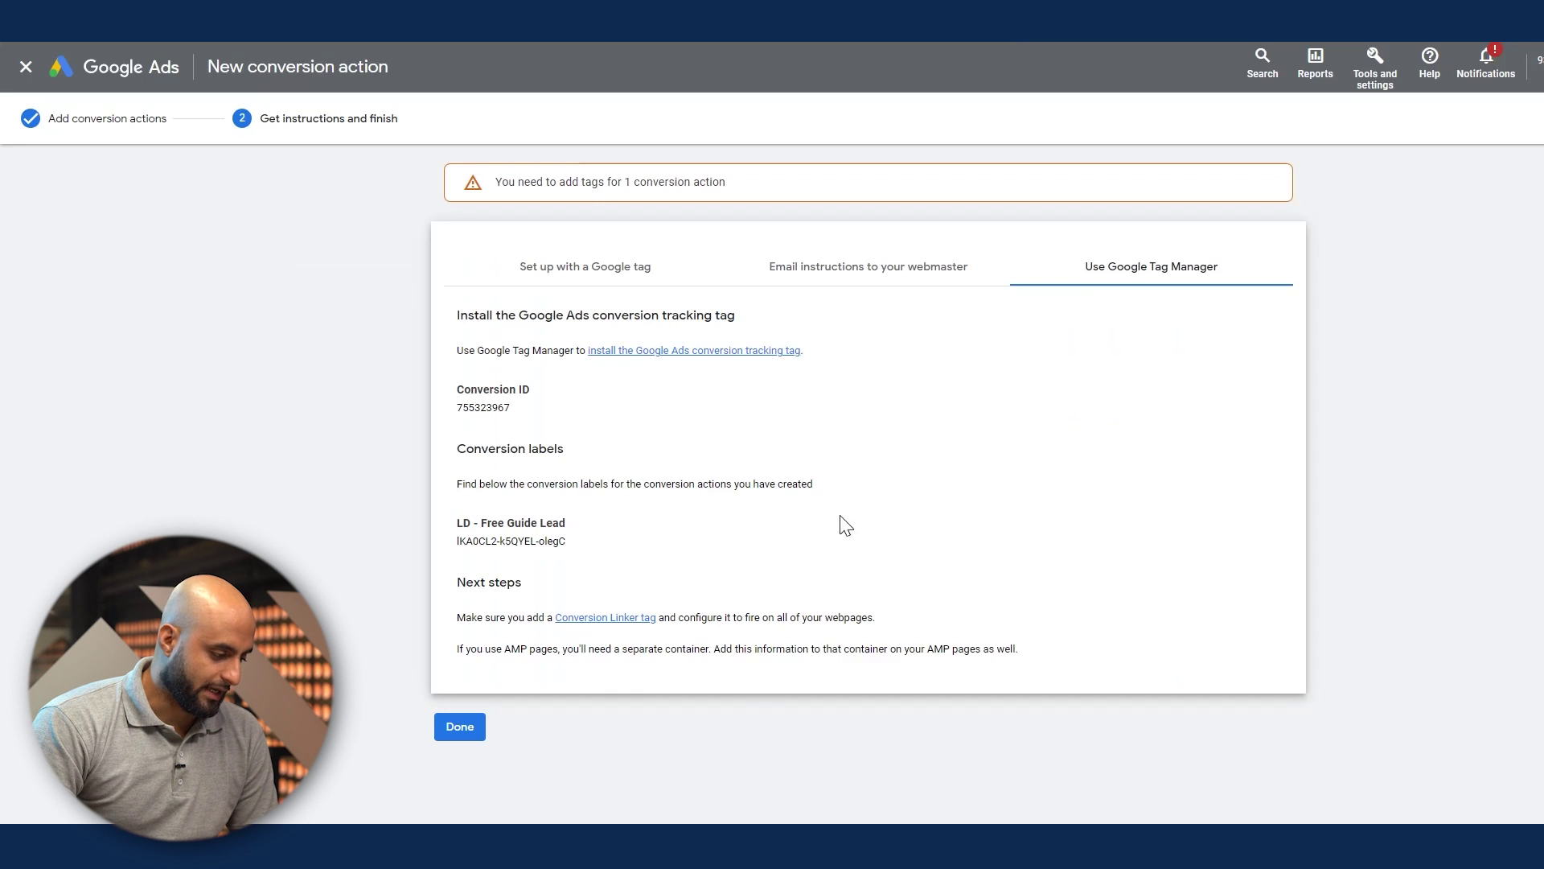
drag(879, 618, 439, 622)
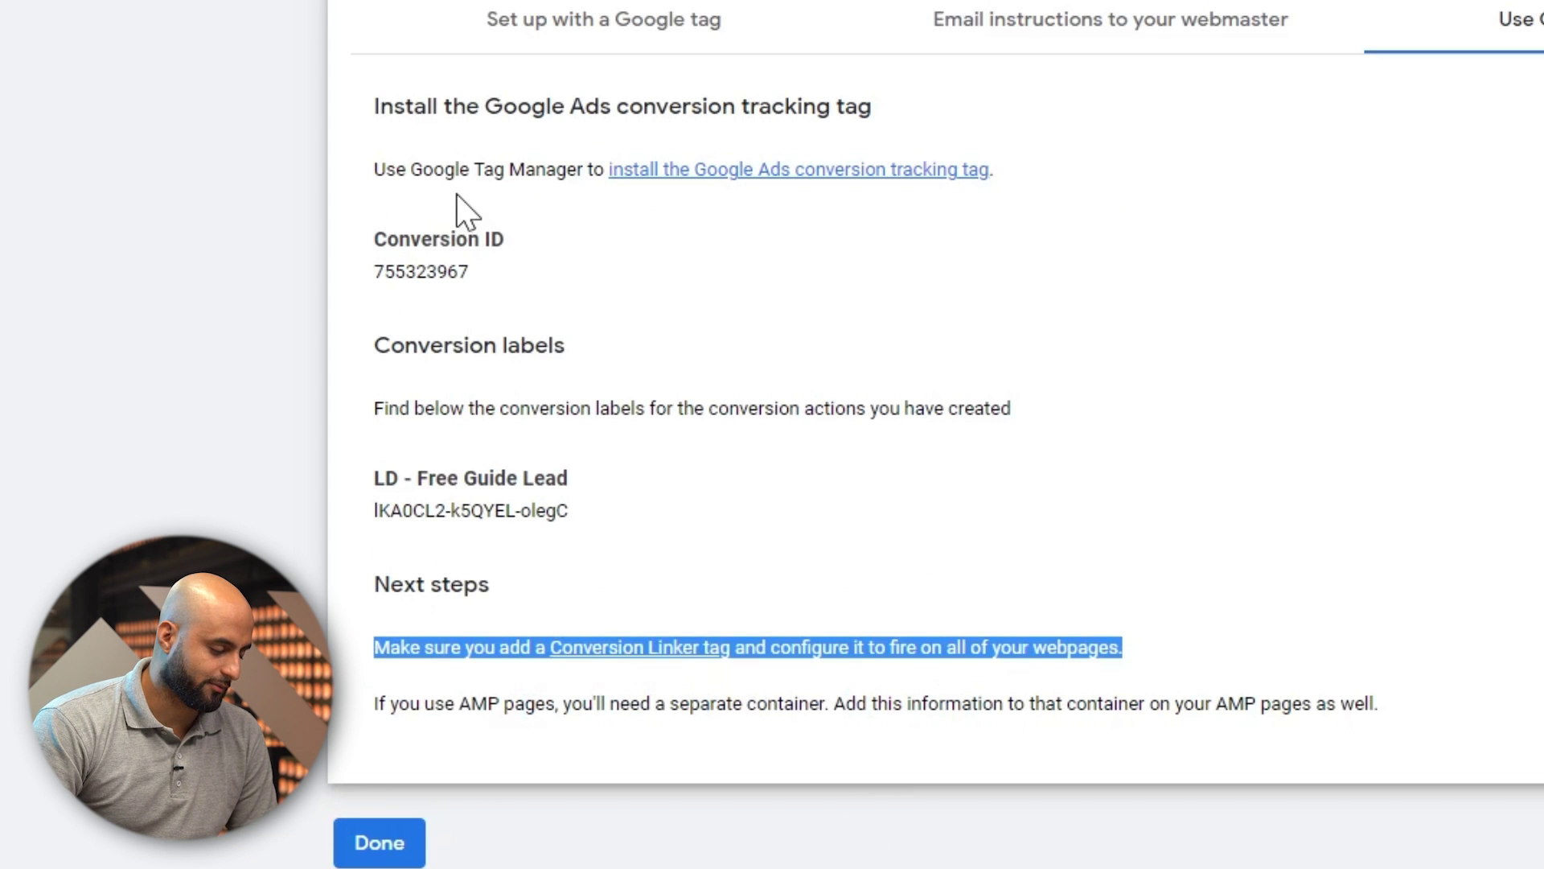
click(738, 507)
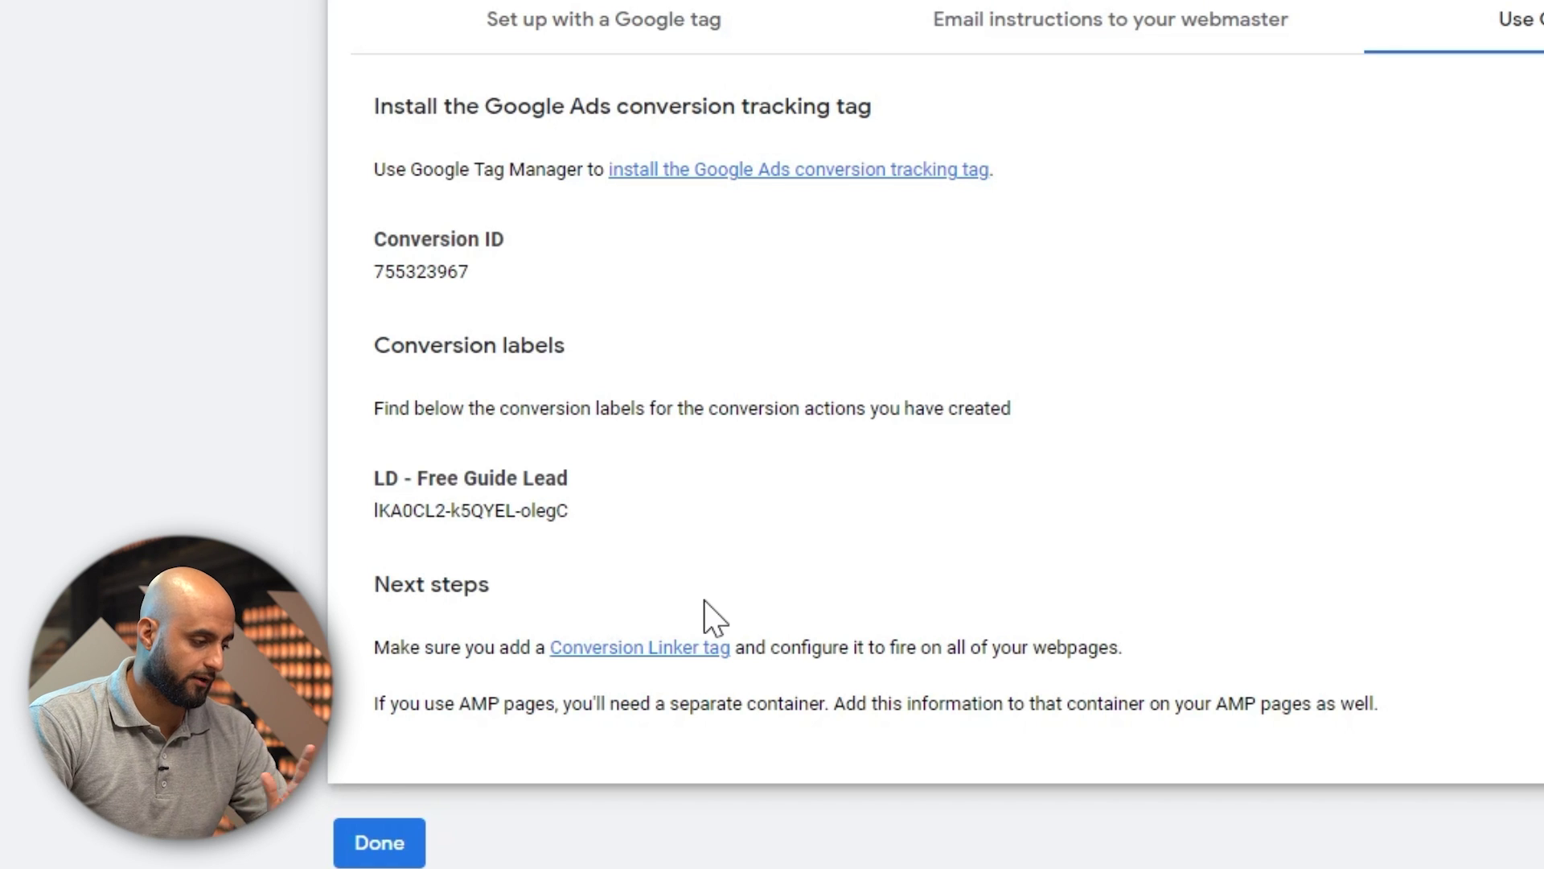
Step: Switch to Google Tag Manager and start a new tag named Conv Loinker with the Conversion Linker tag type
drag(1123, 648, 356, 644)
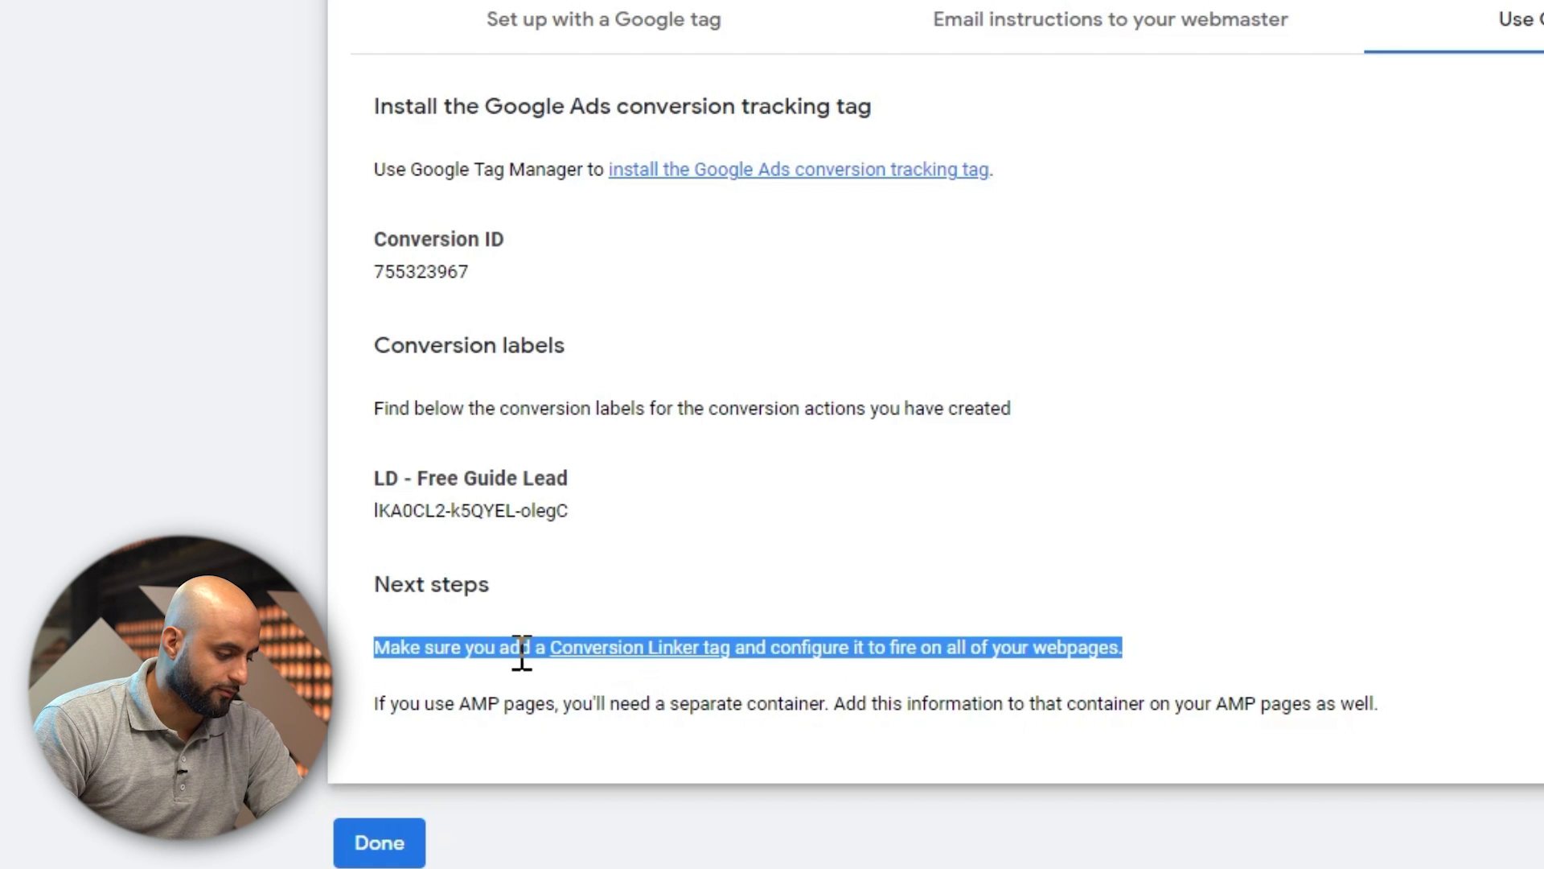
click(427, 680)
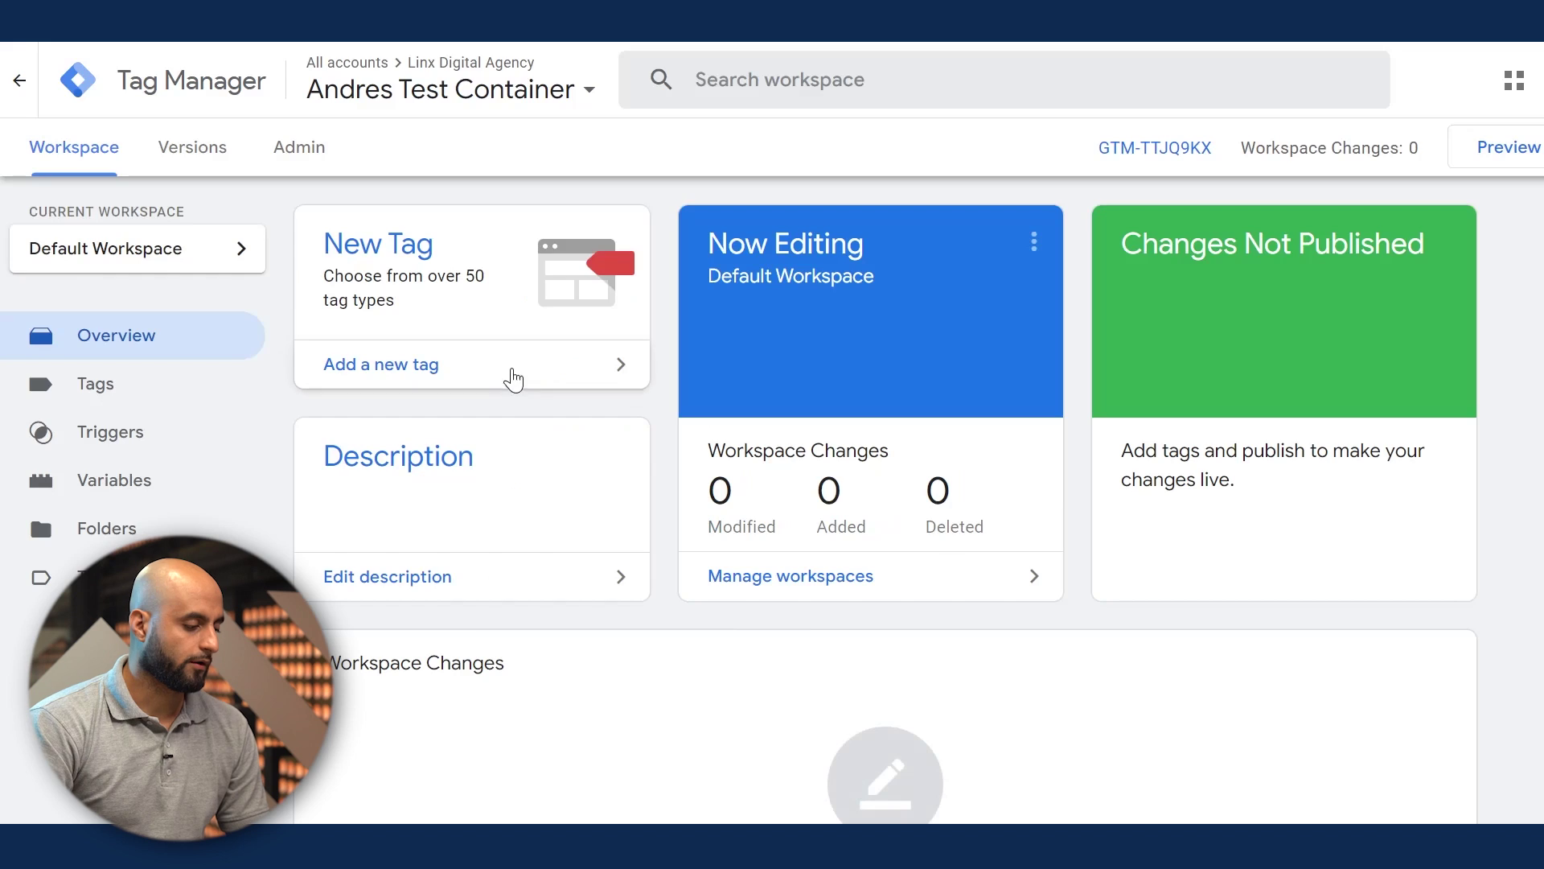
click(502, 367)
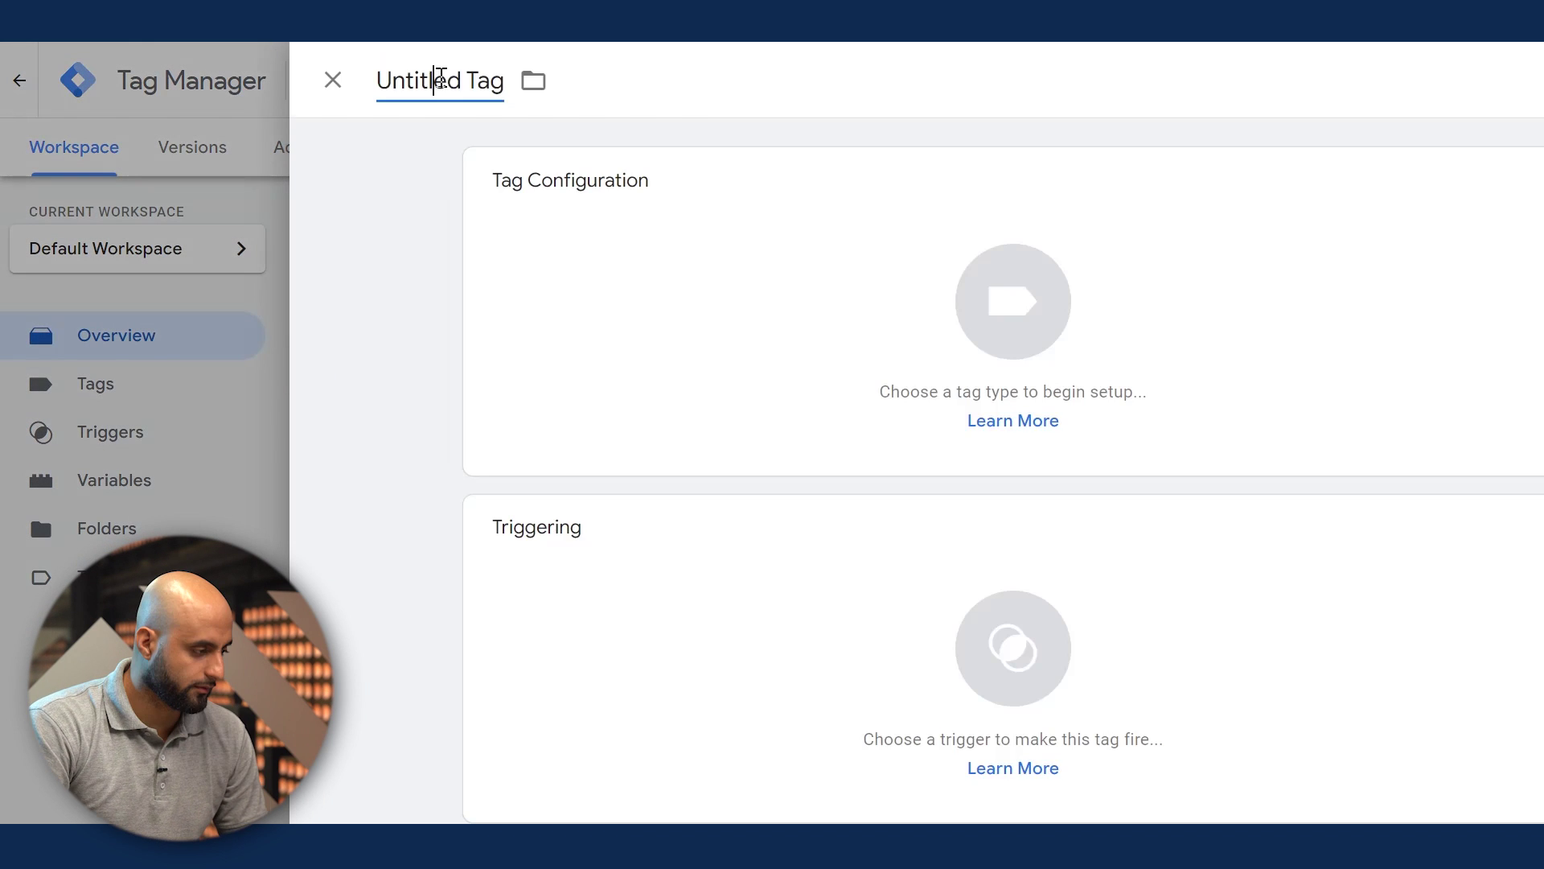
click(437, 75)
text(Conv Loinker)
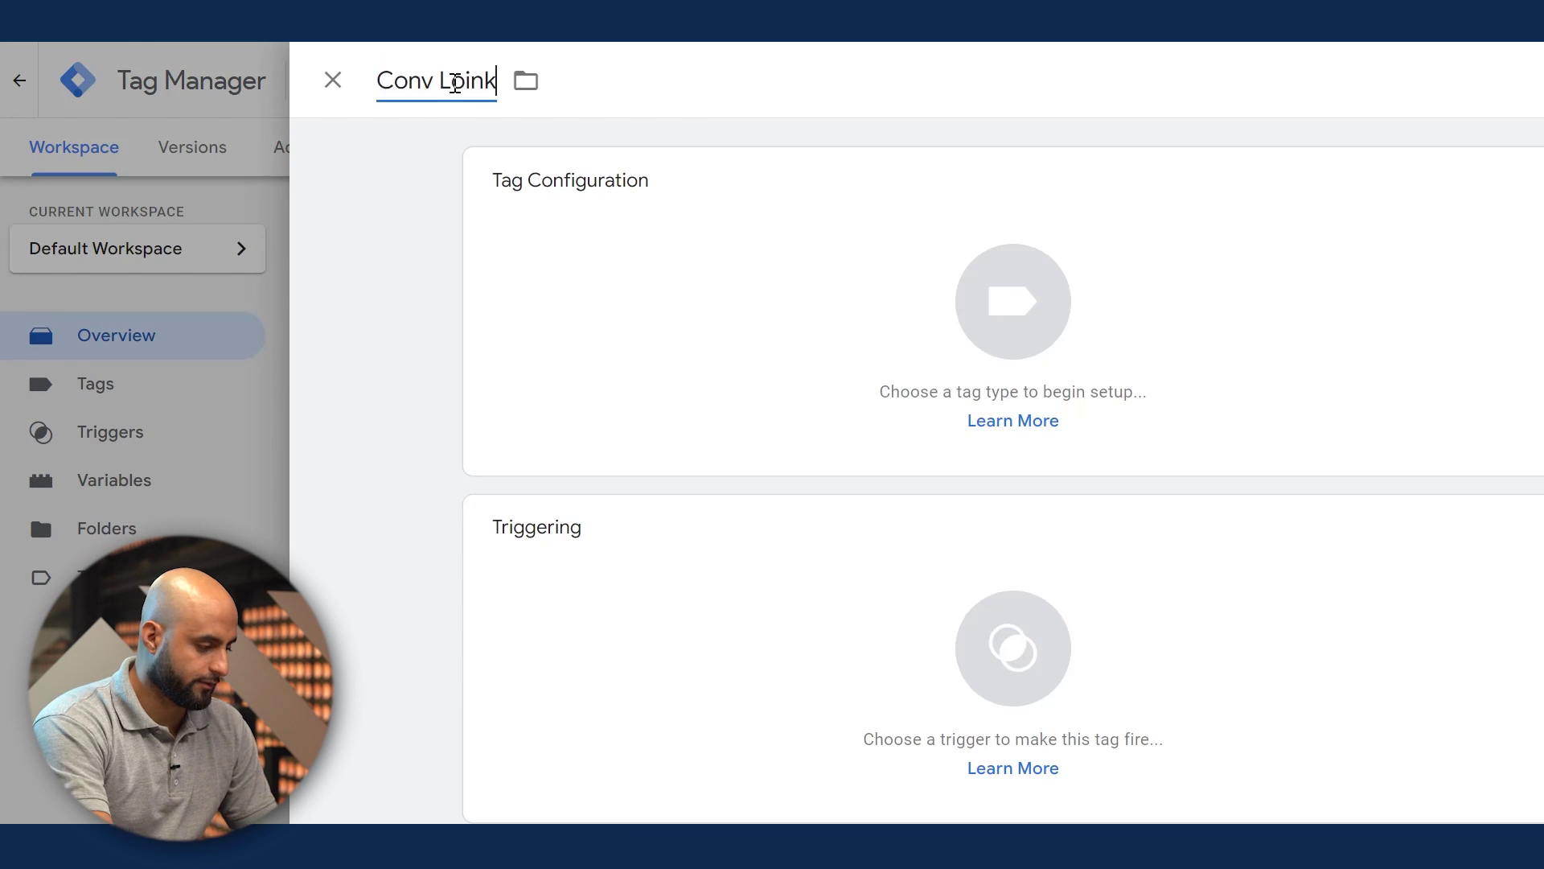
click(720, 297)
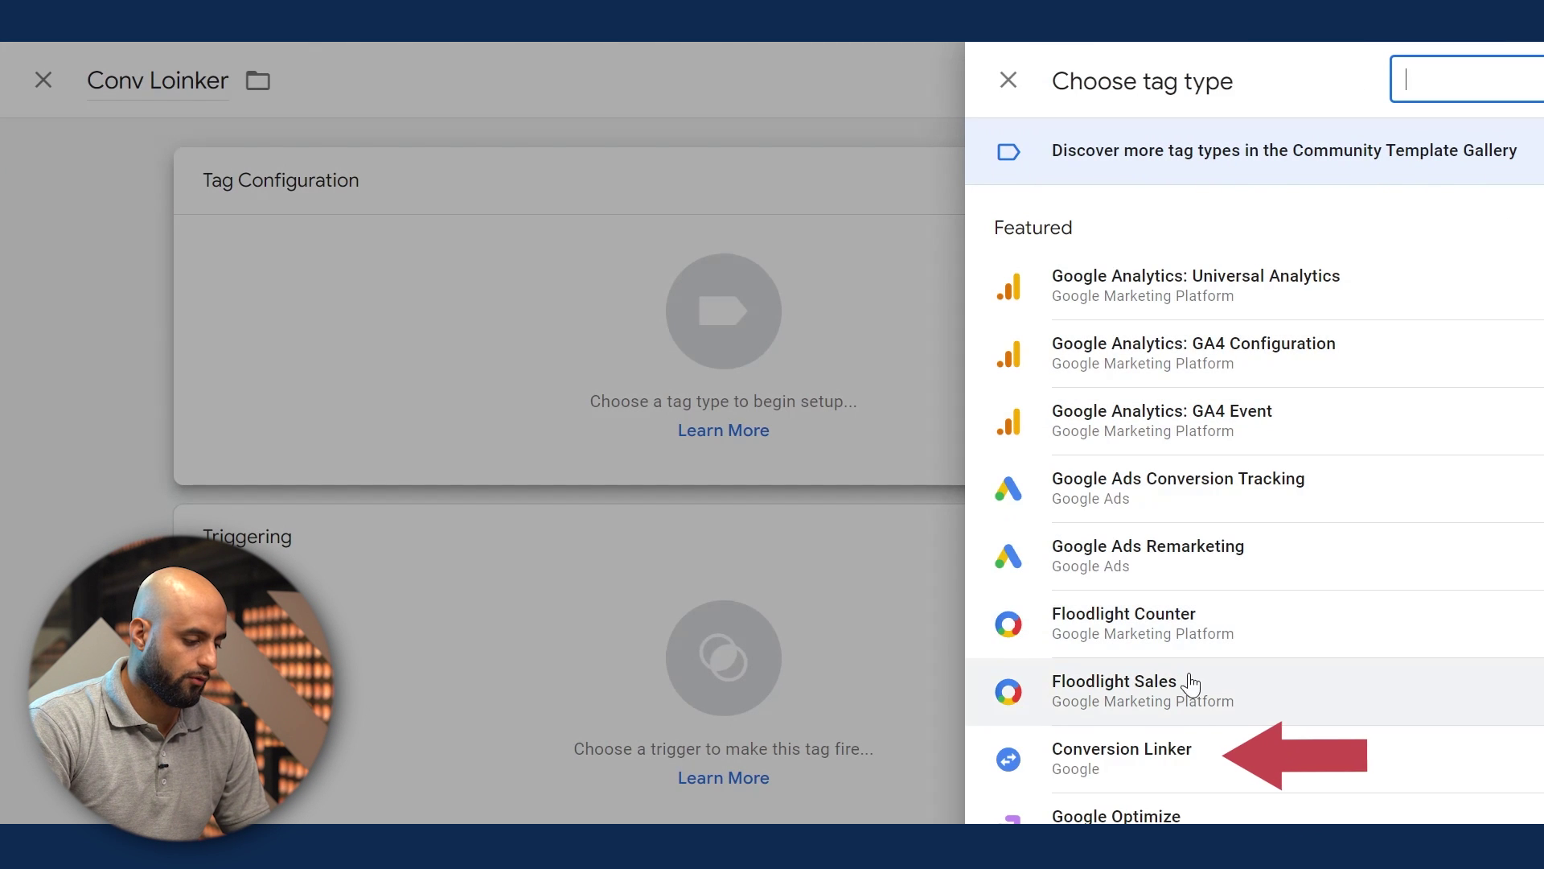
click(1176, 752)
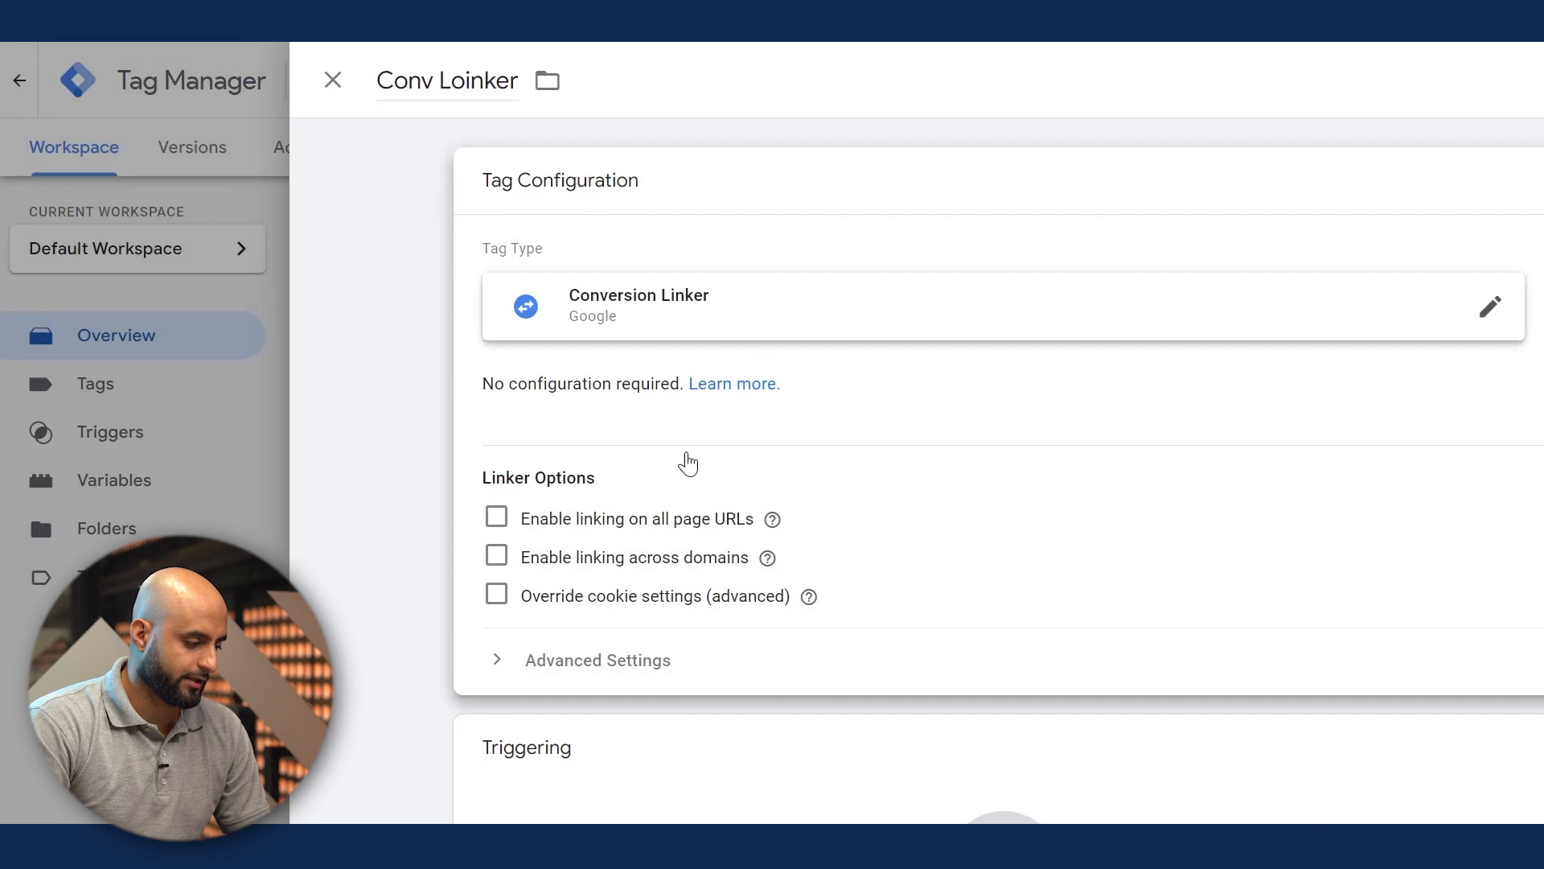
Step: Review the Conversion Linker's advanced settings, set the tag to fire on all pages and save it as Conv Linker
click(504, 644)
scroll(644, 479, down, 3)
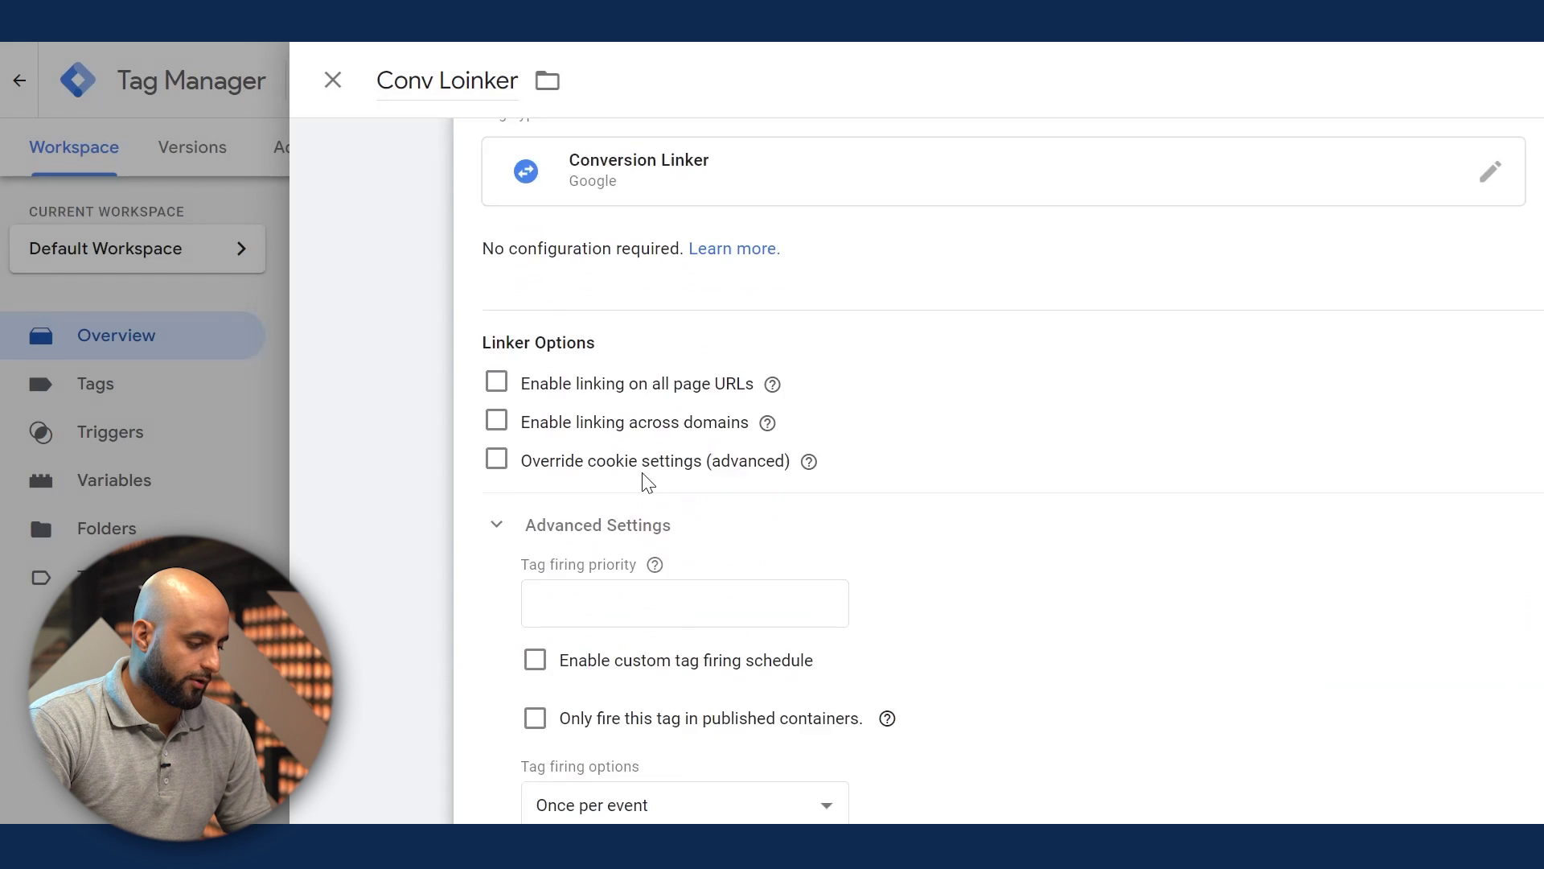
click(492, 406)
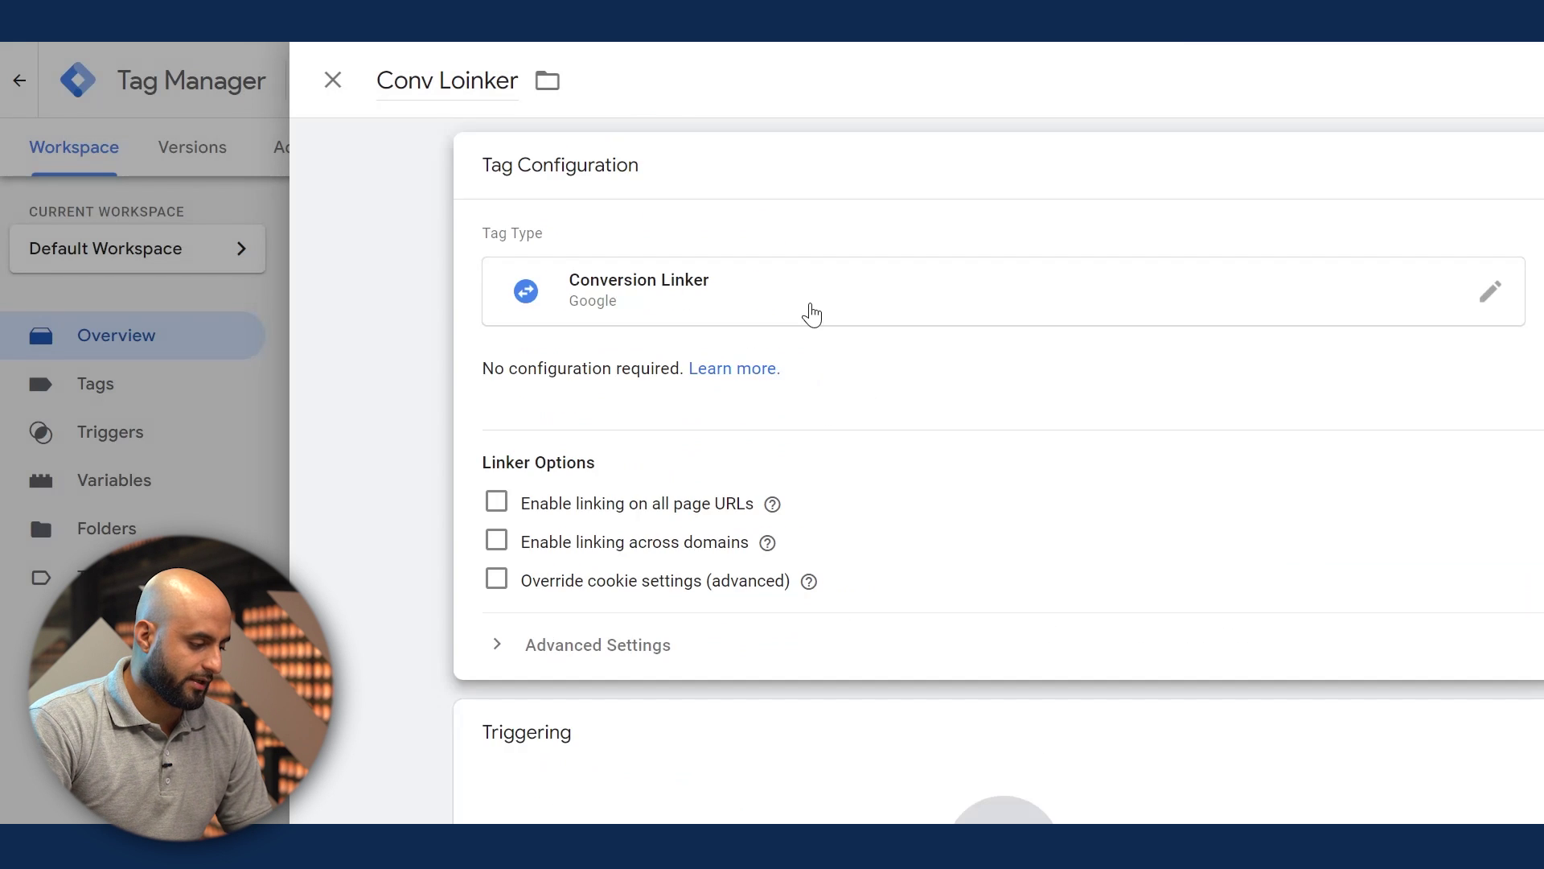
click(820, 814)
click(358, 206)
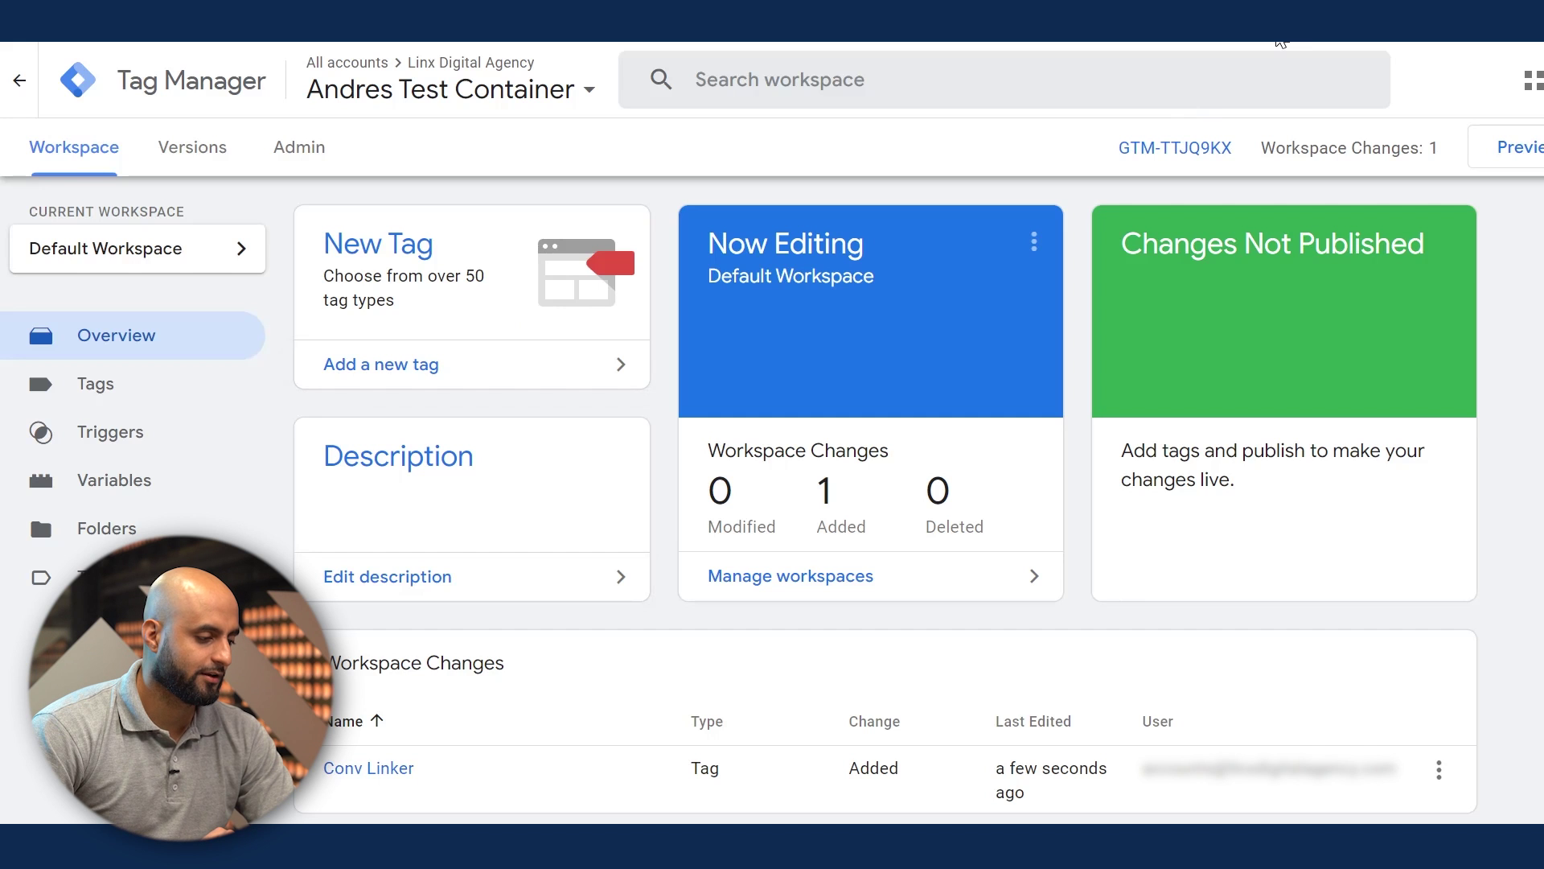
Step: View the container's installation code, and switch to Google Ads to read the conversion ID and the label for LD - Free Guide Lead
click(1217, 160)
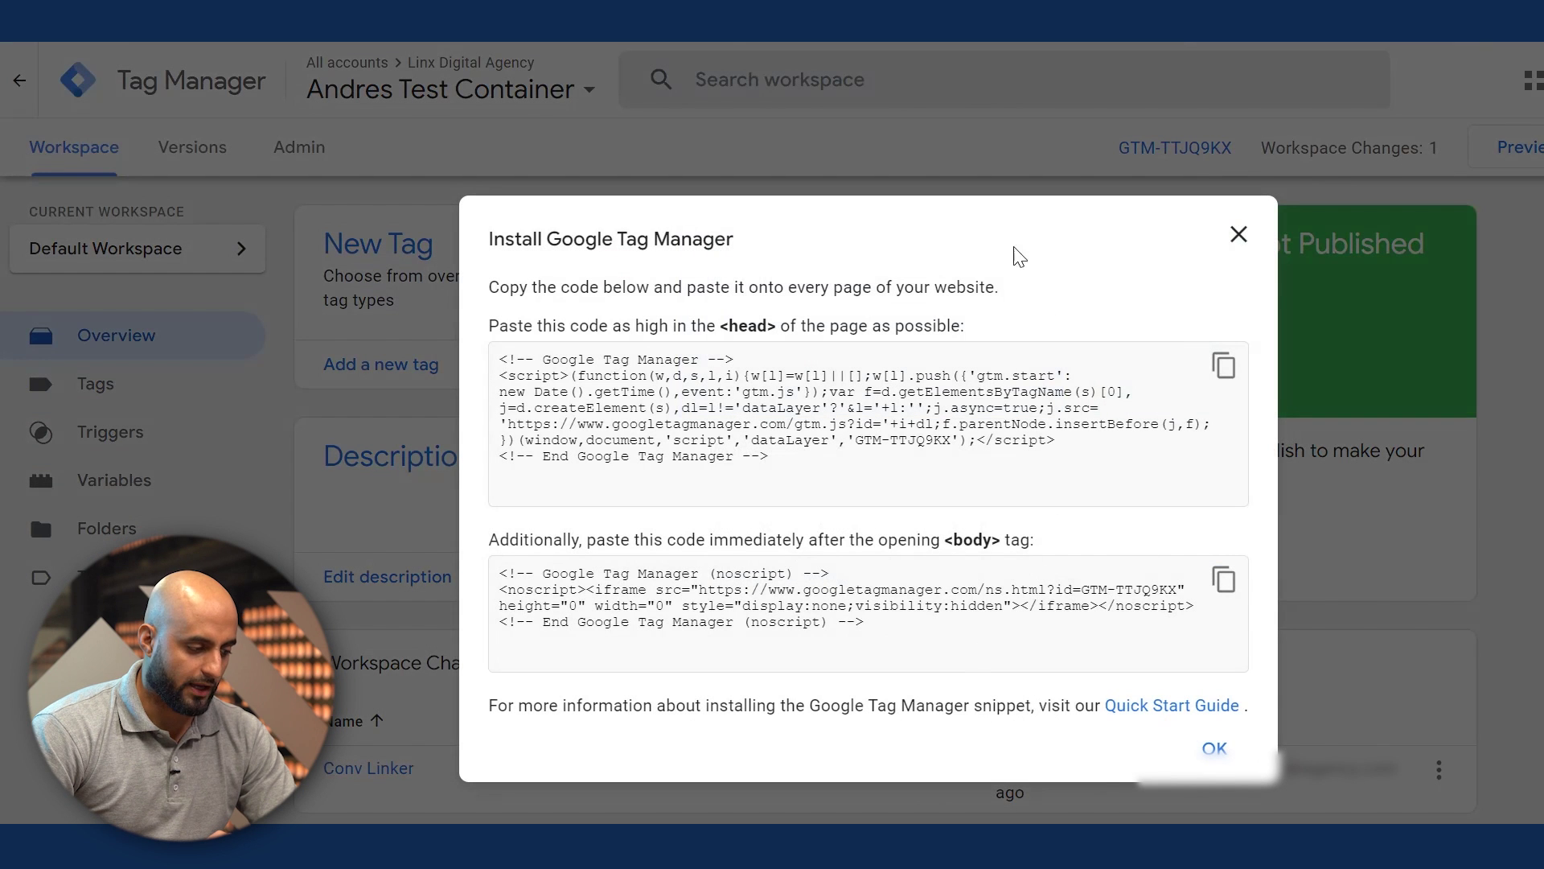
click(1238, 235)
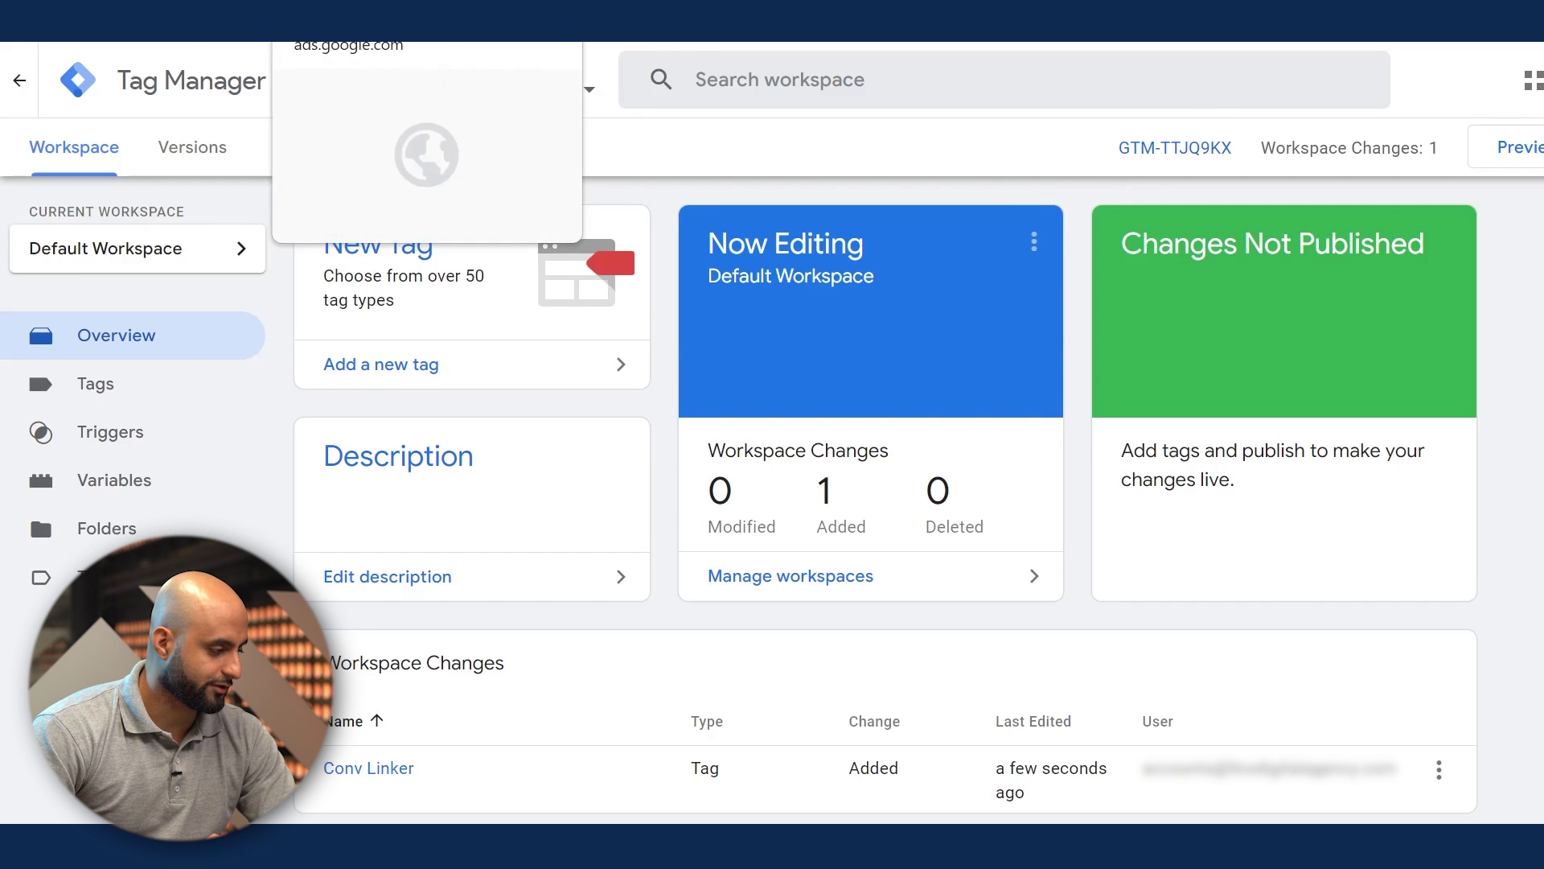
click(362, 24)
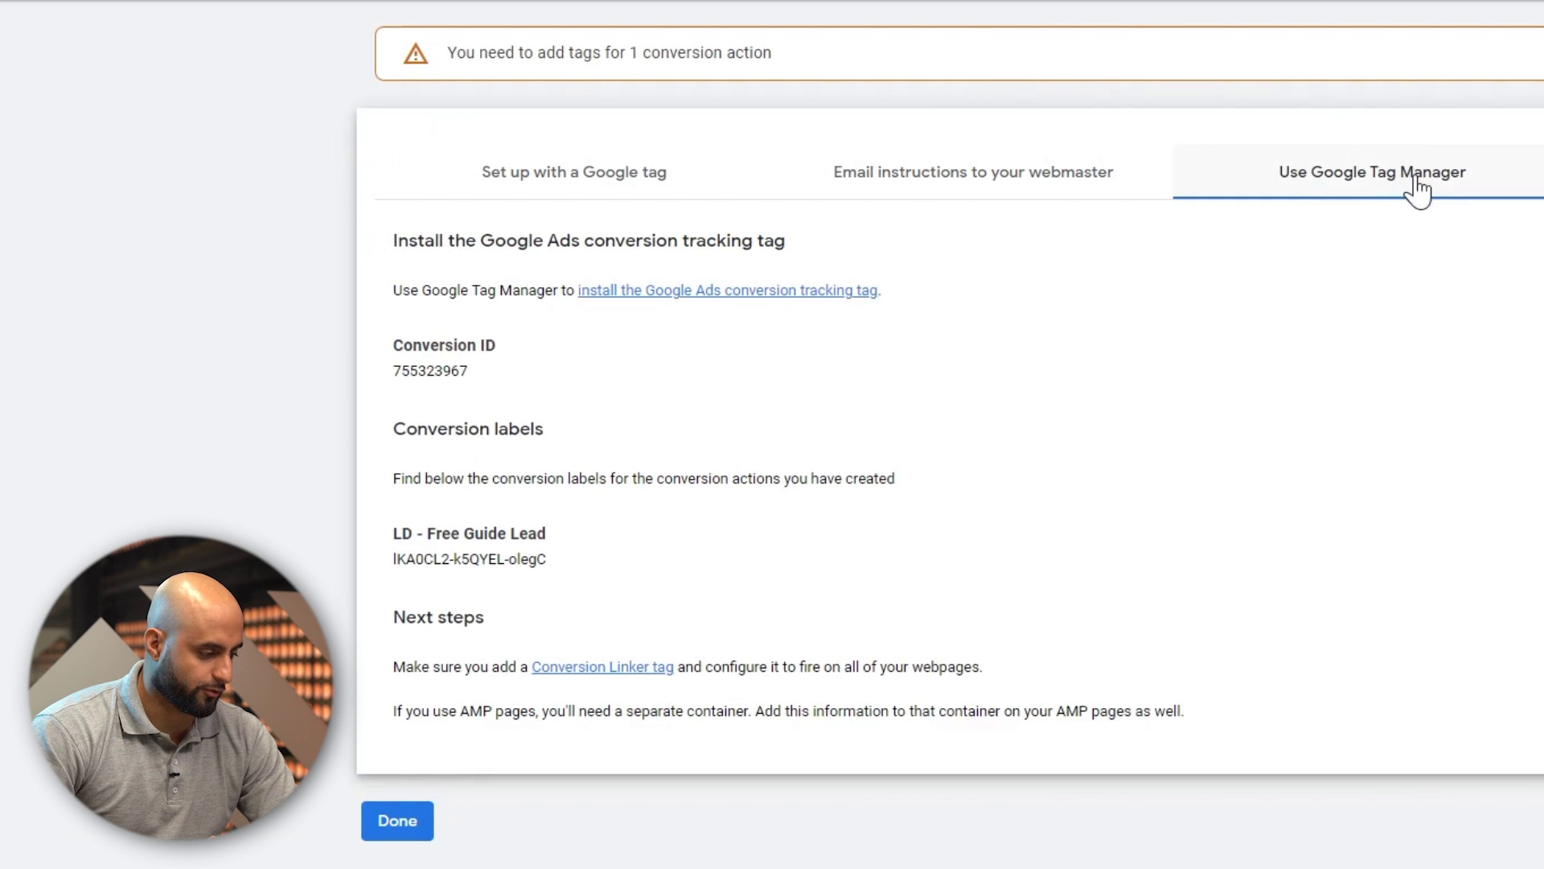
drag(395, 371, 499, 386)
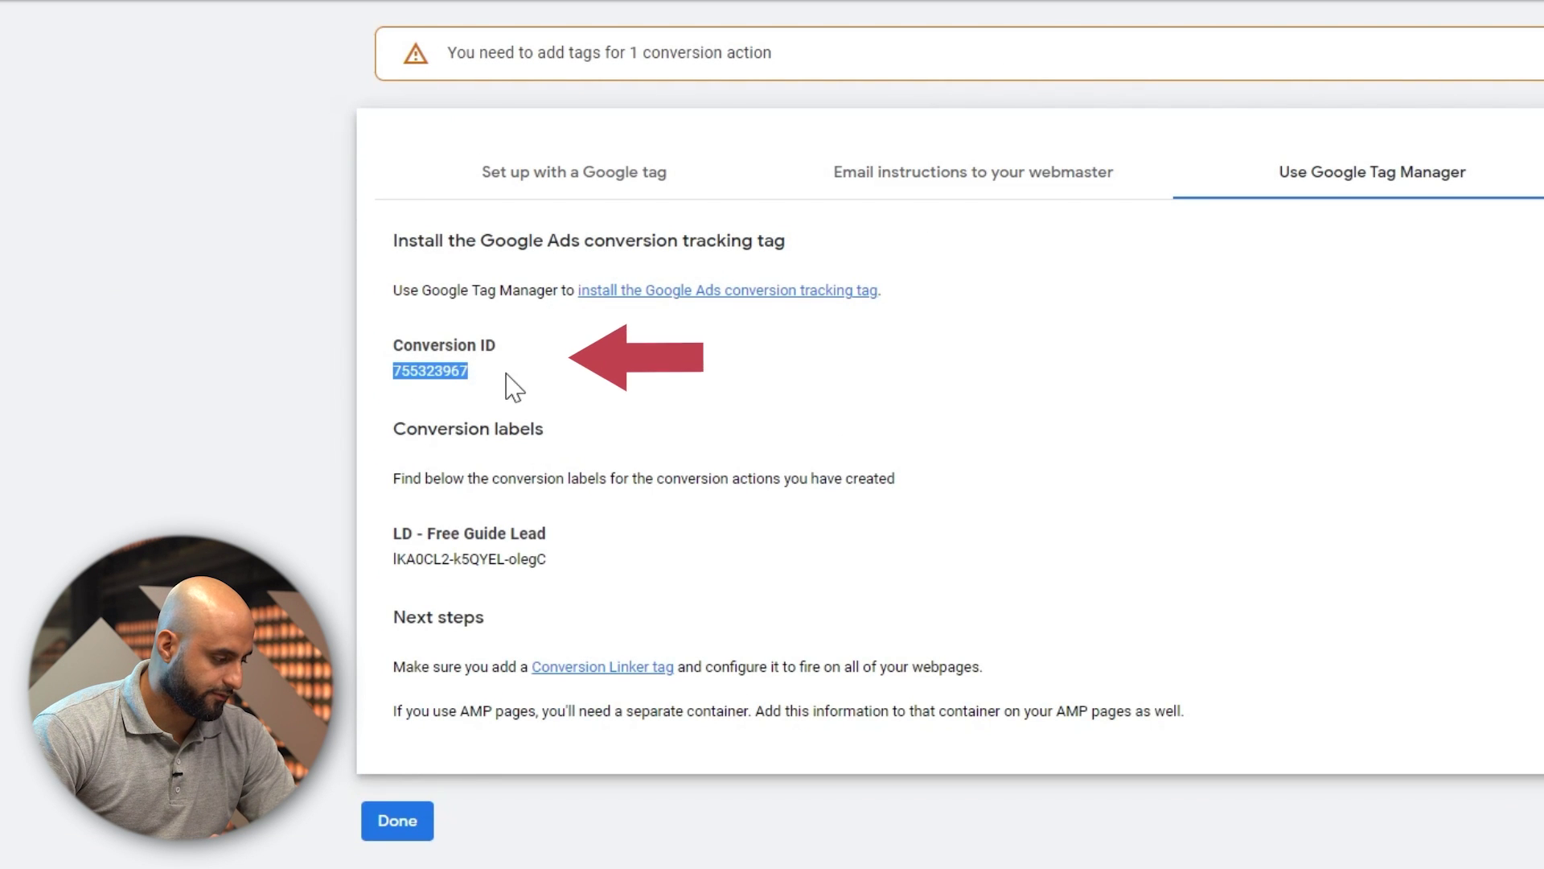
drag(487, 621, 370, 534)
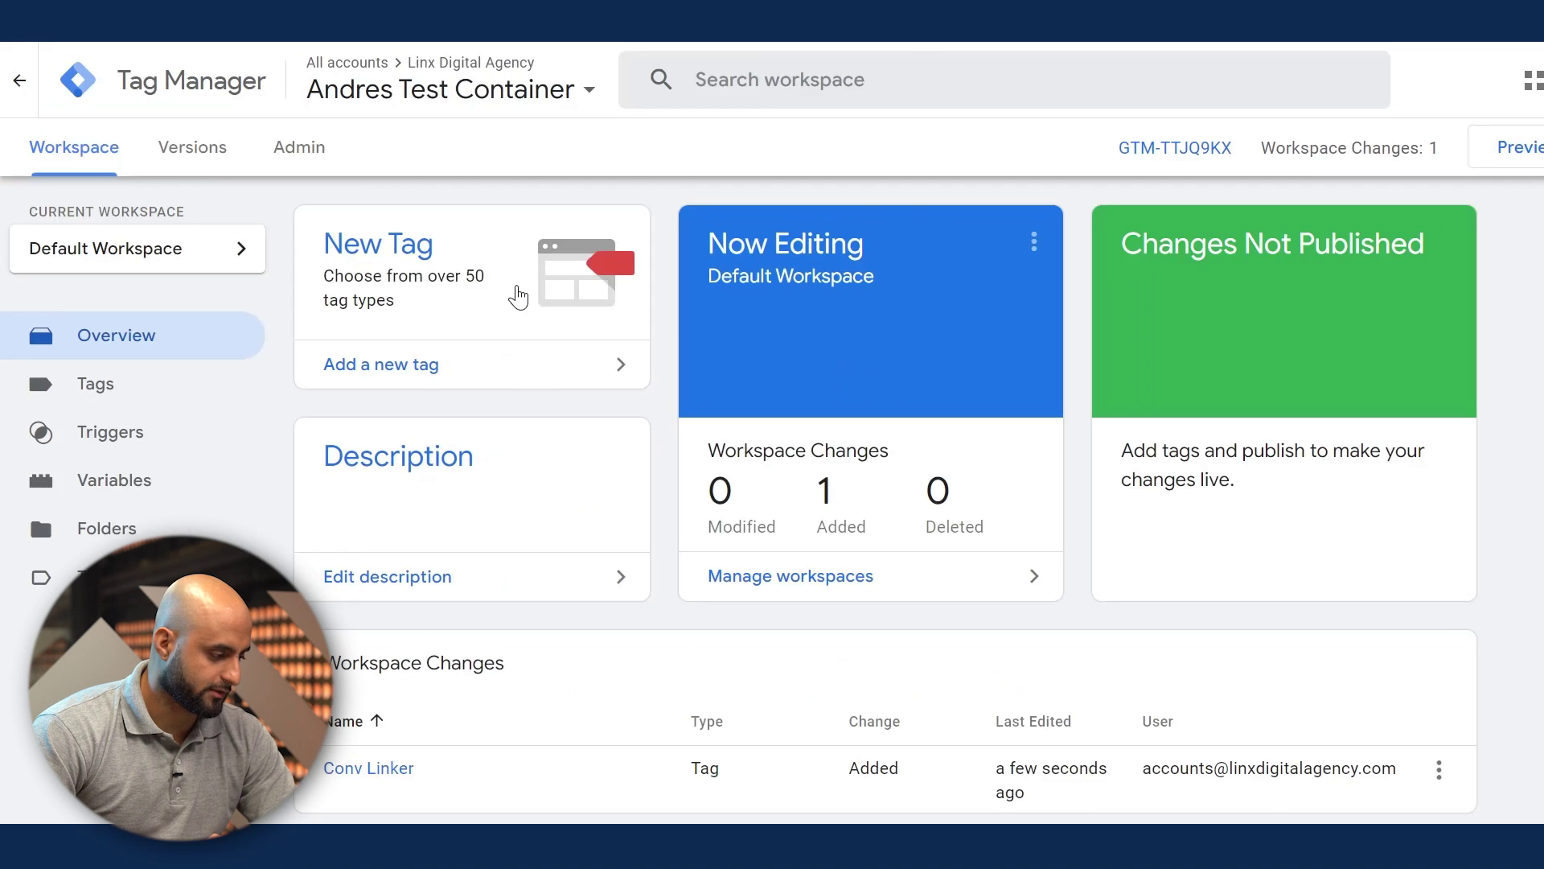
Step: Start a new Google Ads Conversion Tracking tag in Tag Manager, named LD - Free Guide Lead after the conversion action in Google Ads
click(515, 293)
click(454, 81)
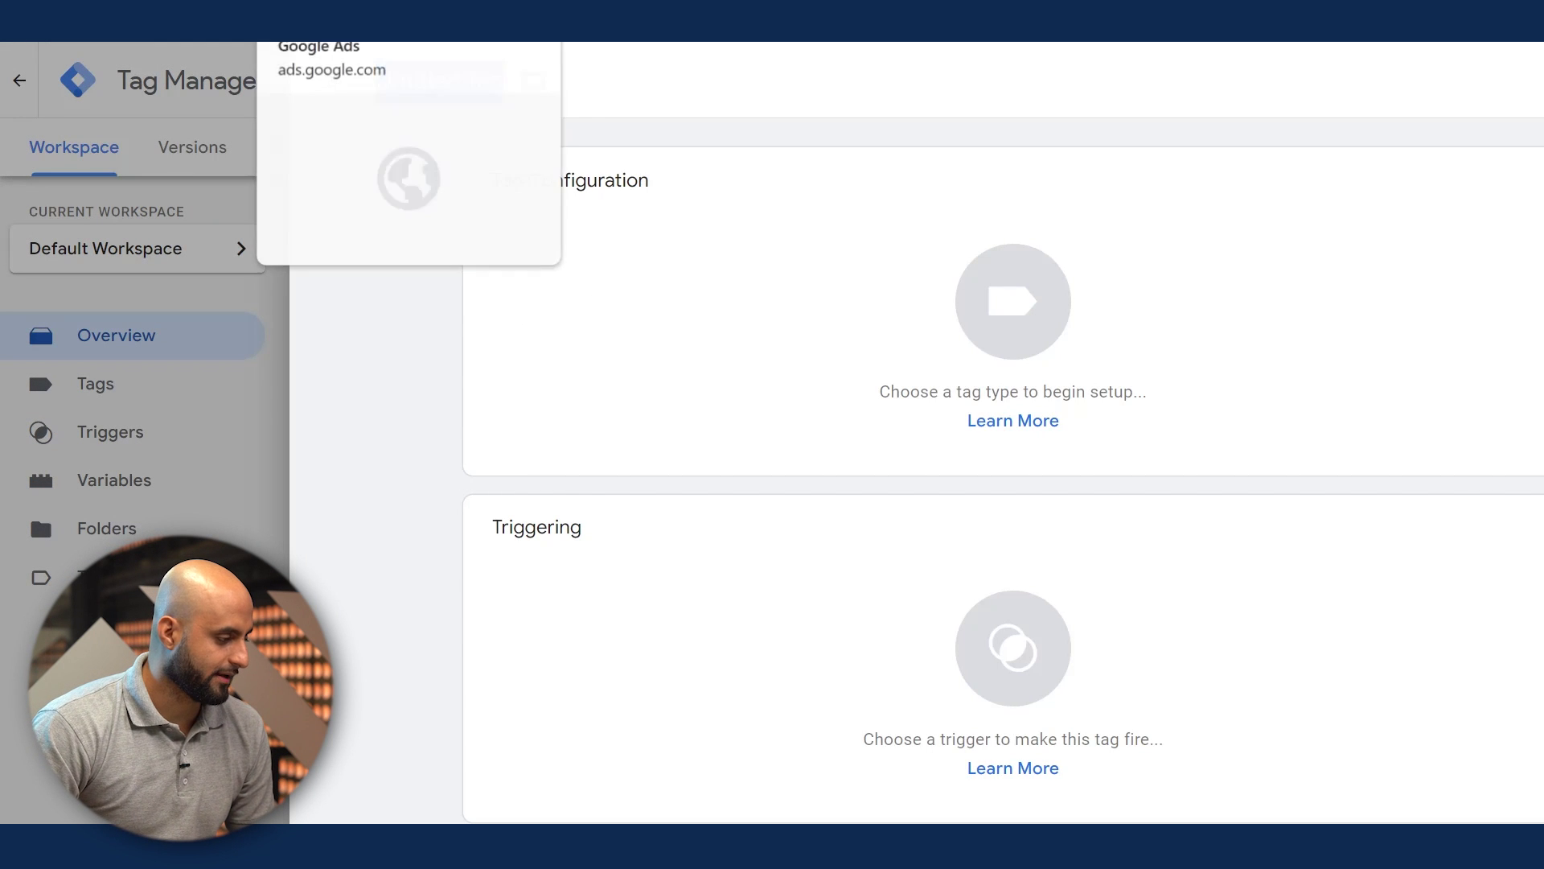
click(337, 32)
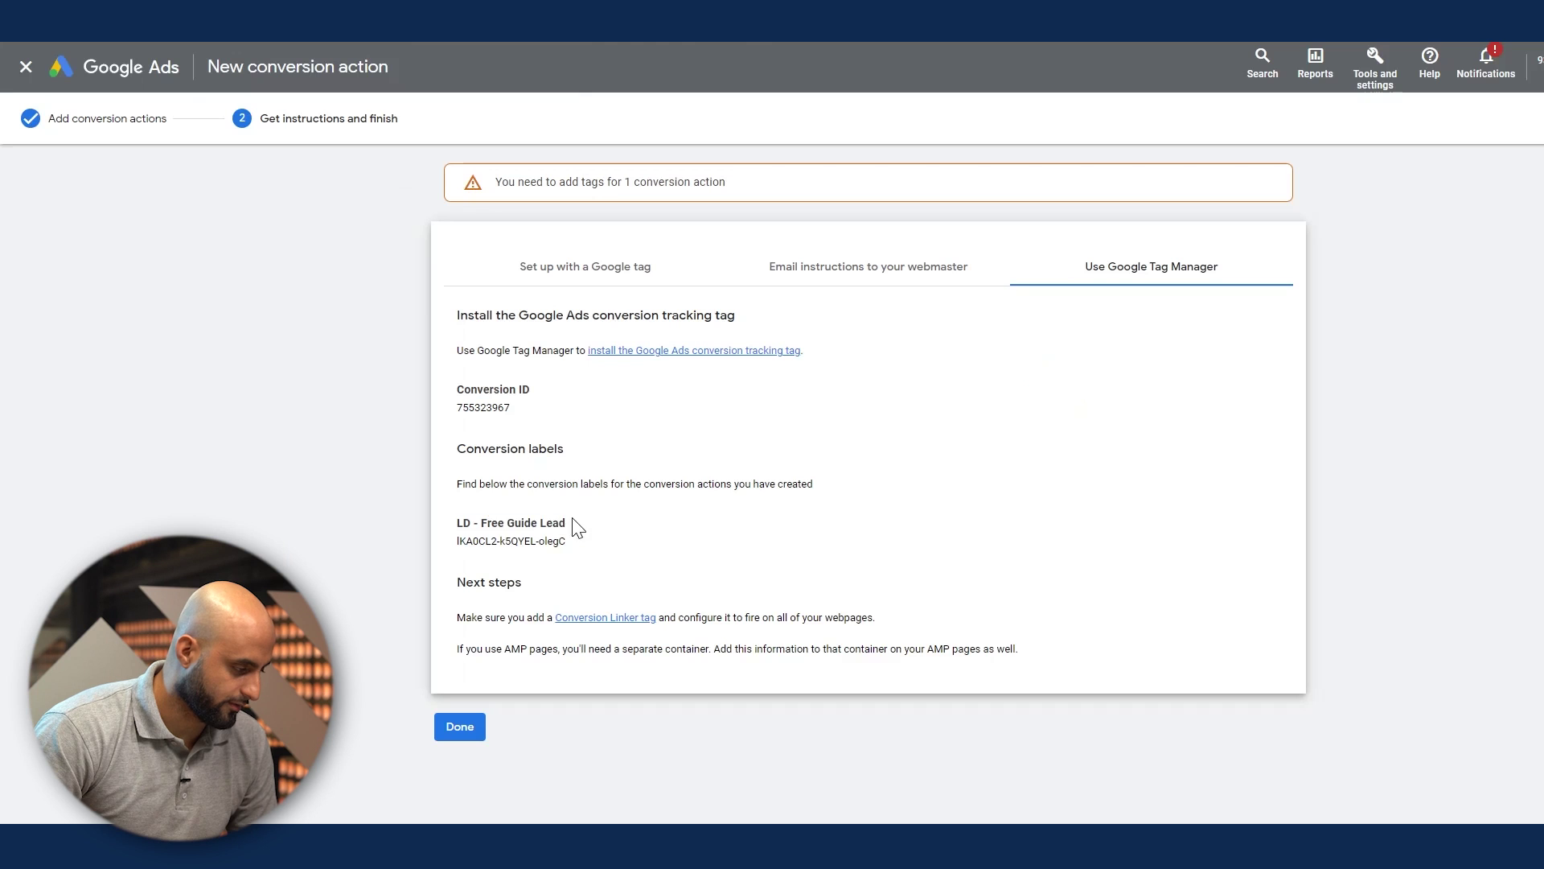
triple_click(573, 521)
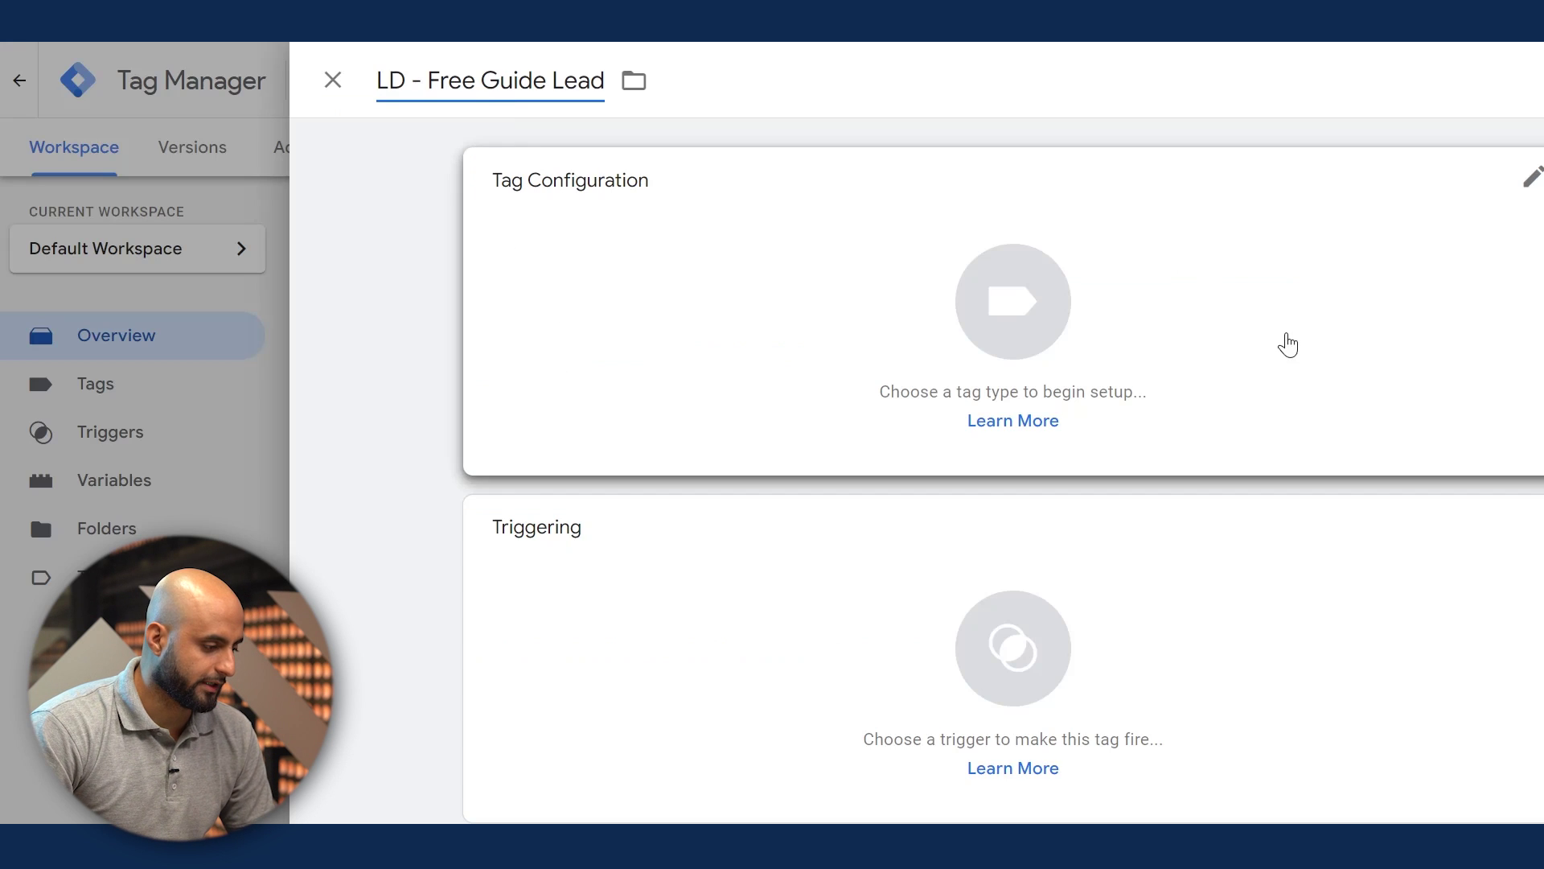
click(793, 258)
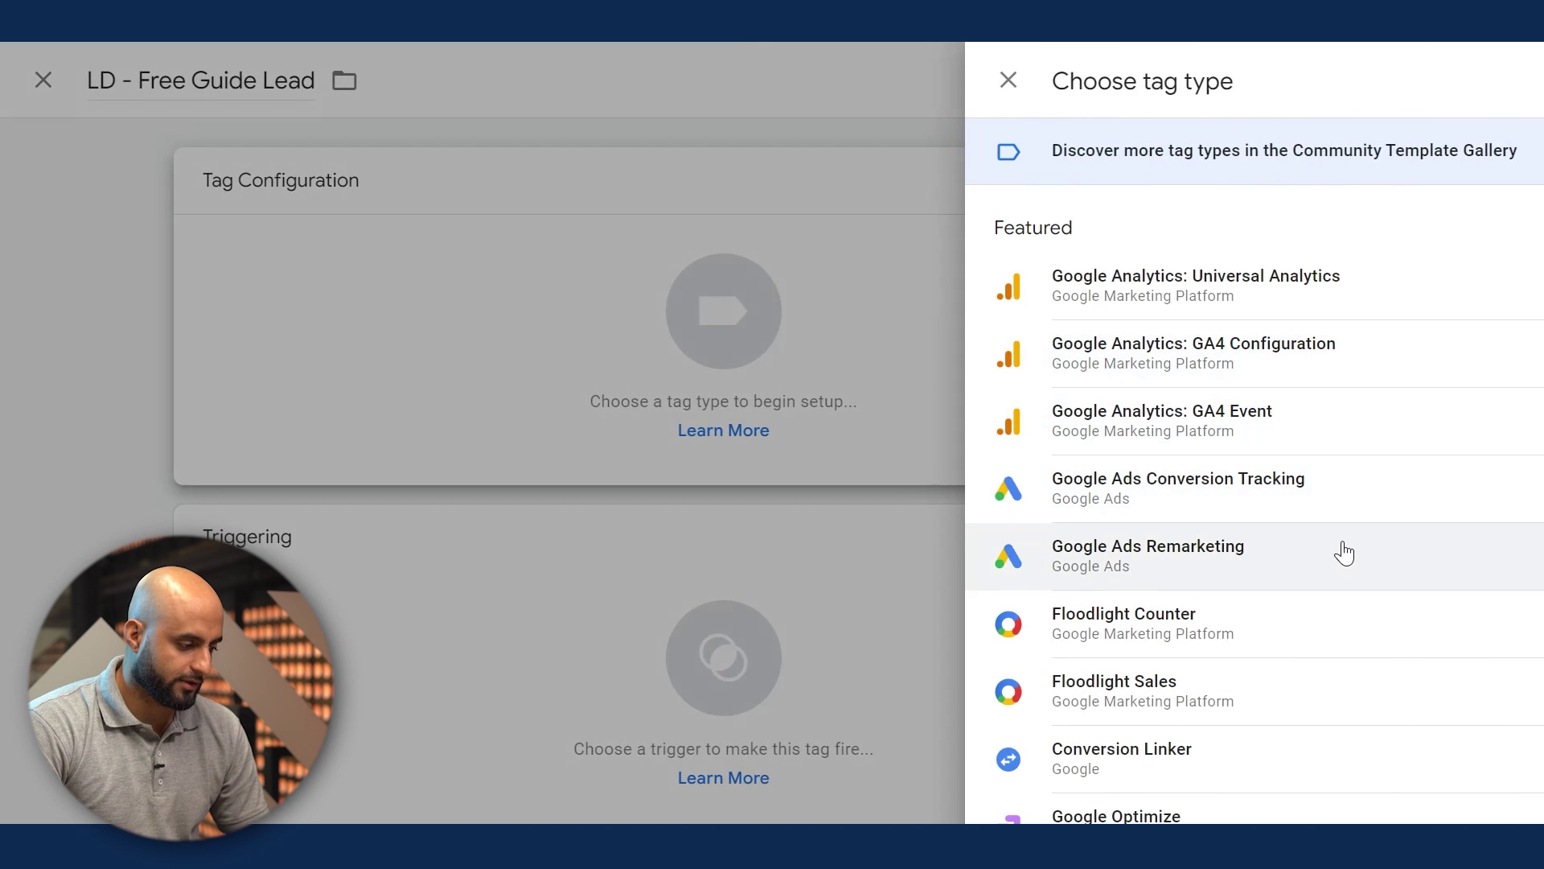
click(1279, 492)
Step: Copy the conversion ID and conversion label from Google Ads into the matching fields of the LD - Free Guide Lead tag
scroll(620, 507, down, 2)
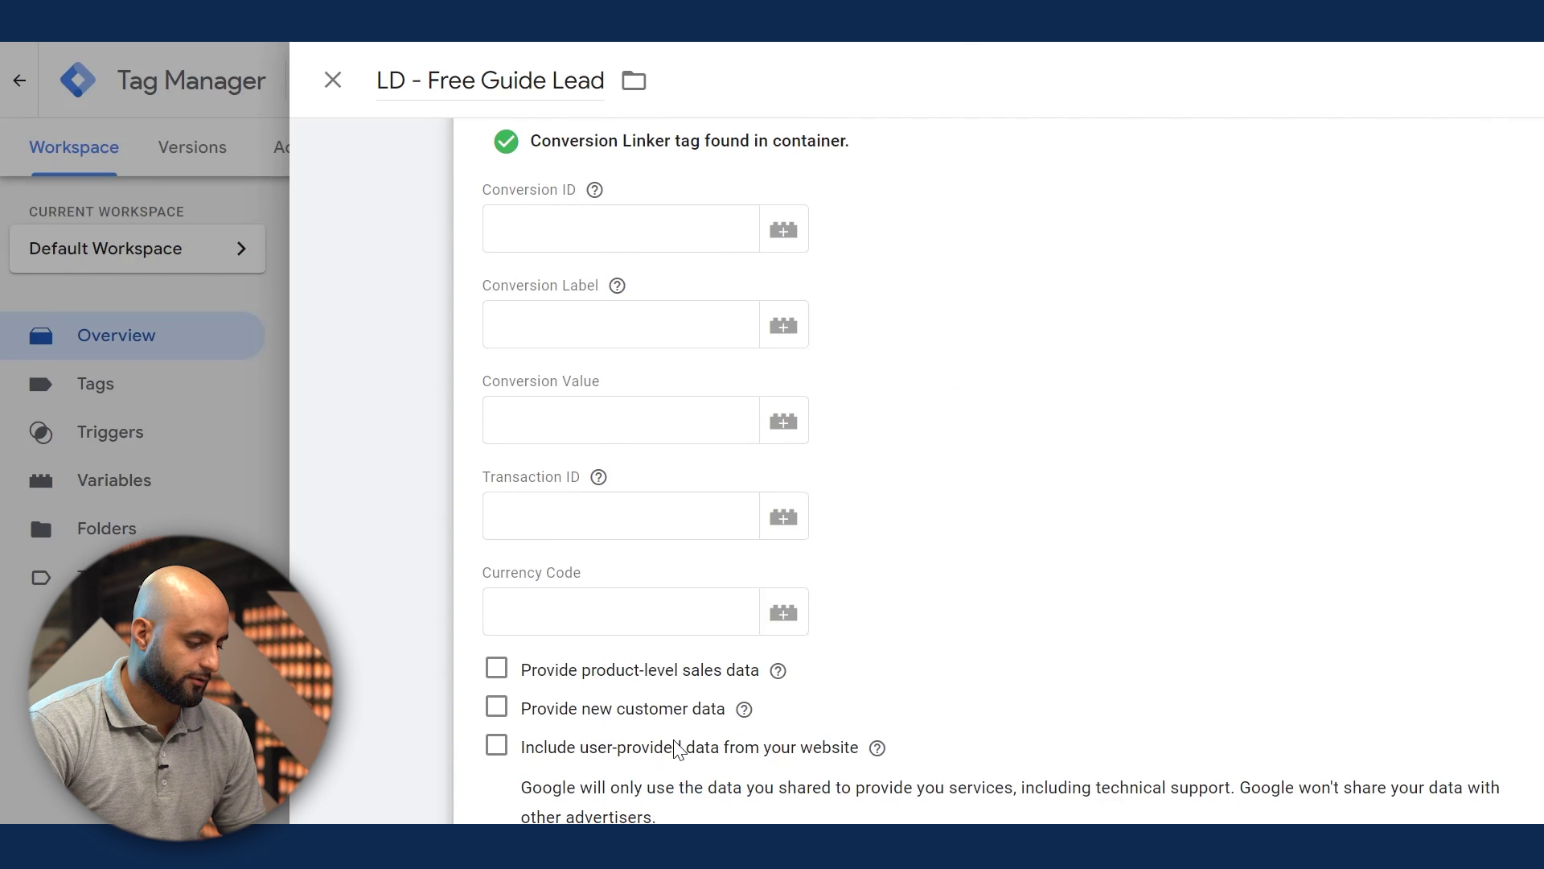
scroll(678, 748, up, 2)
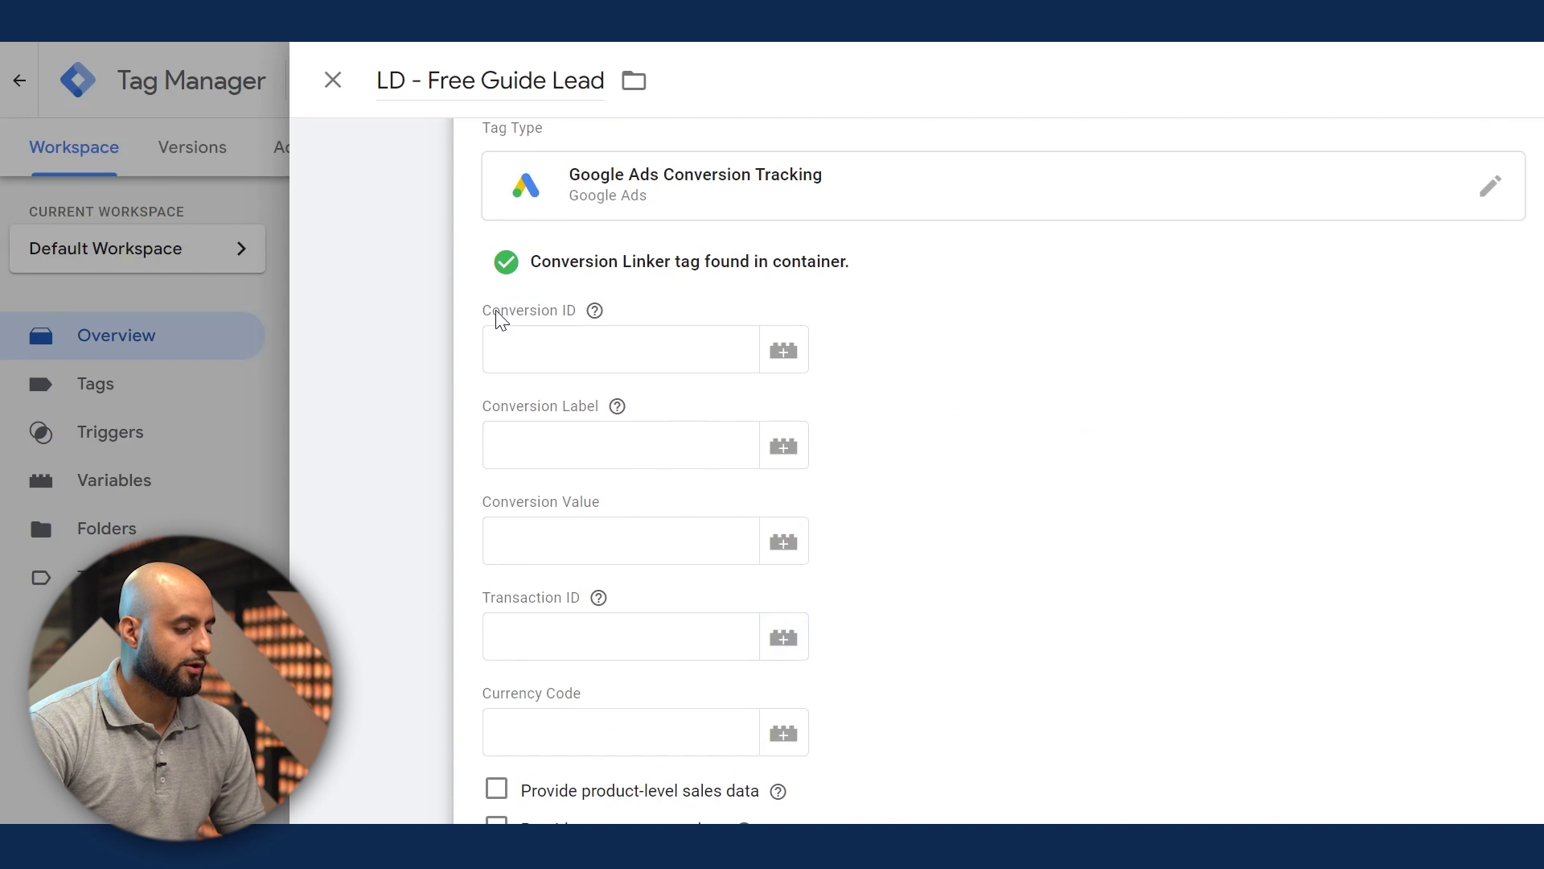
click(644, 349)
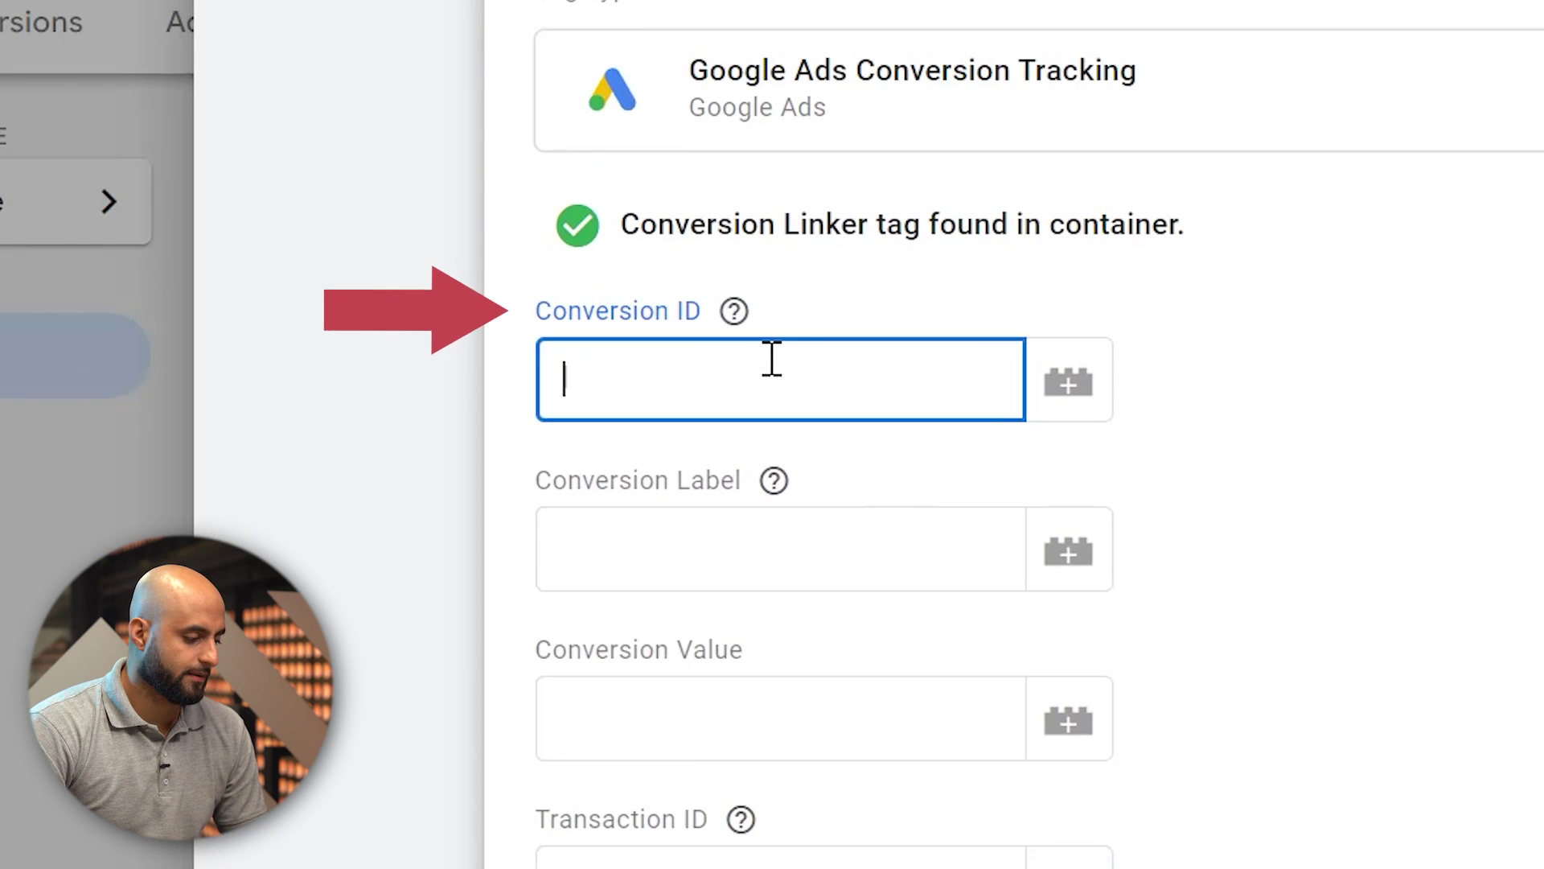
click(745, 561)
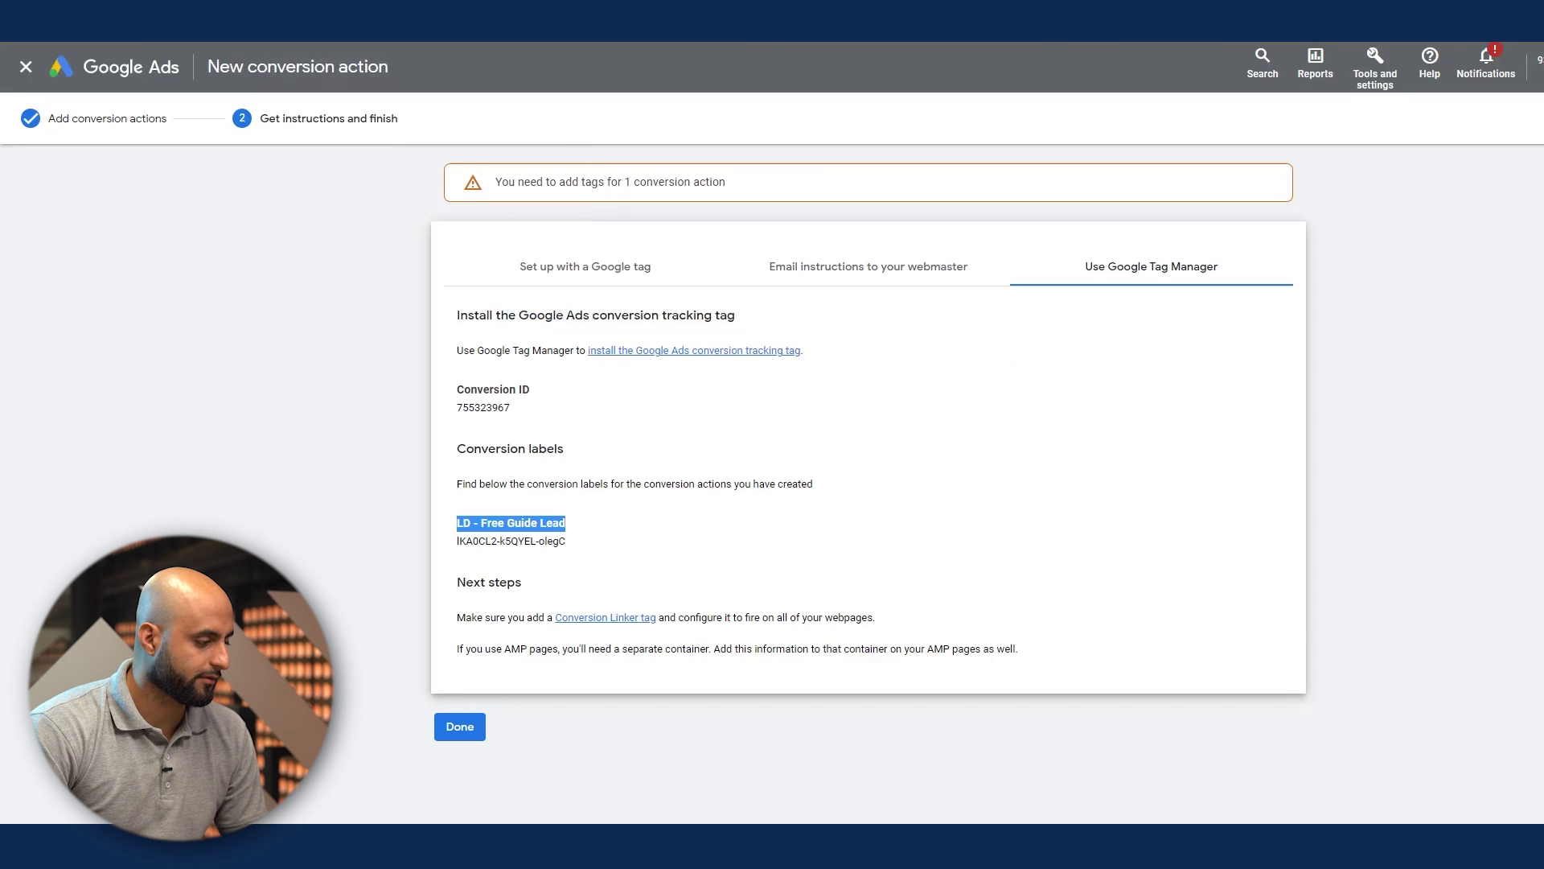
drag(521, 408, 452, 409)
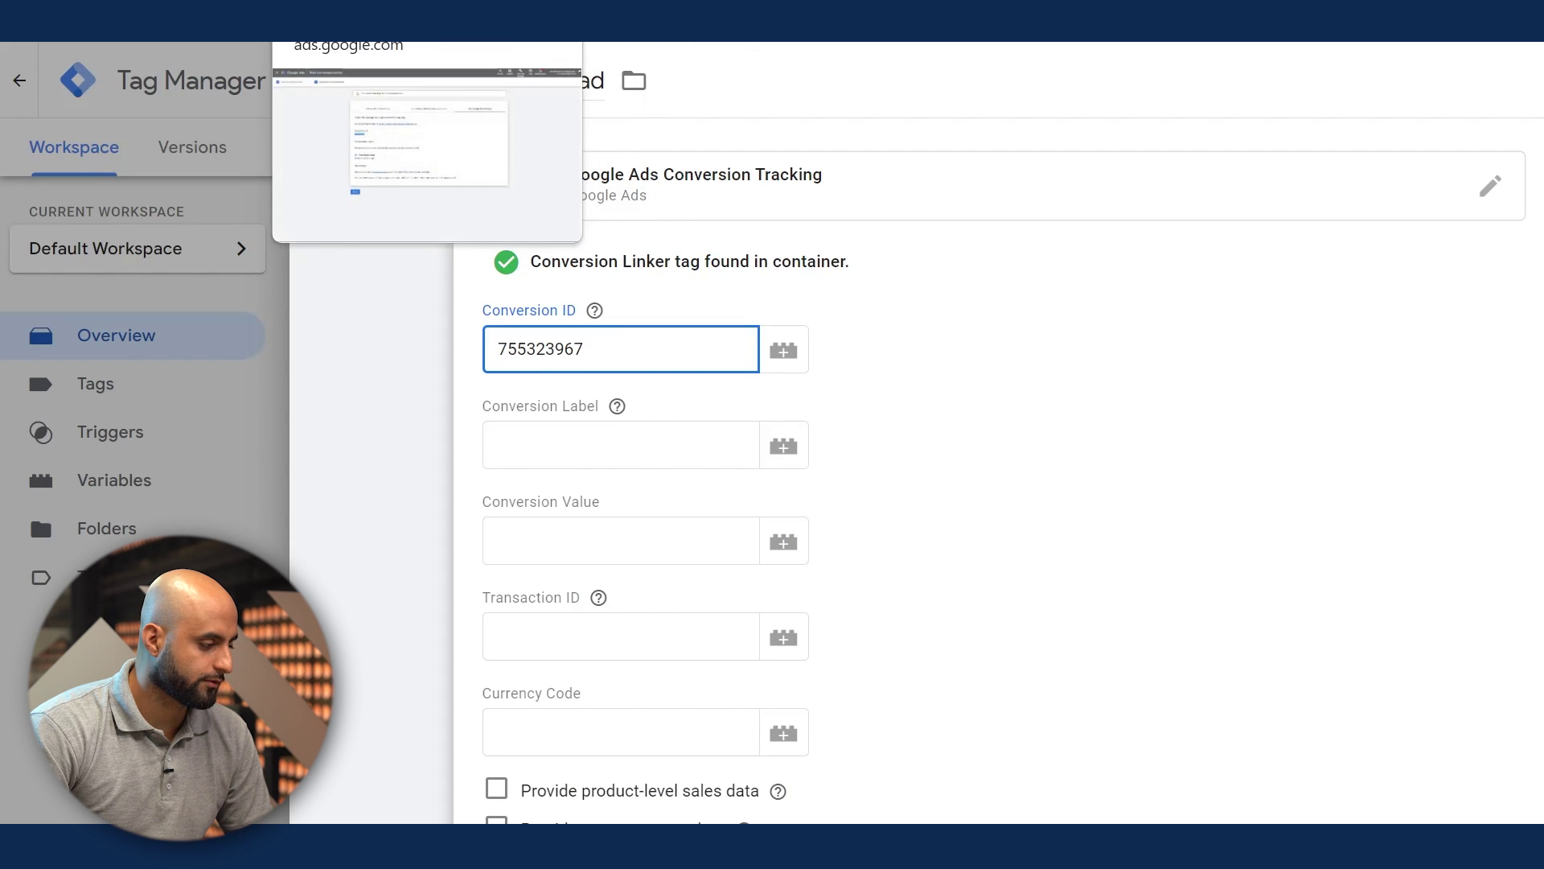
click(362, 44)
click(476, 543)
drag(456, 544, 555, 542)
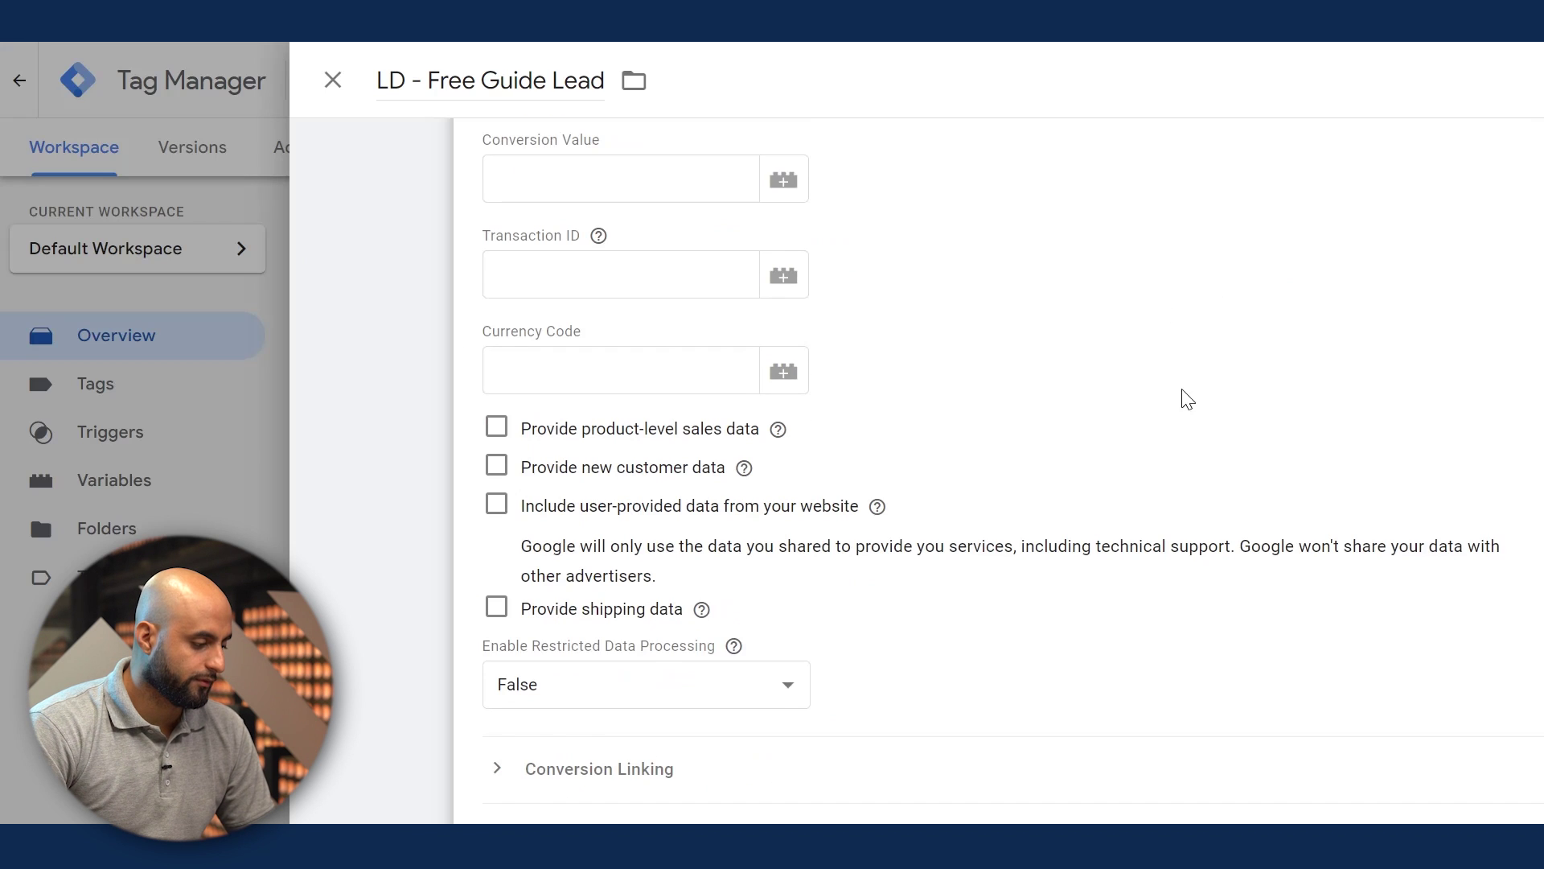
Step: Review the remaining configuration options of the LD - Free Guide Lead tag and open its firing trigger choices
scroll(1188, 400, up, 4)
scroll(958, 579, down, 3)
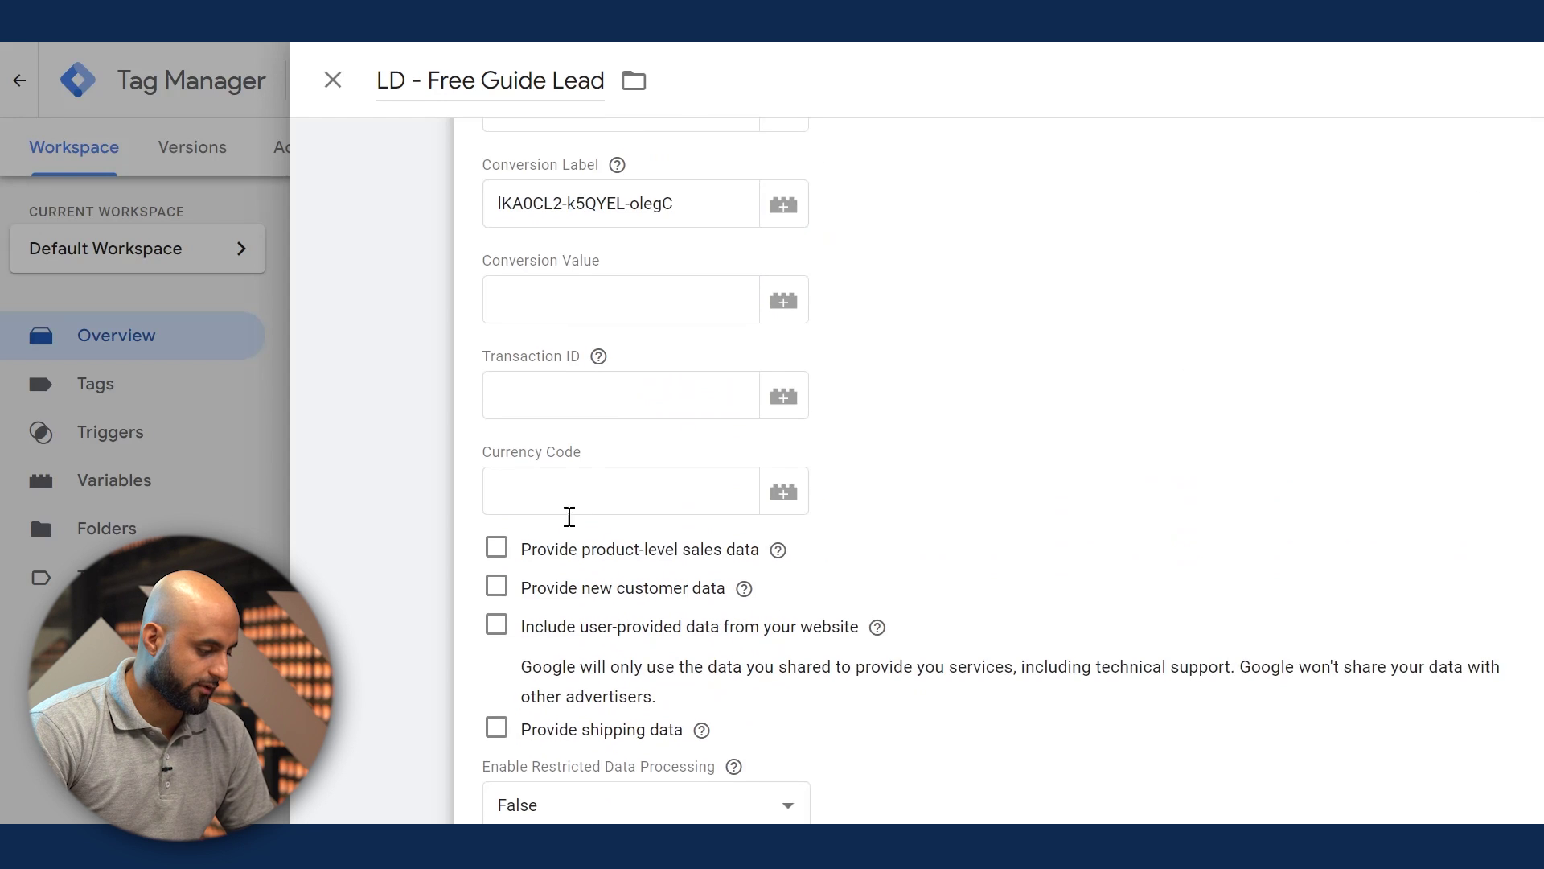
scroll(580, 510, down, 2)
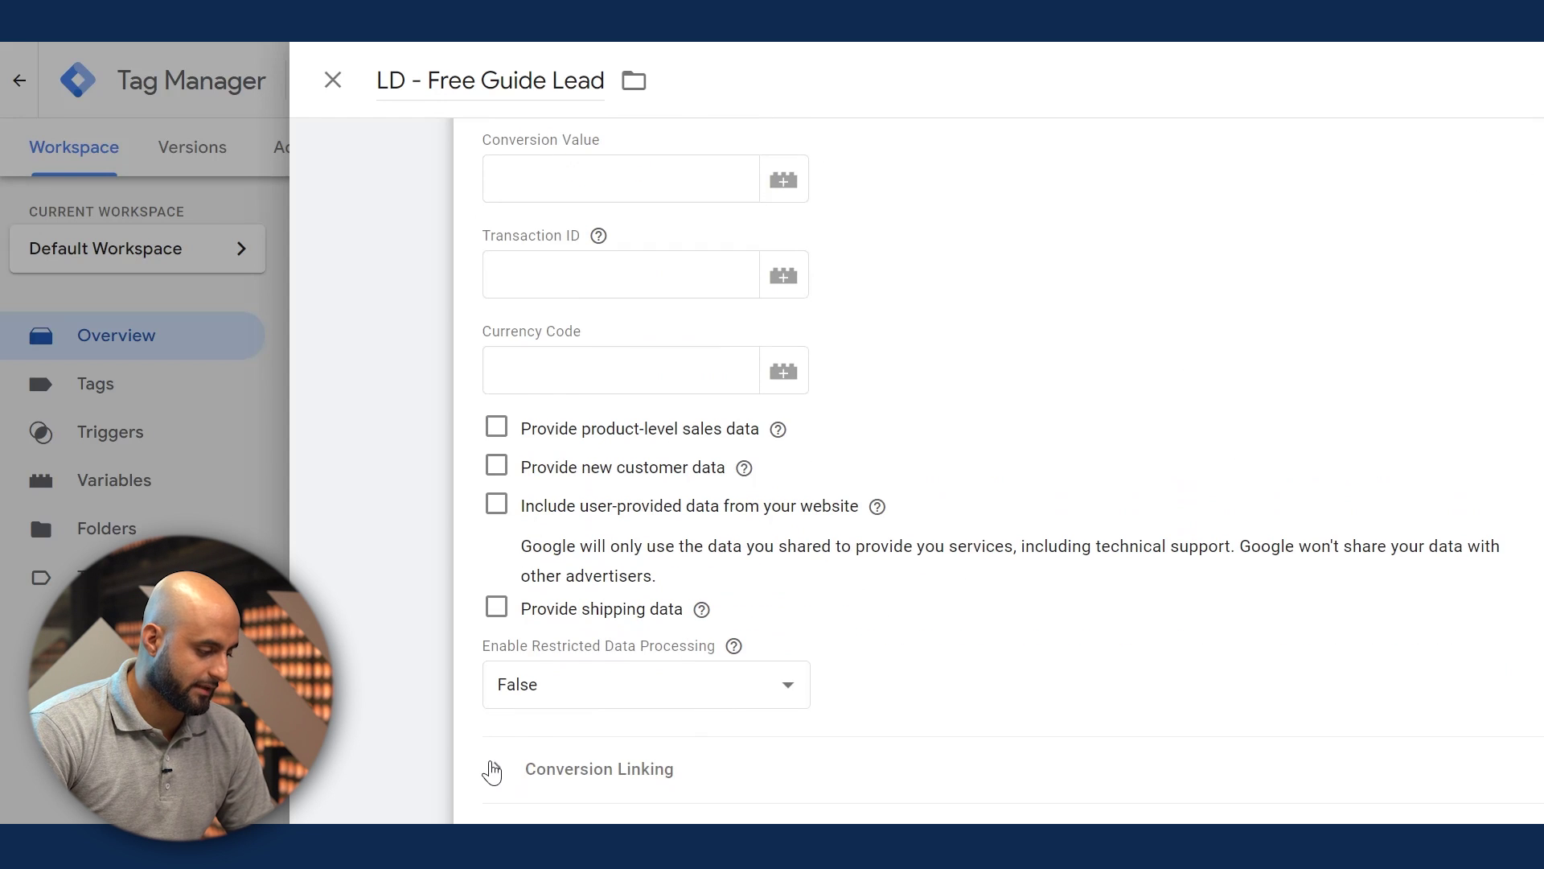
scroll(1206, 418, down, 2)
scroll(1282, 369, up, 7)
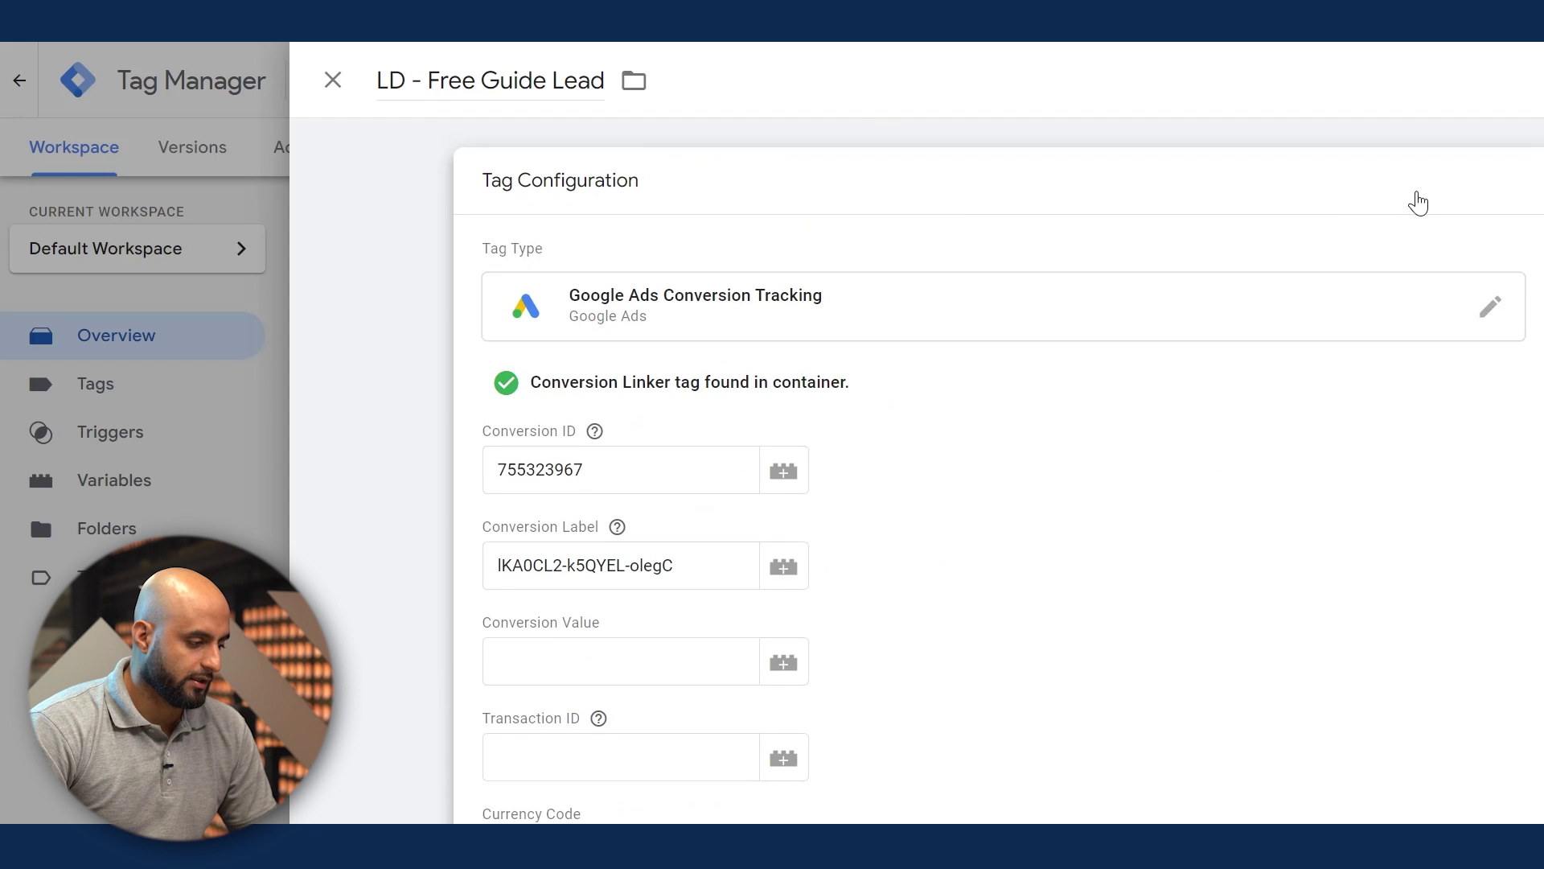
scroll(1448, 286, down, 6)
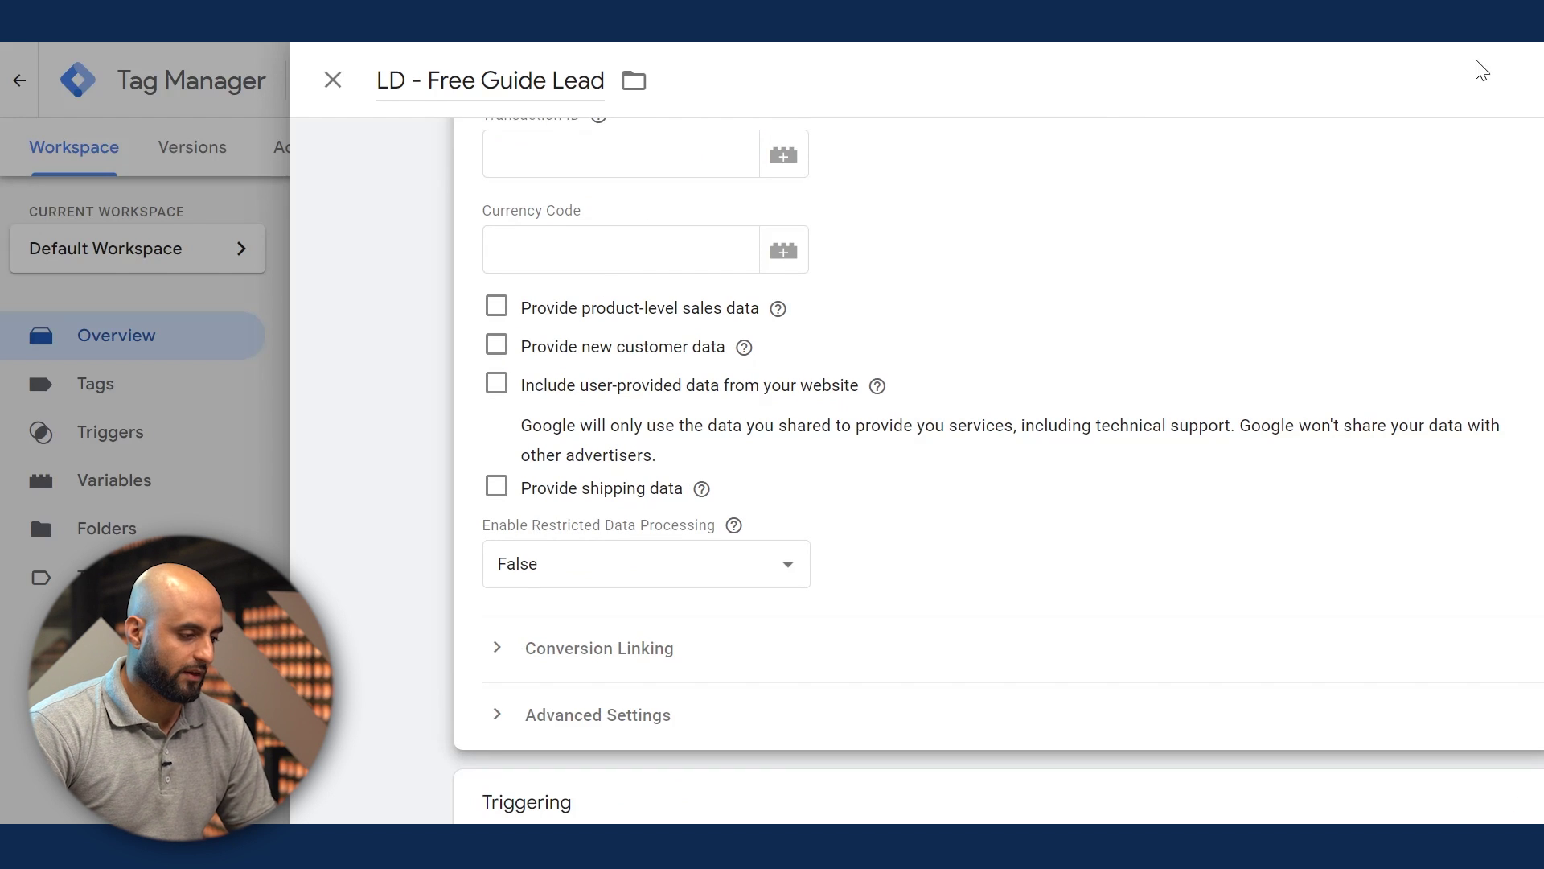
scroll(1207, 537, down, 2)
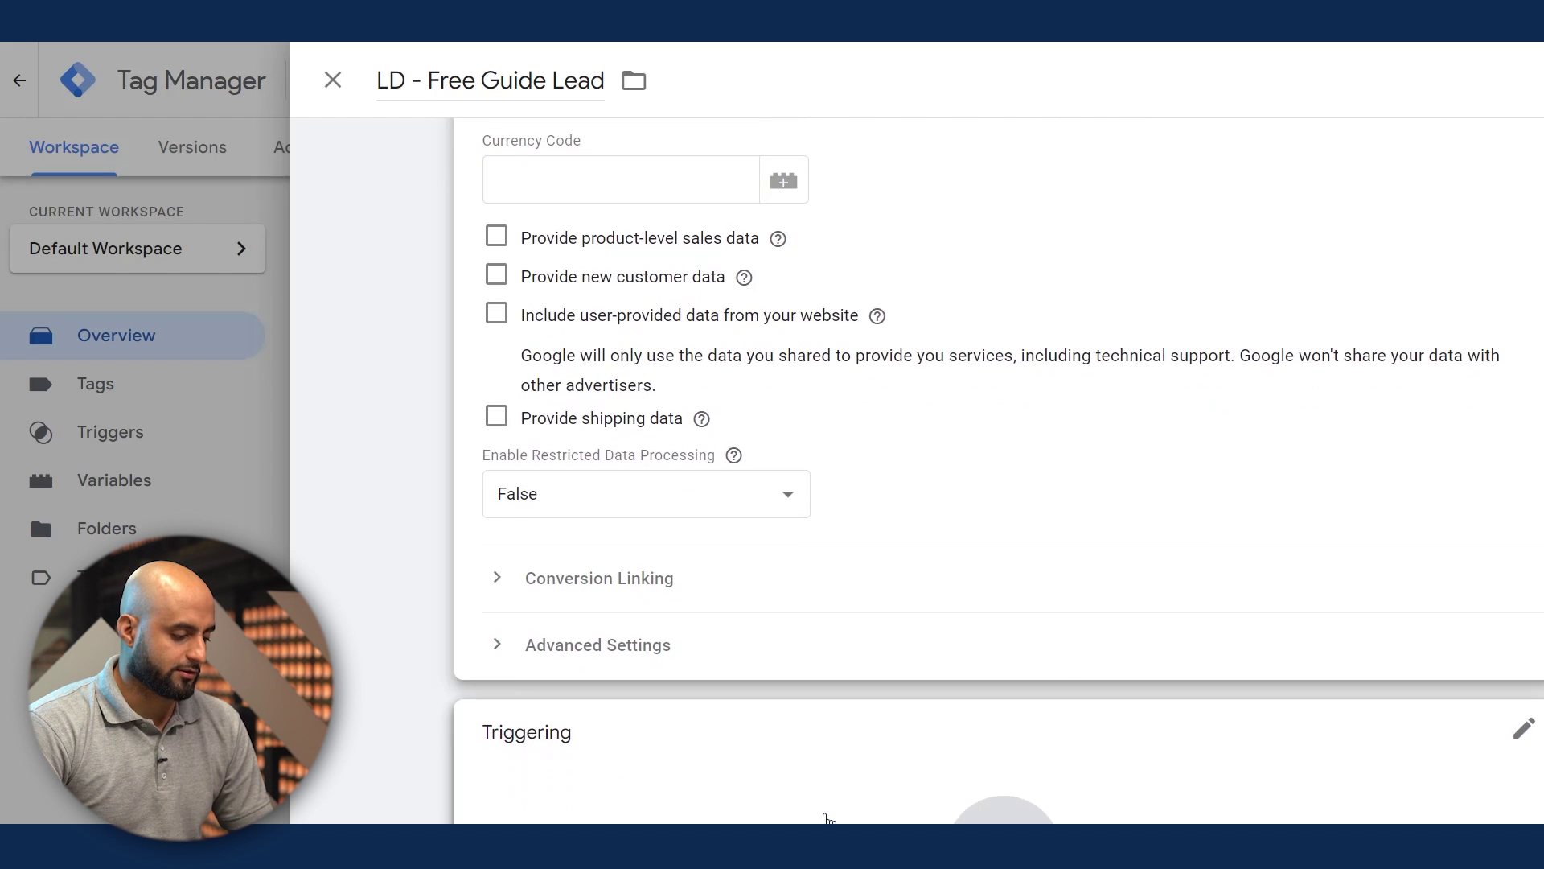
click(828, 816)
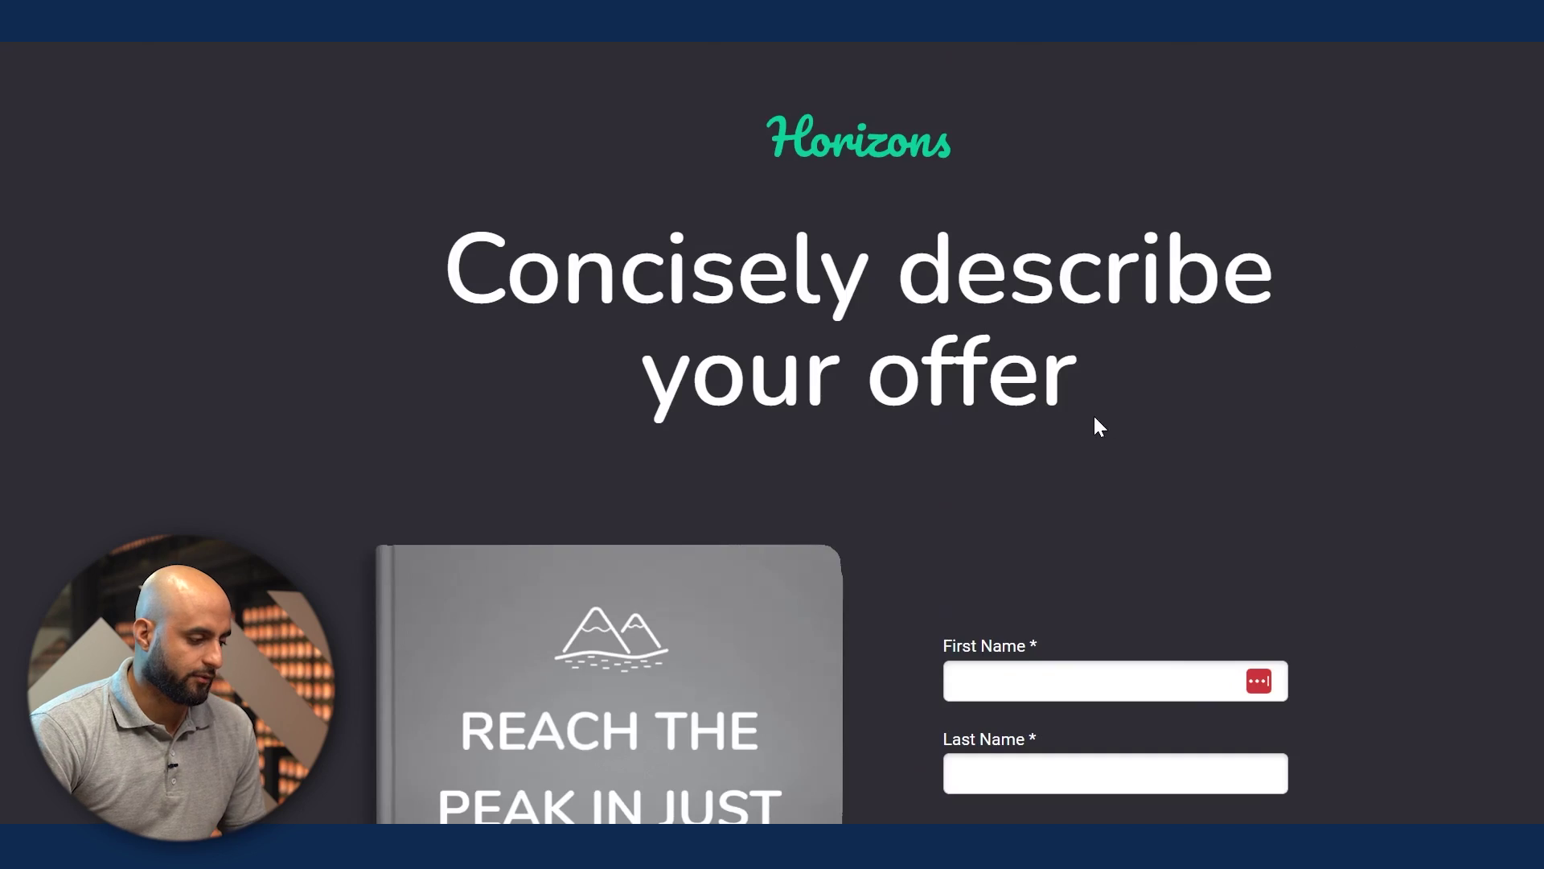
Step: Fill in the landing page's lead form with the saved contact details and submit it to reach the thank-you page
click(1026, 692)
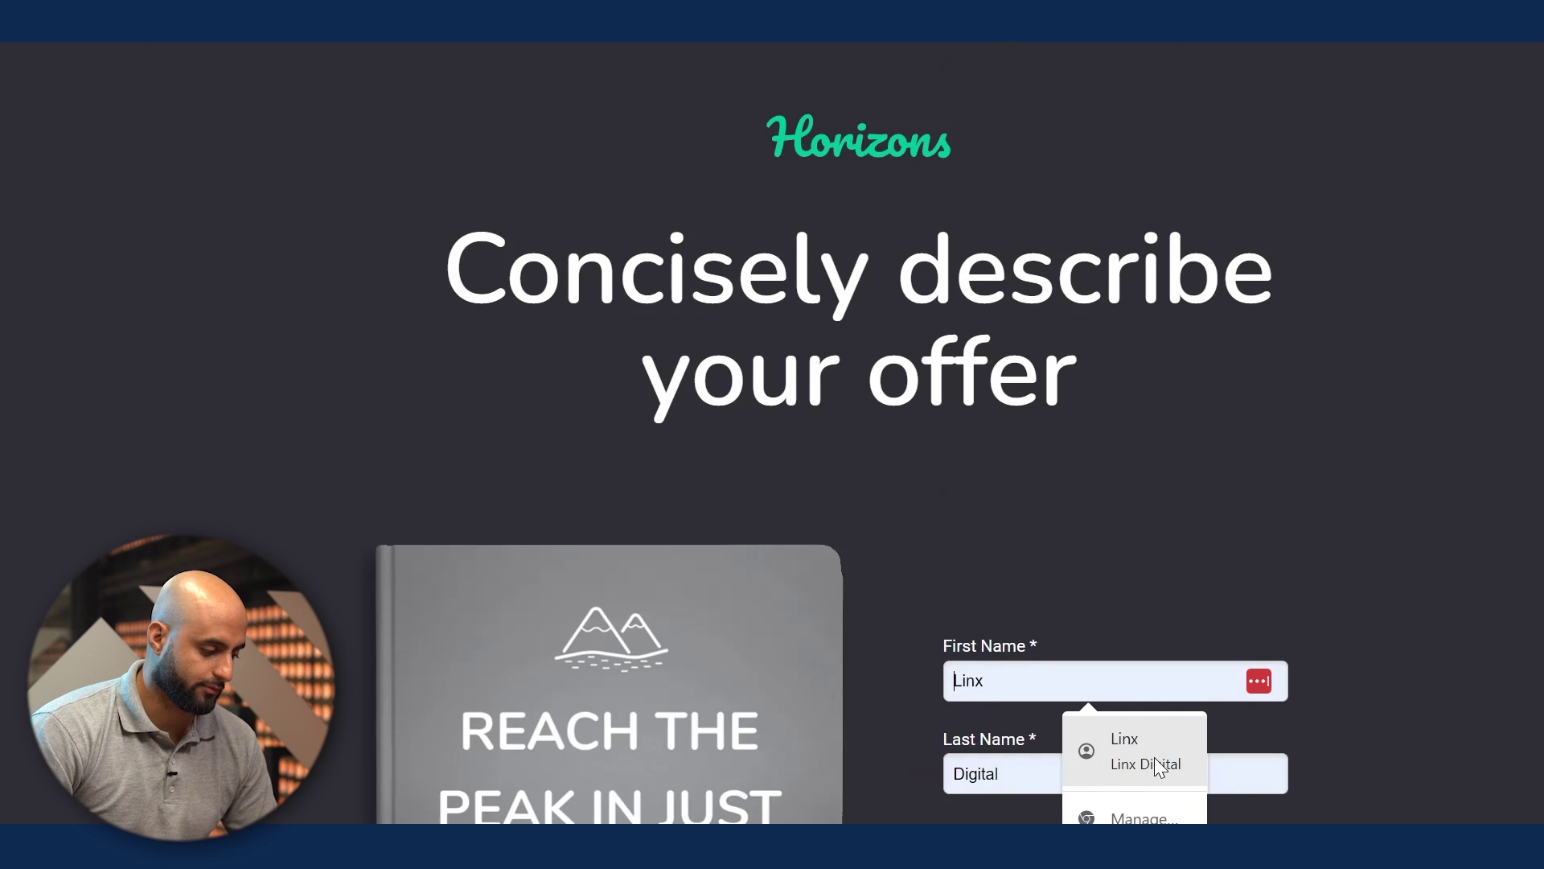
click(1150, 766)
scroll(1120, 751, down, 2)
click(982, 744)
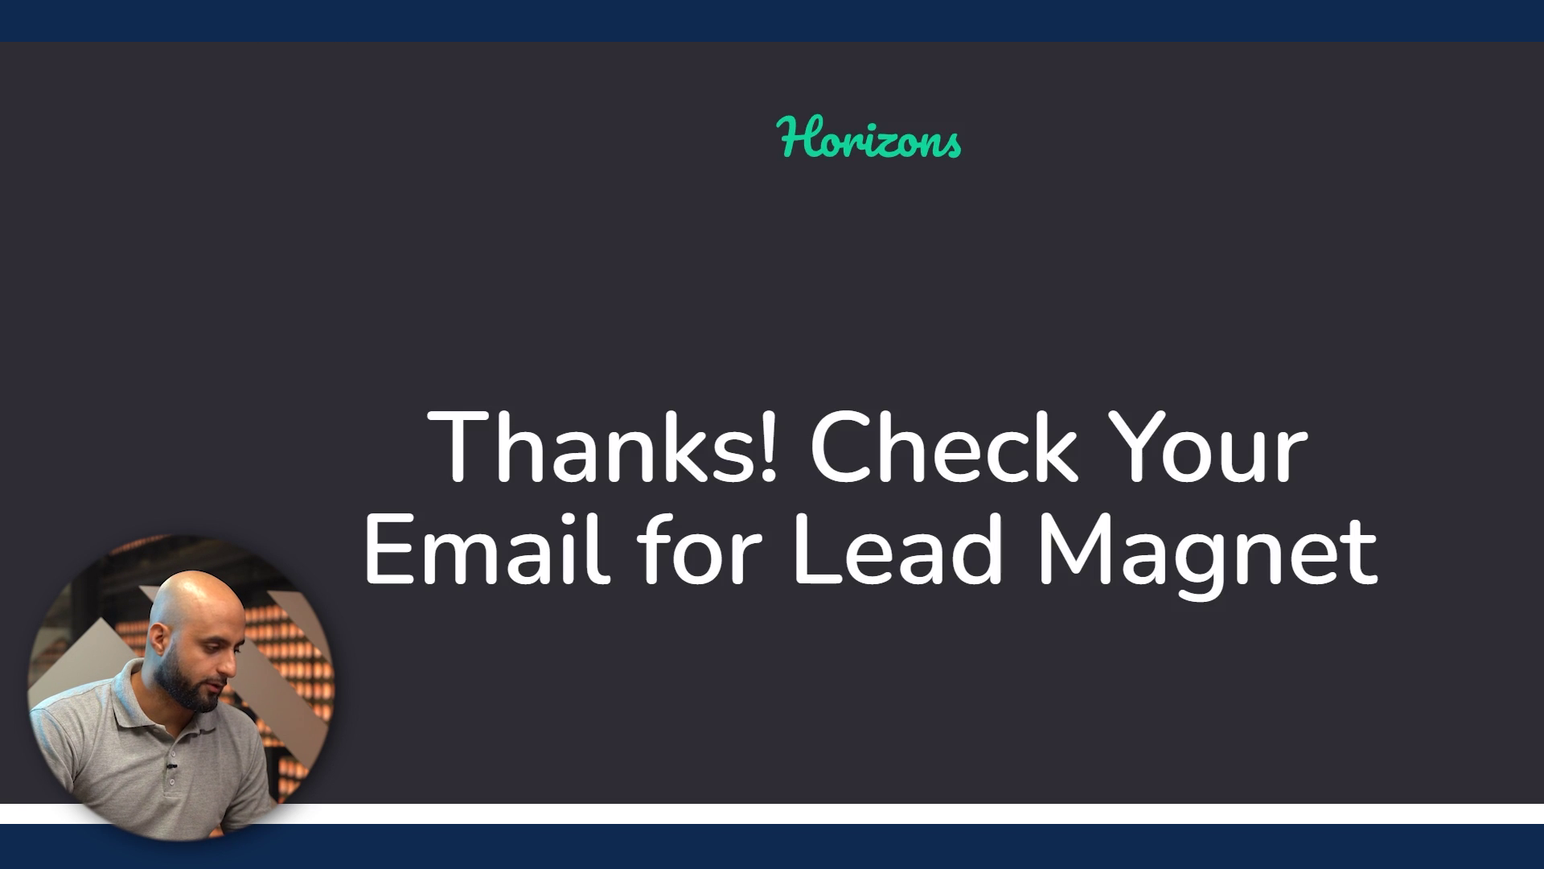
Step: Return to the LD - Free Guide Lead tag in Tag Manager and assign All Pages as its firing trigger
key(ctrl+shift+a)
click(1324, 207)
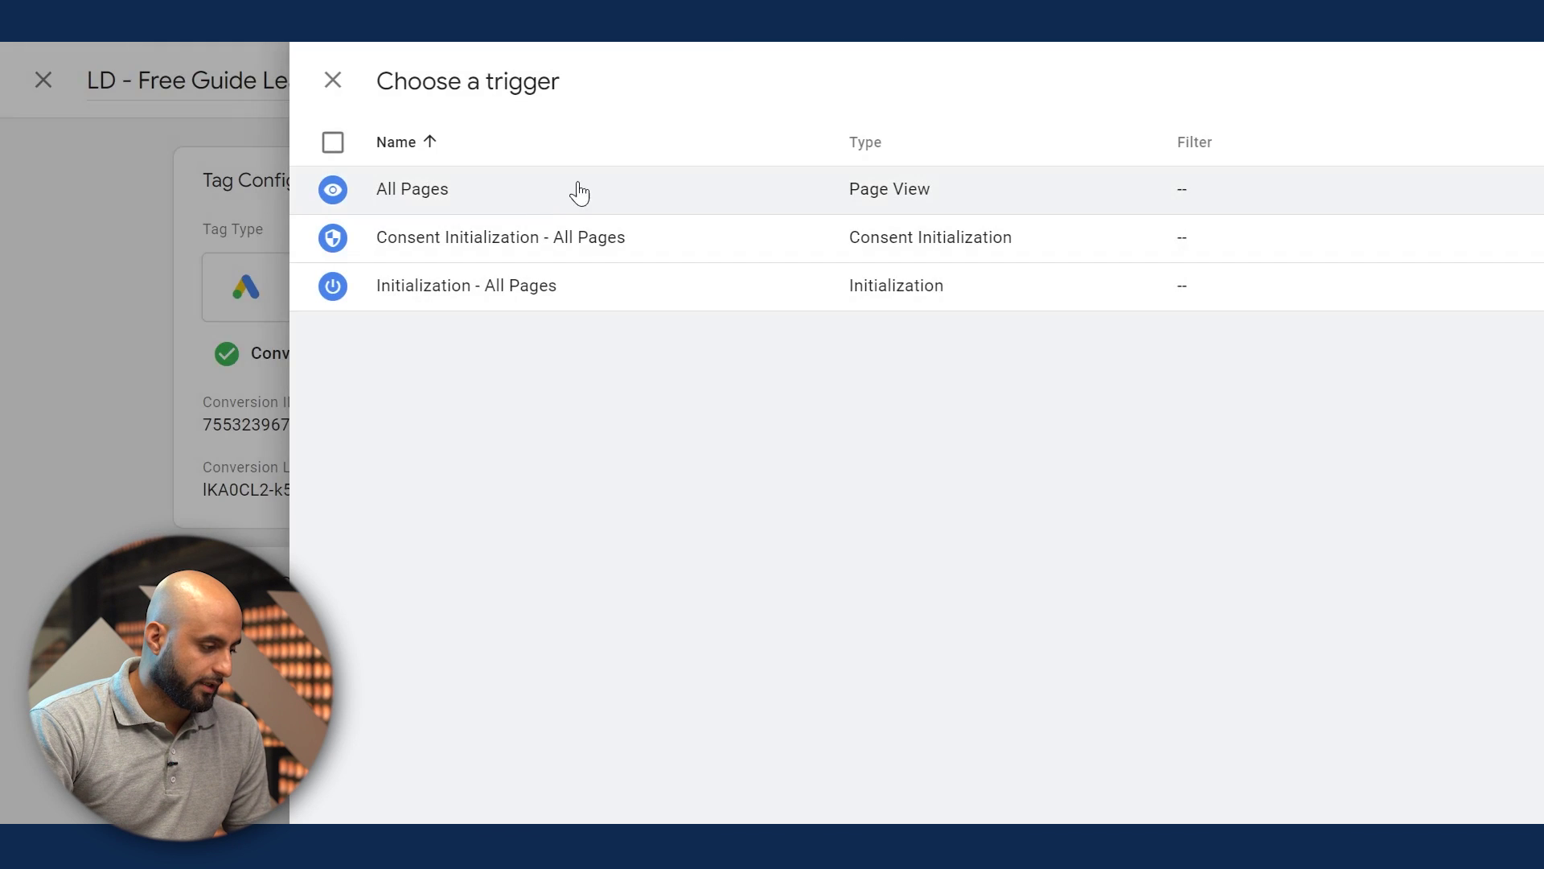
click(579, 193)
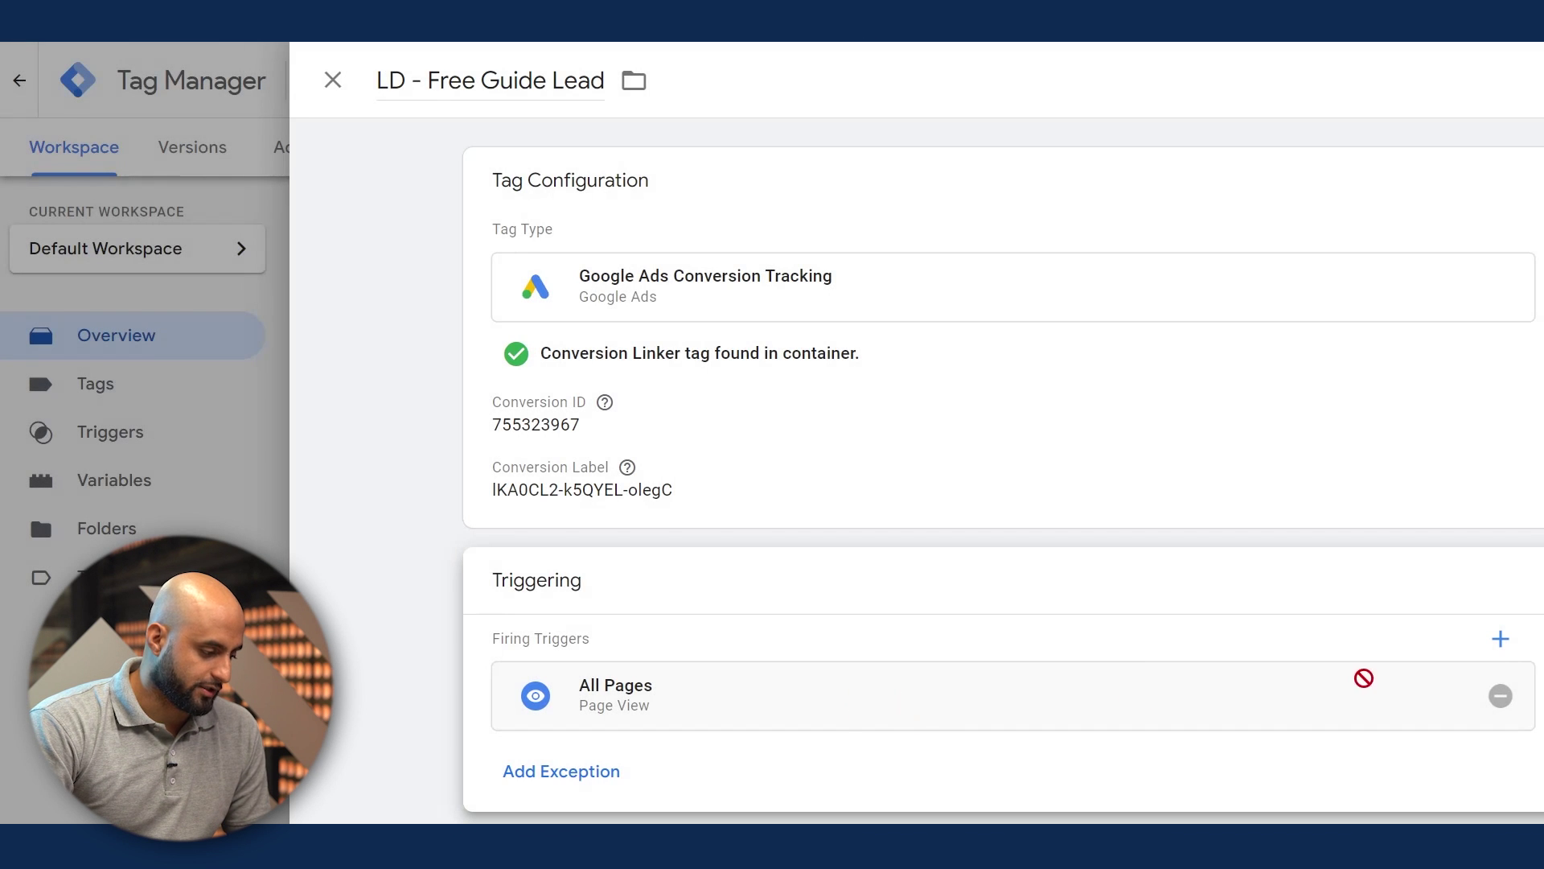
Step: Create a new Page View firing trigger limited to some page views where Page Path contains p-thanks
click(1479, 639)
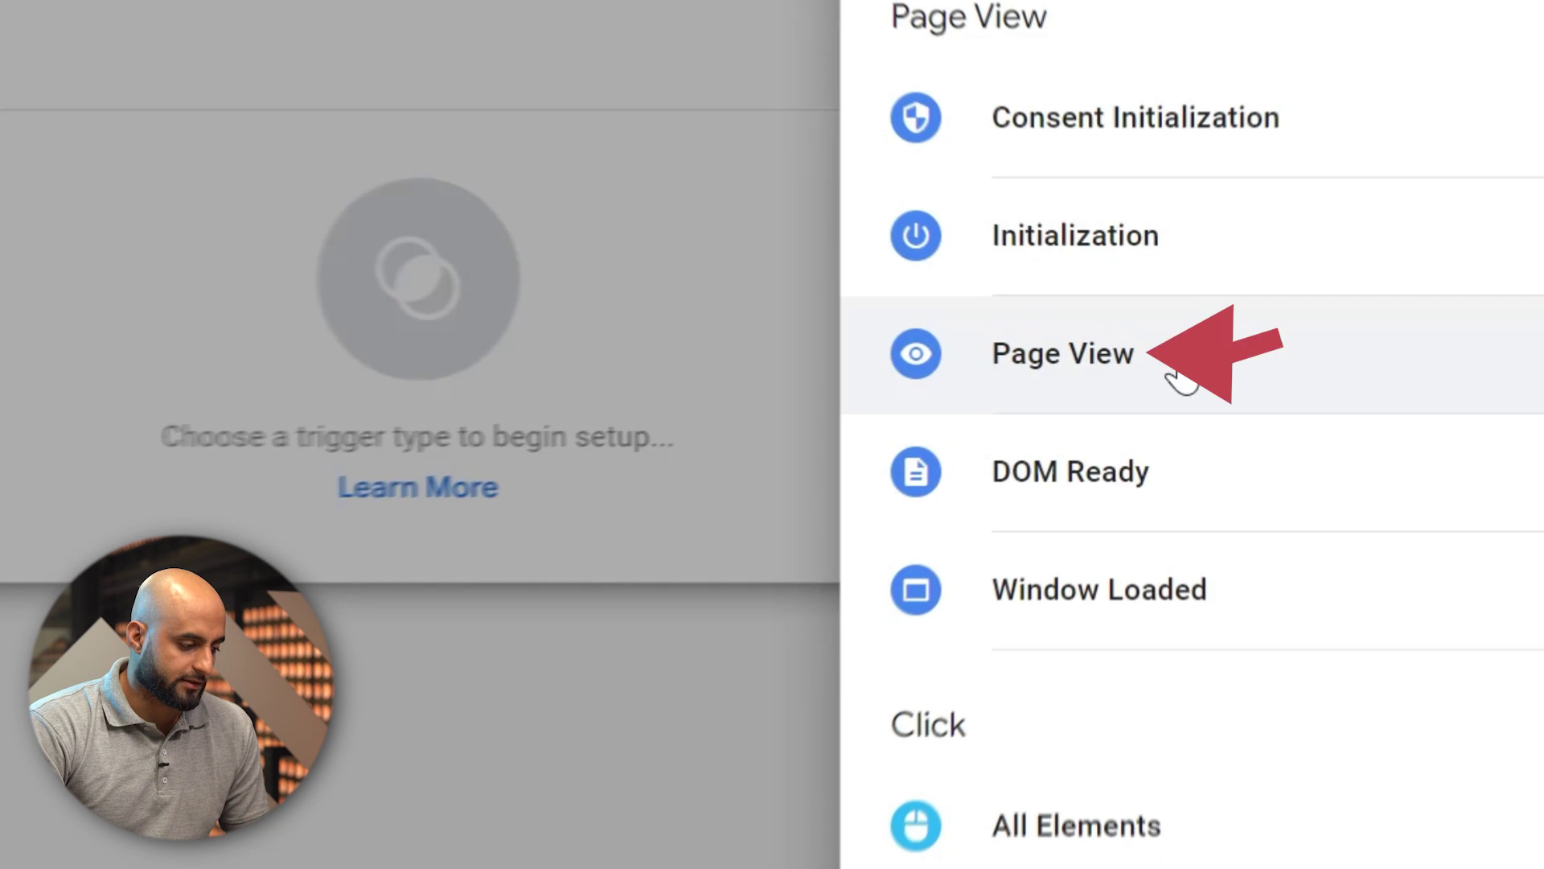
click(1158, 359)
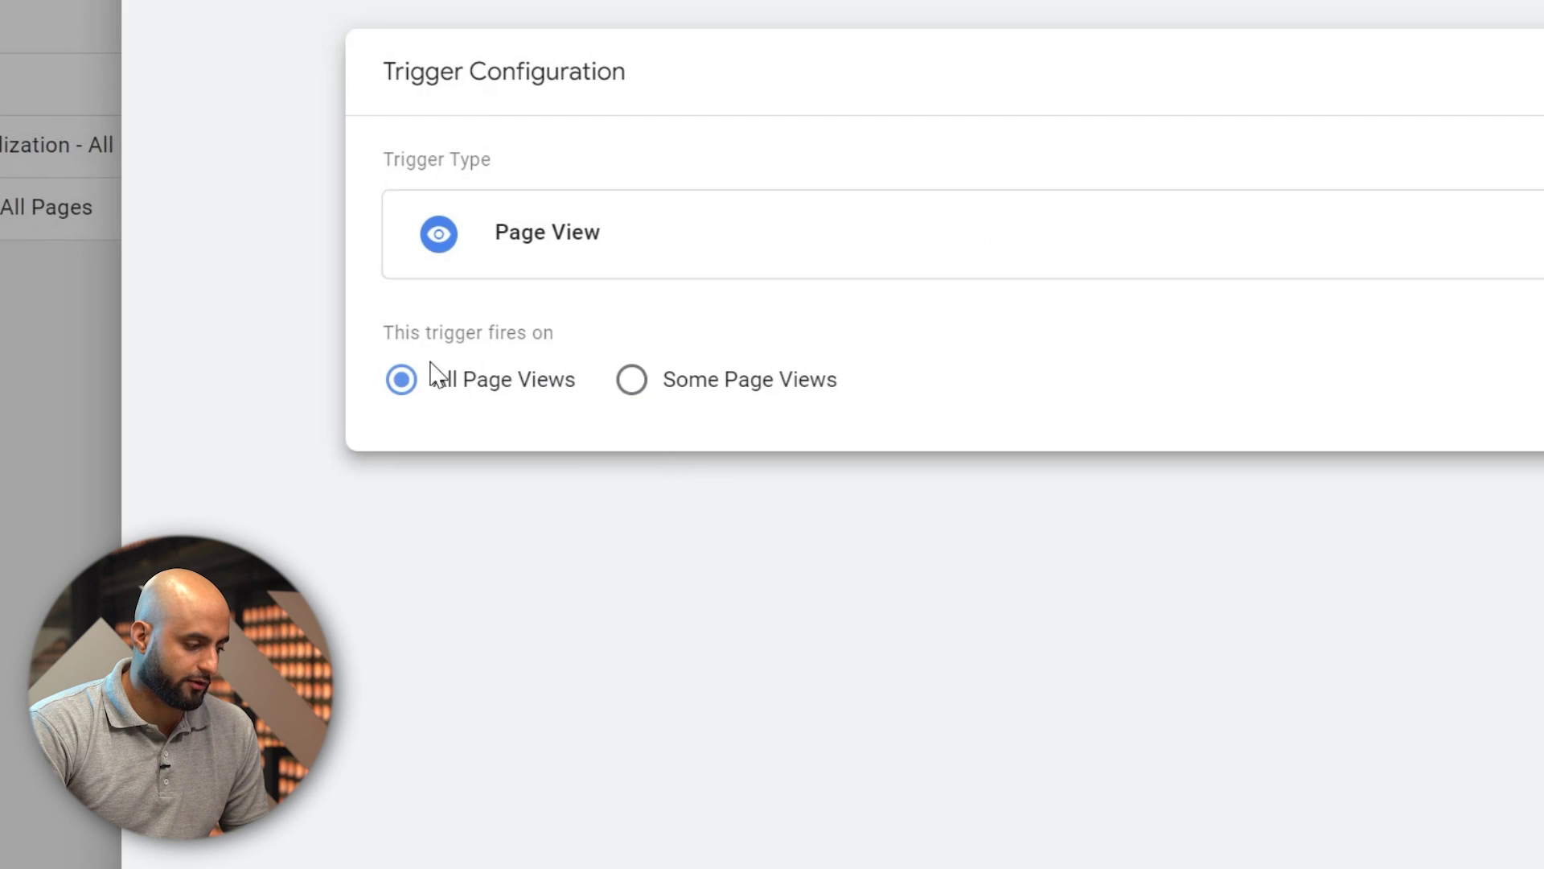
click(632, 380)
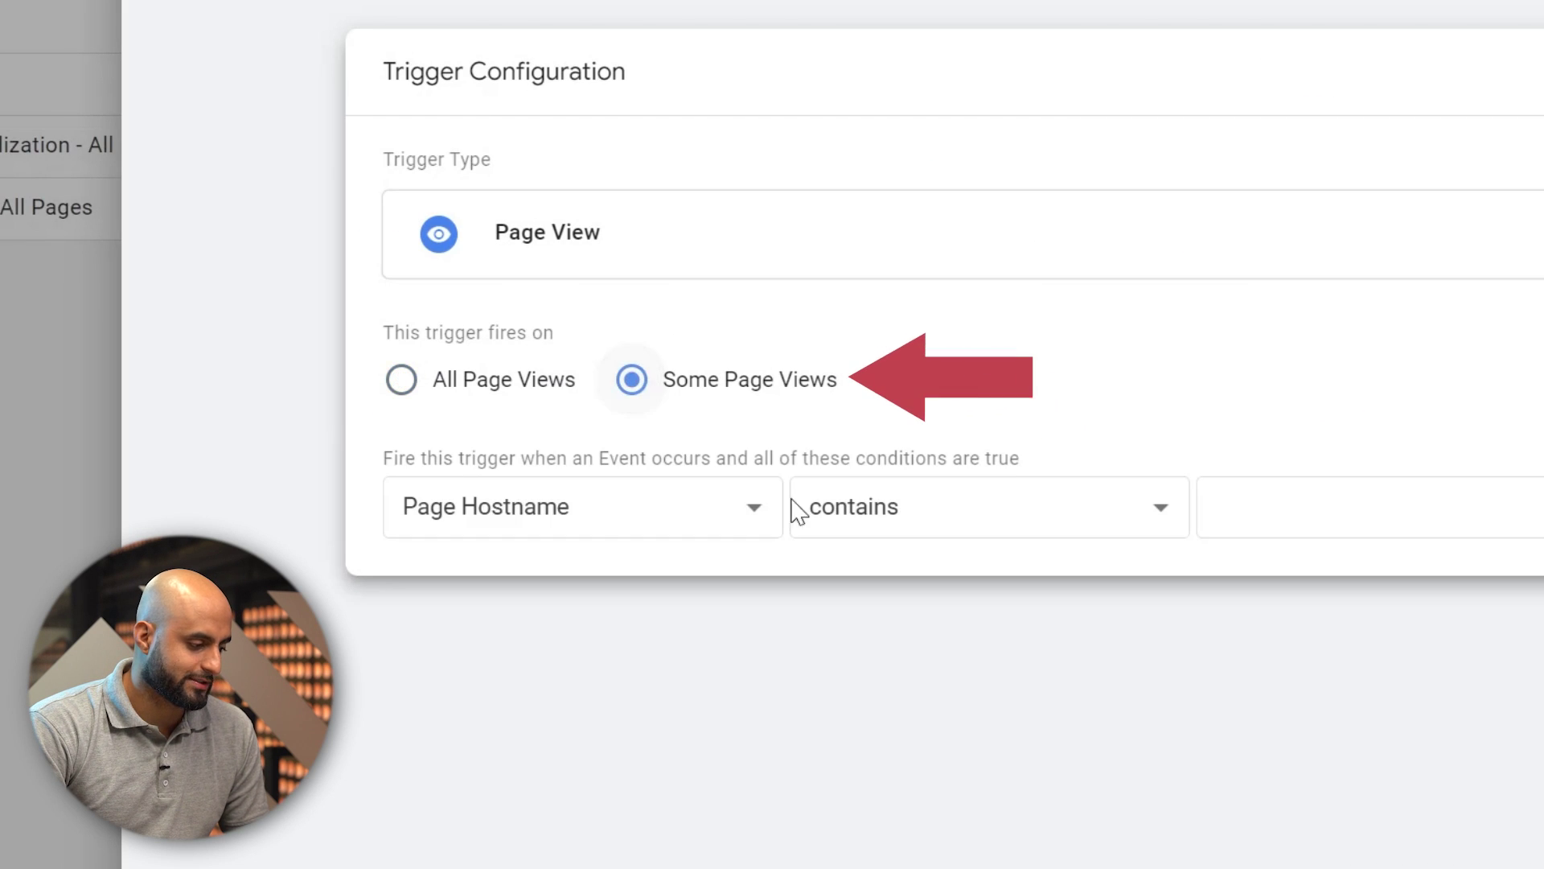
click(599, 525)
click(533, 584)
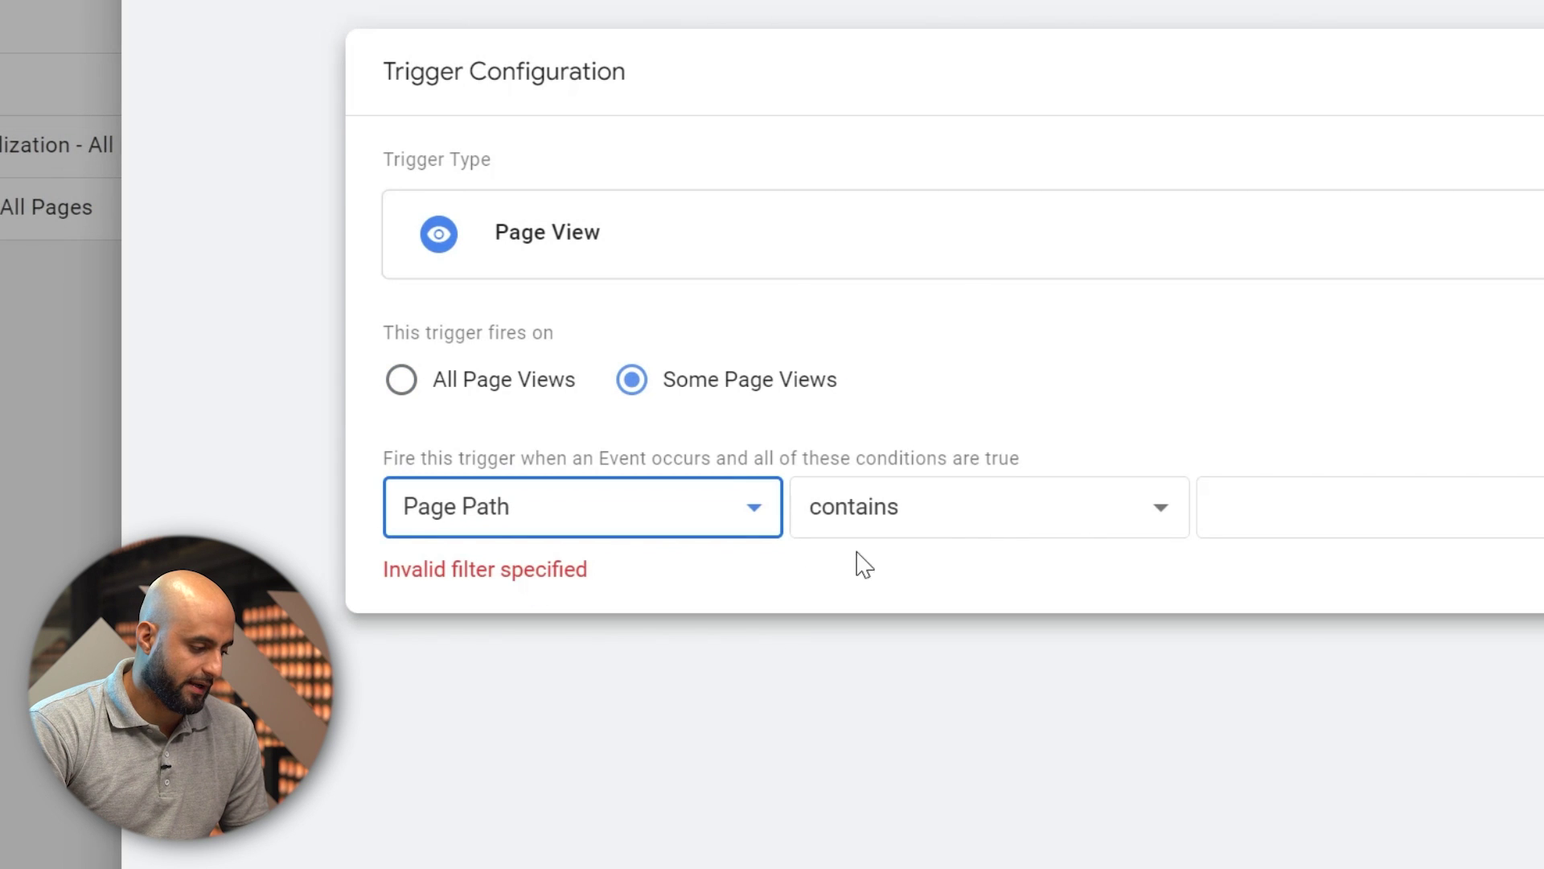
click(1291, 498)
text(p-thanks)
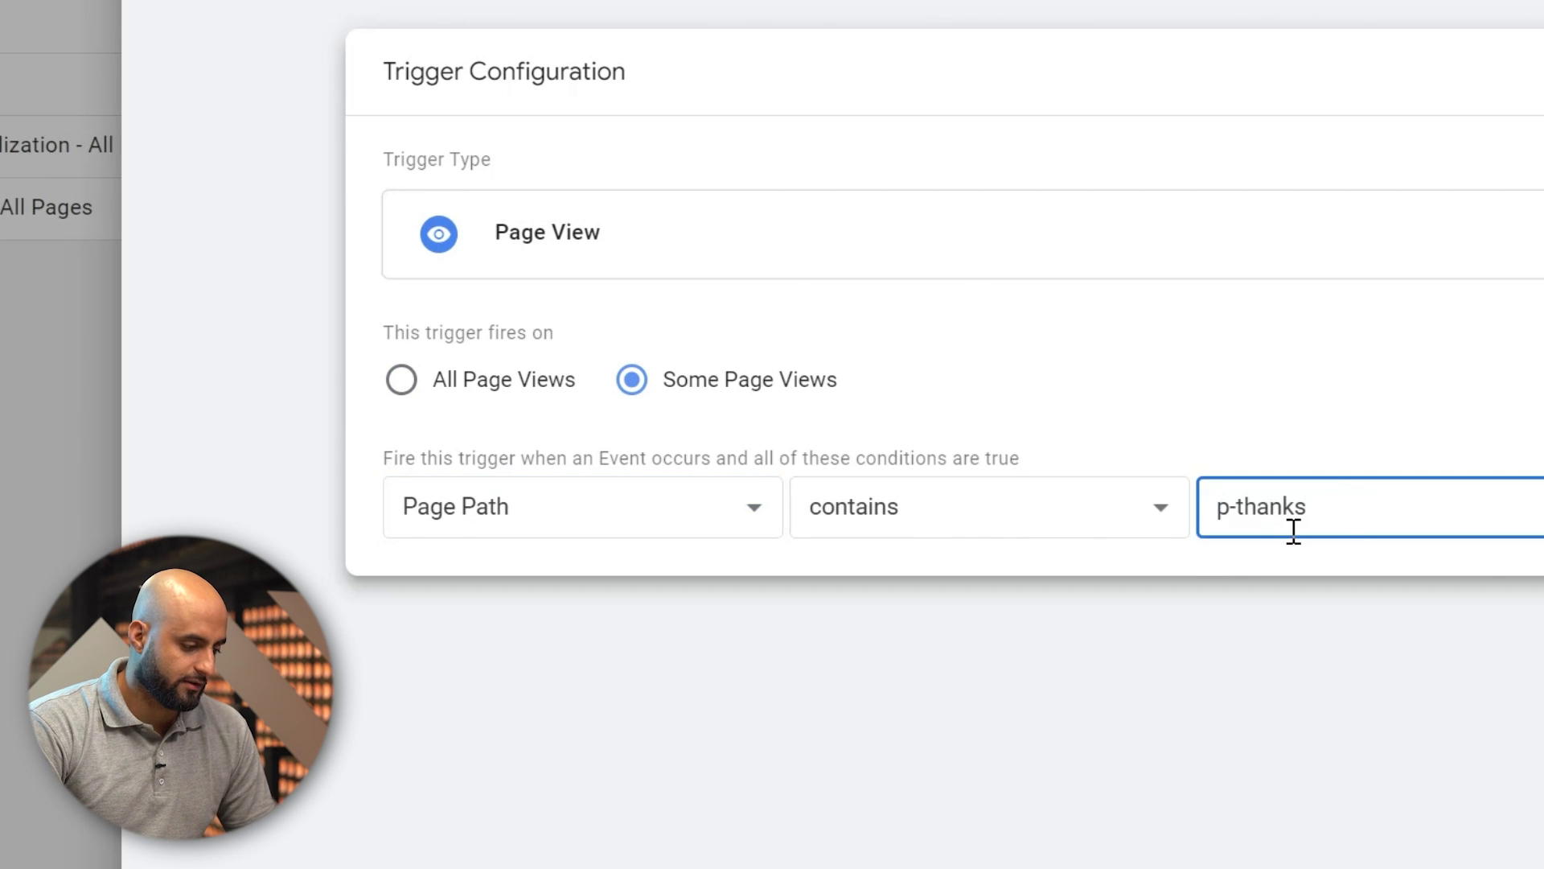
Step: Name the trigger Free Guide TY Page, save it, and save the LD - Free Guide Lead tag with it
drag(378, 81, 541, 80)
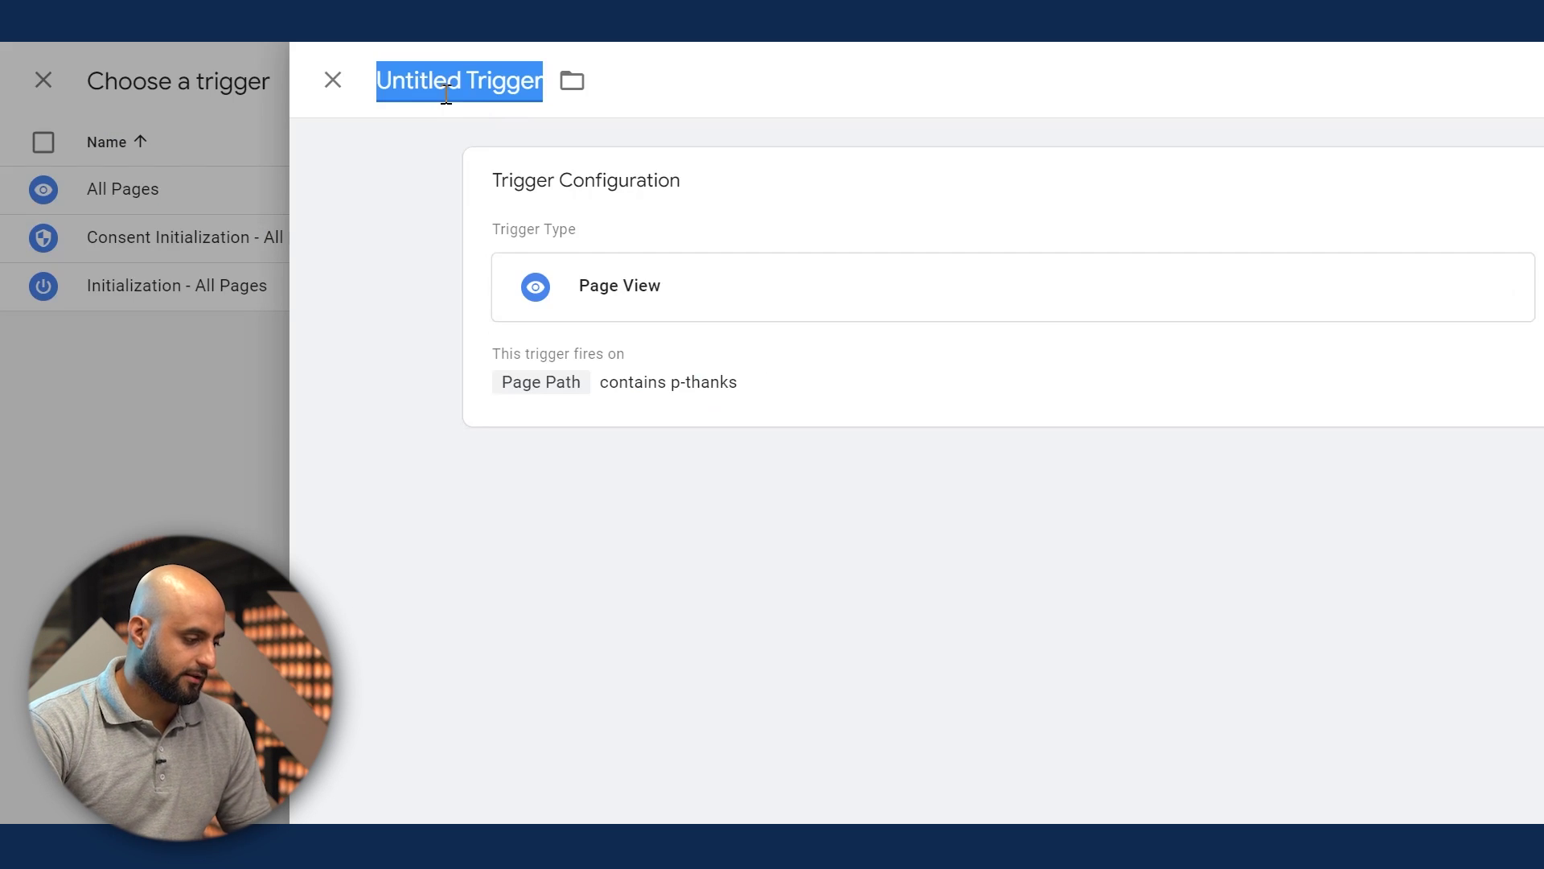
text(Free Guide TY Page)
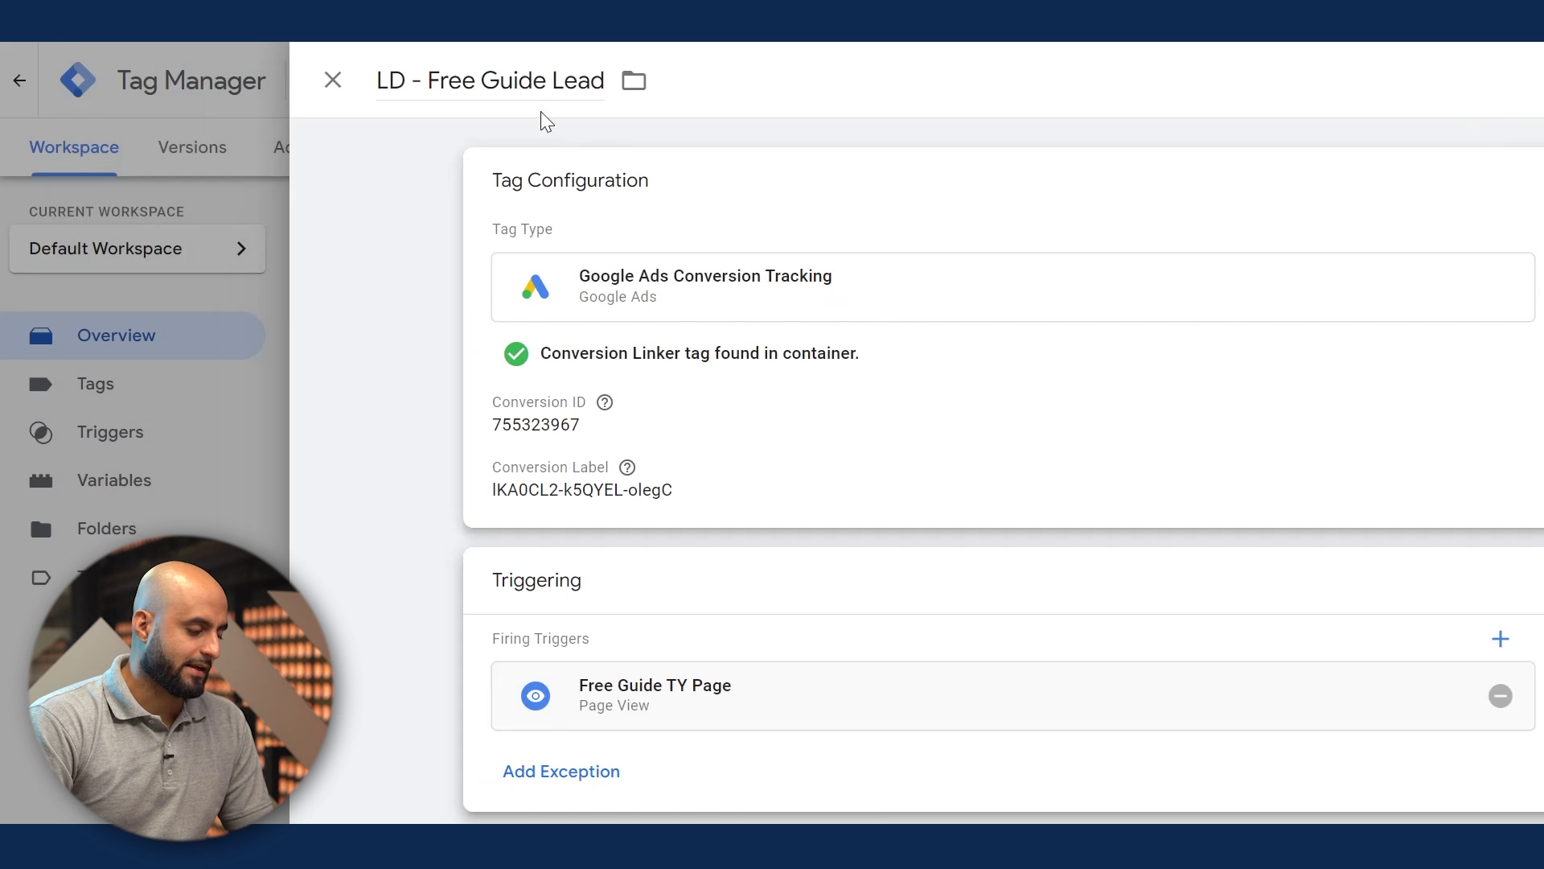
triple_click(506, 80)
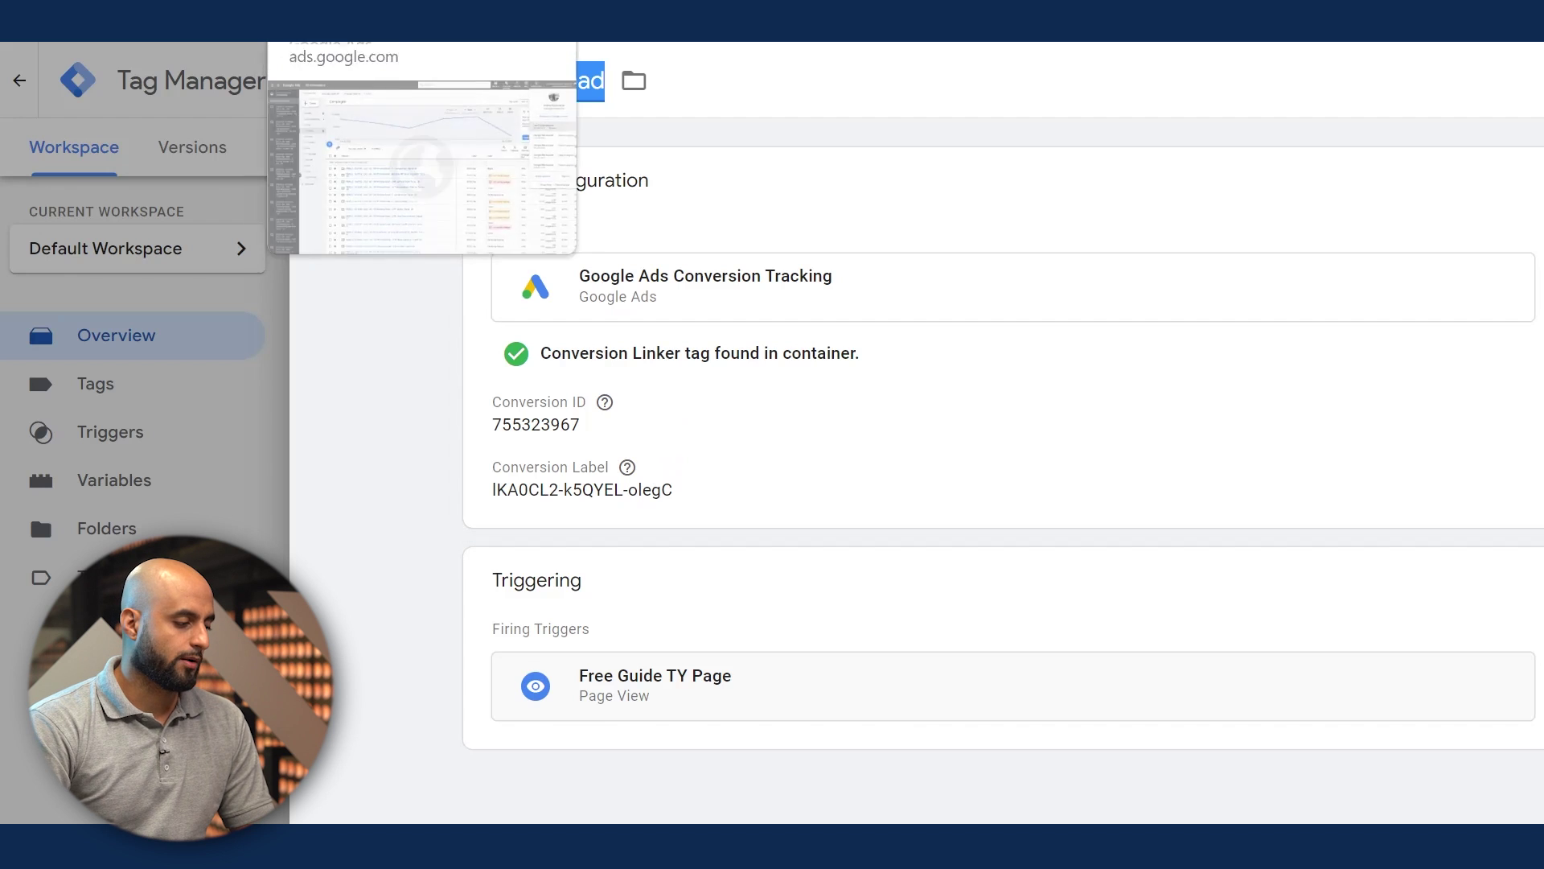
click(346, 44)
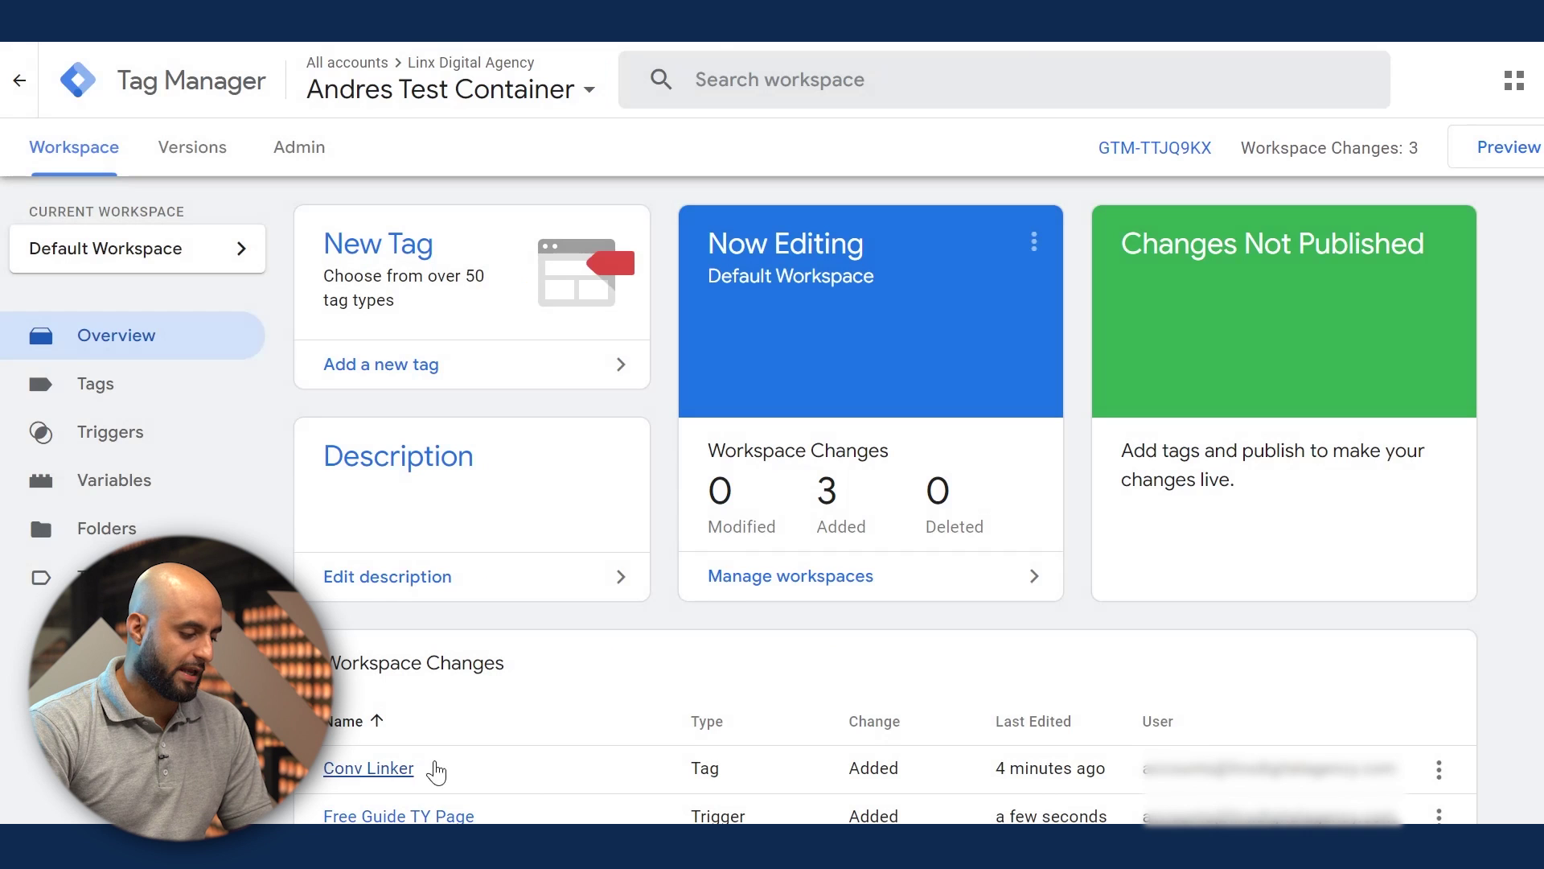
scroll(633, 527, down, 1)
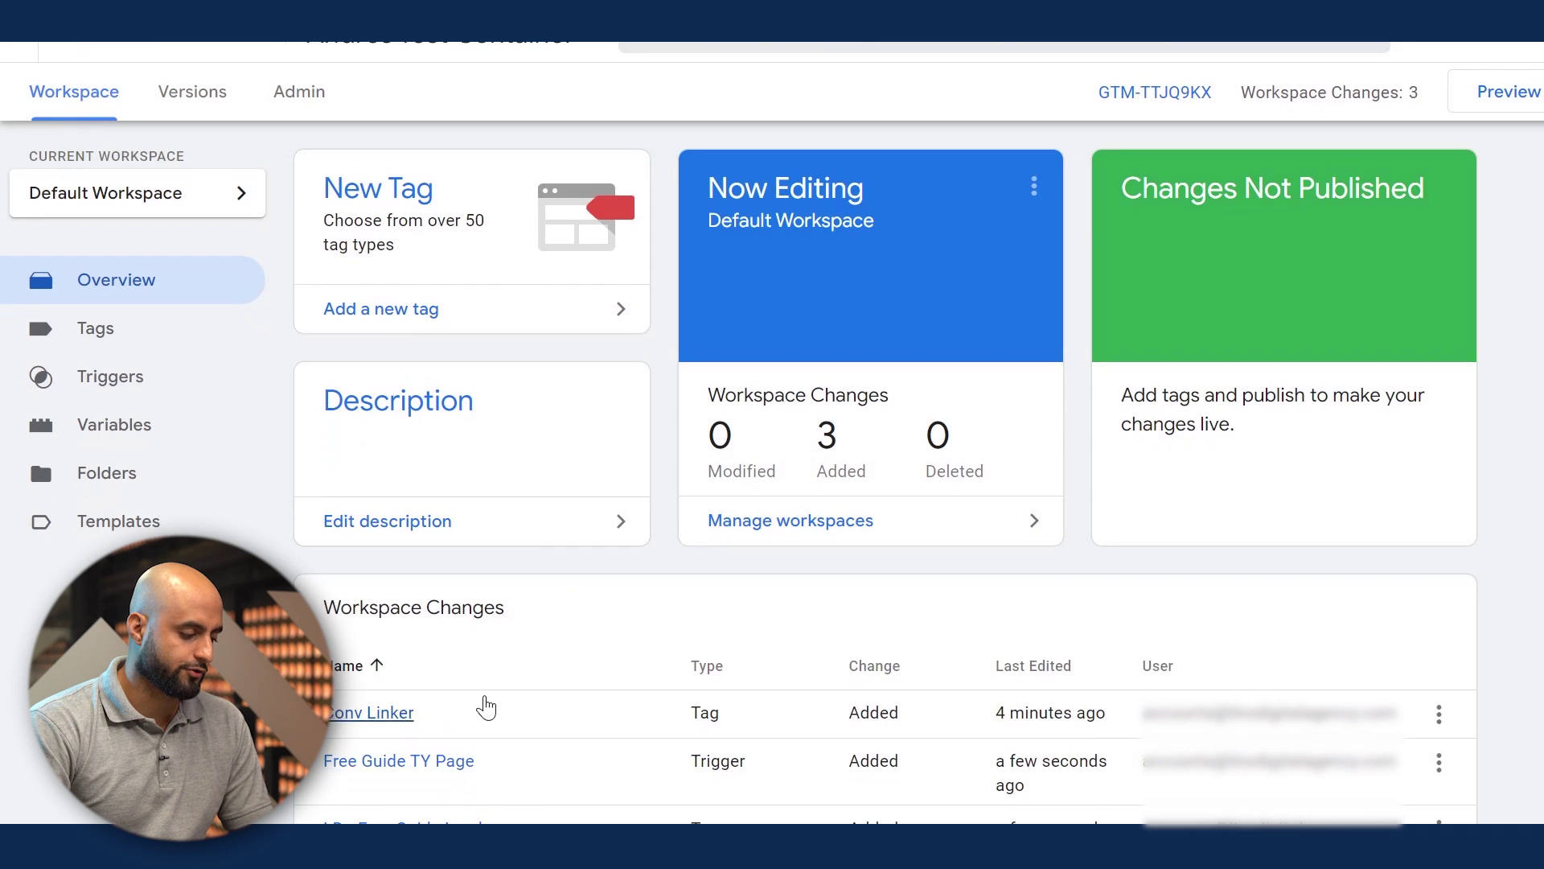
scroll(483, 706, up, 1)
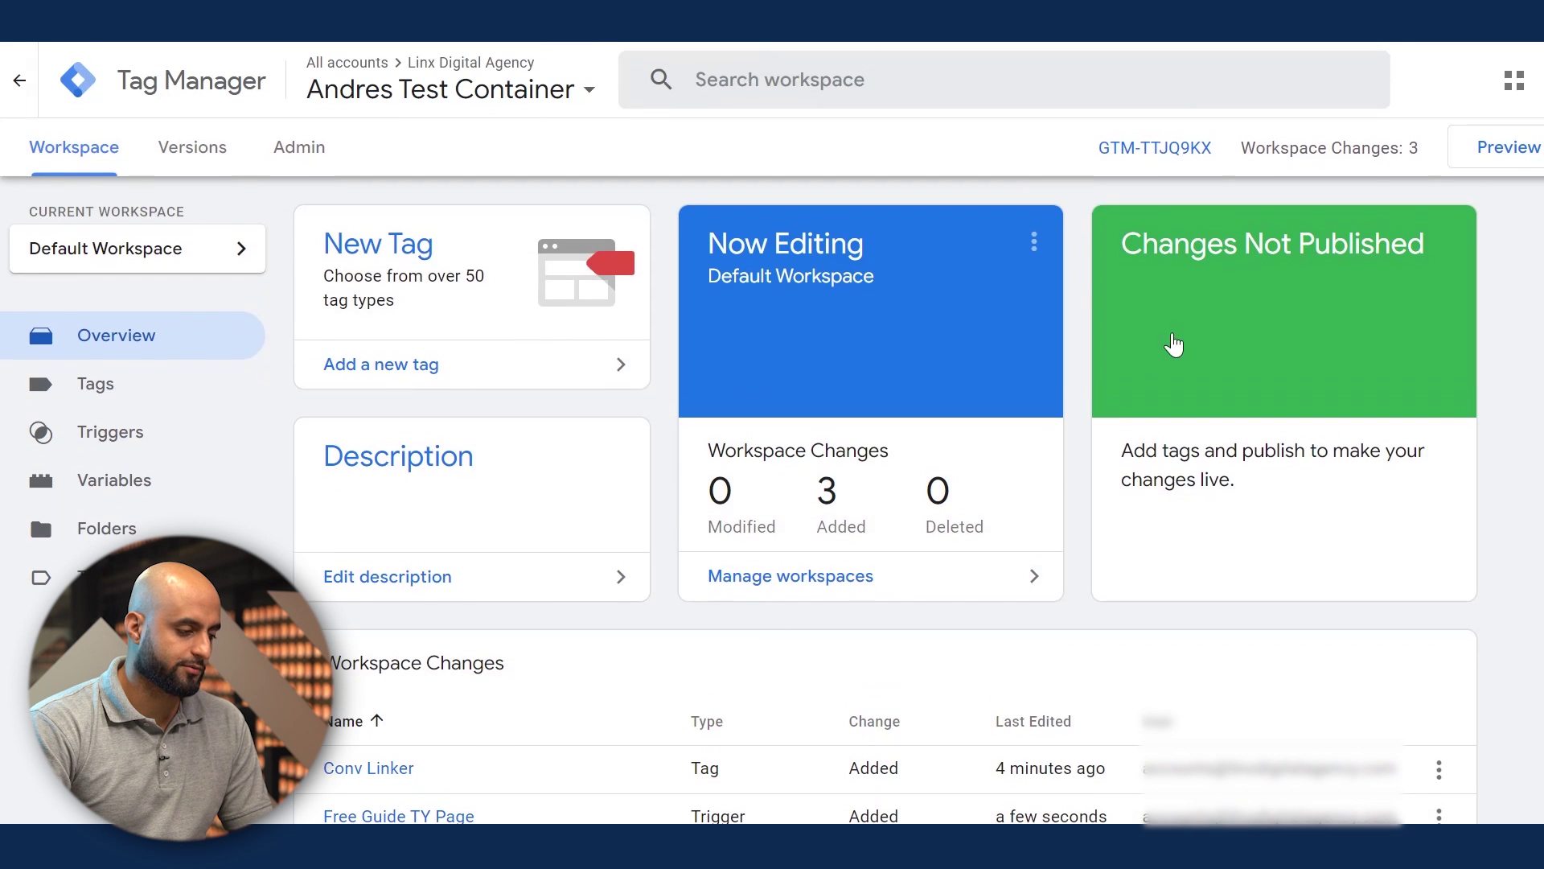
click(1512, 148)
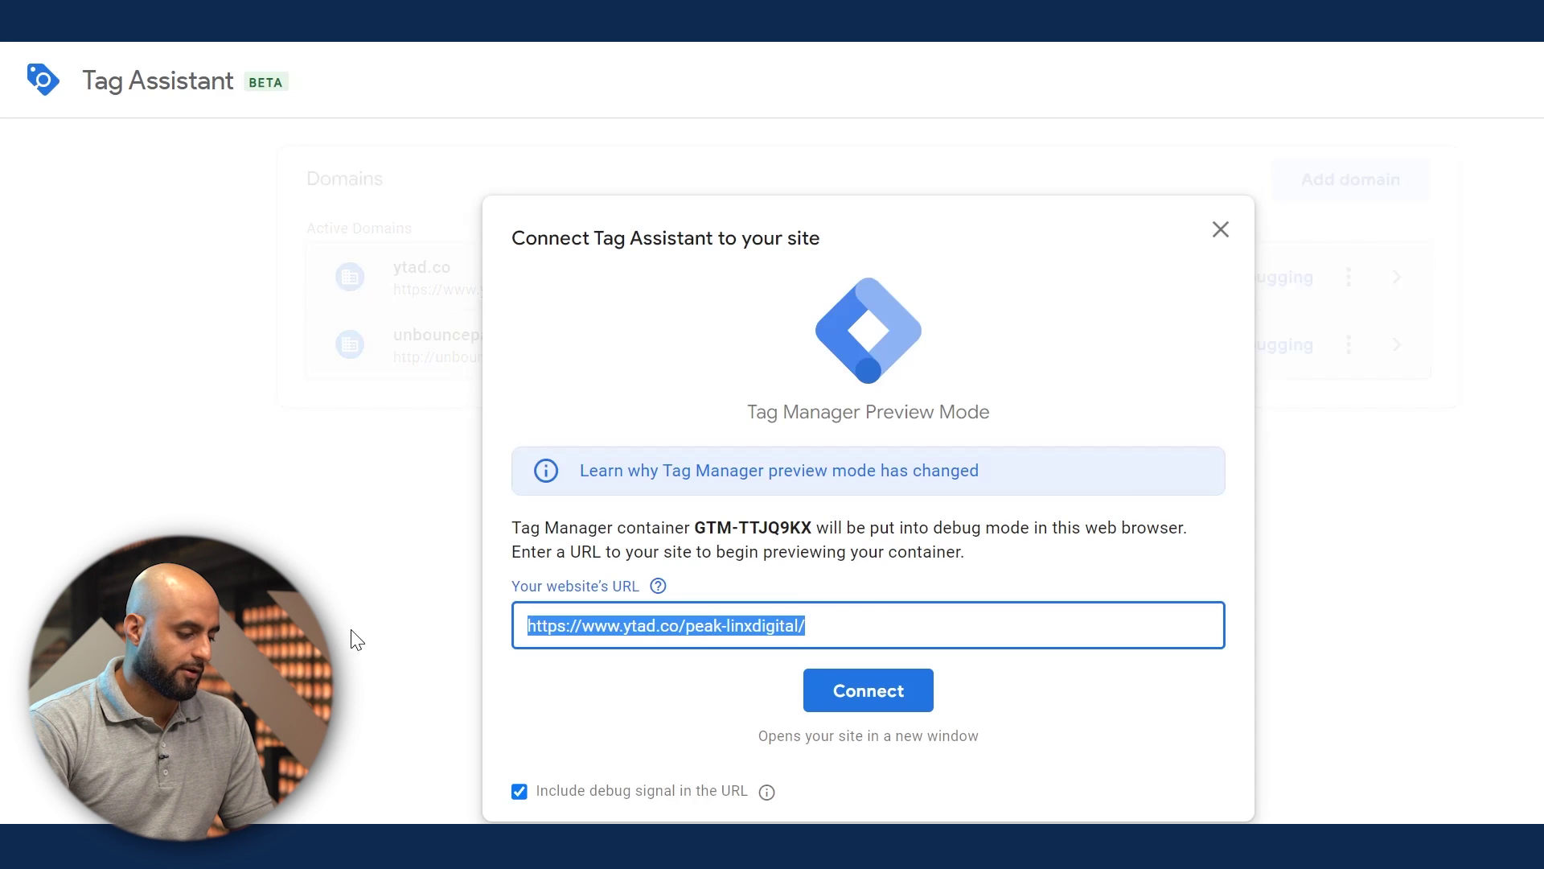
click(587, 611)
click(896, 697)
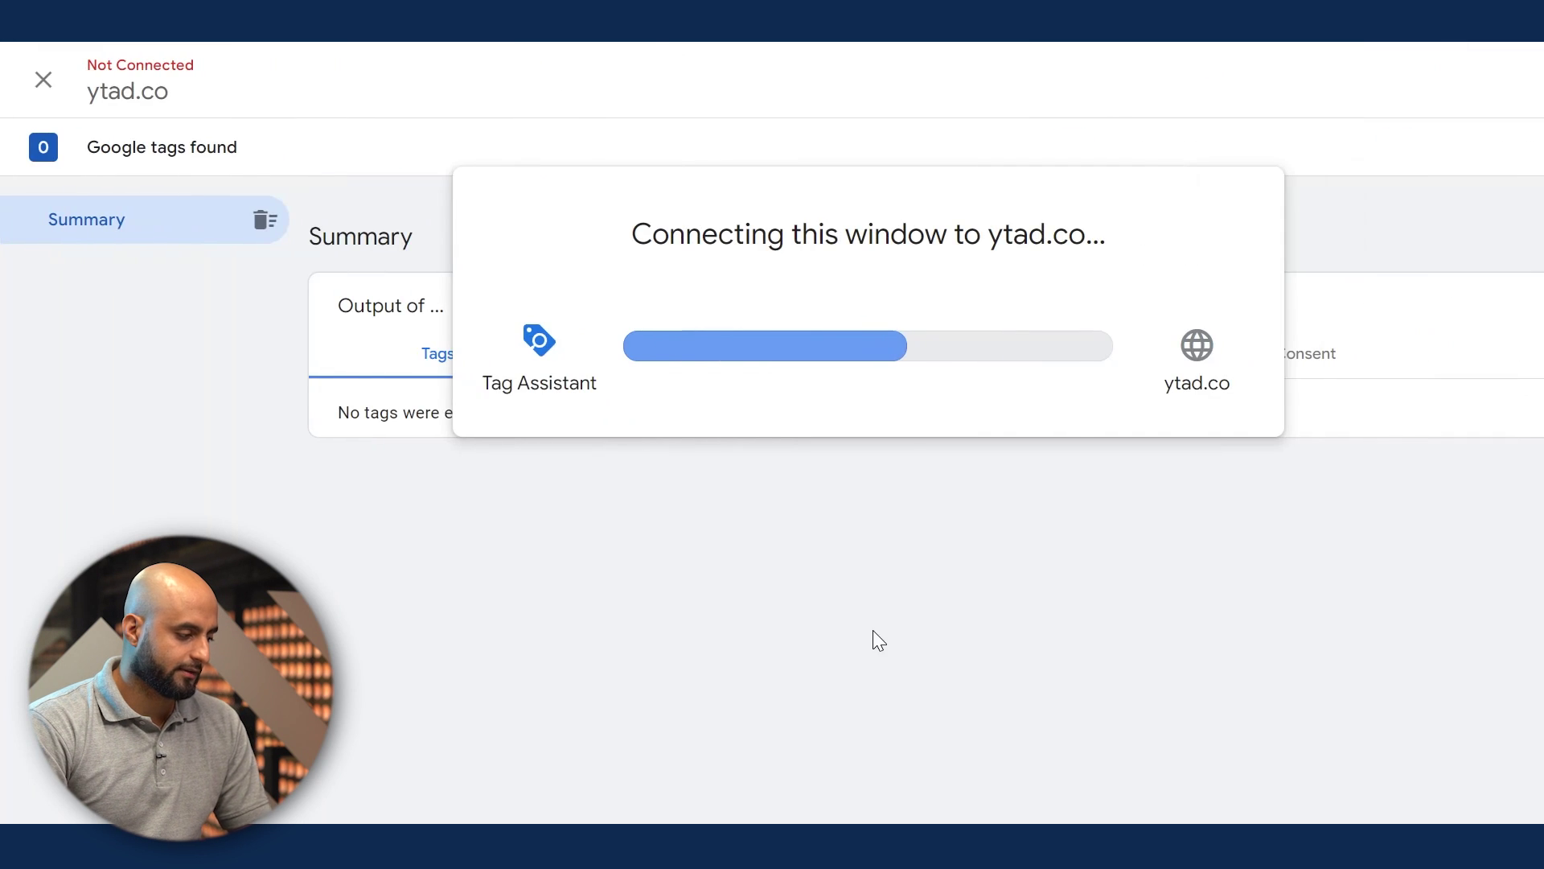
Step: Examine the Tag Manager scripts installed on the Peak thanks page in Unbounce
click(1079, 319)
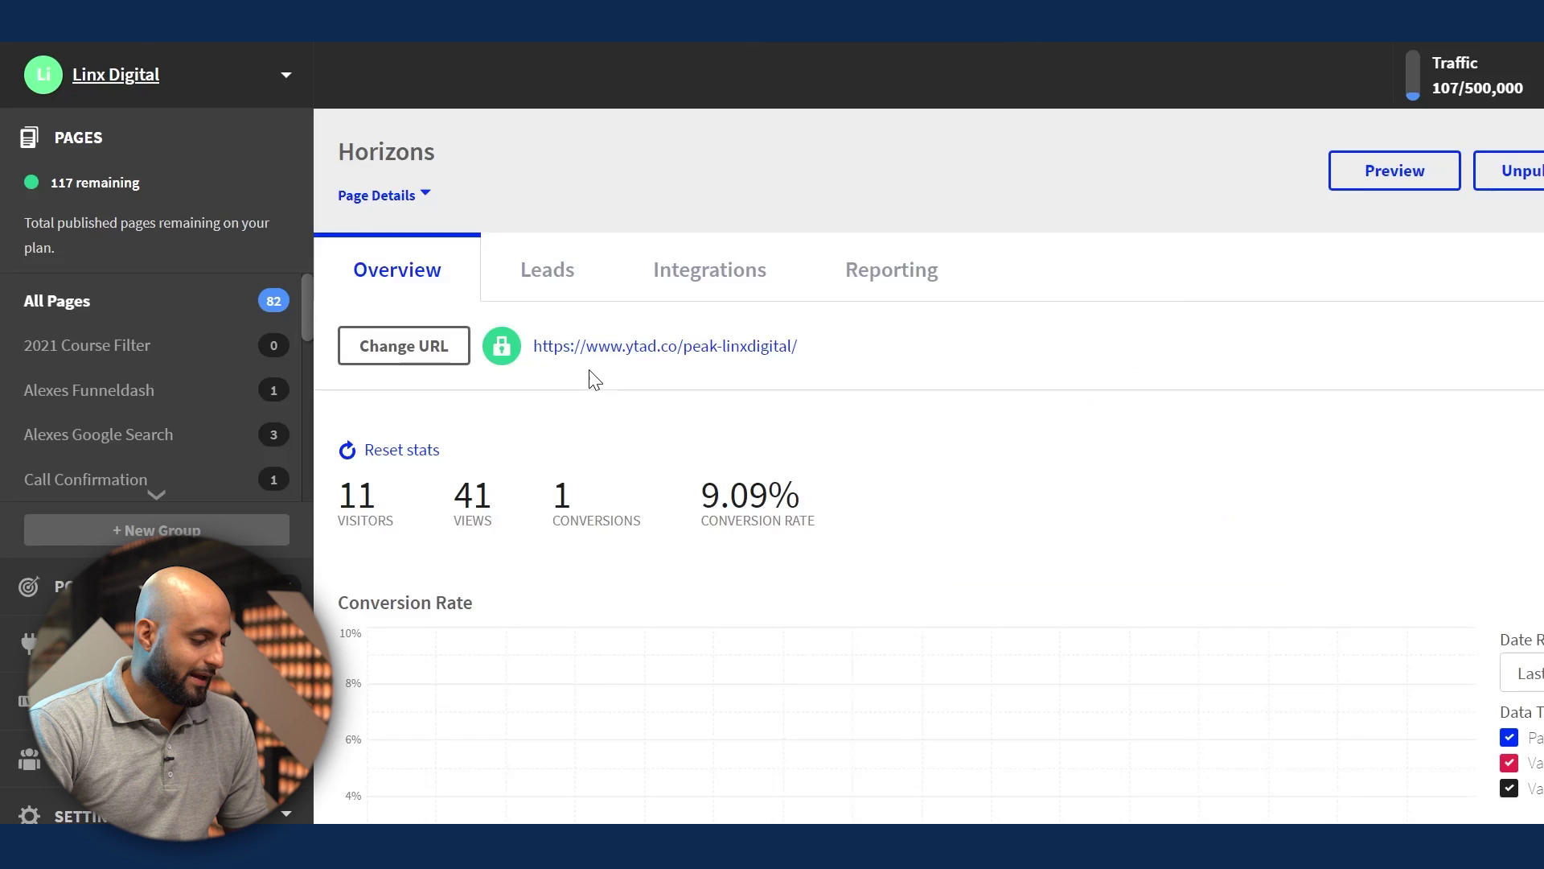
scroll(928, 466, down, 8)
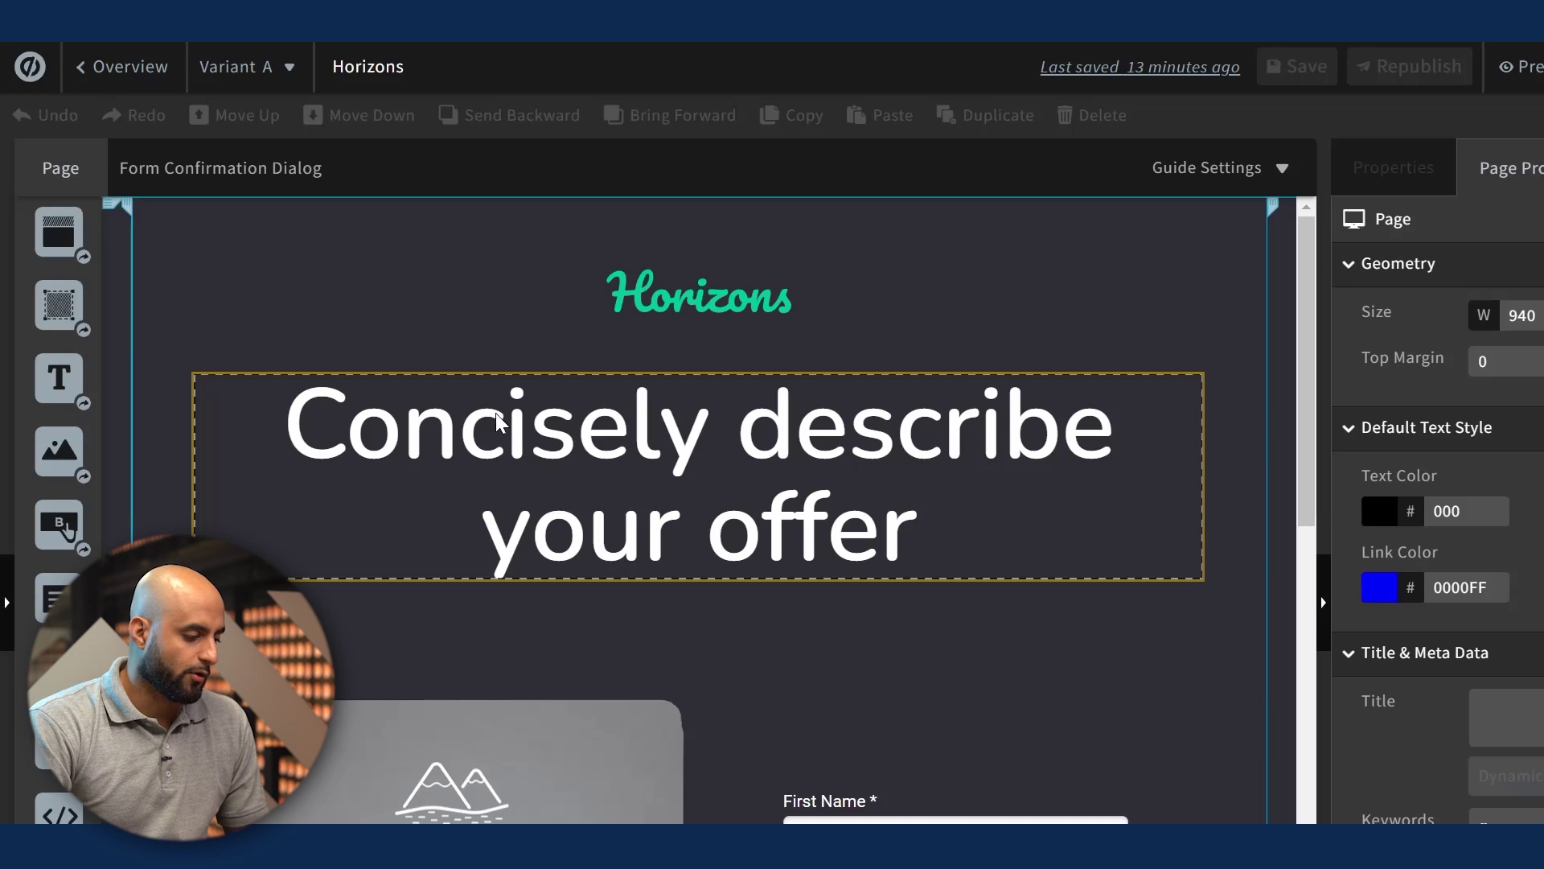
click(113, 78)
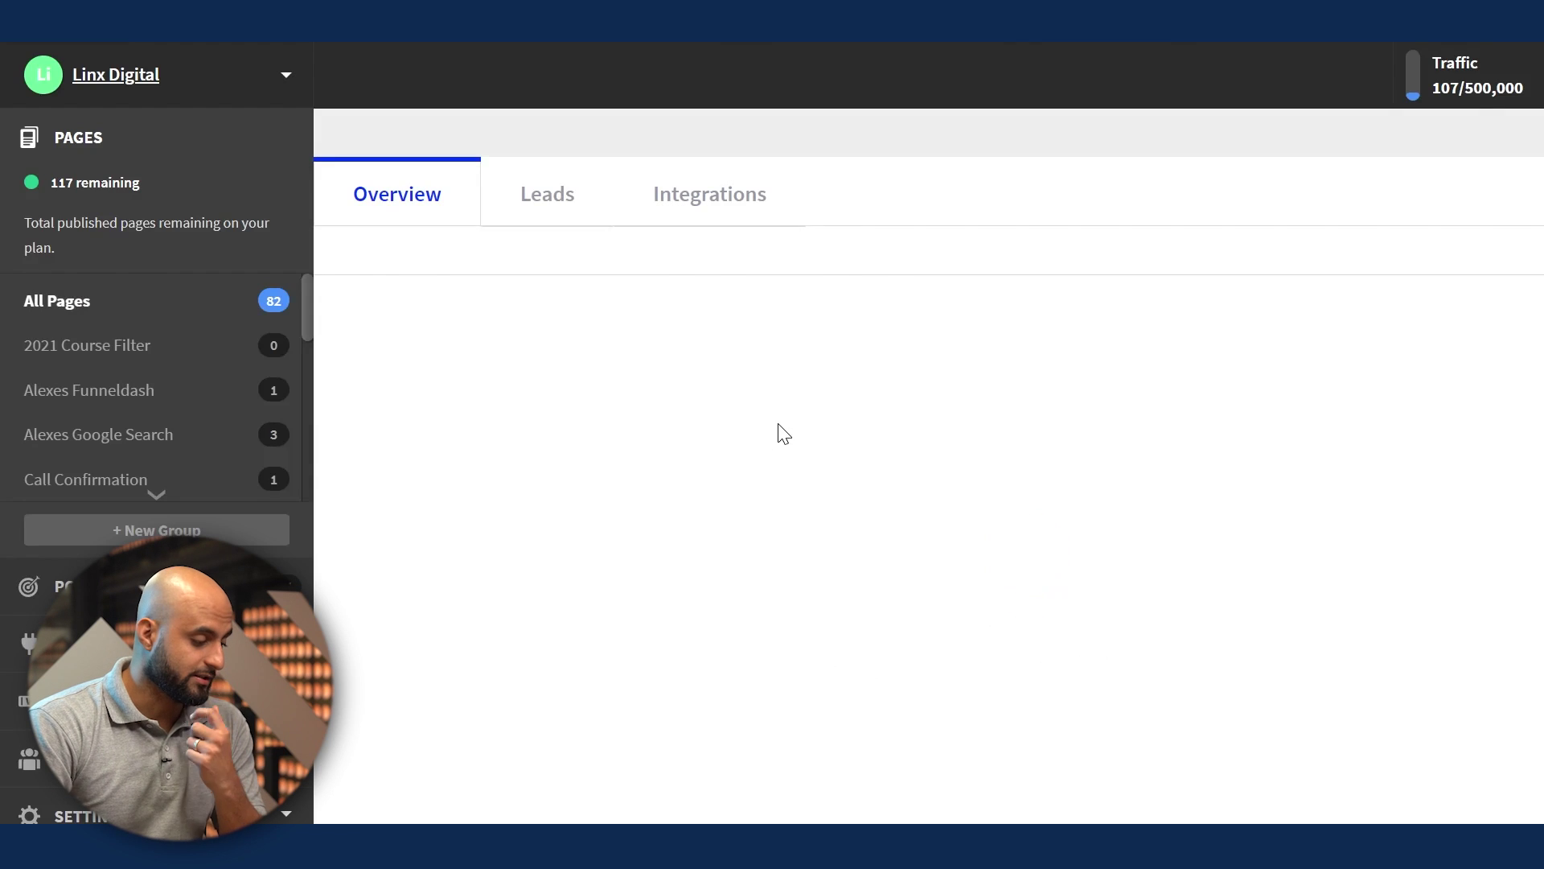
click(117, 317)
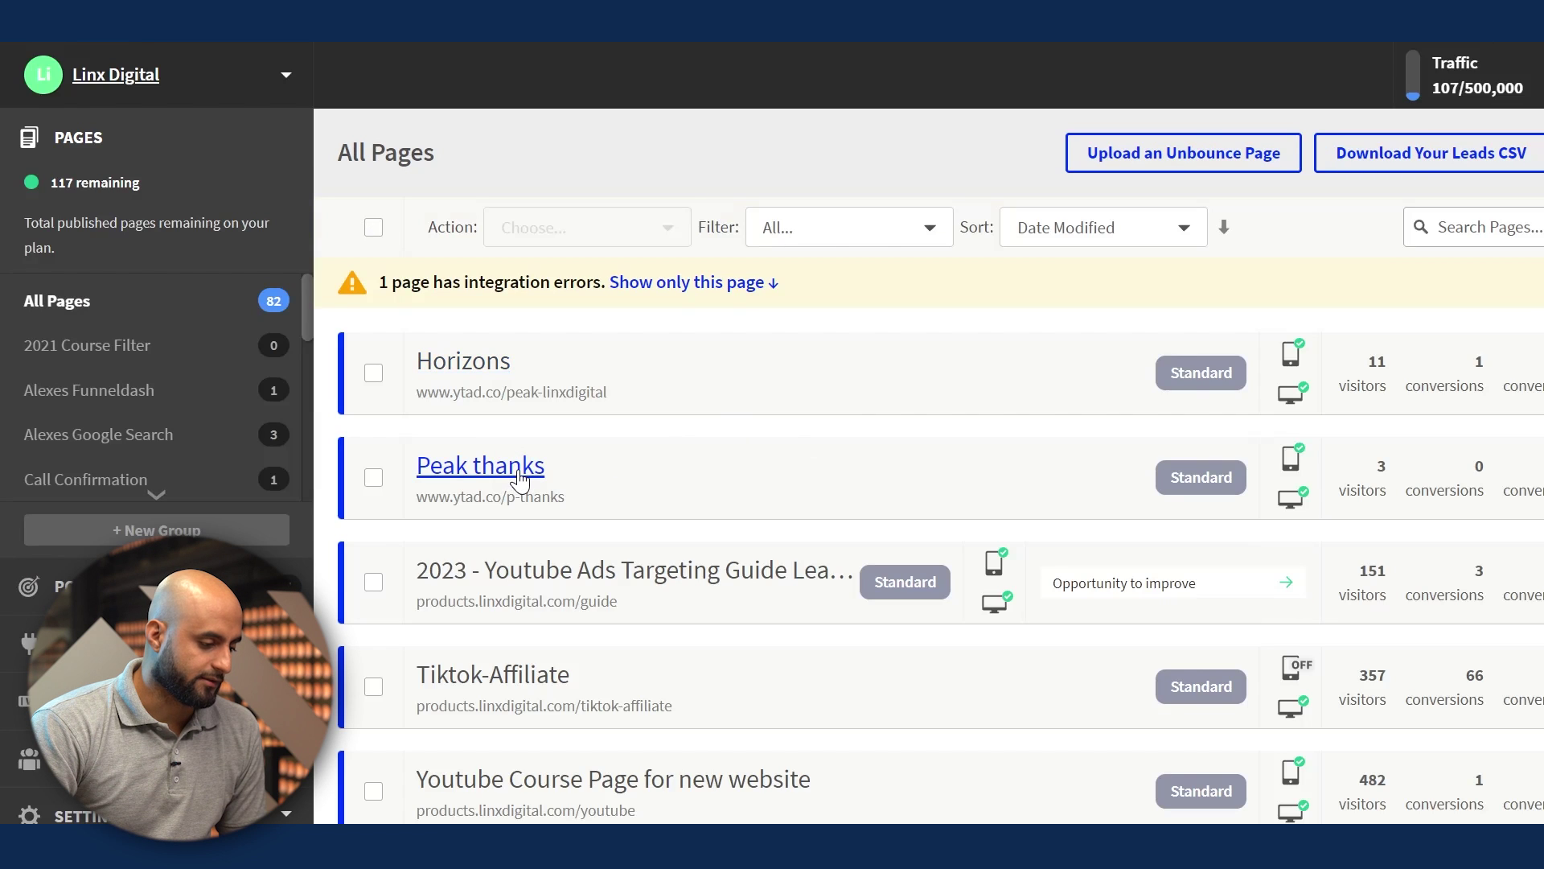
click(518, 468)
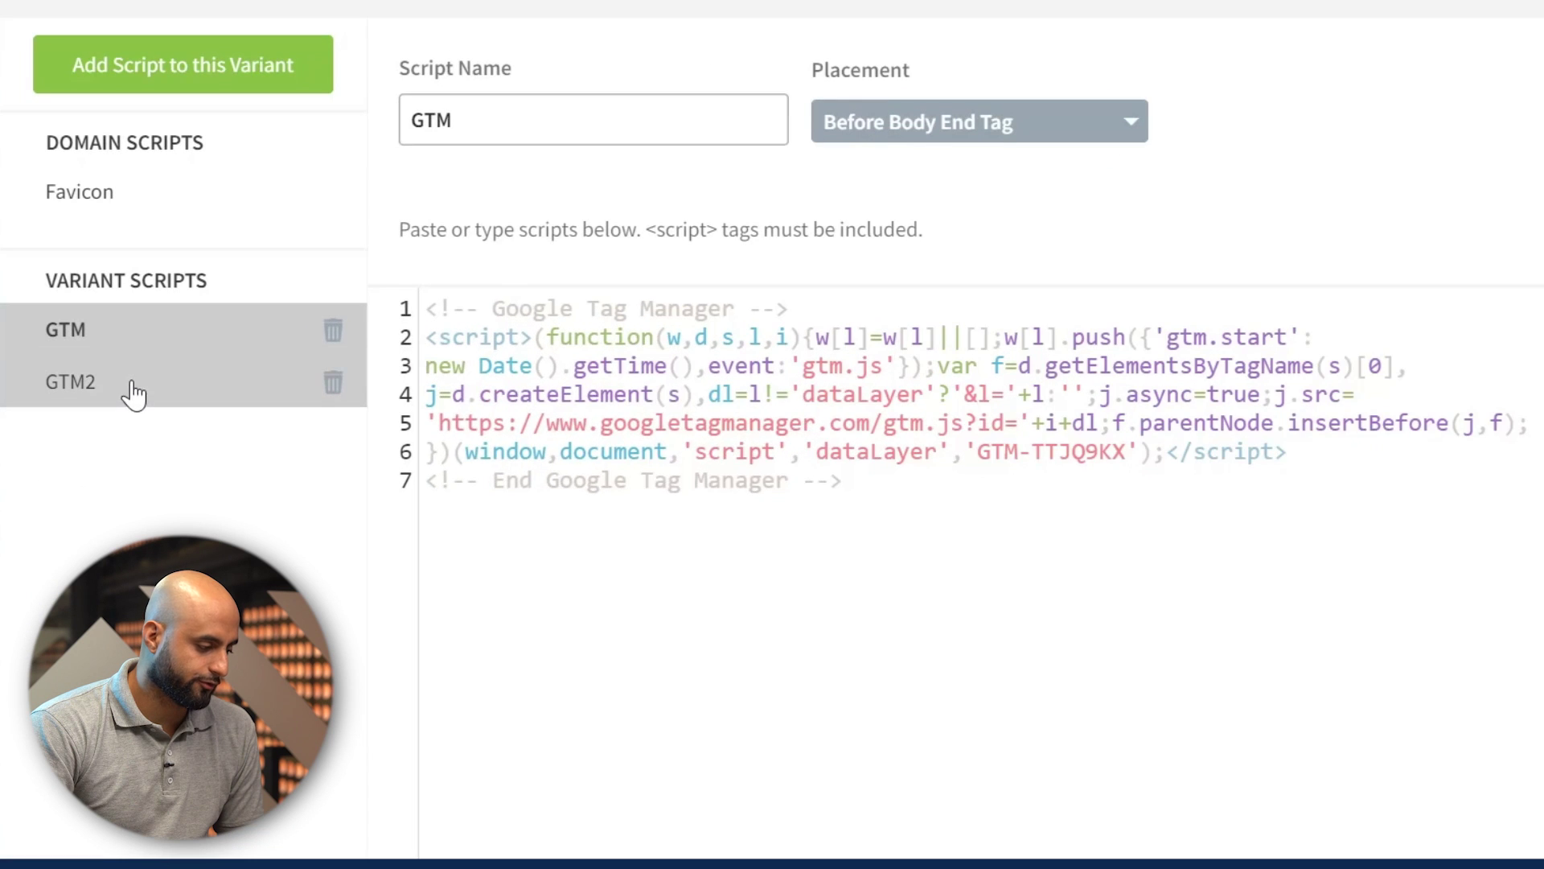
click(121, 448)
click(273, 329)
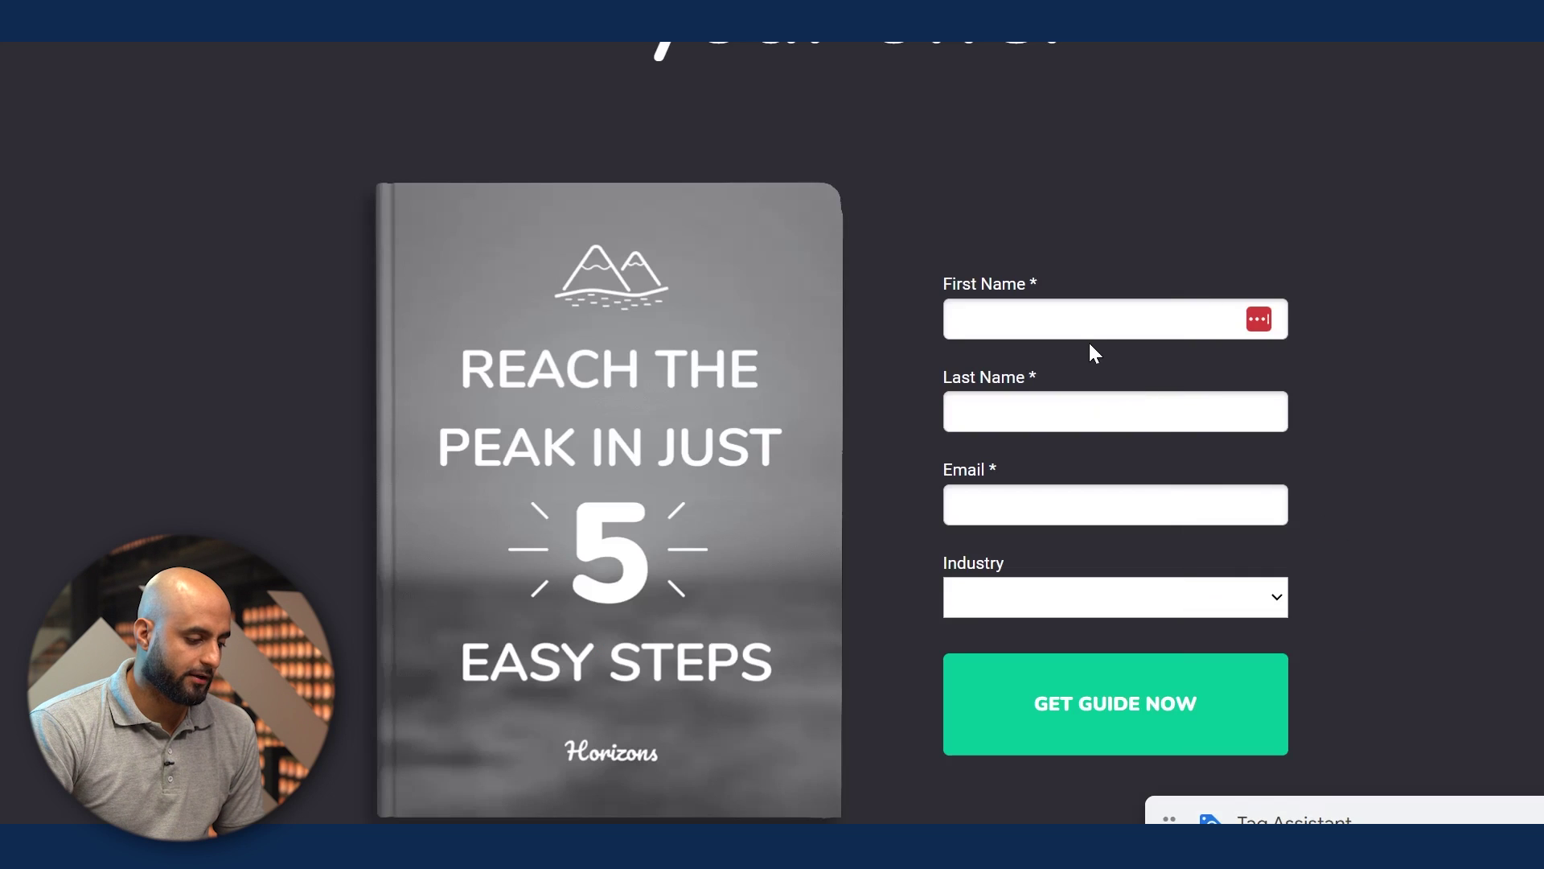
Step: Fill the previewed page's name fields with the saved contact details and continue into the connected Tag Assistant debug session
click(1058, 316)
click(1103, 372)
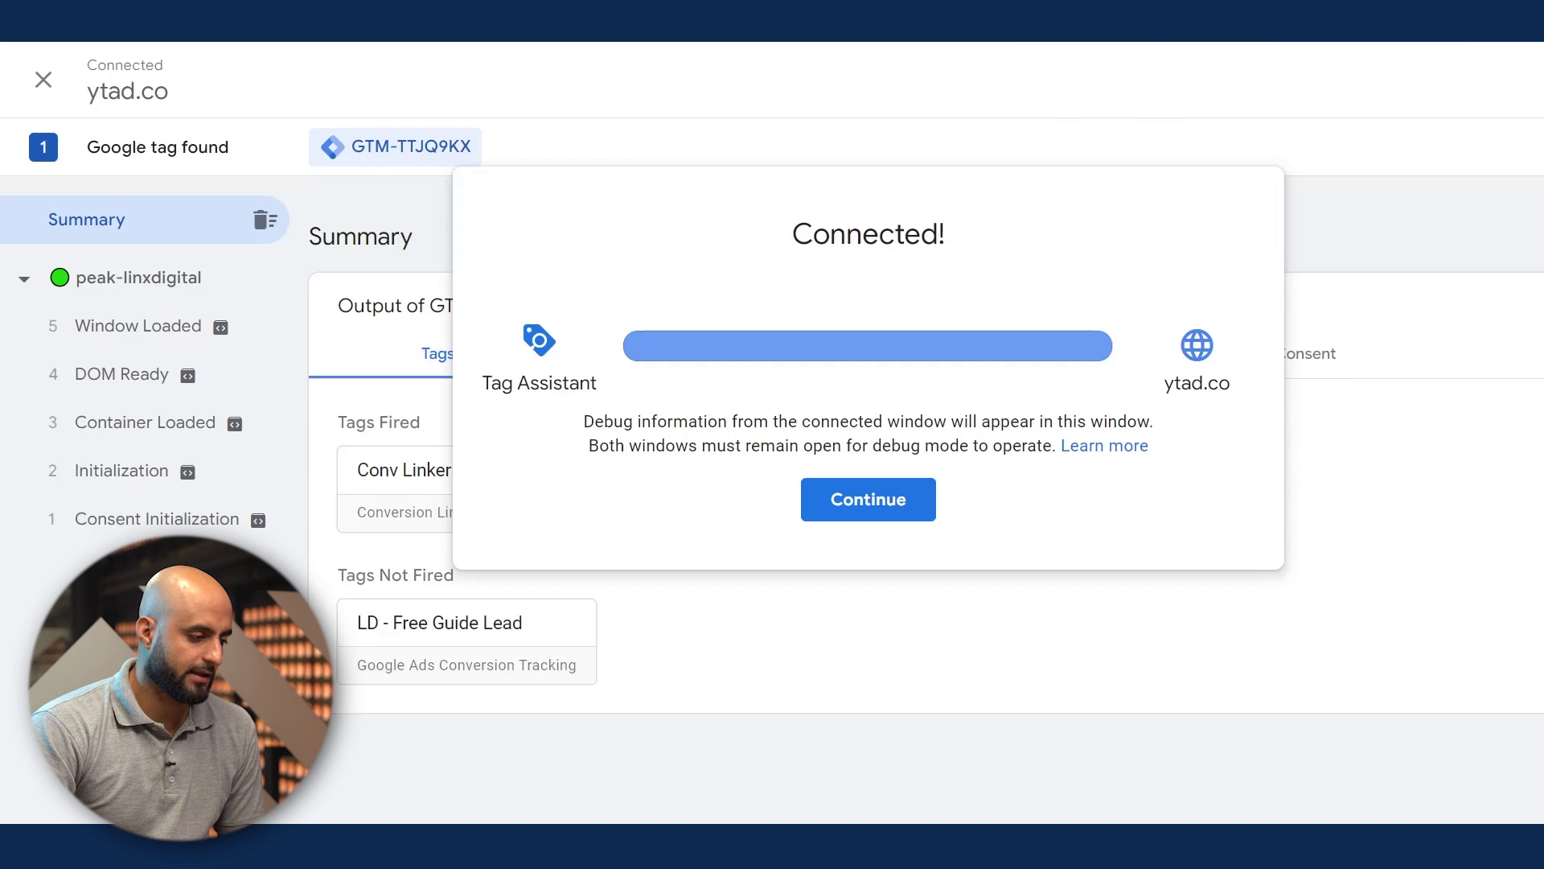
click(1045, 20)
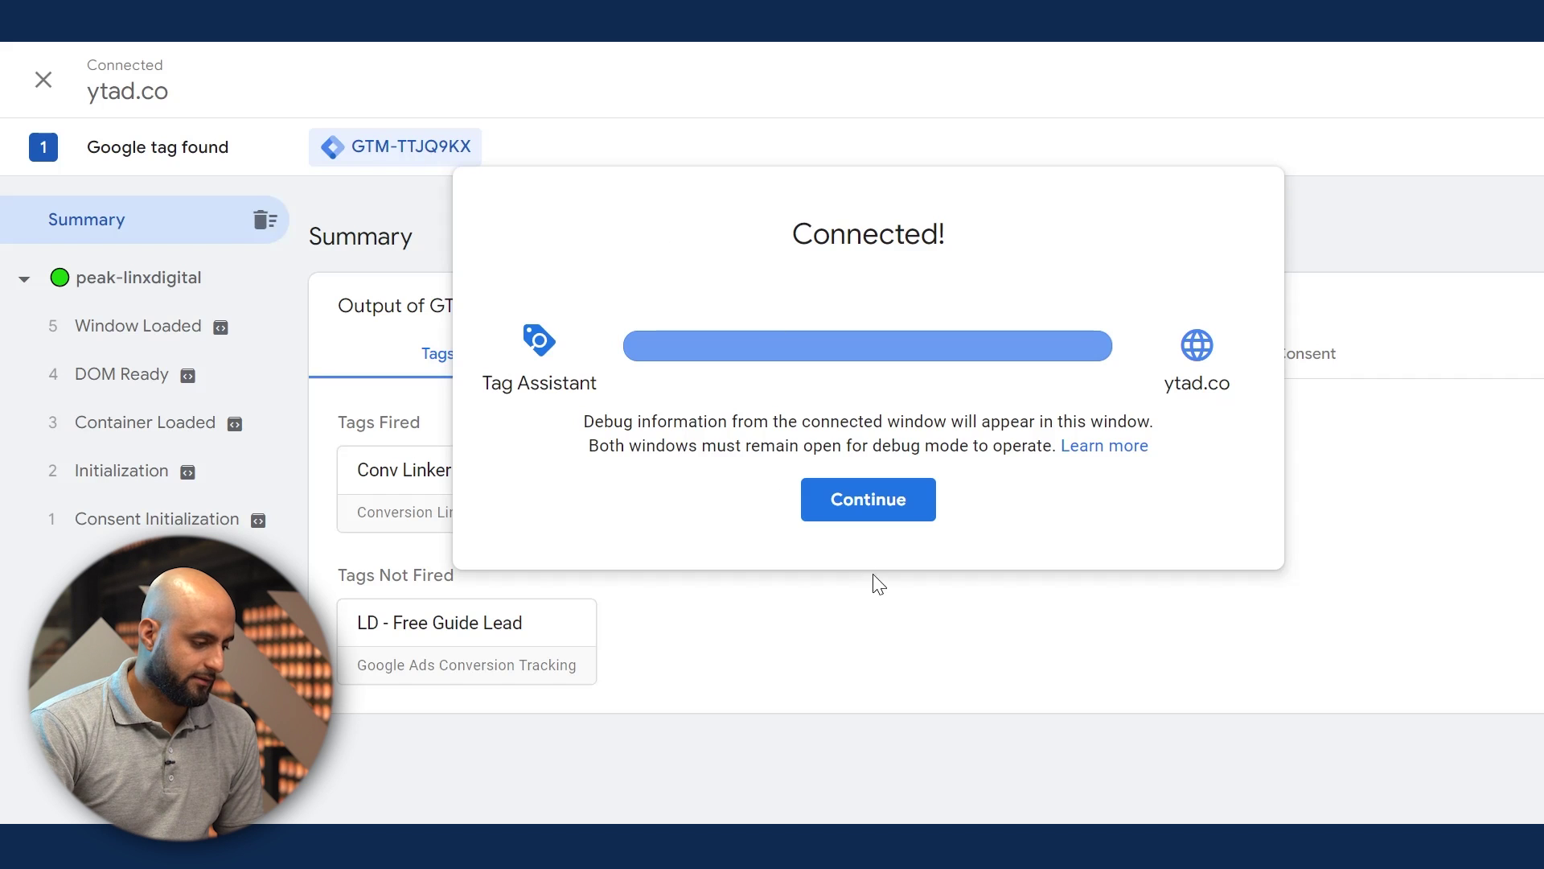
click(887, 499)
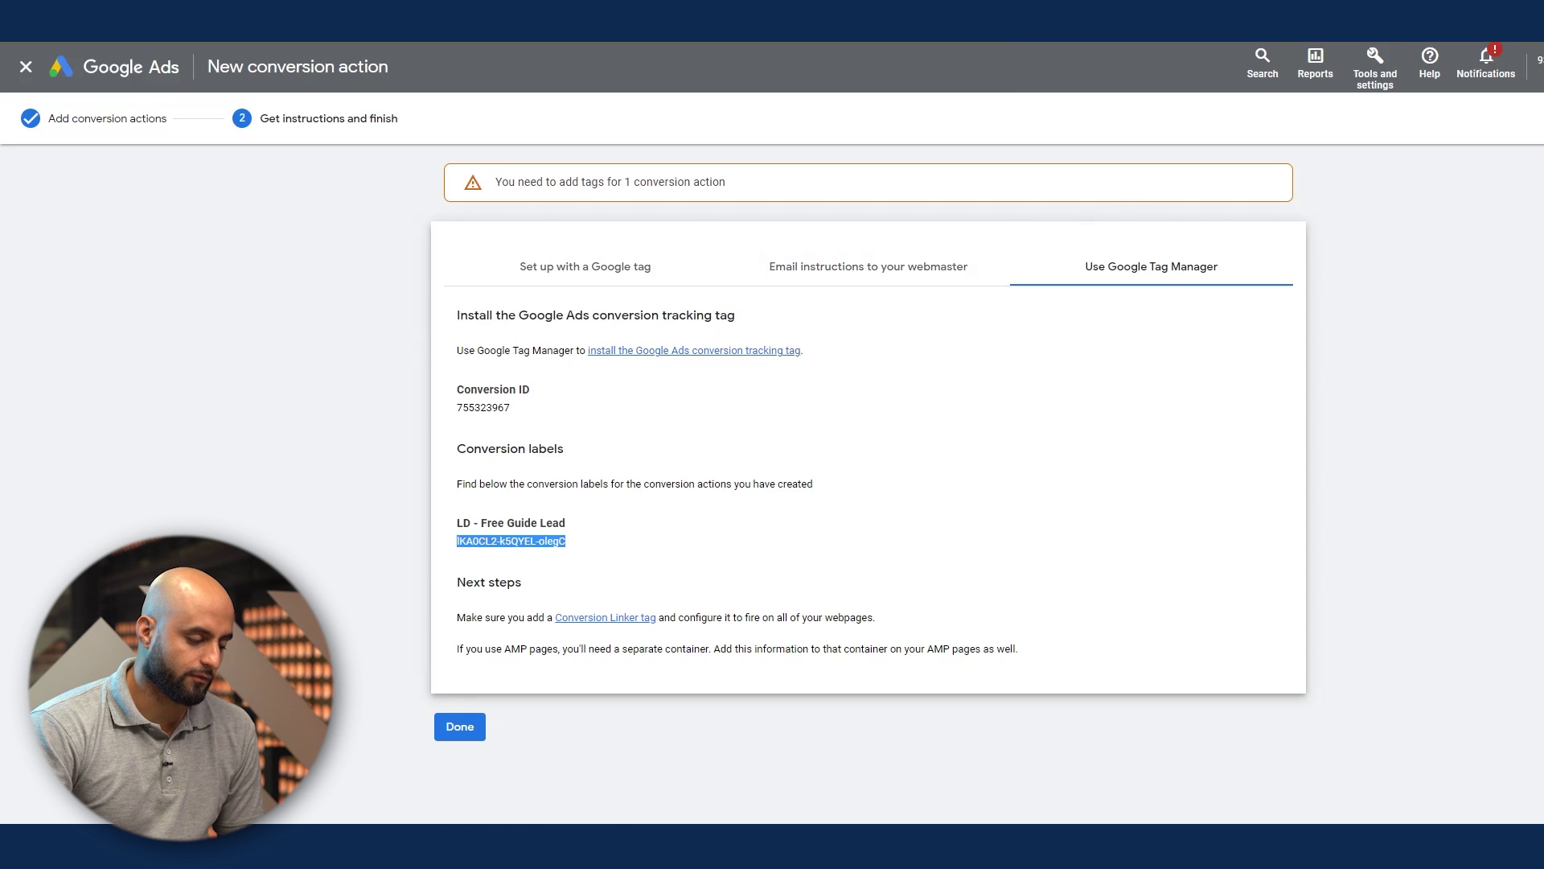
Step: Finish the conversion action setup in Google Ads, and complete and submit the previewed page's form with a saved e-mail and an industry
click(461, 726)
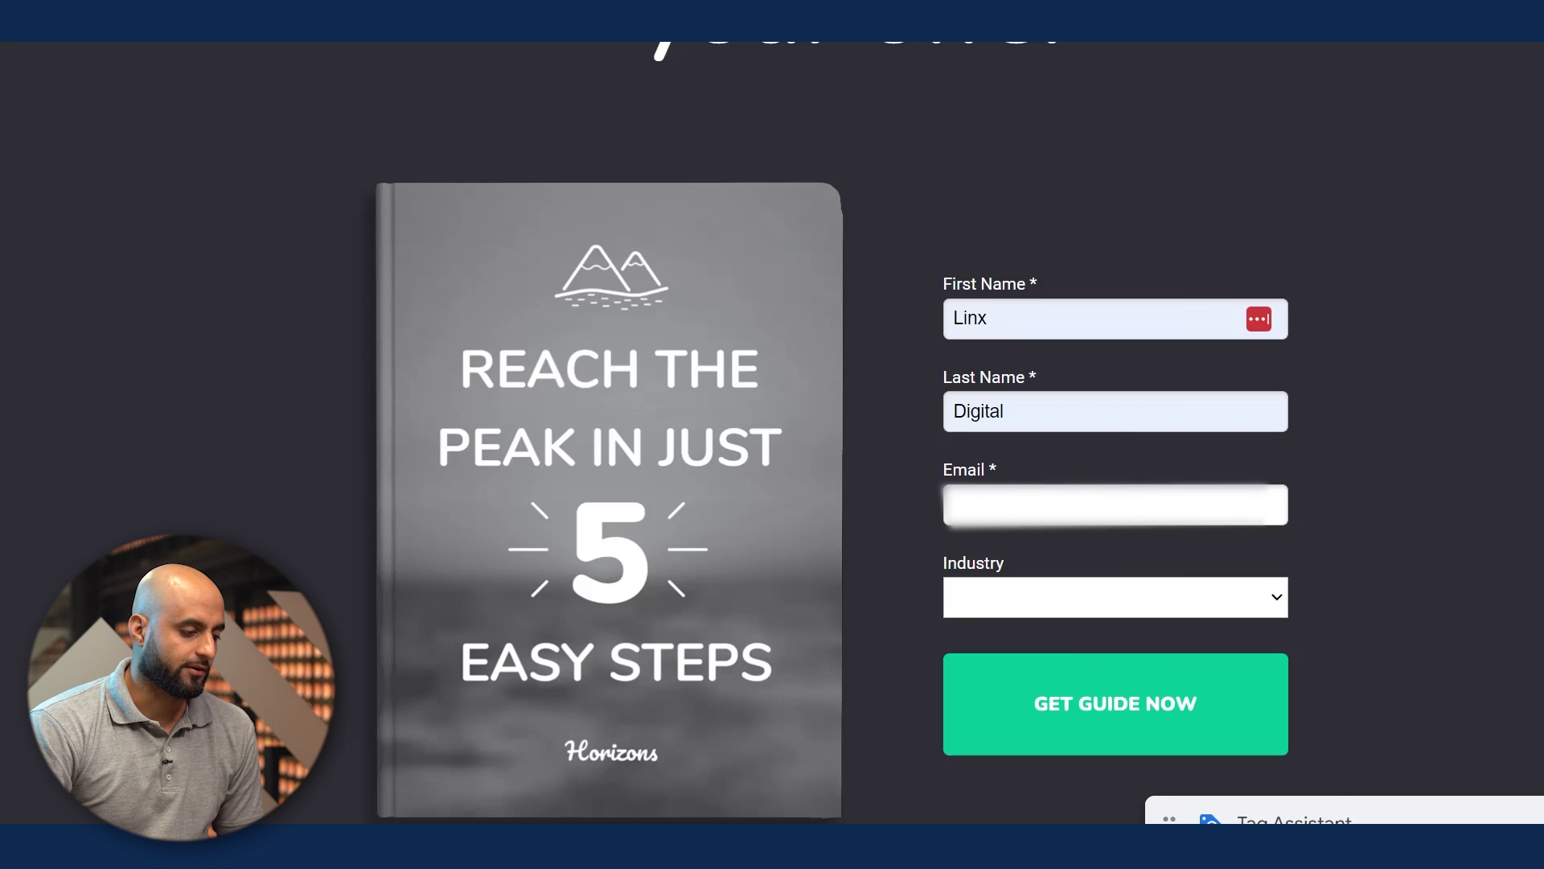
click(1027, 514)
click(1126, 563)
click(1053, 596)
click(1061, 671)
click(1130, 722)
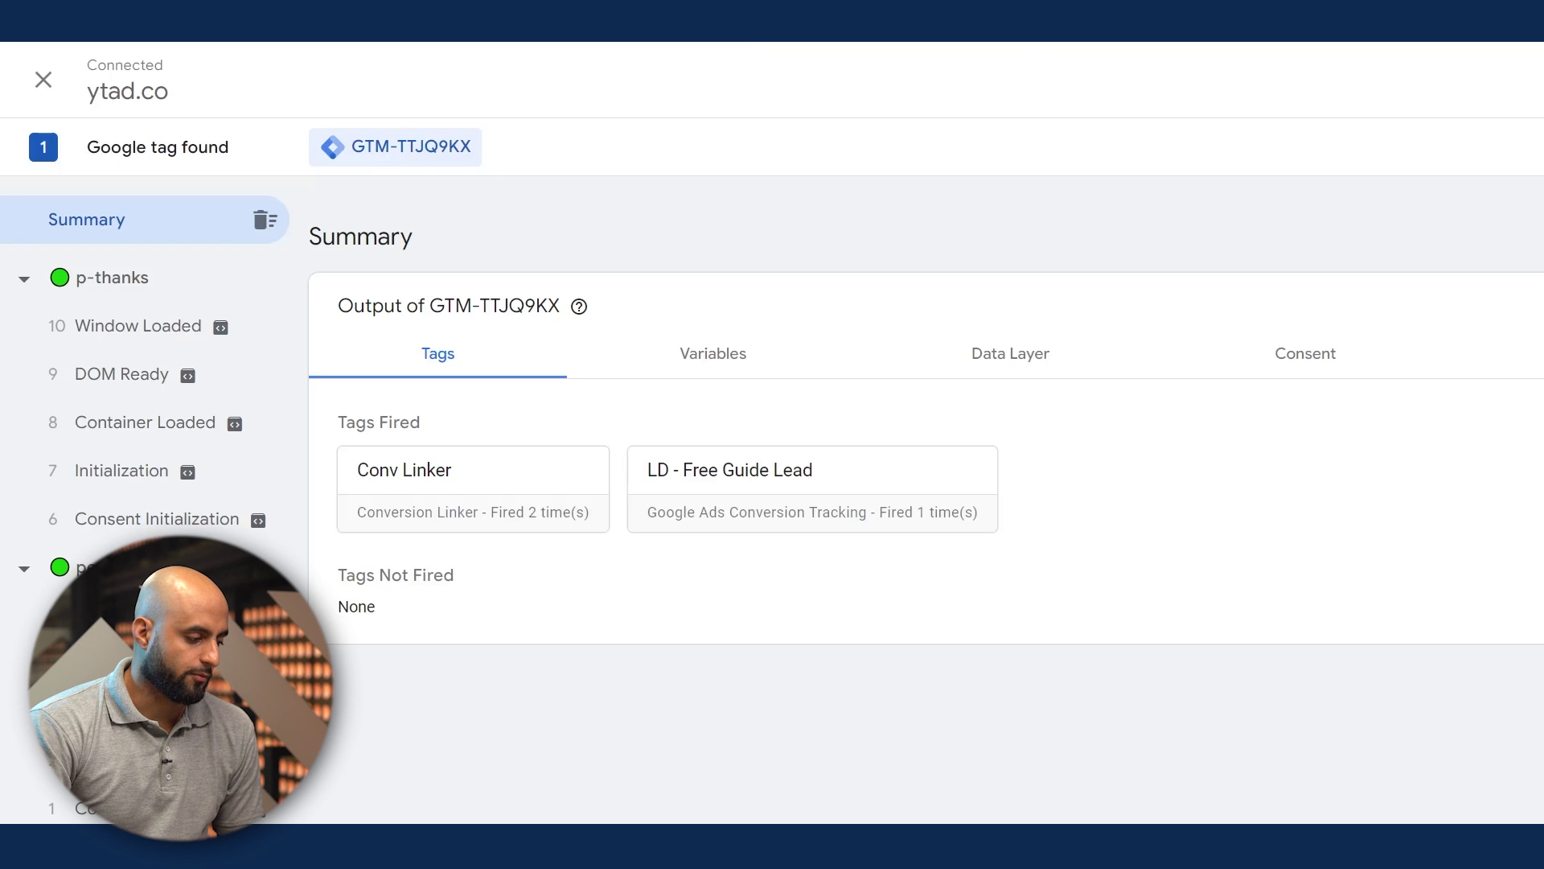
Step: Check the fired tags in the Tag Assistant summary and inspect the details of LD - Free Guide Lead
drag(338, 437, 707, 466)
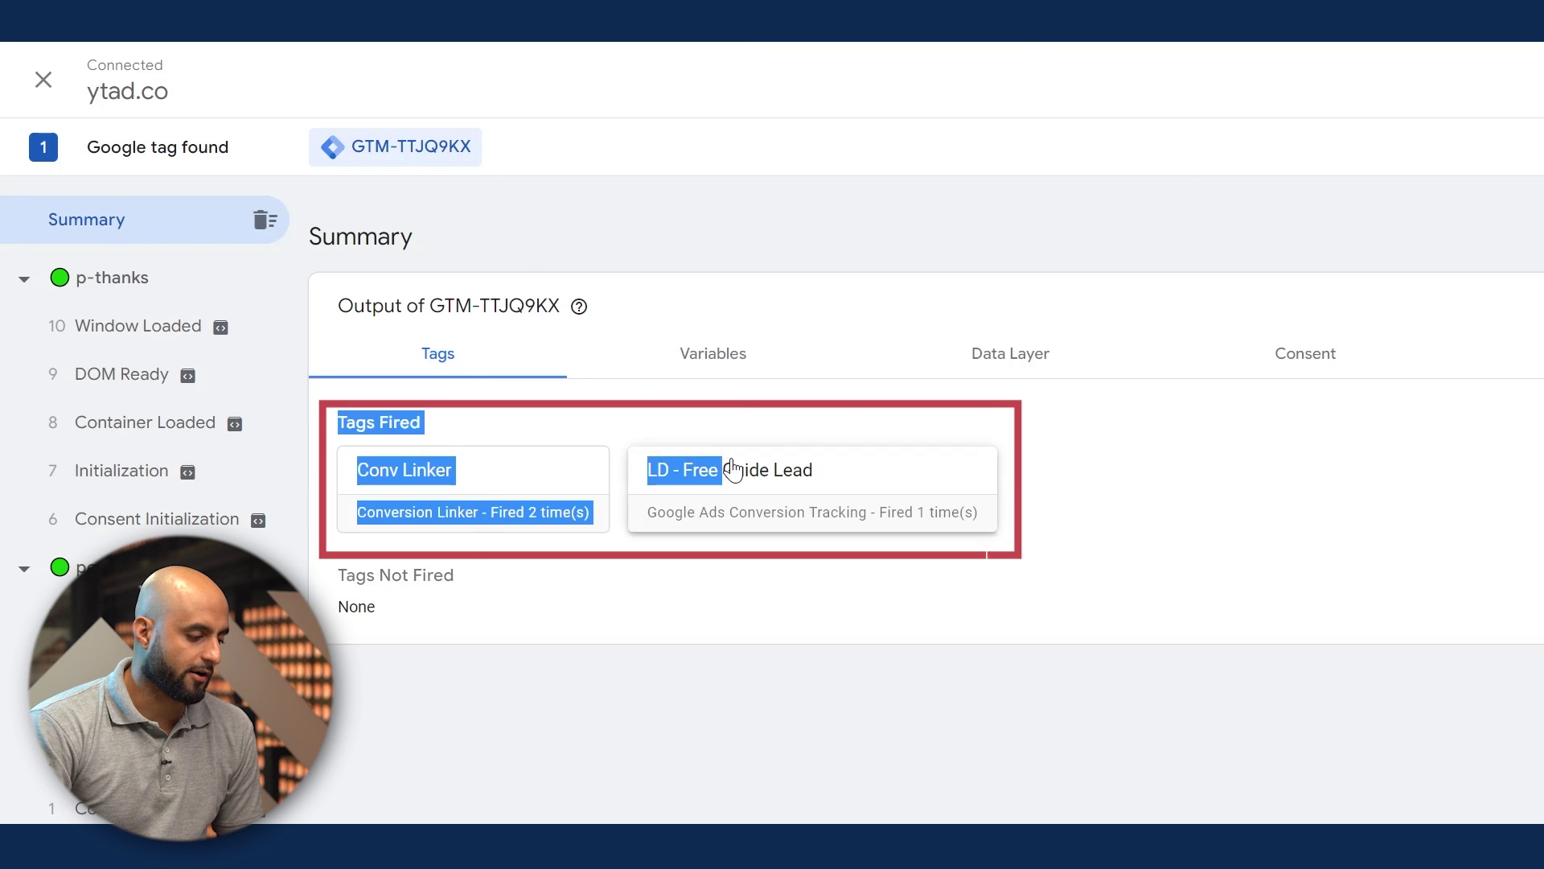
click(712, 470)
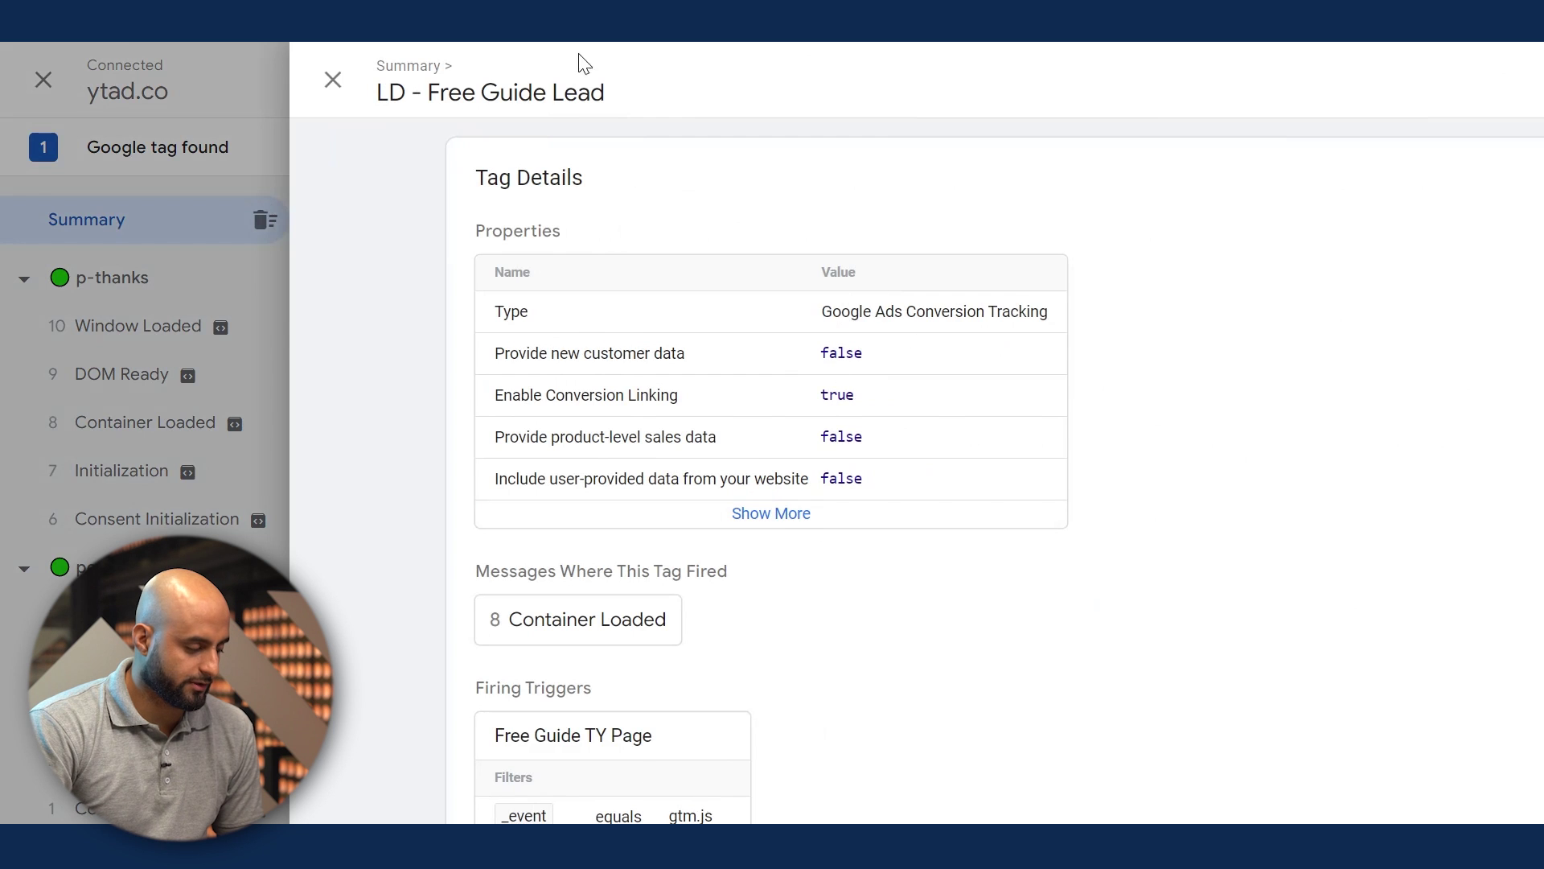
click(332, 79)
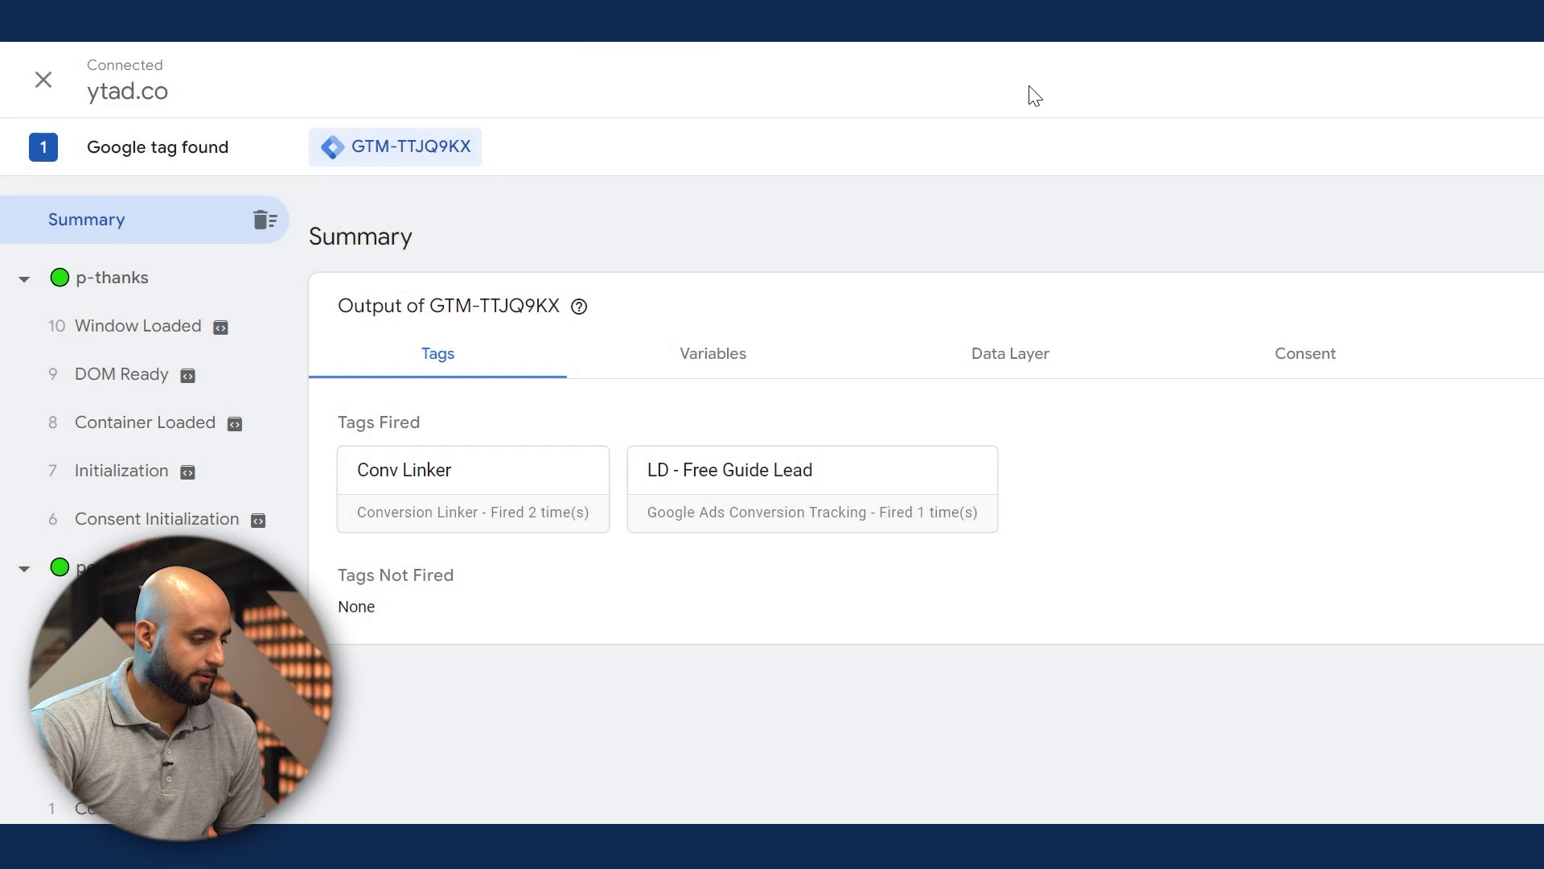
key(ctrl+Tab)
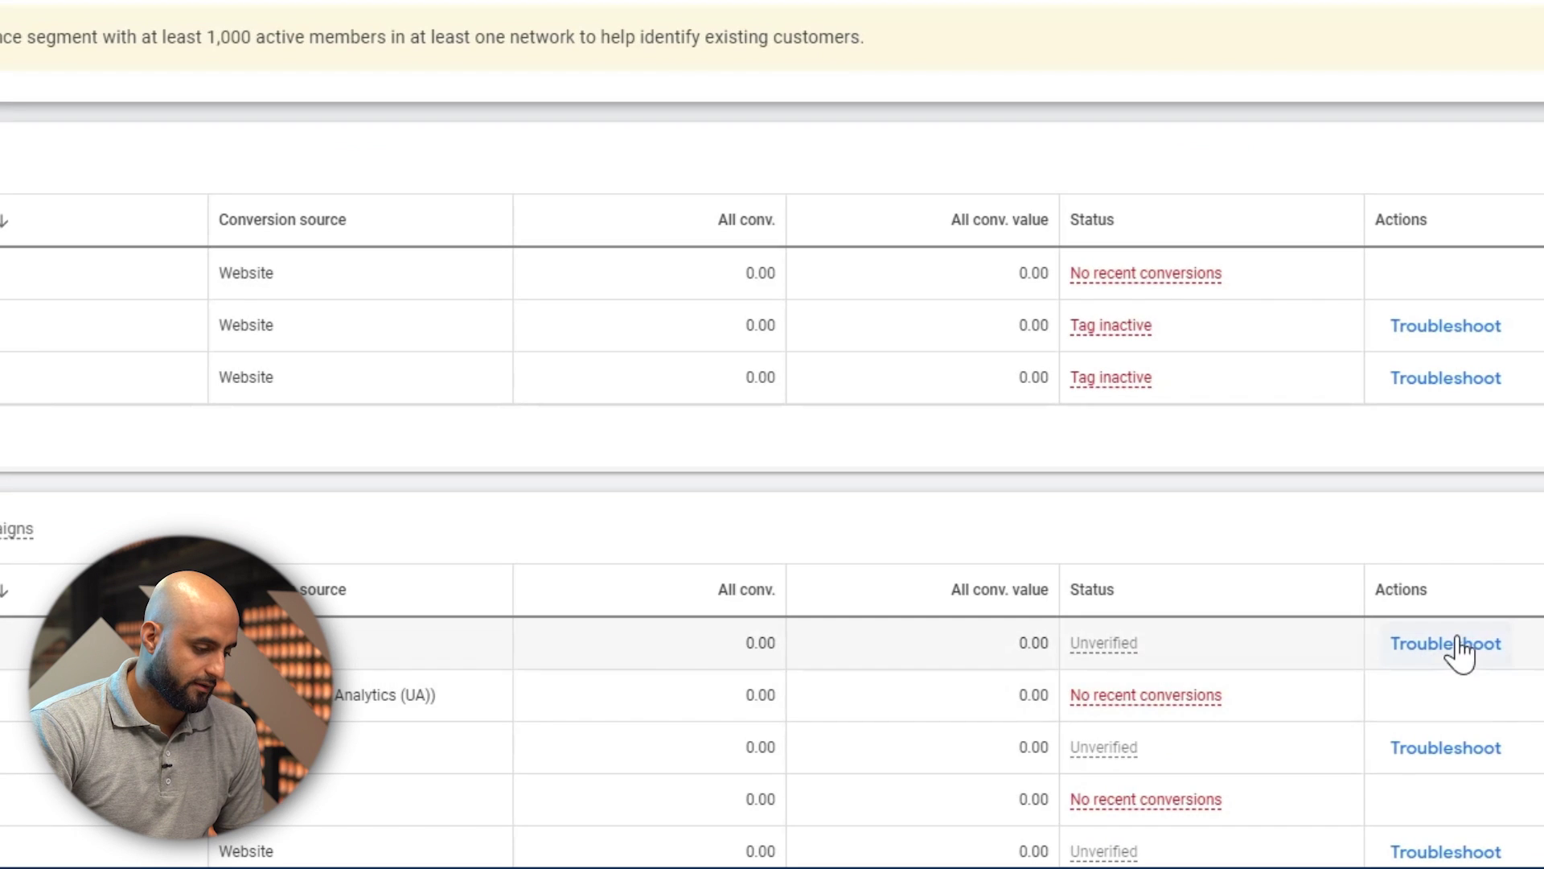
click(1460, 653)
click(1059, 779)
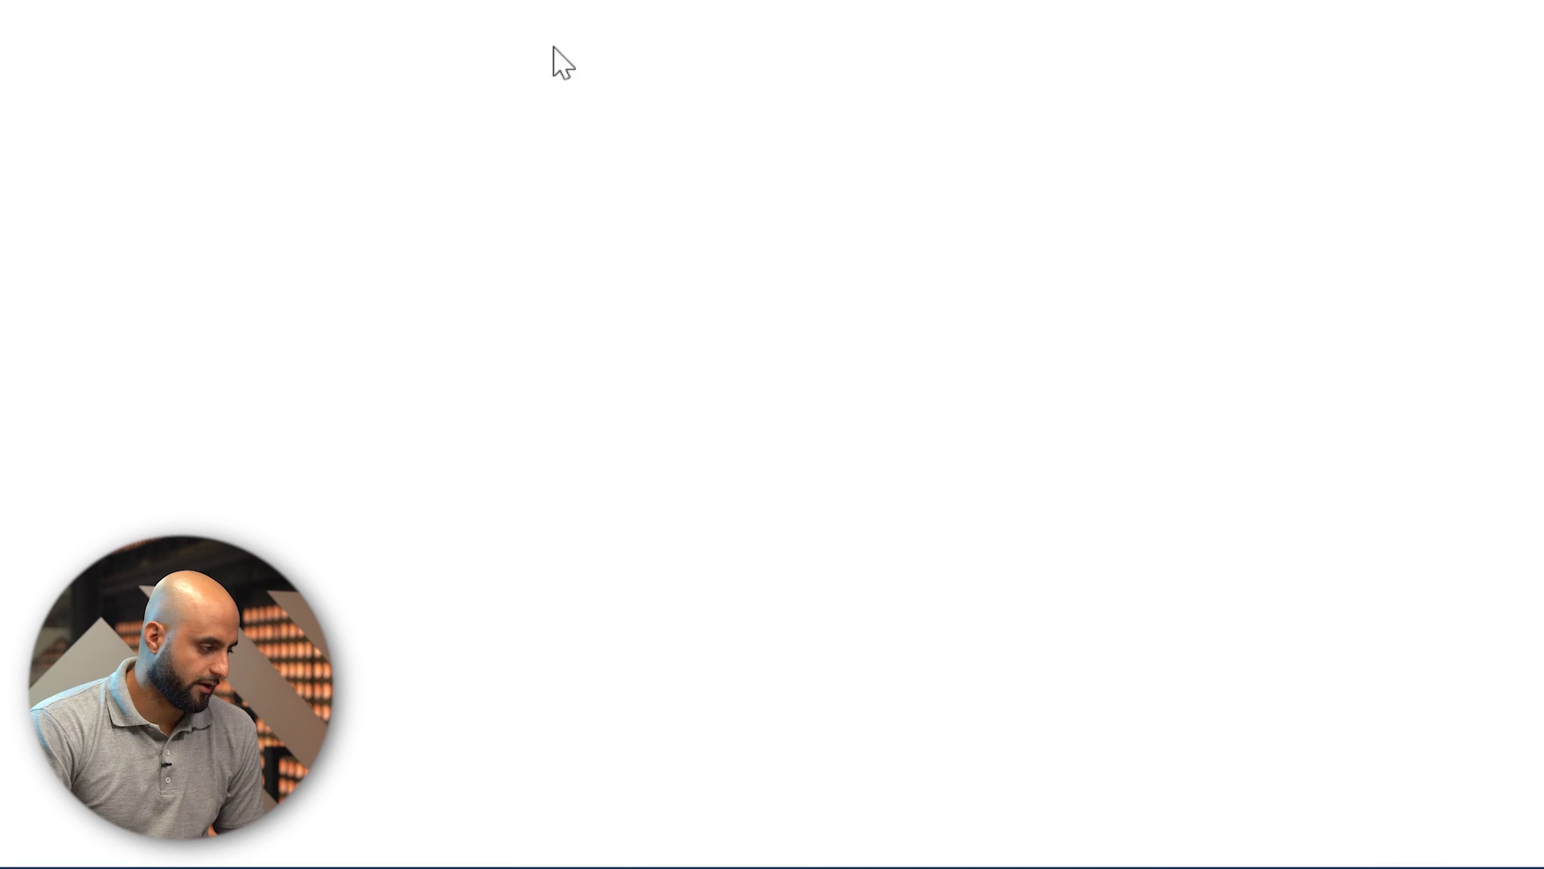
click(761, 539)
text(https://www.ytad.co/peak-linxdigital/)
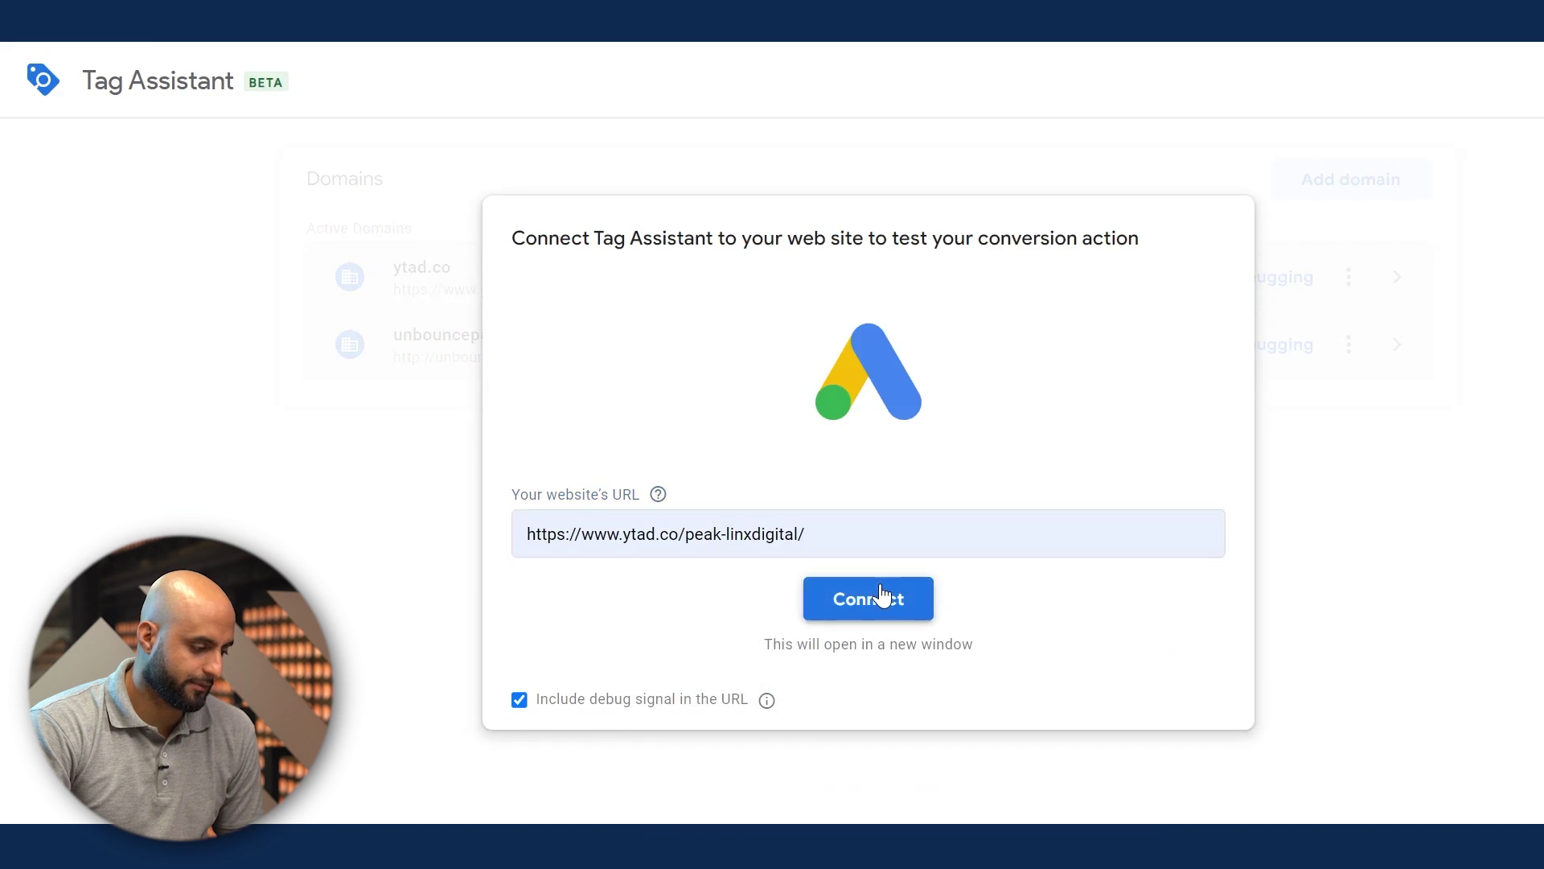
click(882, 597)
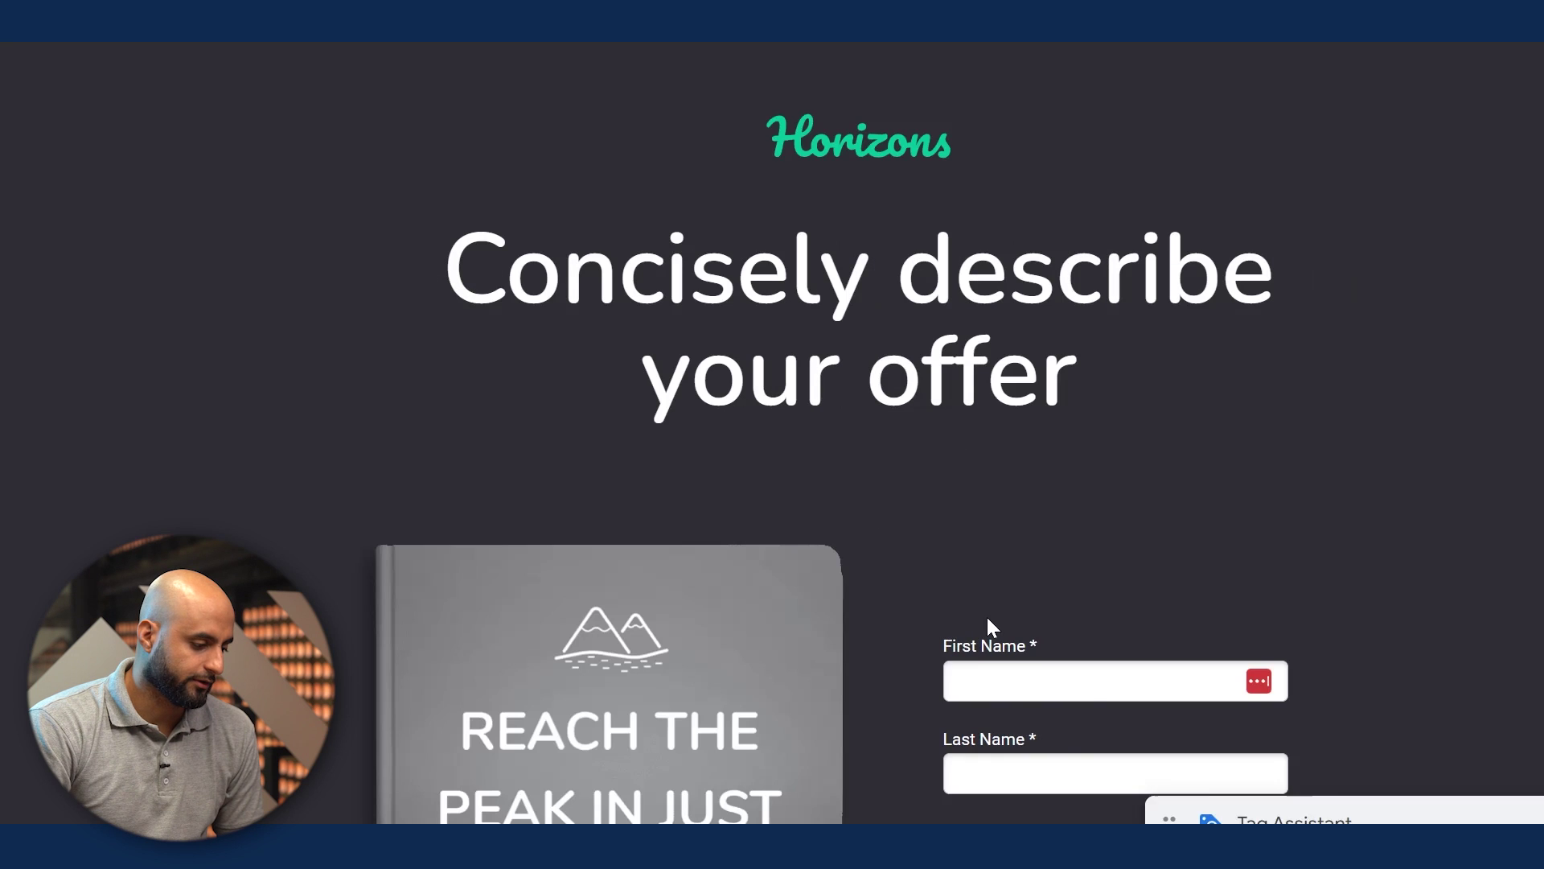
Step: Submit a test lead through the newly connected landing page using the saved contact details
click(997, 679)
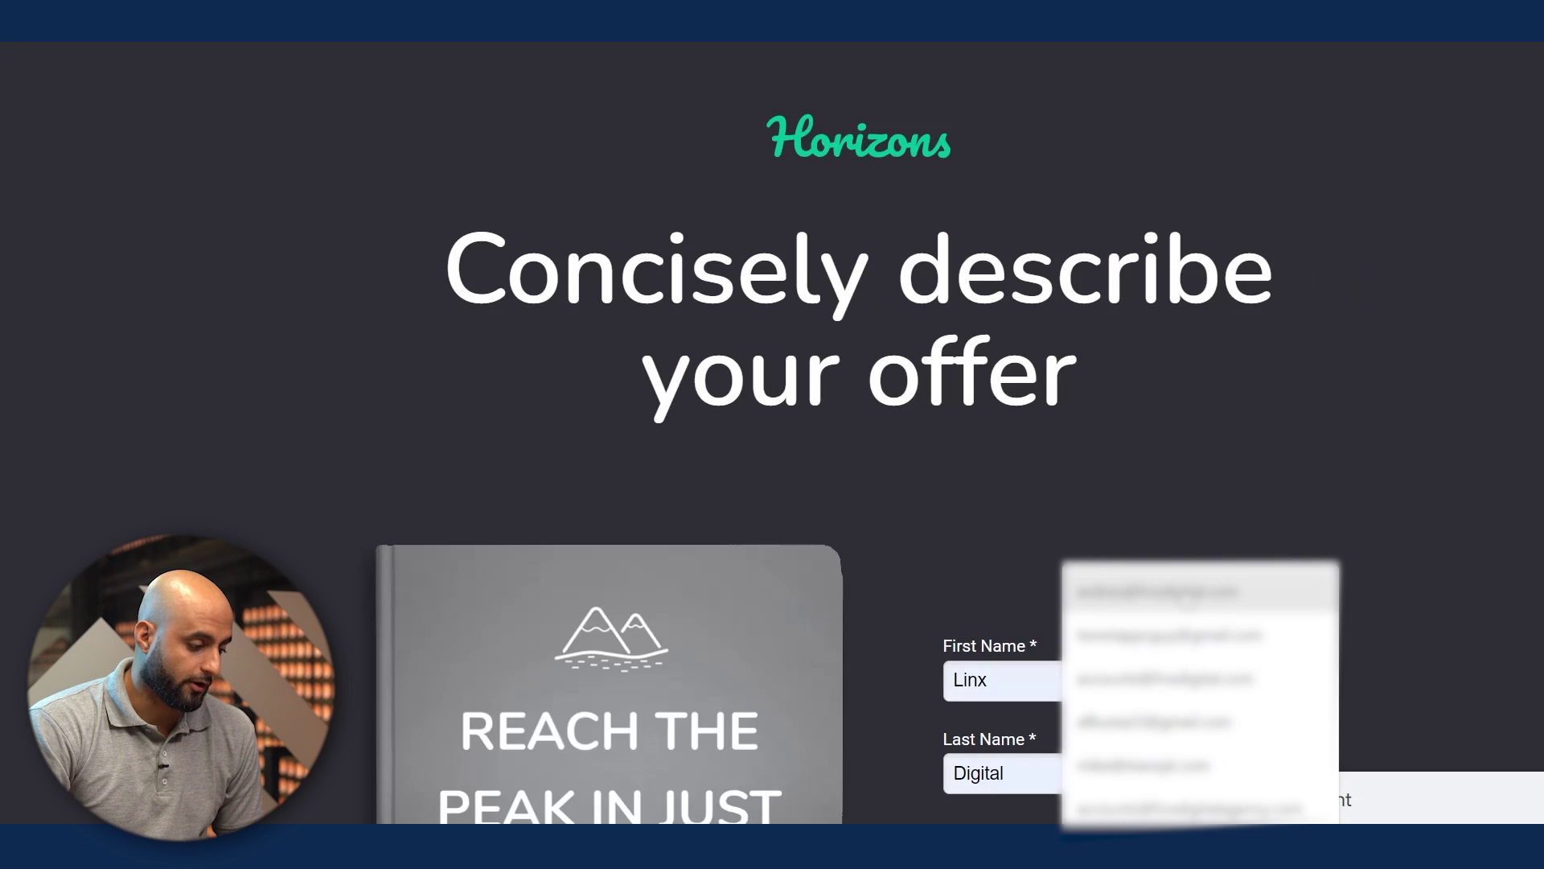
key(Return)
scroll(772, 434, down, 3)
click(1005, 792)
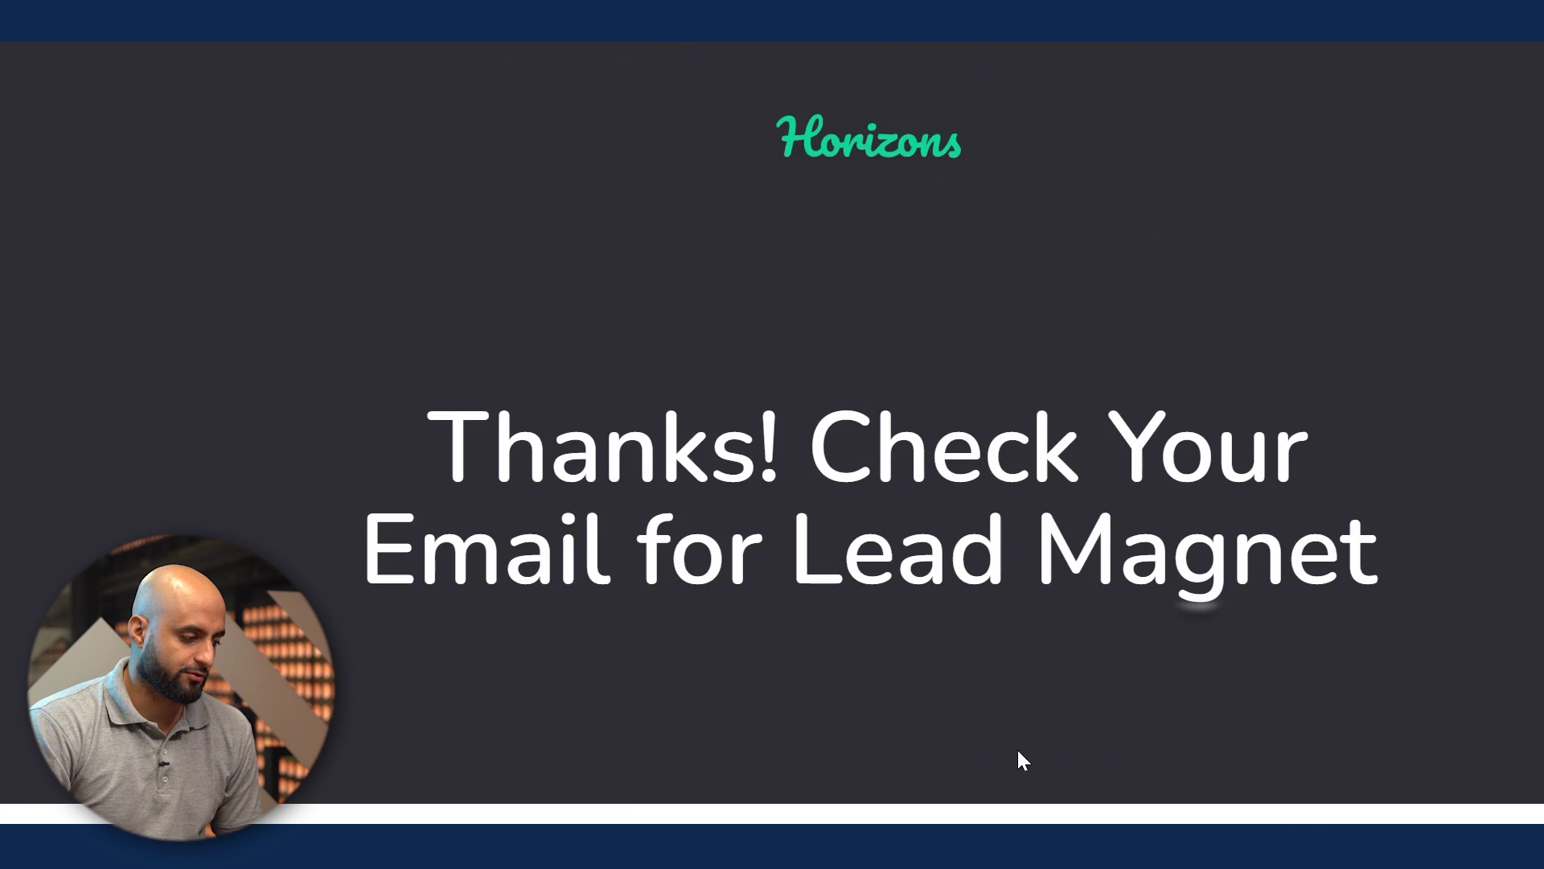
Step: Dismiss the Tag Assistant connection notice for ytad.co and return to the conversions summary in Google Ads
key(alt+Tab)
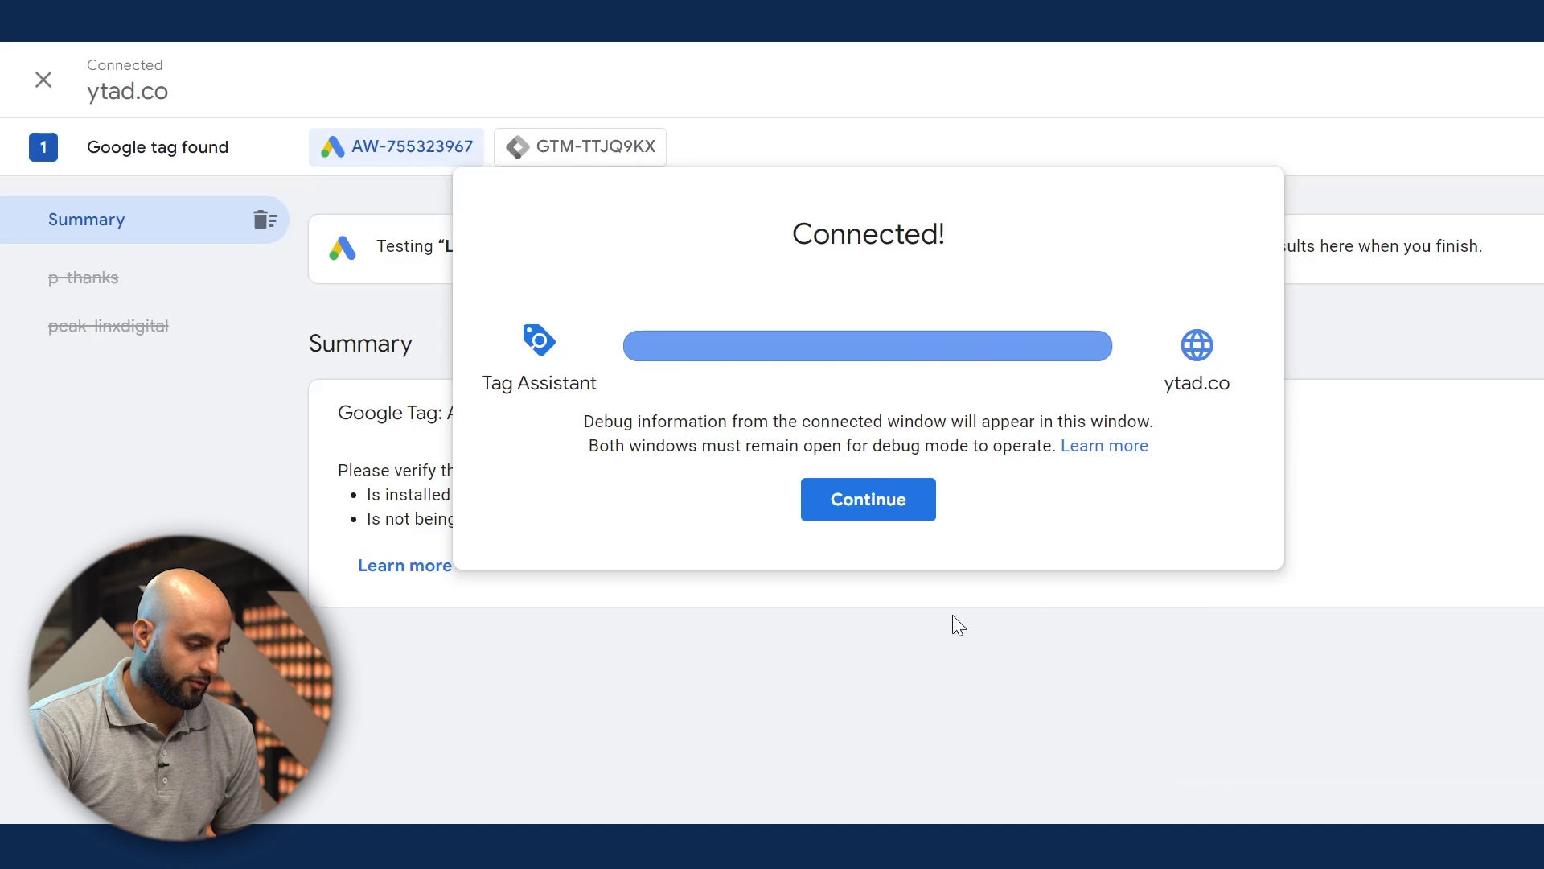
click(869, 520)
key(alt+Tab)
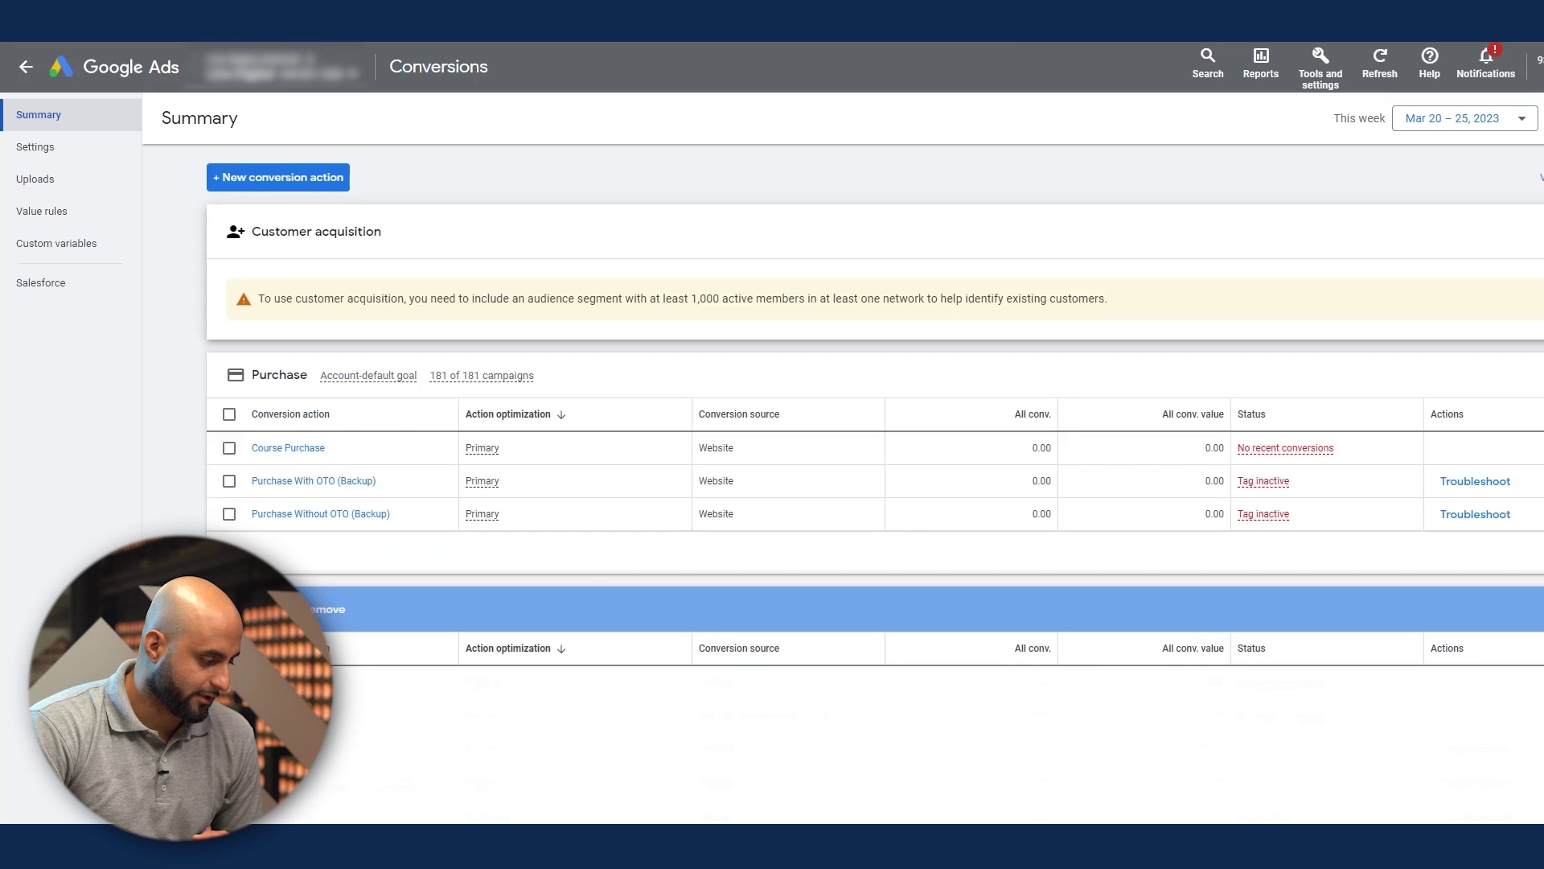
Step: Leave the conversions summary and start a new campaign with the Leads objective, reaching its list of conversion goals
click(31, 71)
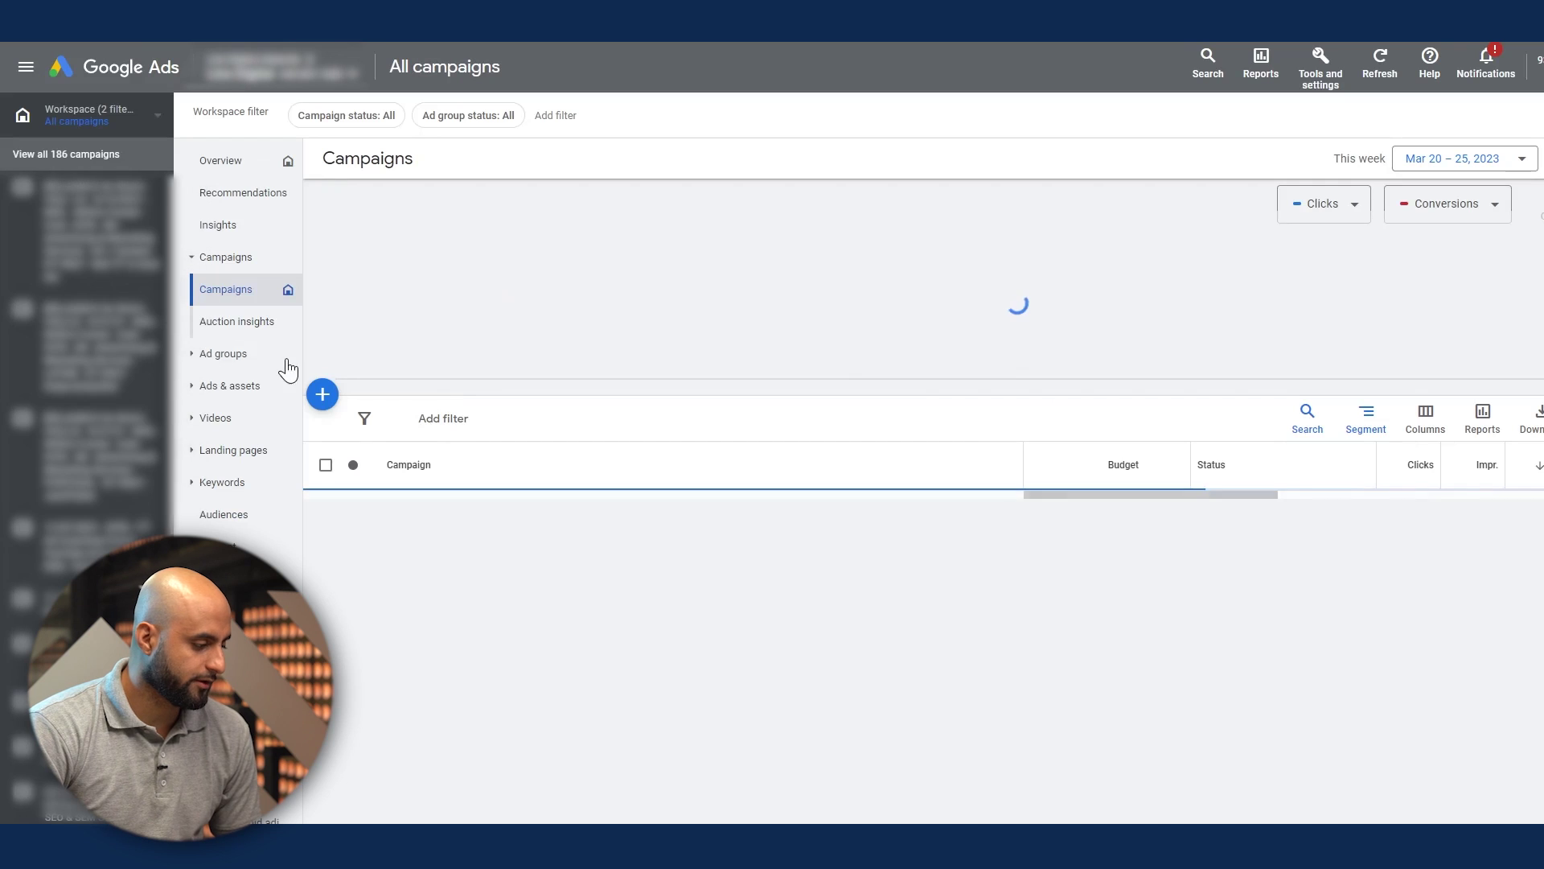
click(324, 399)
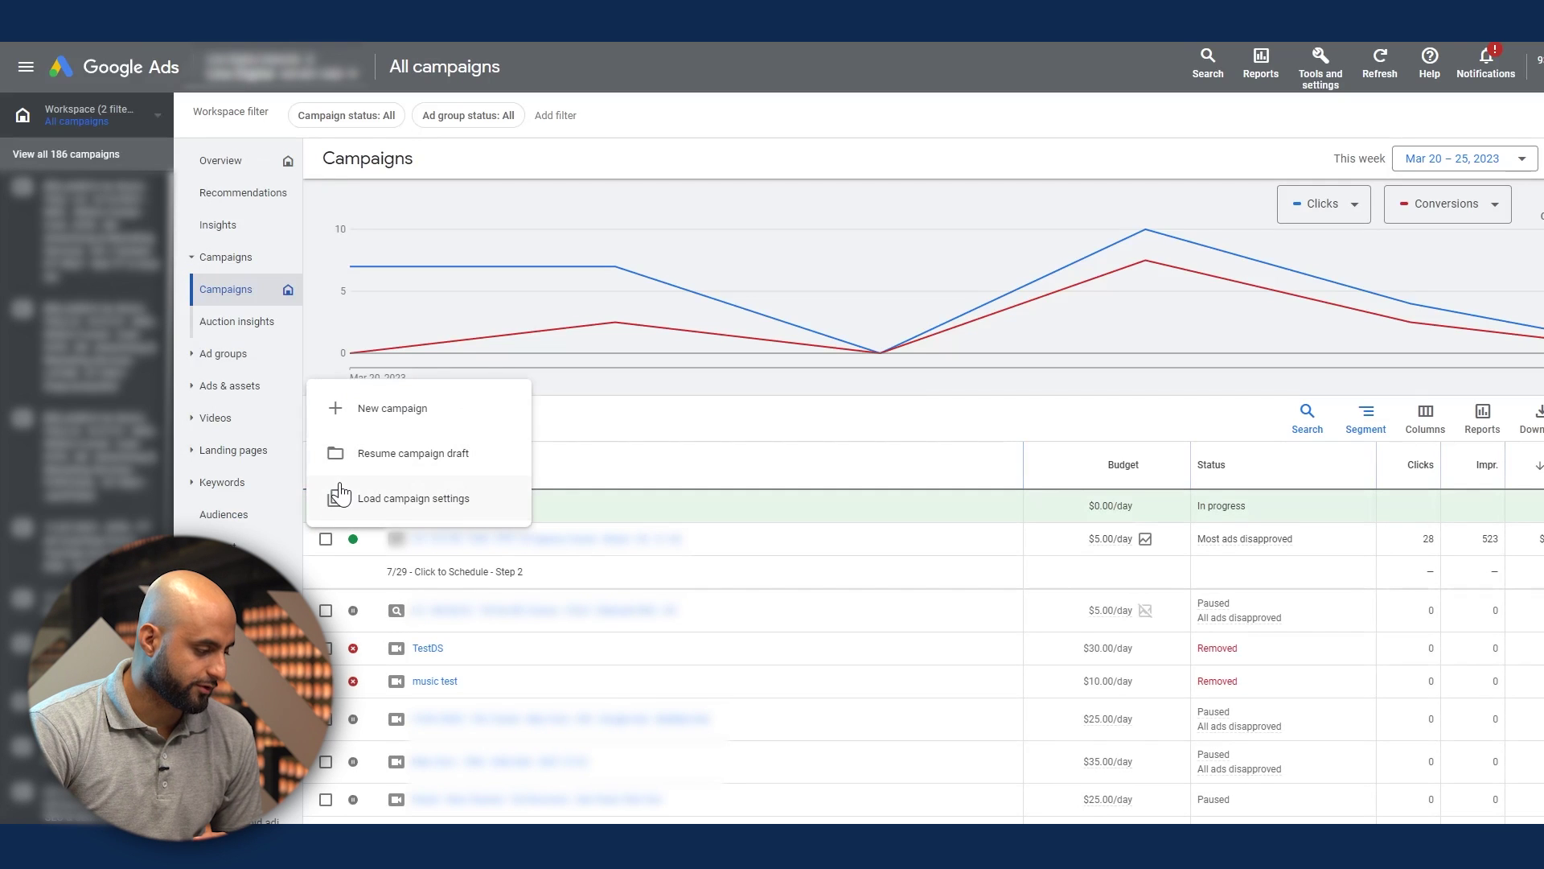
click(393, 407)
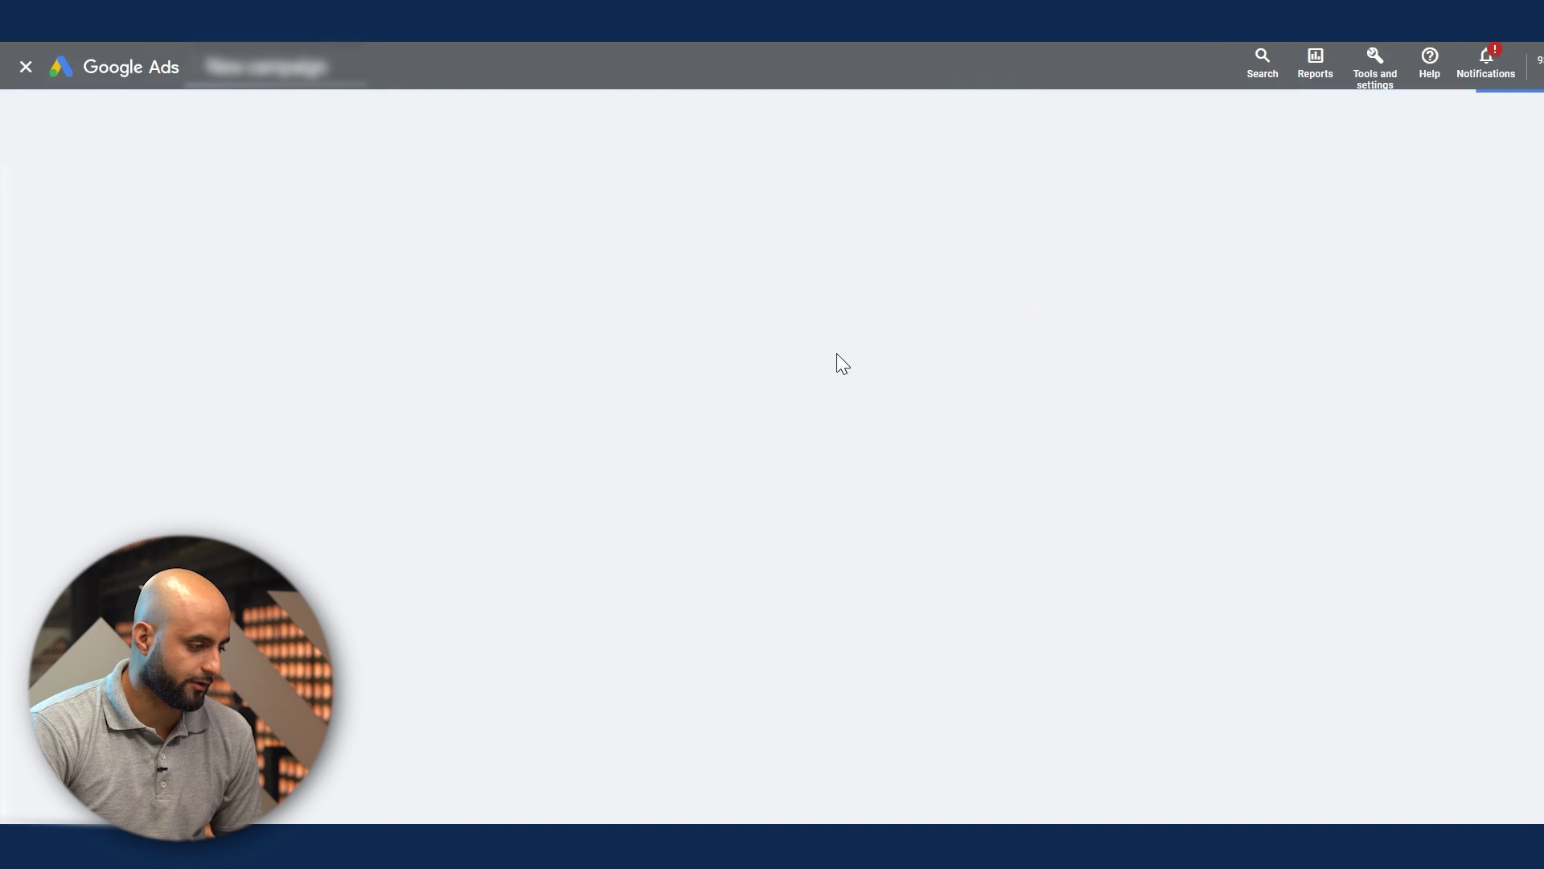
click(589, 334)
click(682, 325)
scroll(810, 421, down, 3)
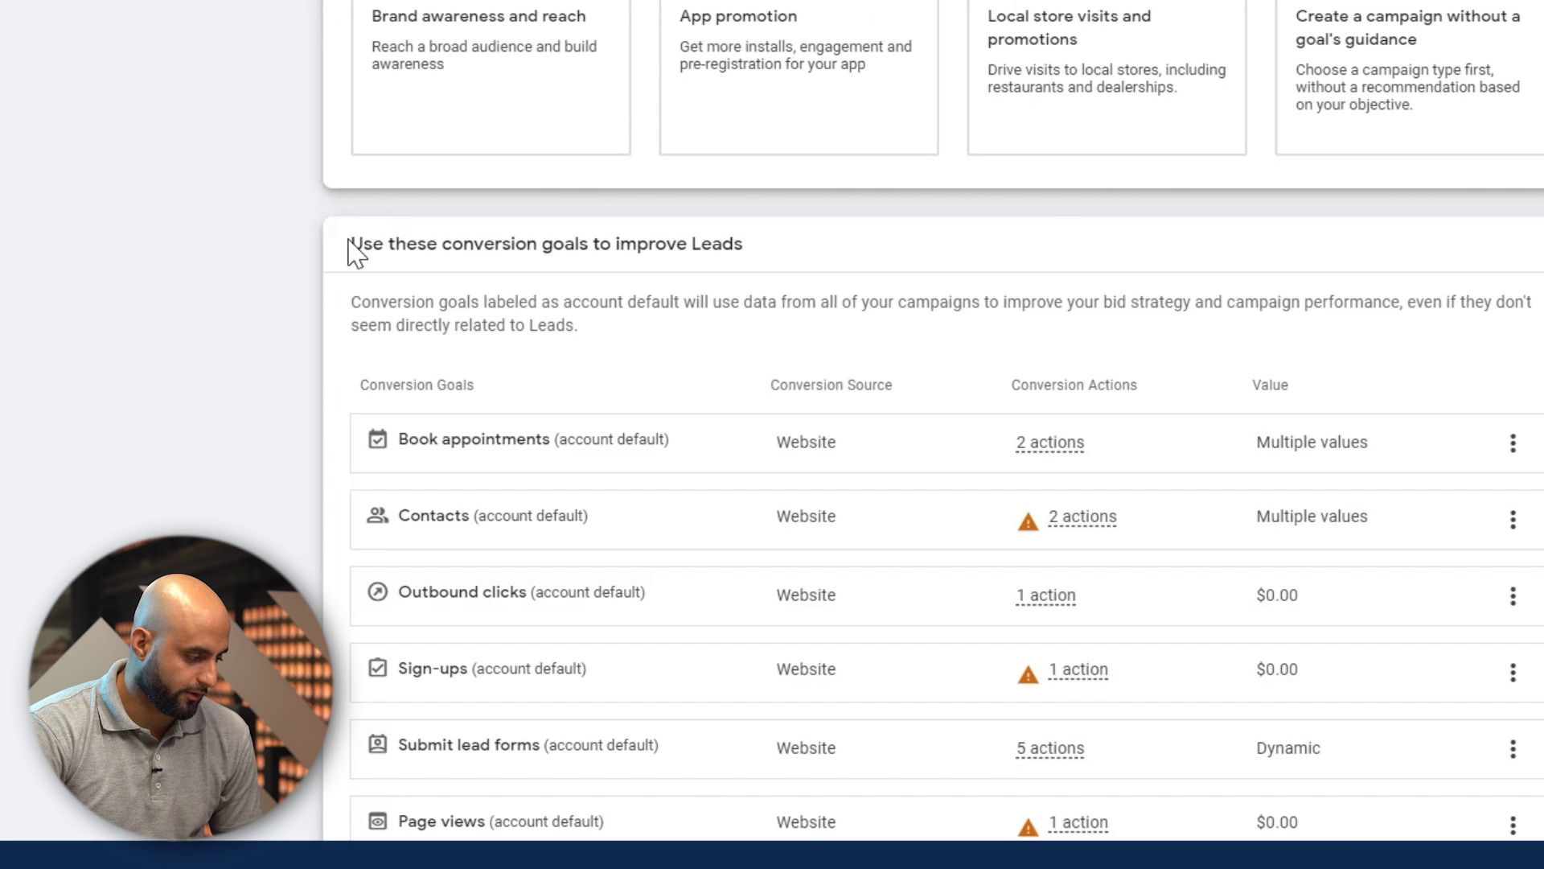
drag(347, 239, 862, 259)
click(864, 260)
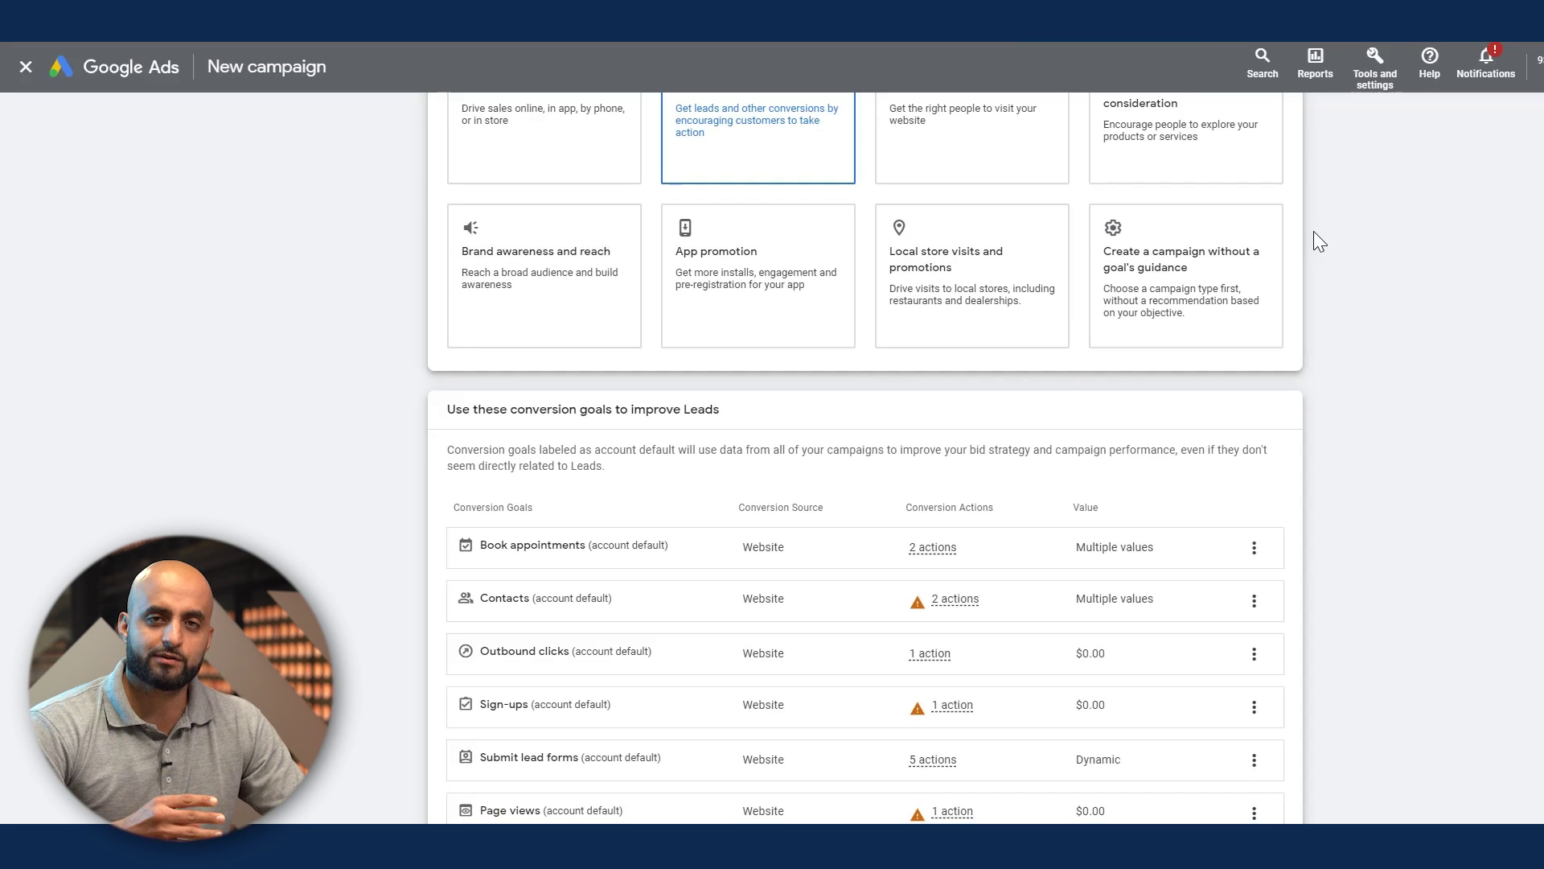
Step: Remove the Sign-ups and Outbound clicks goals from the new campaign's conversion goals
scroll(1312, 238, up, 3)
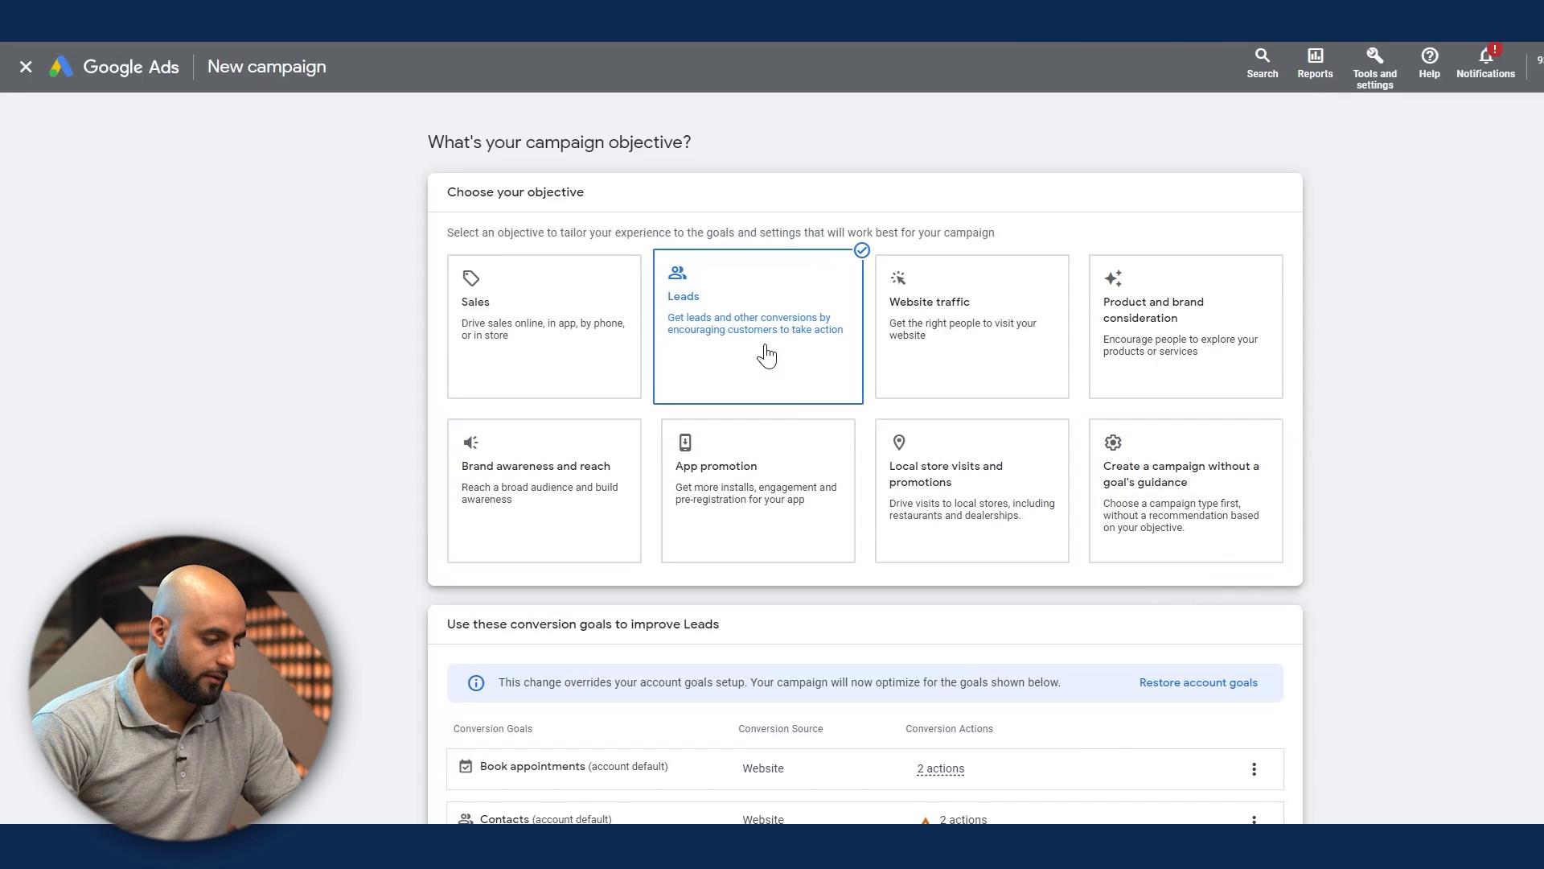
scroll(762, 348, down, 1)
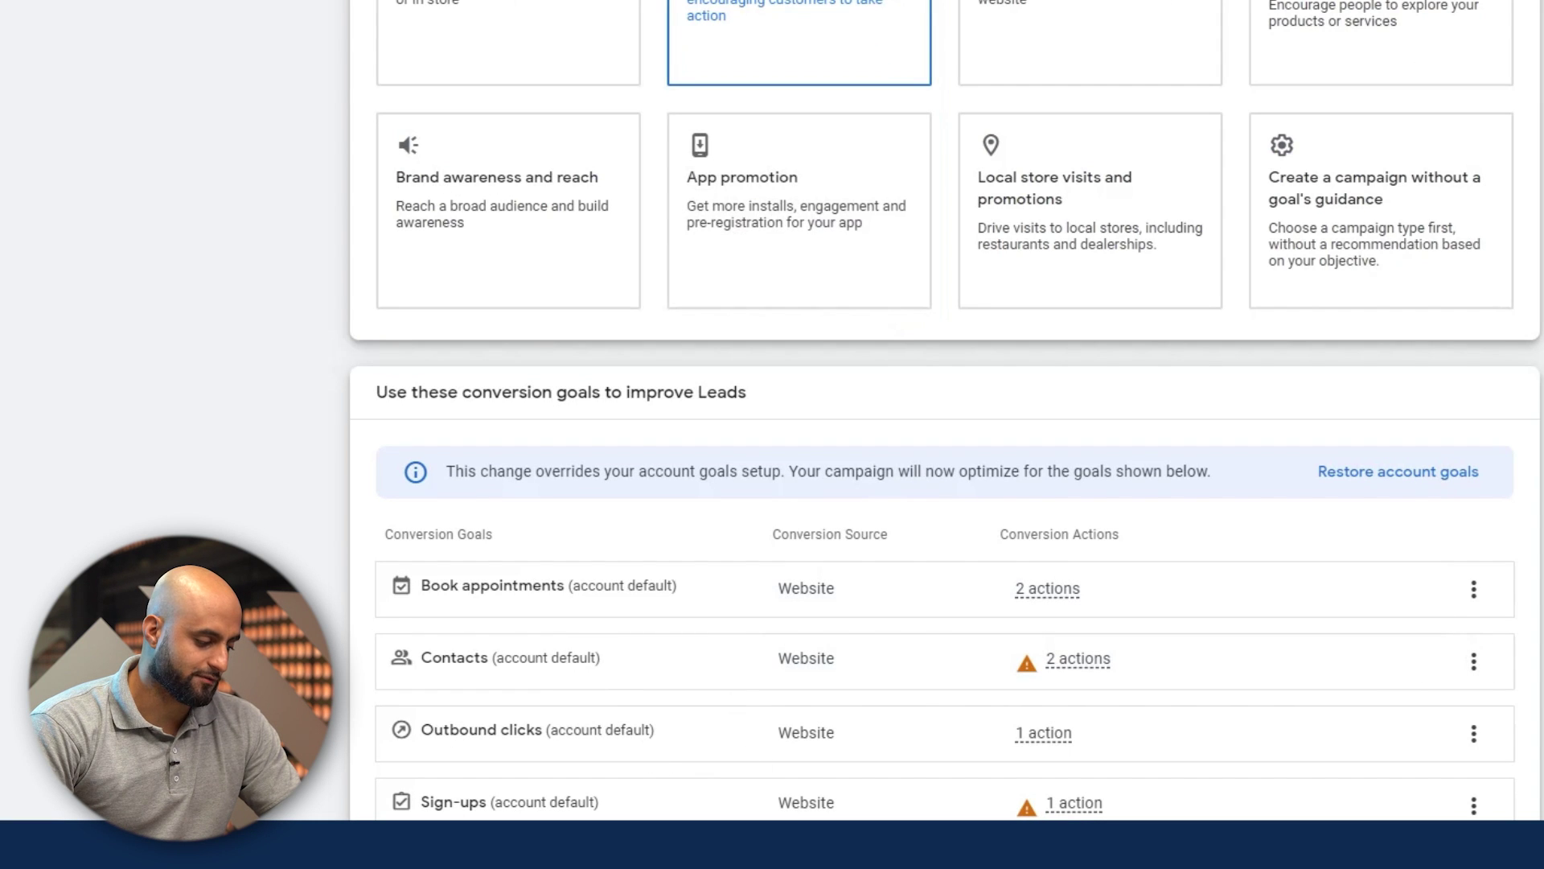
click(1474, 806)
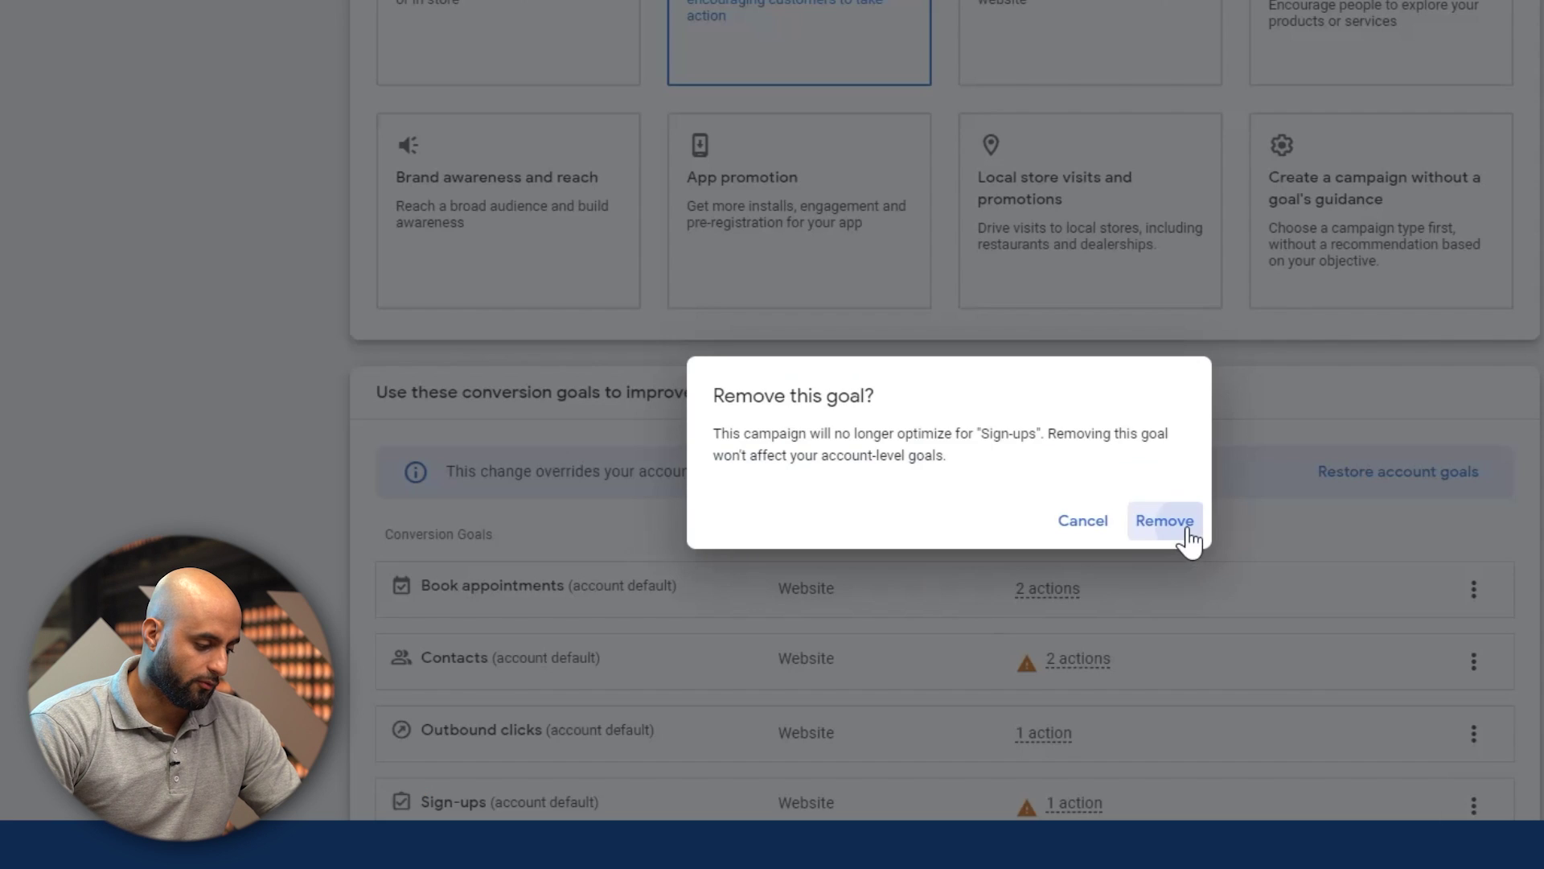
click(1186, 531)
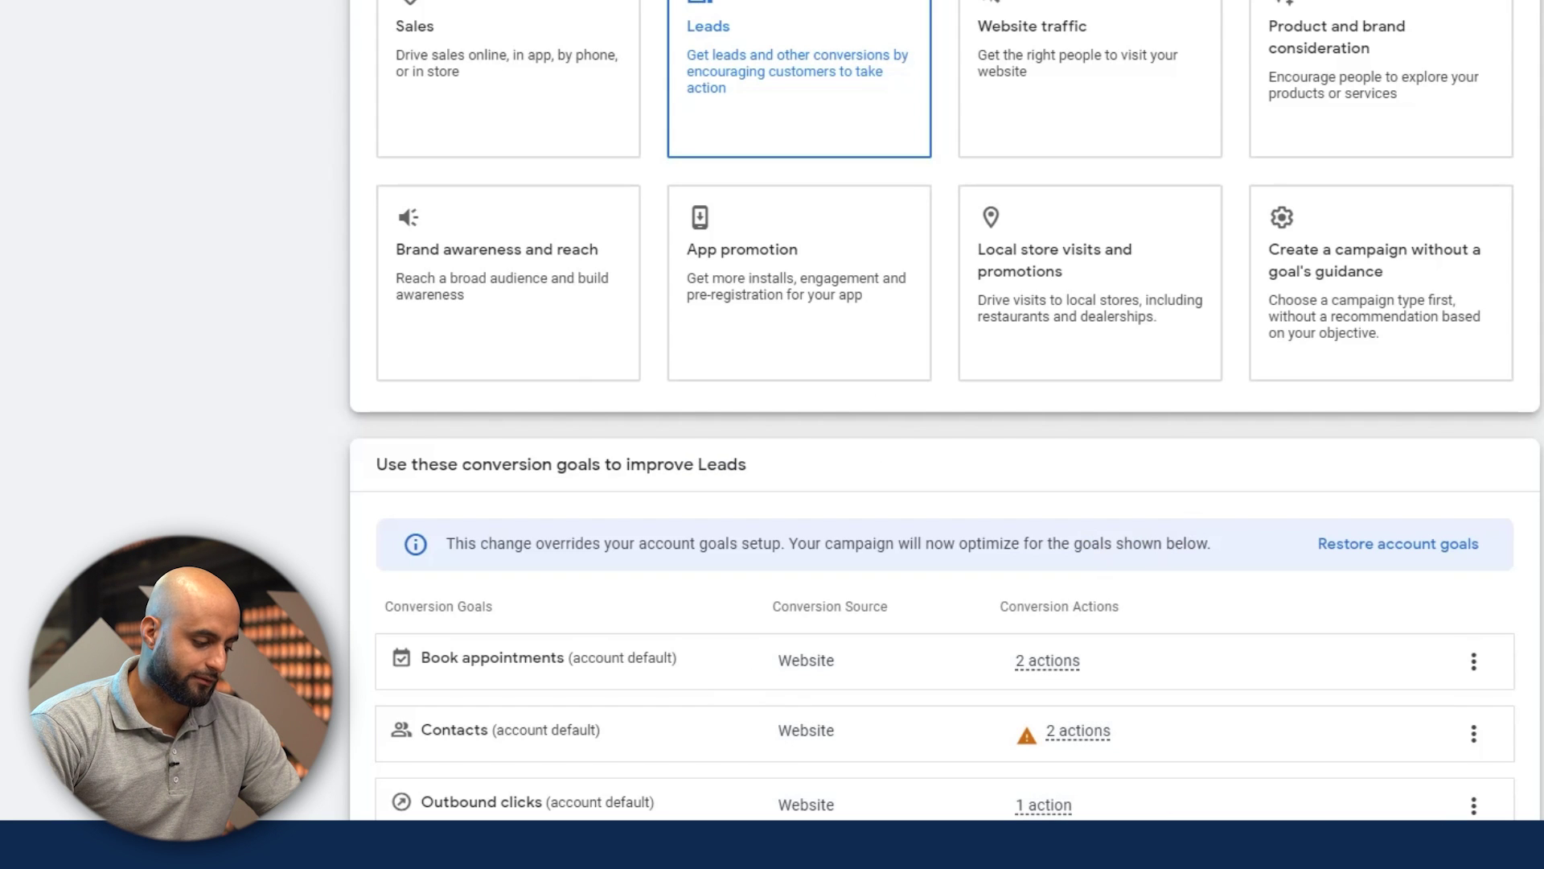
mouse_move(1046, 661)
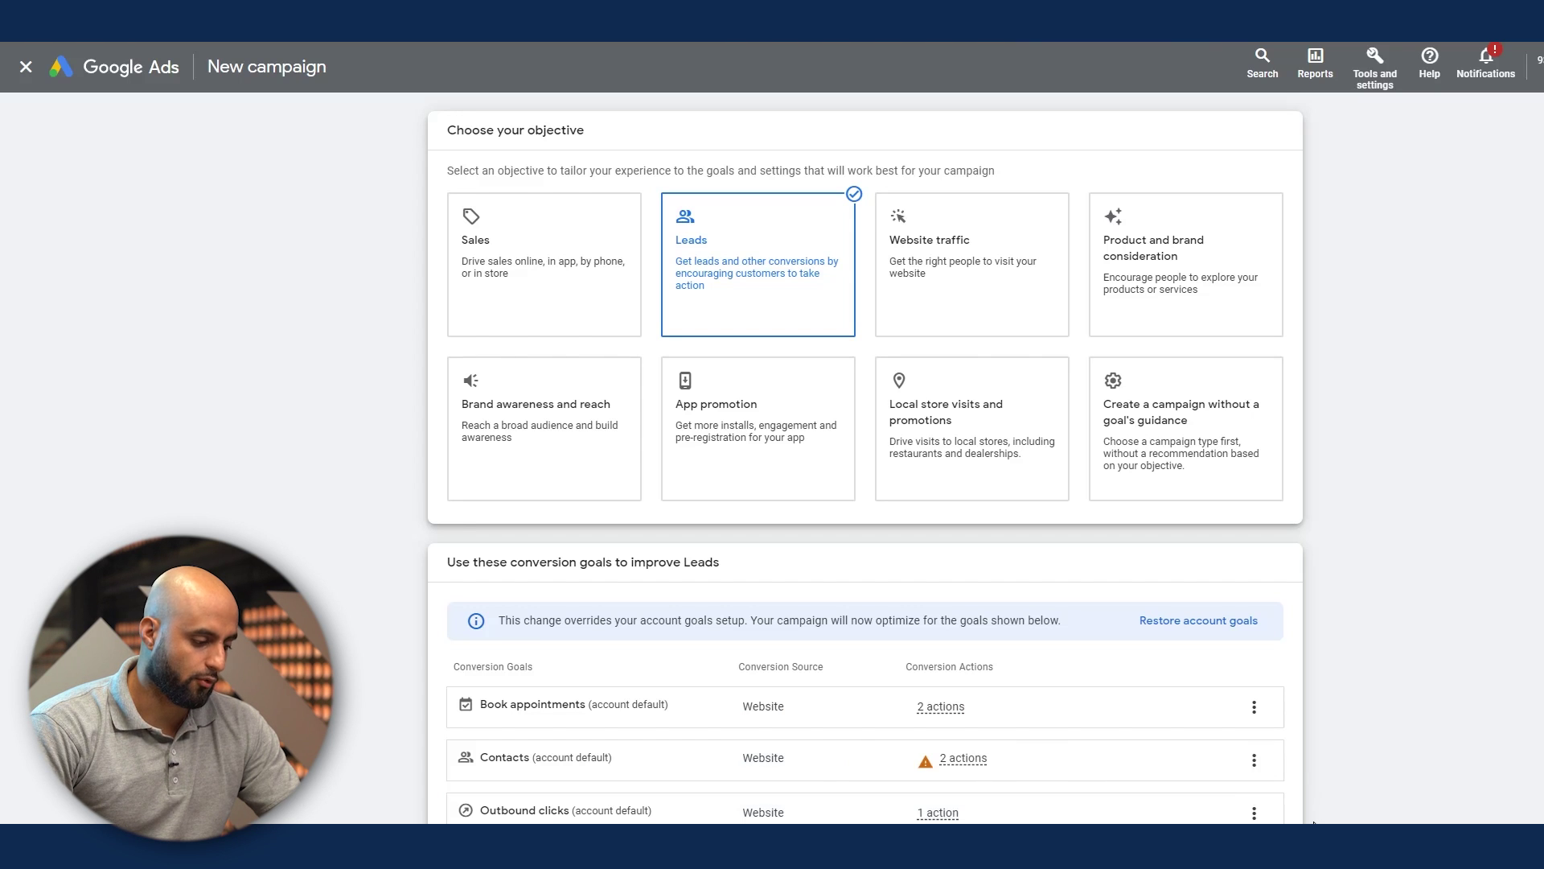
click(1253, 814)
click(1336, 809)
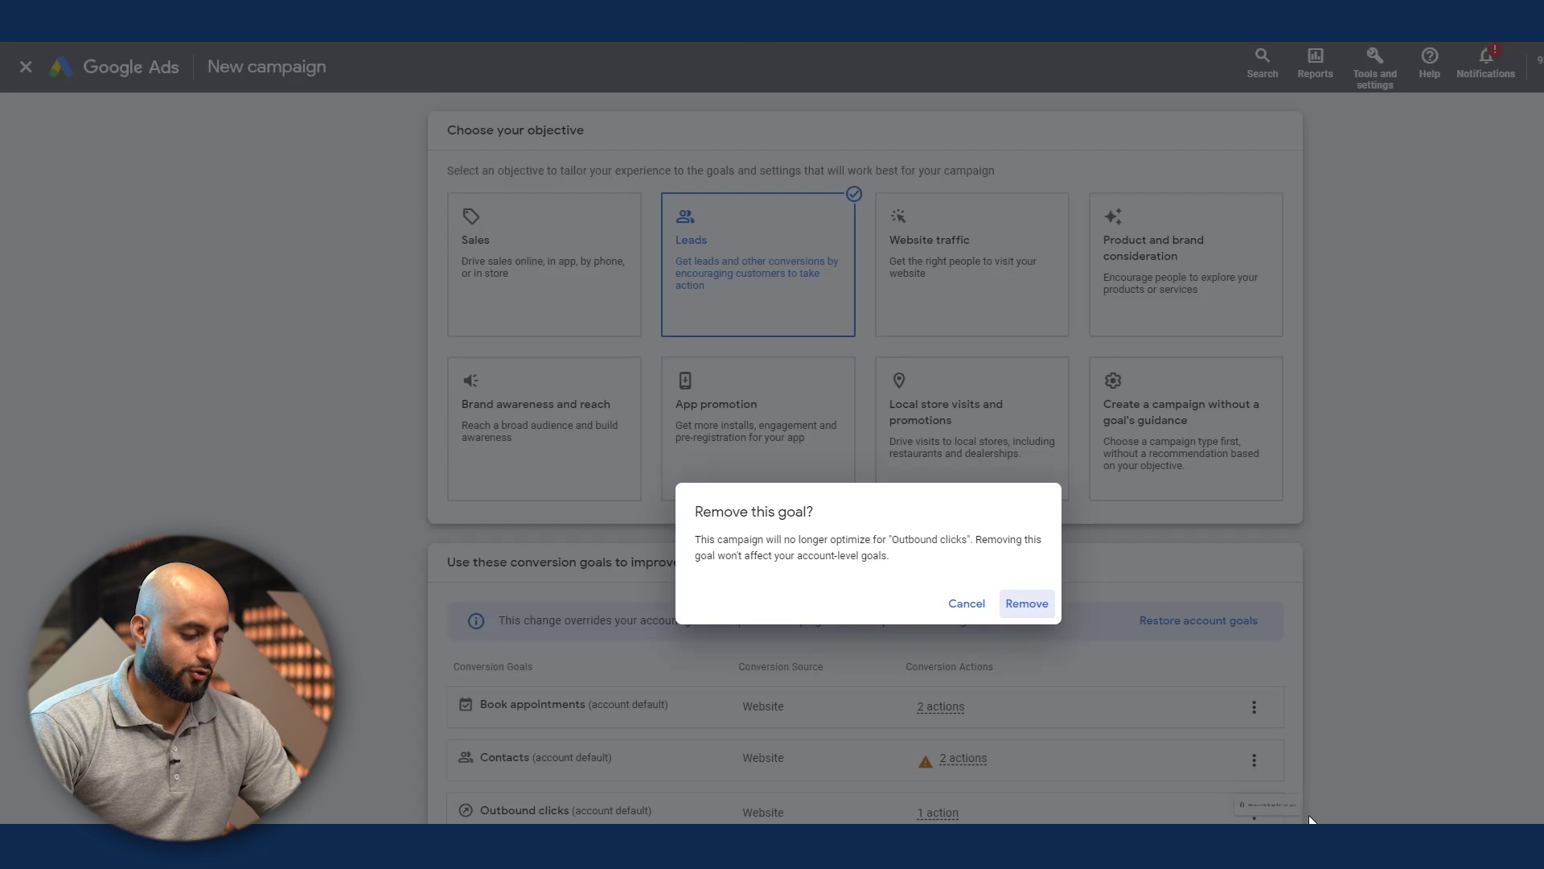
click(1027, 605)
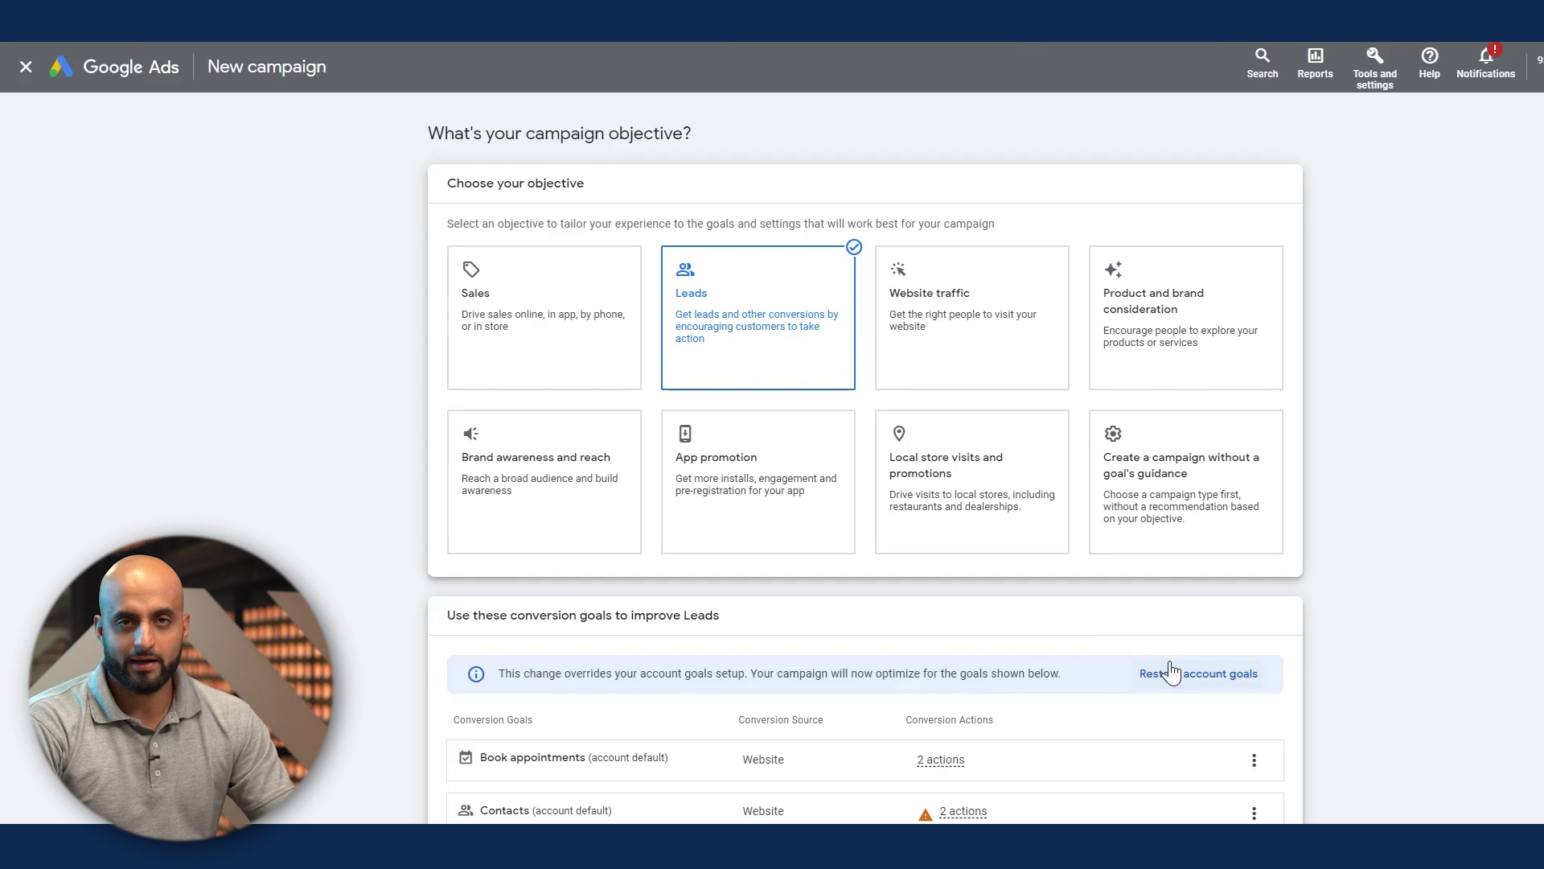
Step: Remove the Contacts and Book appointments goals, keeping Submit lead forms as the campaign's conversion goal
click(1254, 814)
click(1295, 808)
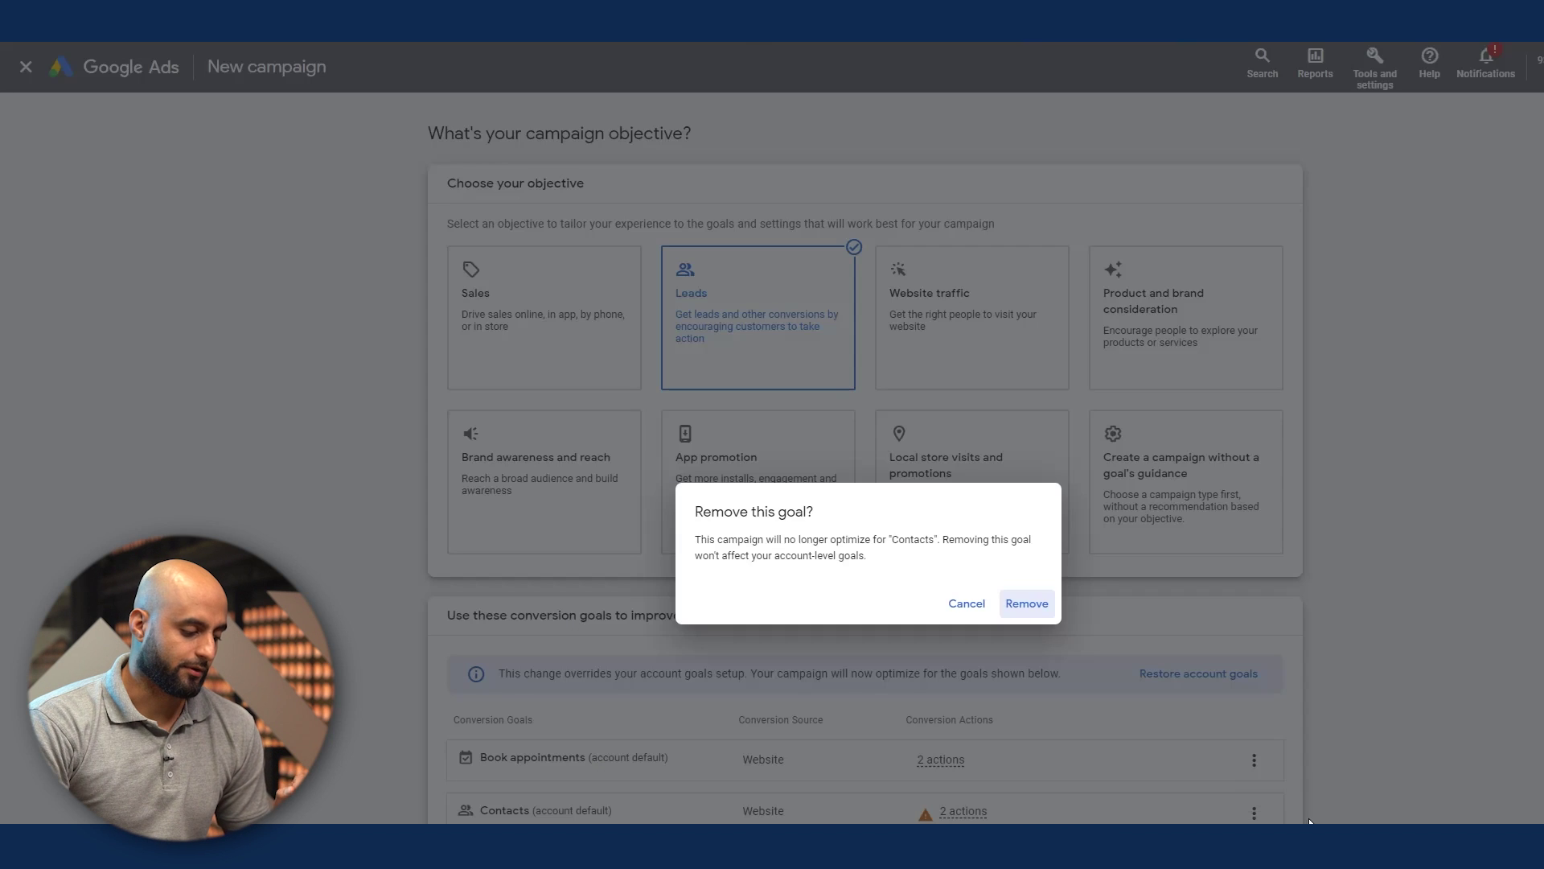
click(1027, 603)
click(1257, 769)
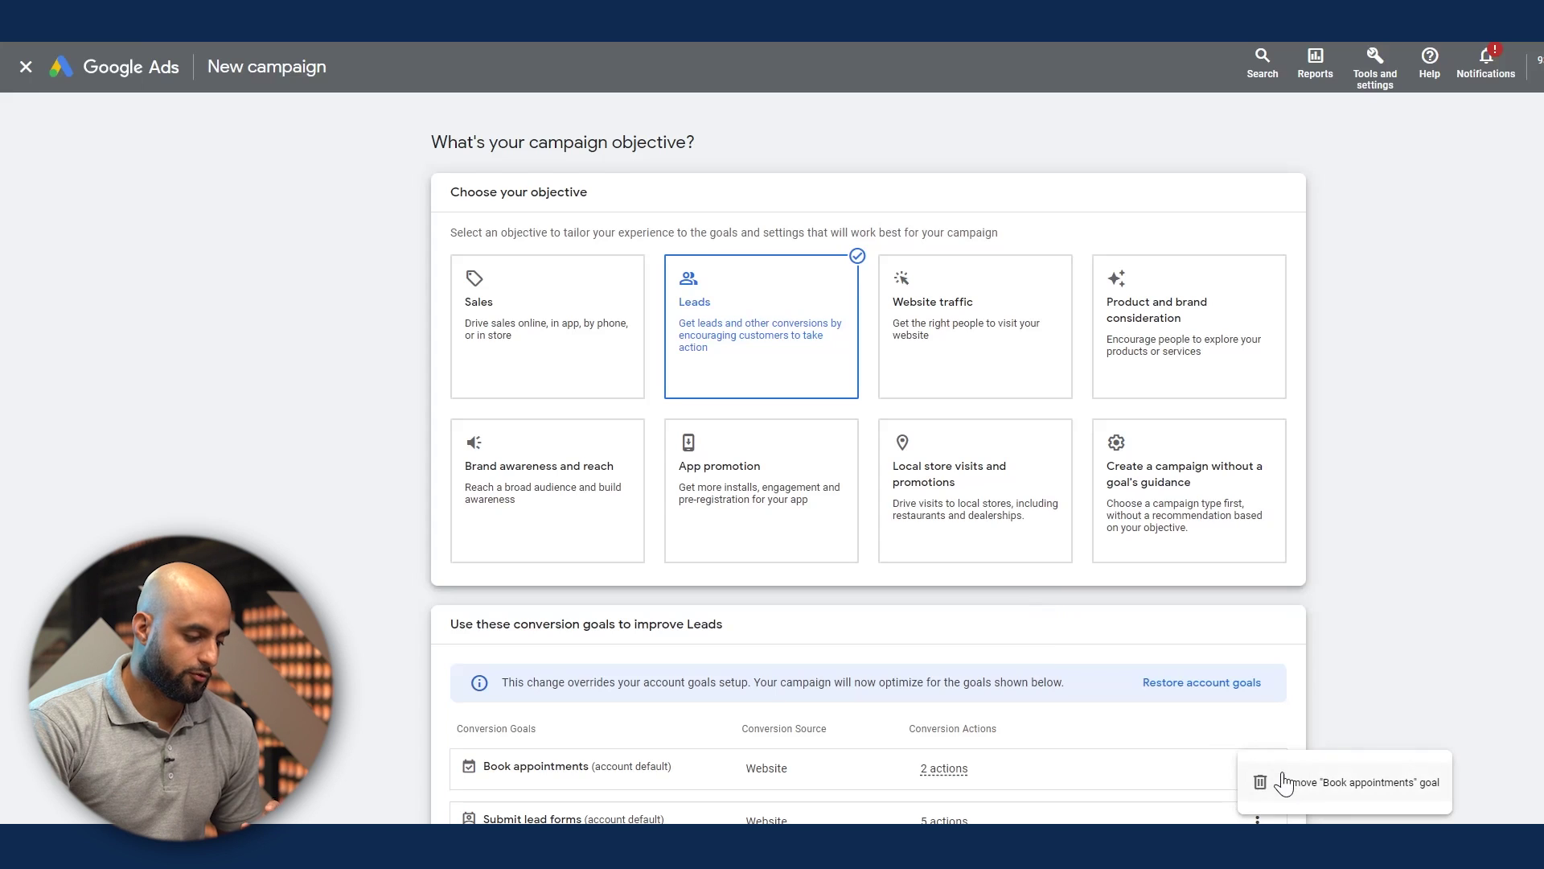
click(1302, 788)
click(1026, 603)
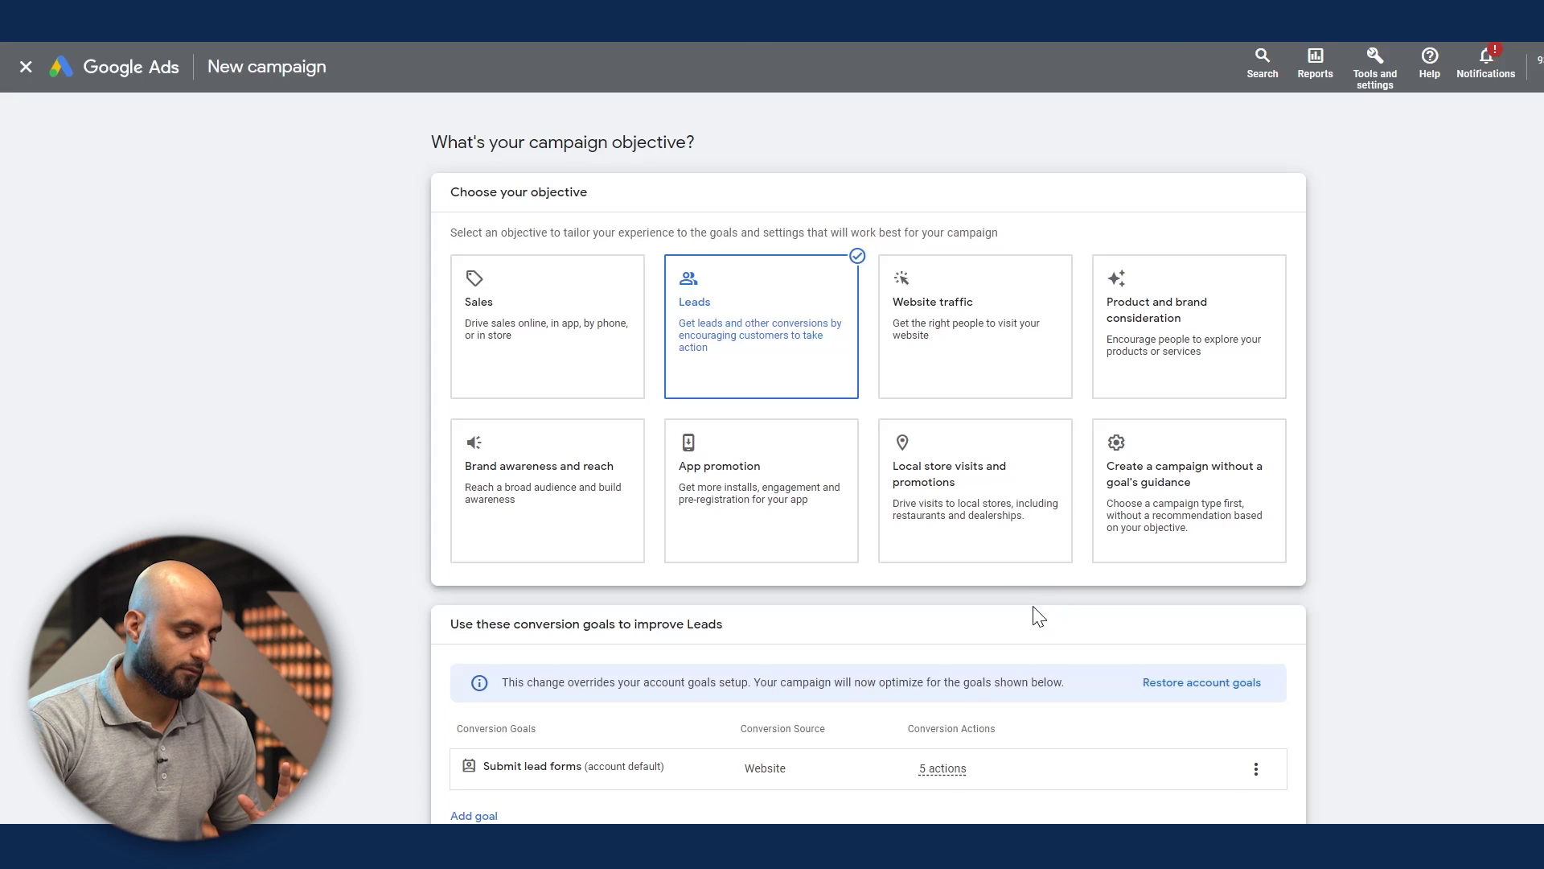
Step: Review the conversion actions under the Submit lead forms goal and select Video as the campaign type
click(942, 780)
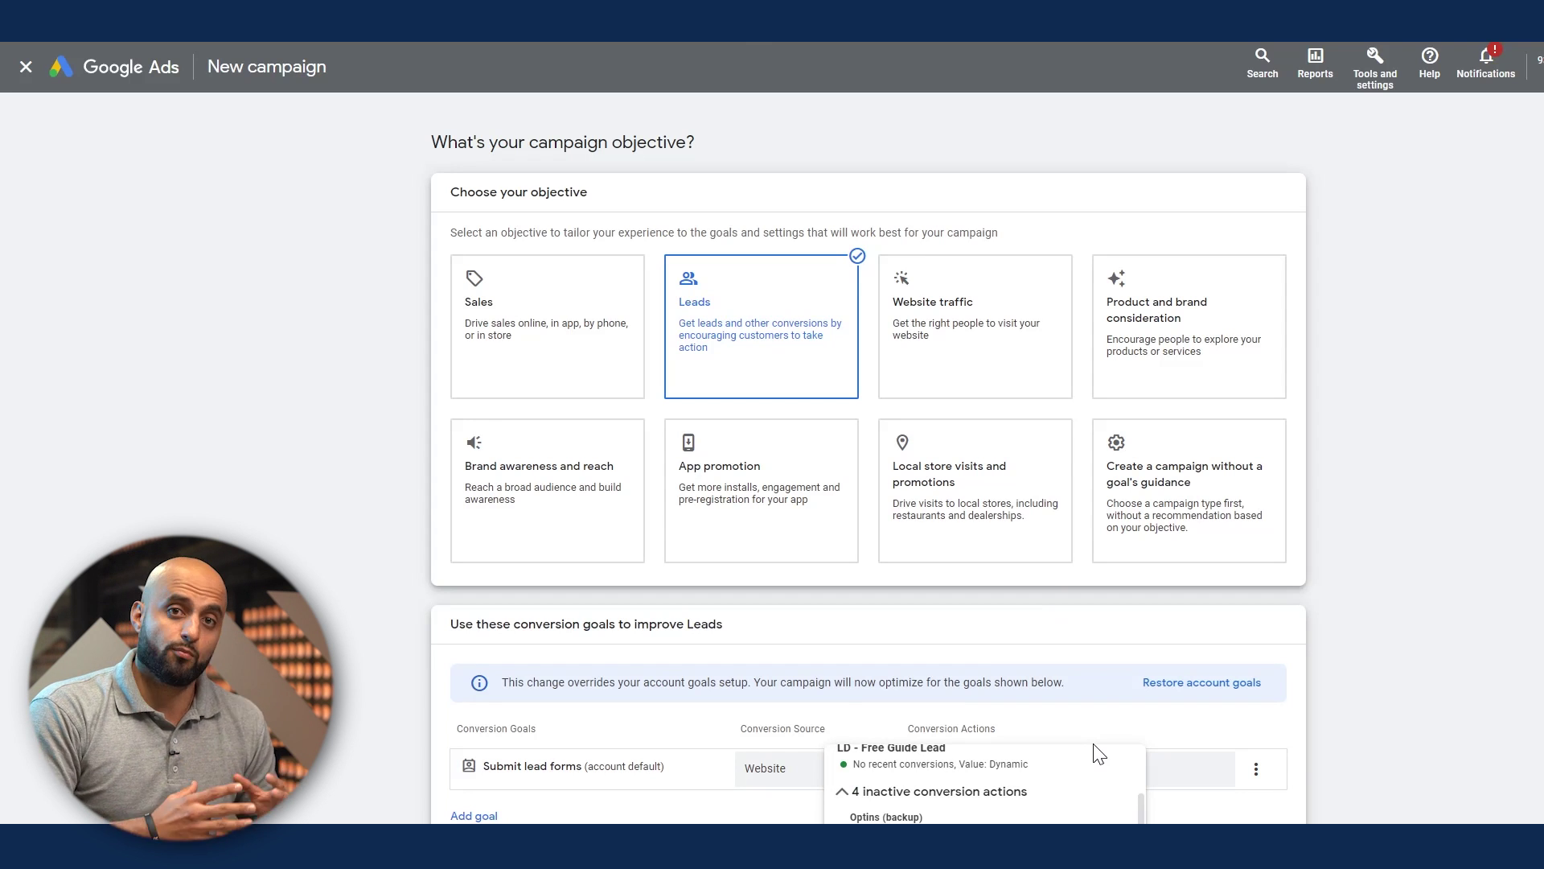
click(1441, 731)
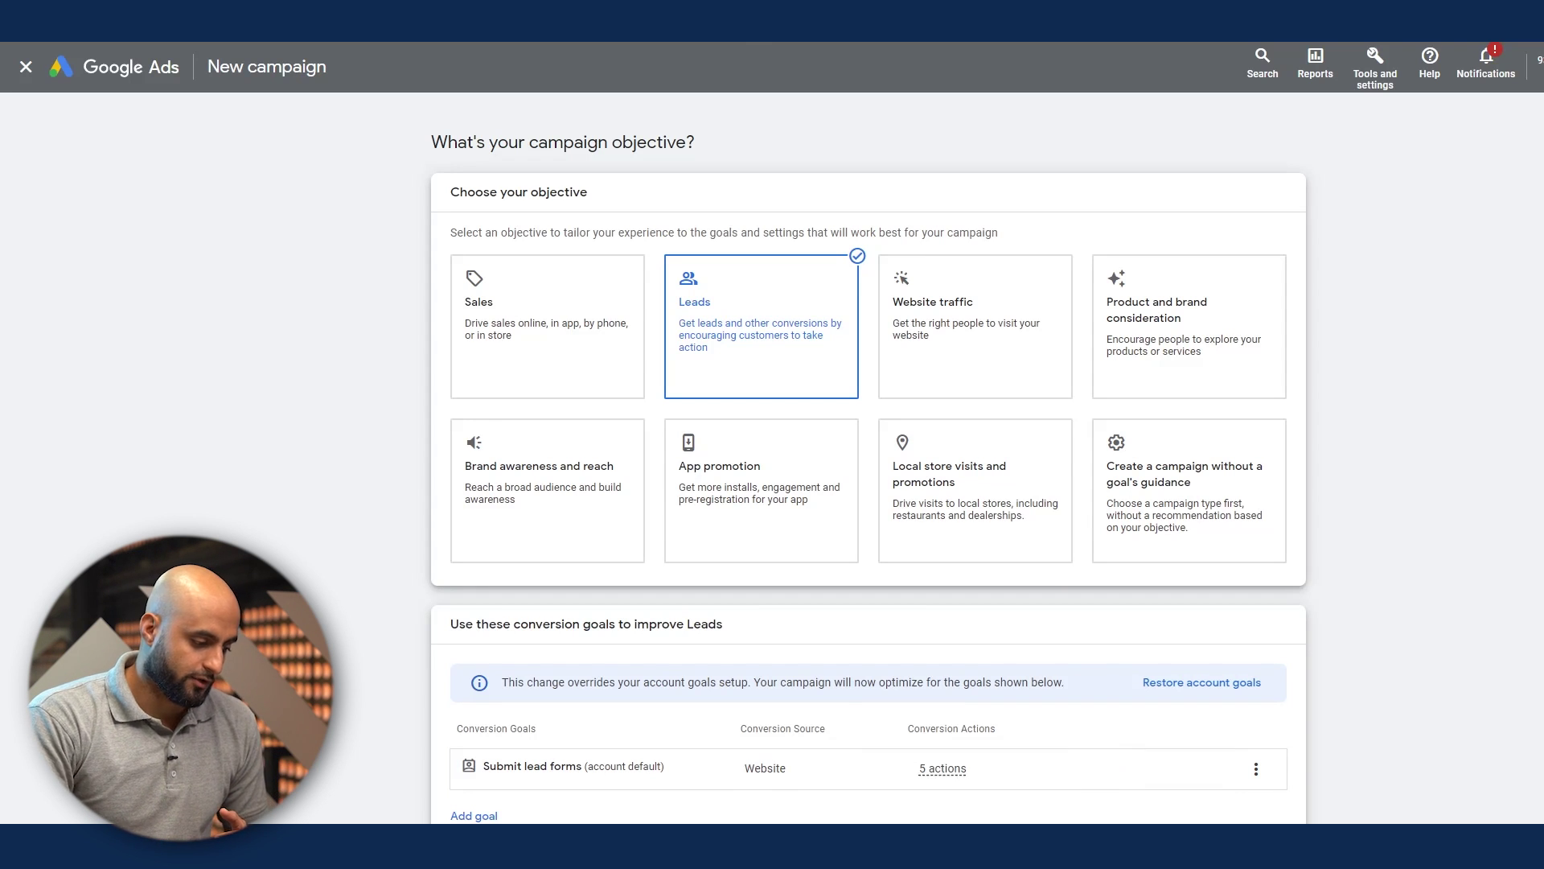
scroll(810, 655, down, 4)
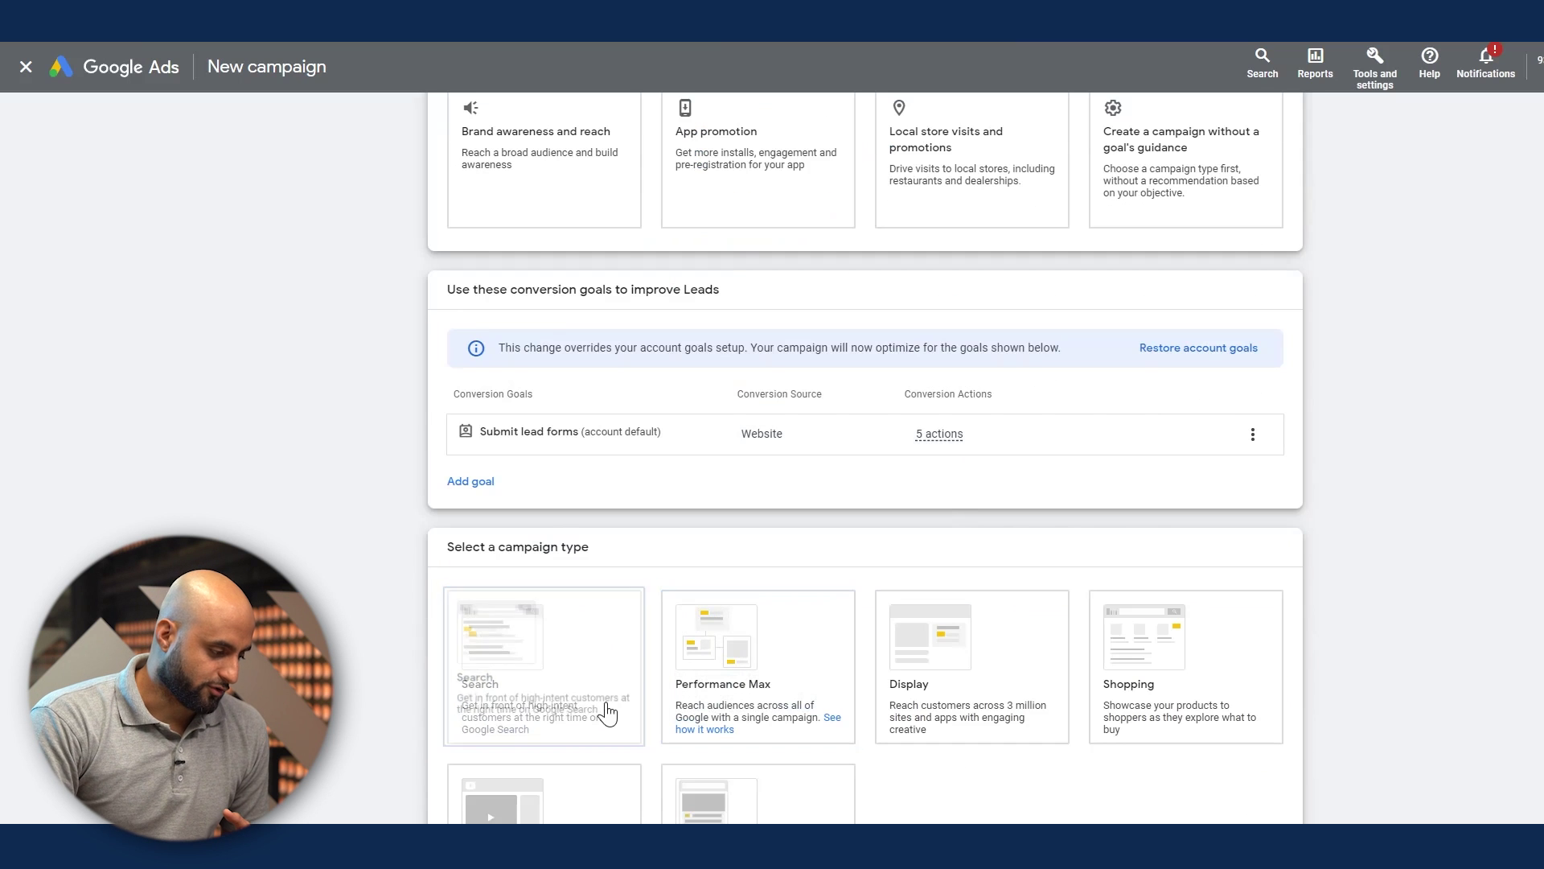
click(535, 801)
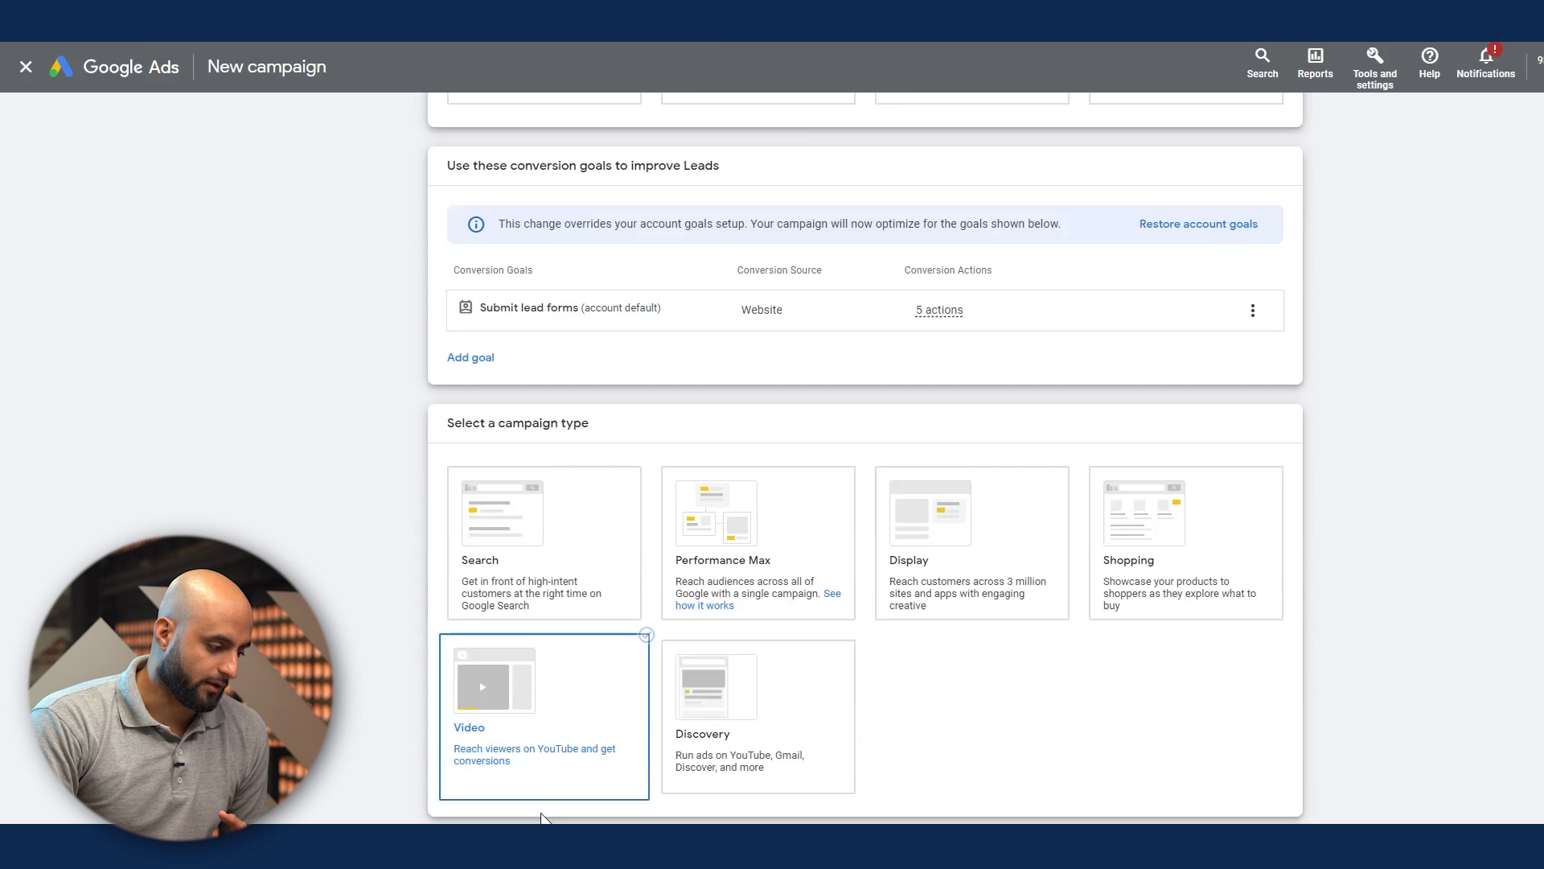